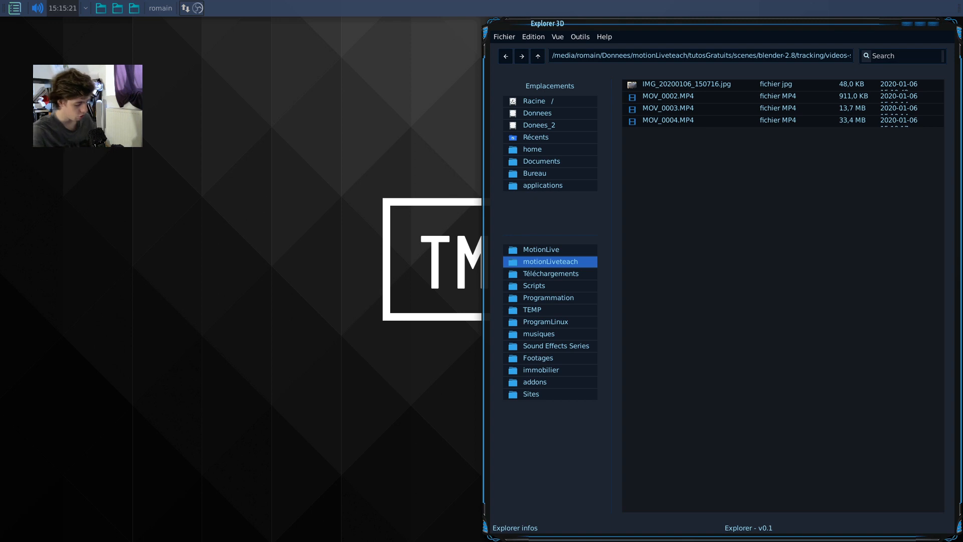
click(719, 129)
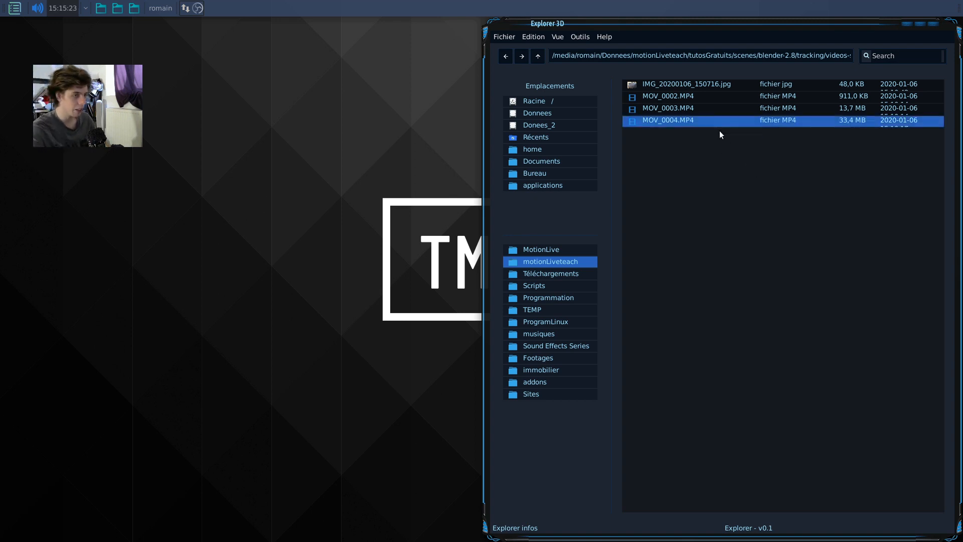
click(700, 184)
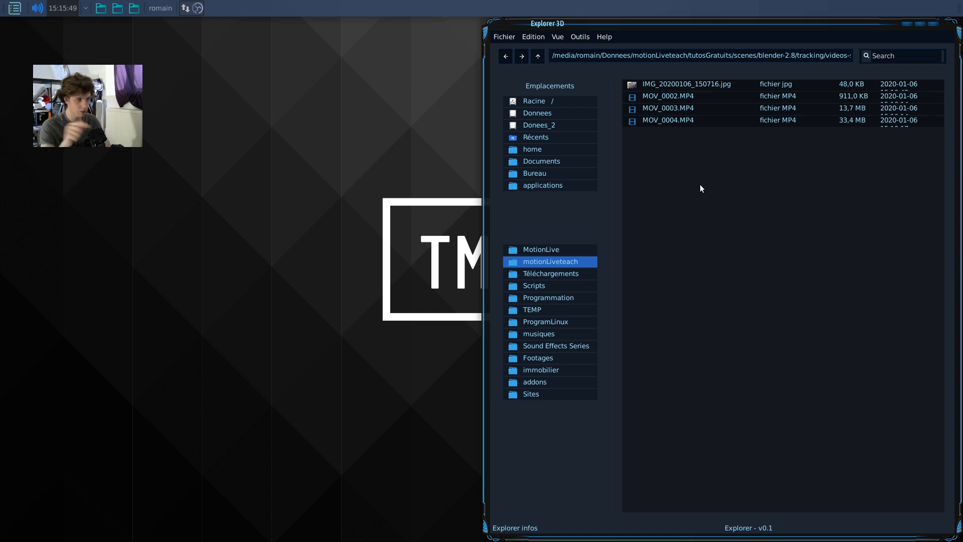
click(686, 124)
click(708, 228)
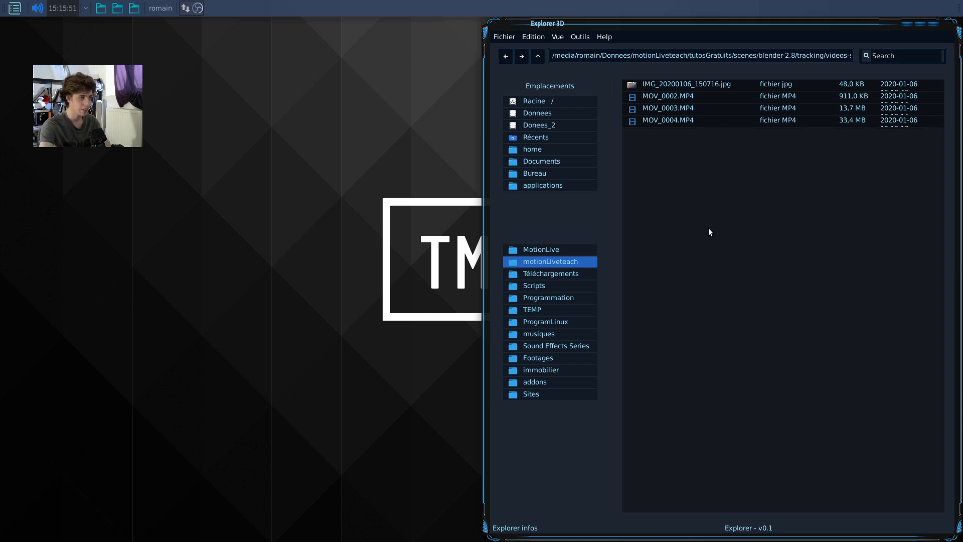
Launch Blender and start a new file from the Video Editing template.
key(alt+F2)
text(blendr)
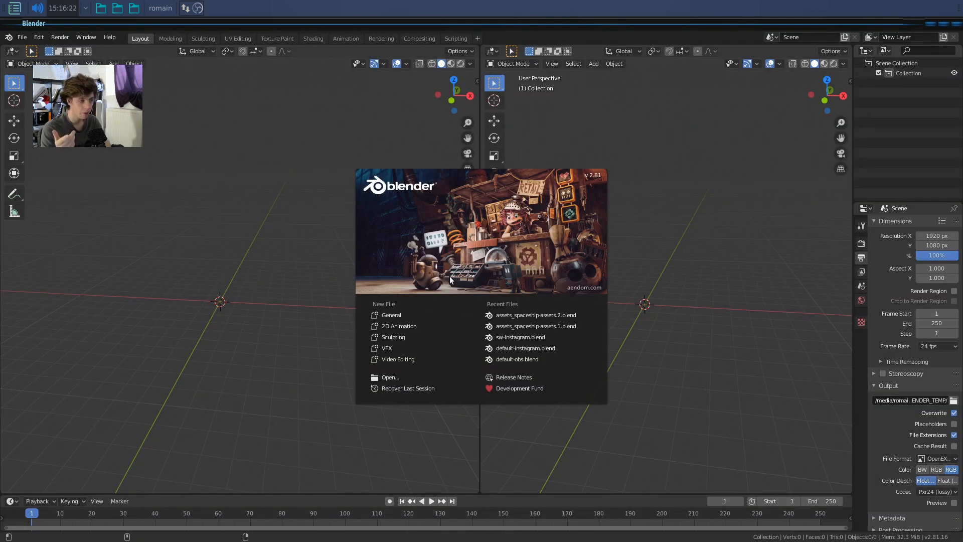
click(686, 246)
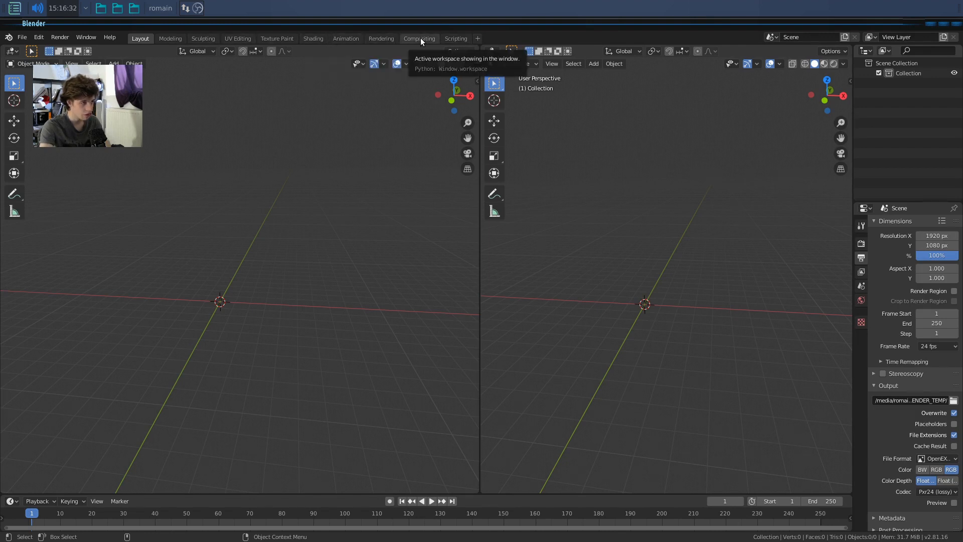
key(ctrl+n)
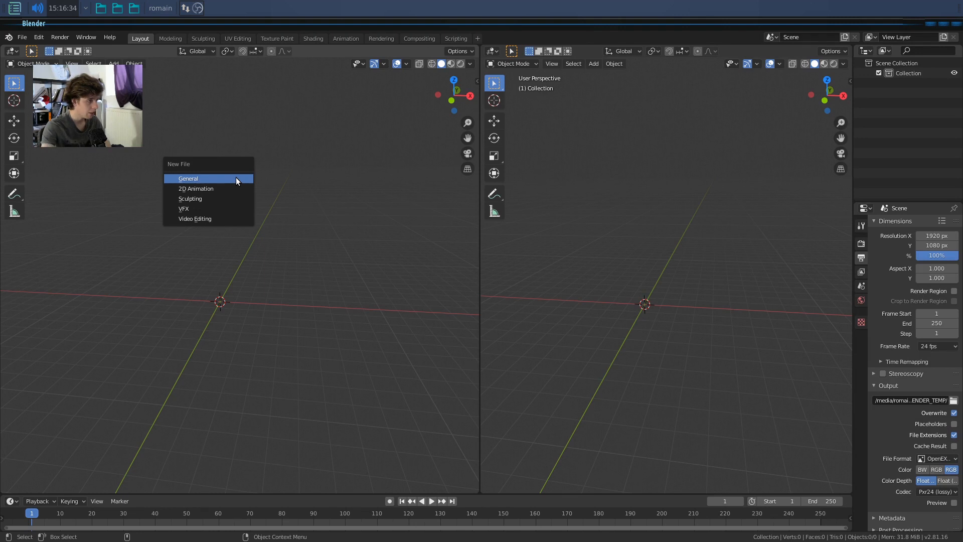
click(219, 223)
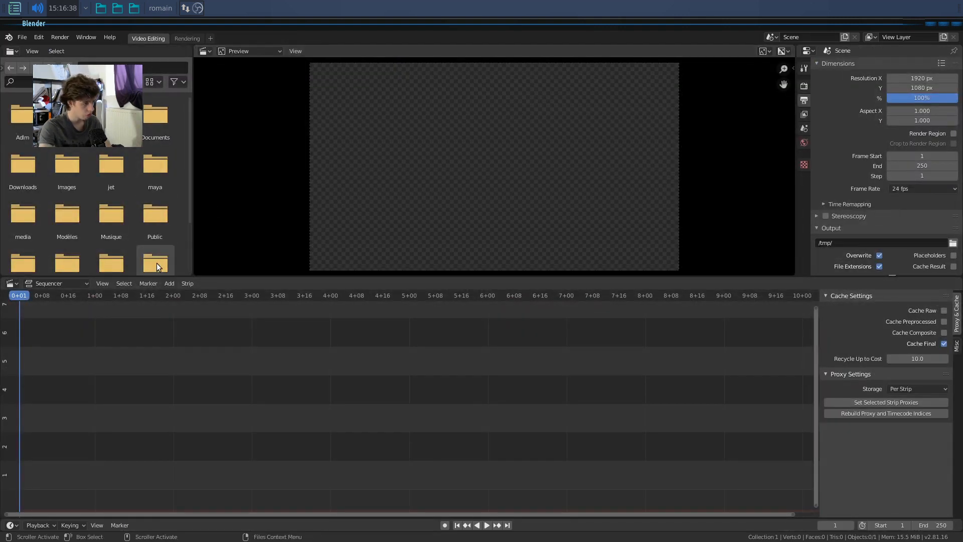
Add the MOV_0004.MP4 clip from the file explorer to the sequencer's lowest channels, starting at frame 1.
key(Home)
key(Home)
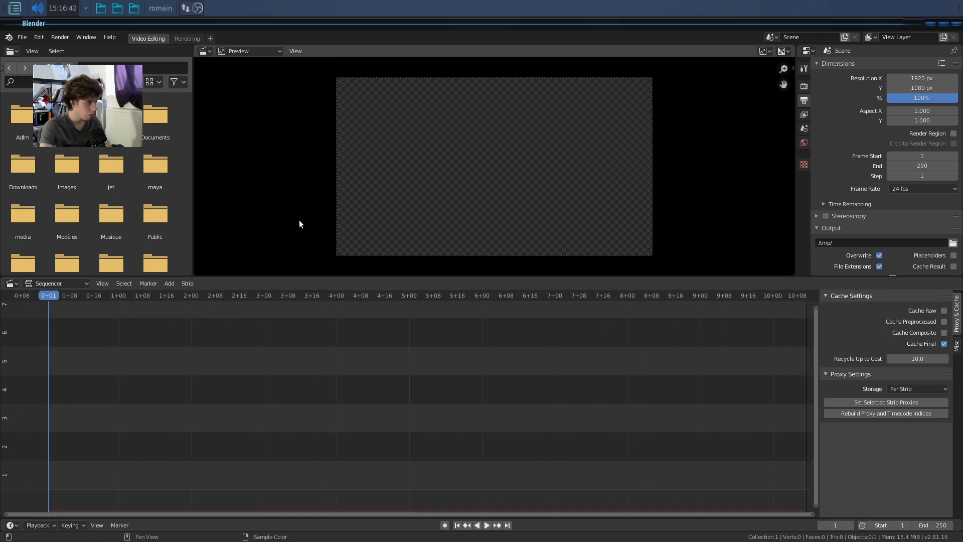
key(Home)
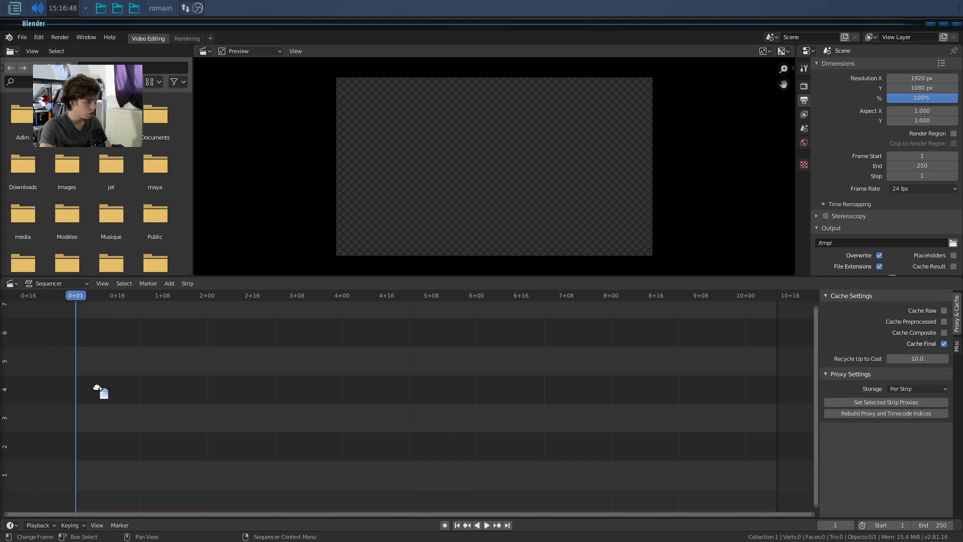
drag(3, 336, 78, 389)
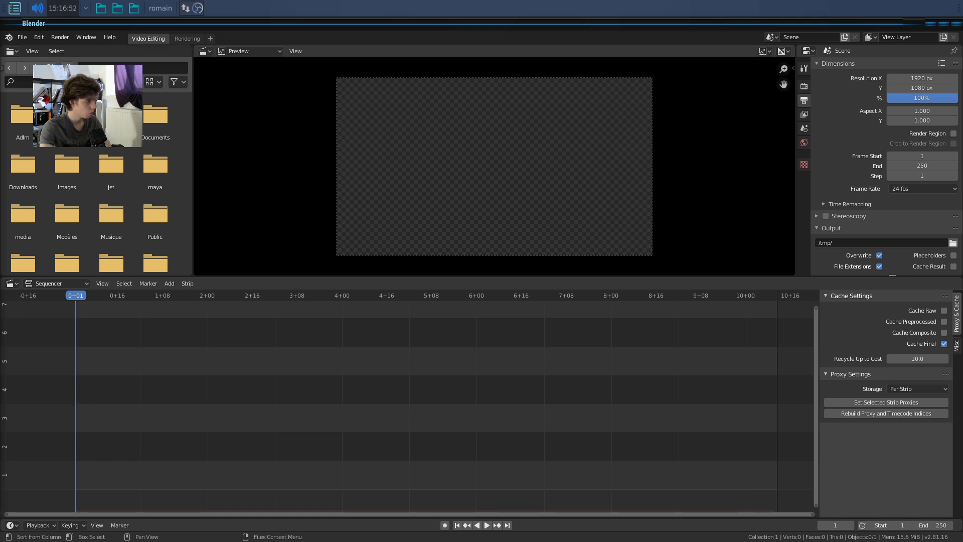
drag(23, 120, 86, 471)
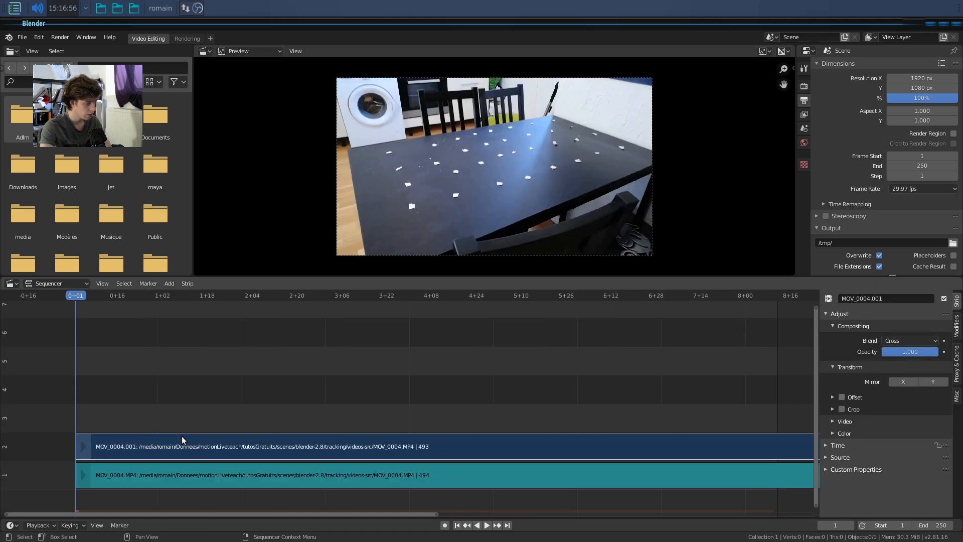
Delete the MOV_0004.MP4 sound strip on channel 1, keeping the video strip.
click(170, 474)
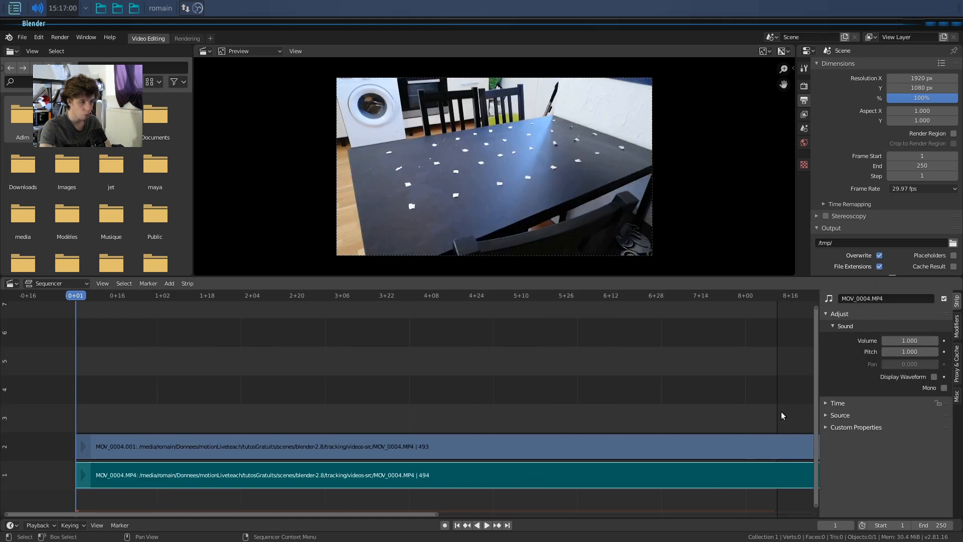
click(690, 454)
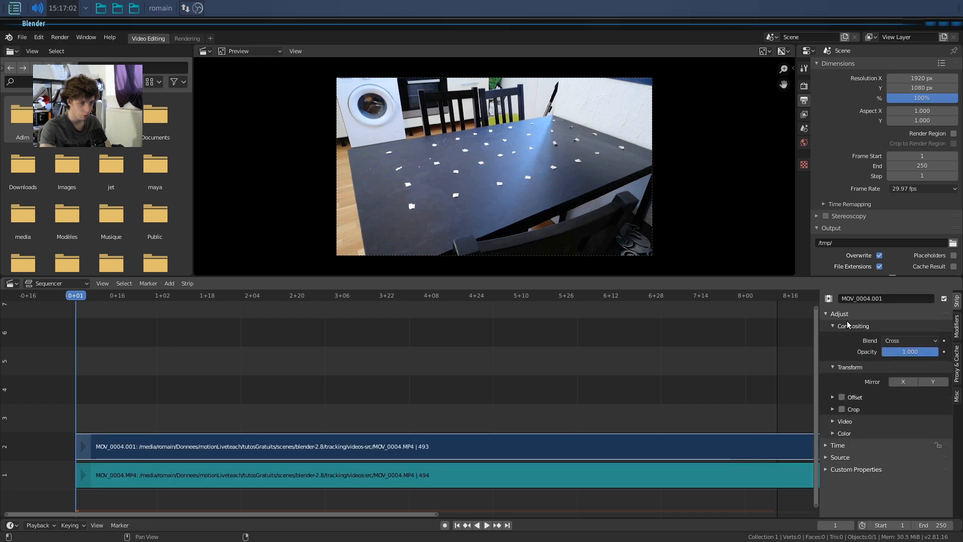
shift+click(738, 477)
key(x)
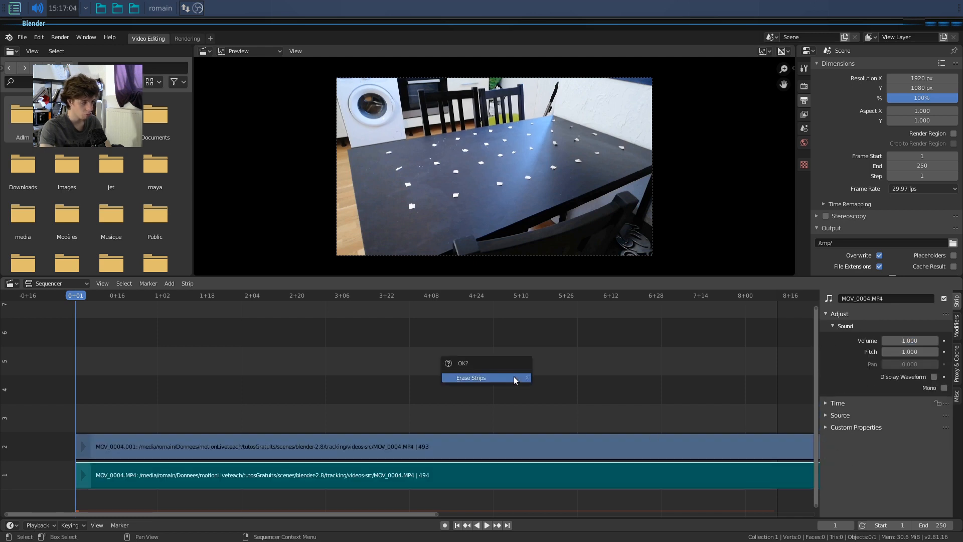
click(515, 378)
Play and scrub through the video strip, and cut it at frame 131.
scroll(507, 429, down, 6)
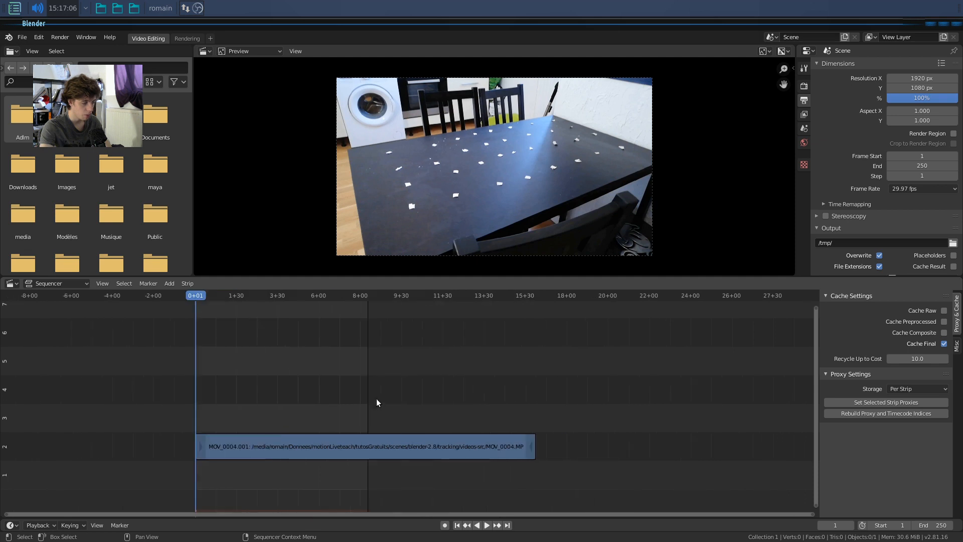
middle_drag(254, 361, 322, 366)
key(space)
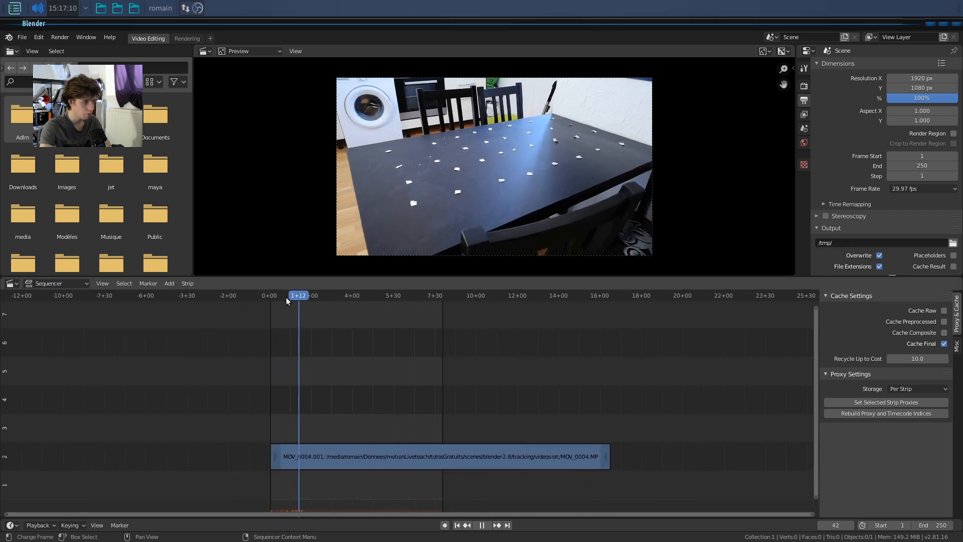
click(266, 297)
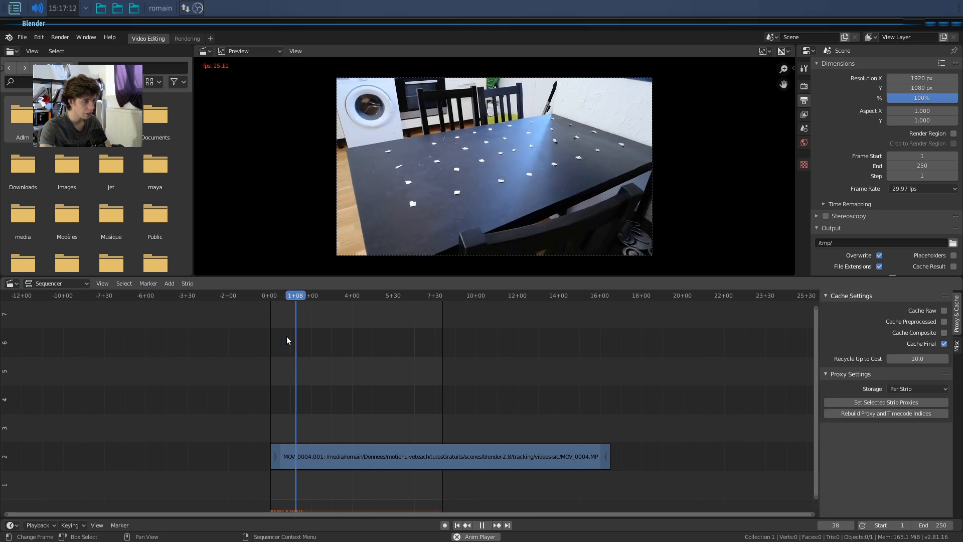
drag(315, 297, 360, 331)
click(370, 448)
right_click(359, 446)
key(k)
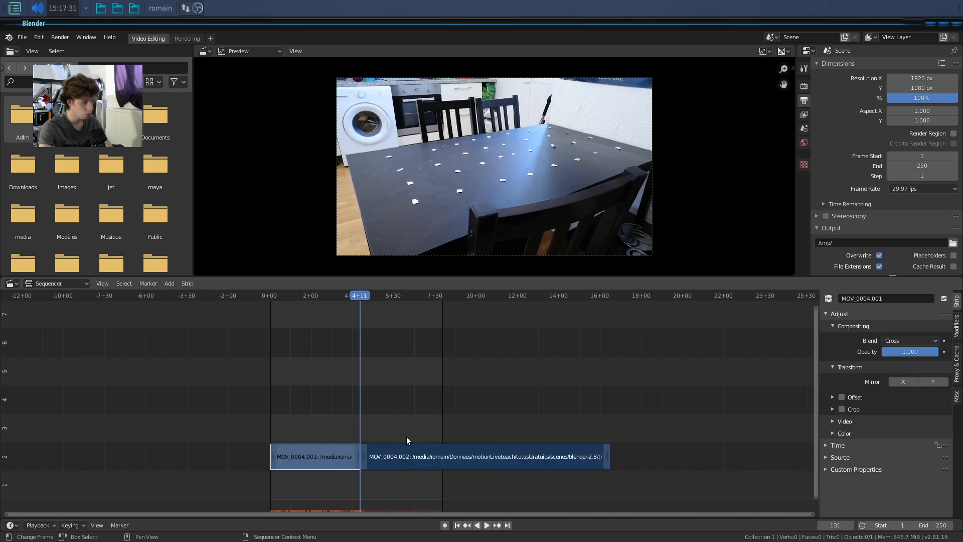
Delete the part of the video strip before the cut.
click(337, 457)
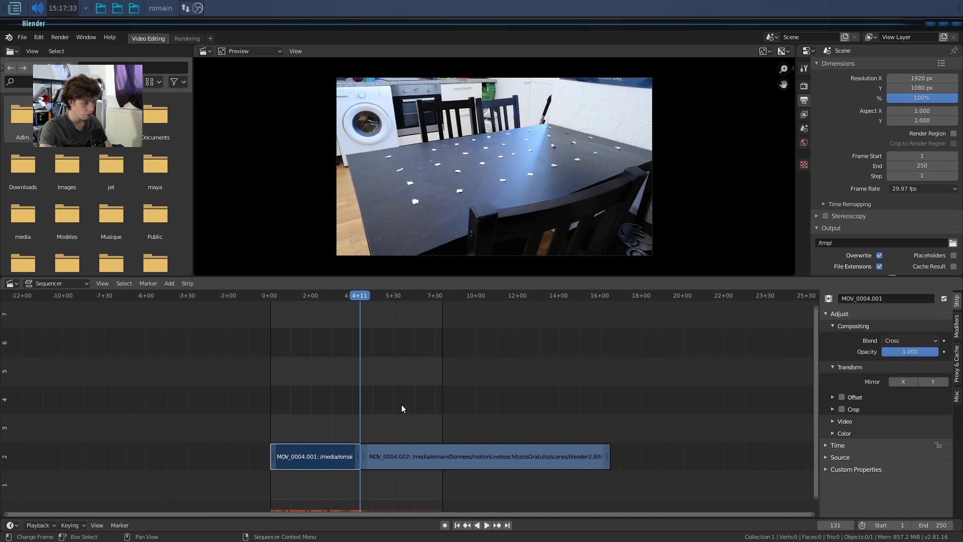
click(380, 460)
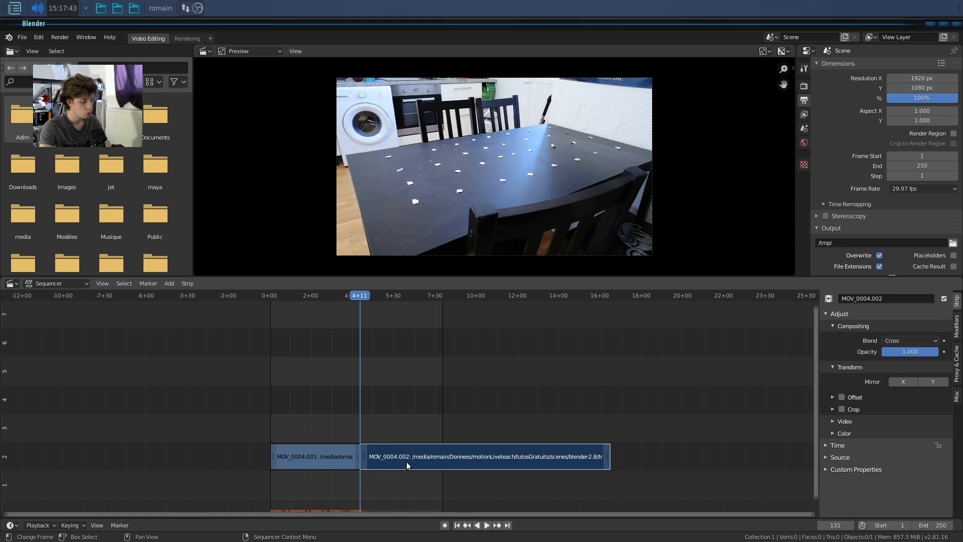
shift+click(300, 460)
key(x)
click(298, 459)
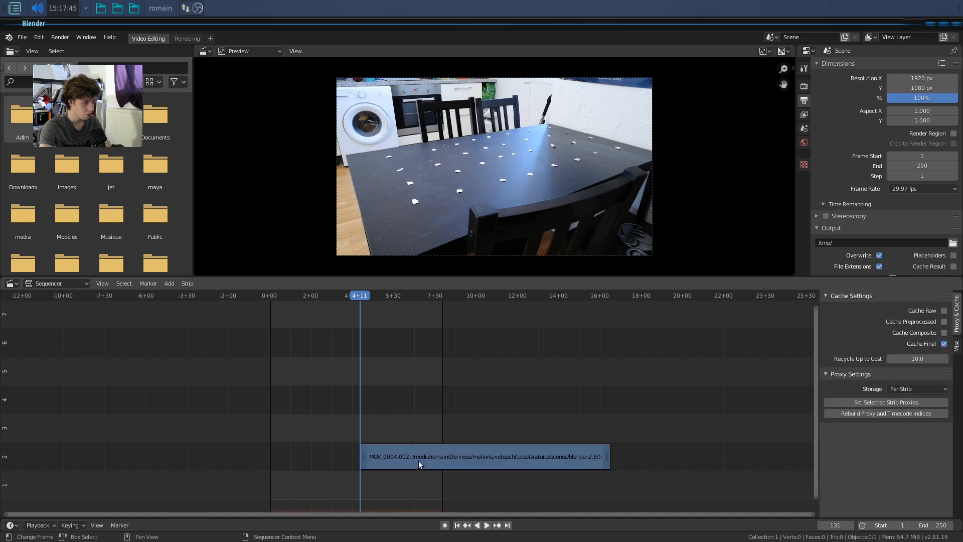
Move the remaining video strip back so it starts at frame 0.
click(417, 462)
drag(360, 298, 259, 302)
drag(441, 456, 350, 456)
Play the trimmed strip and fit the scene frame range to it, from 0 to 363.
key(space)
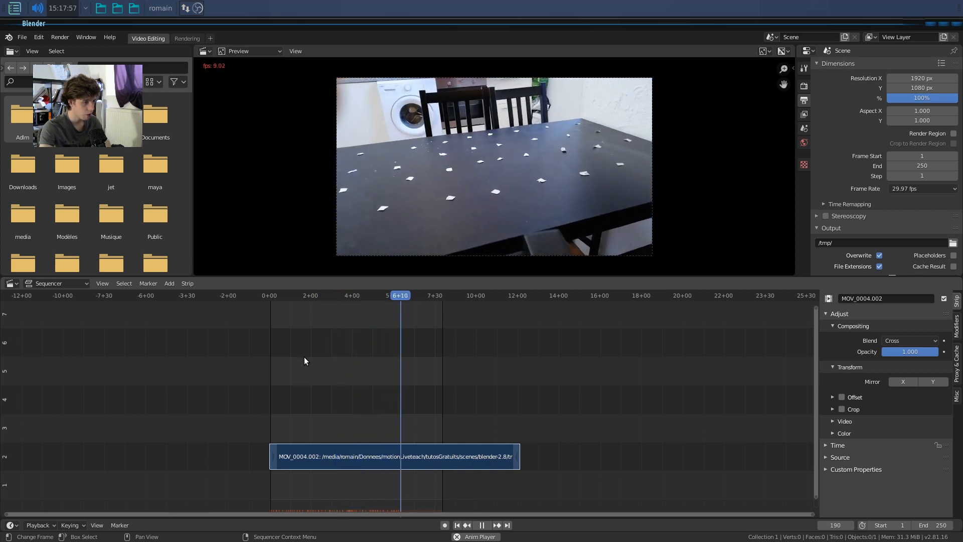
key(space)
key(ctrl+alt+p)
Play and scrub through the trimmed clip to examine its camera movement and the markers on the table.
key(space)
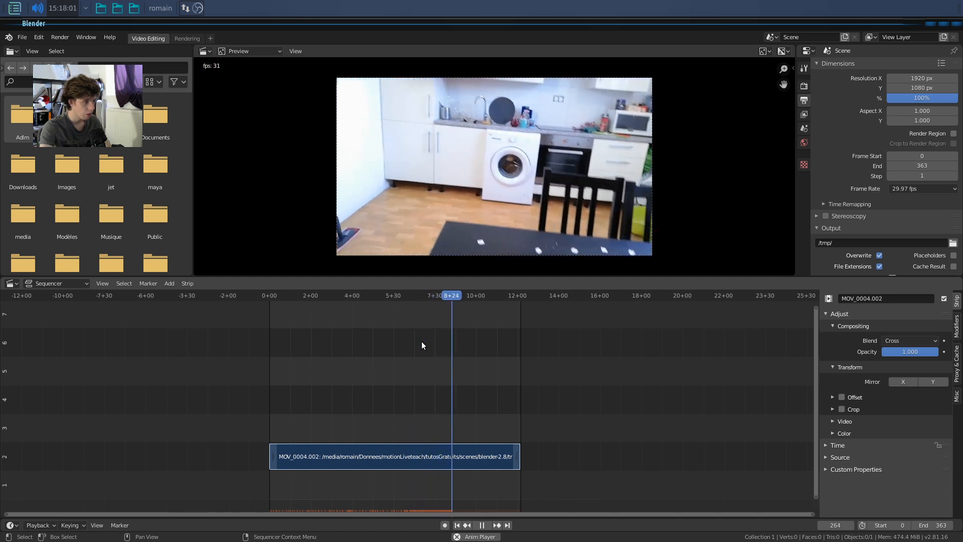
key(space)
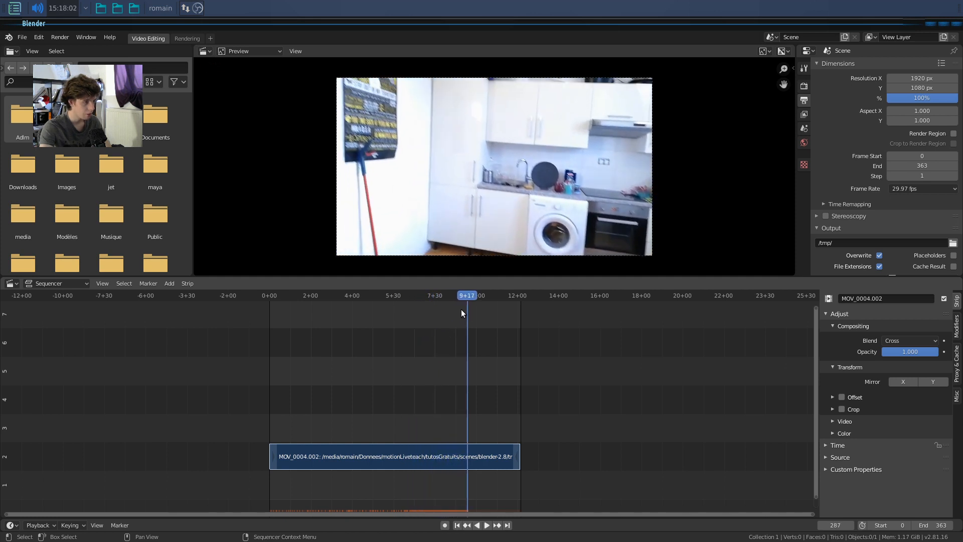
drag(463, 298, 498, 327)
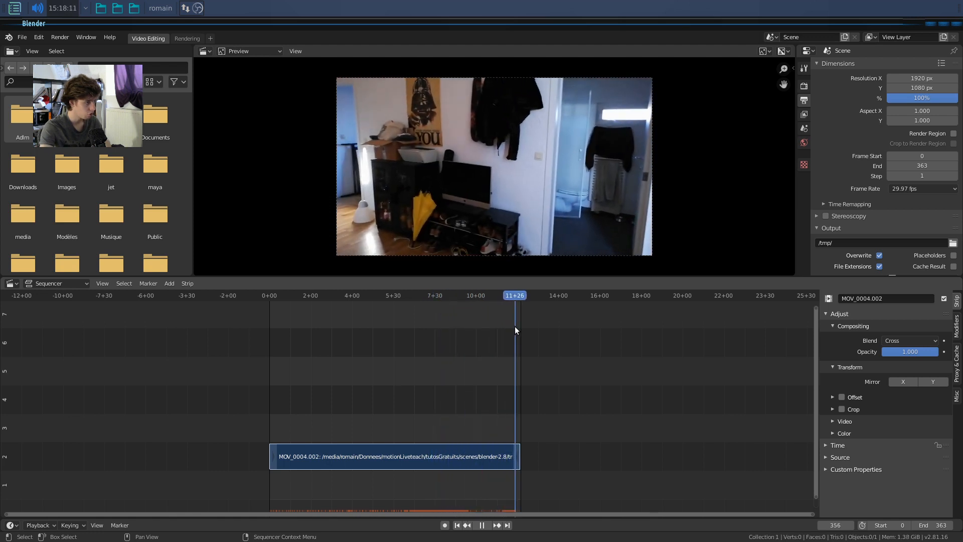
shift+right_drag(515, 326, 406, 356)
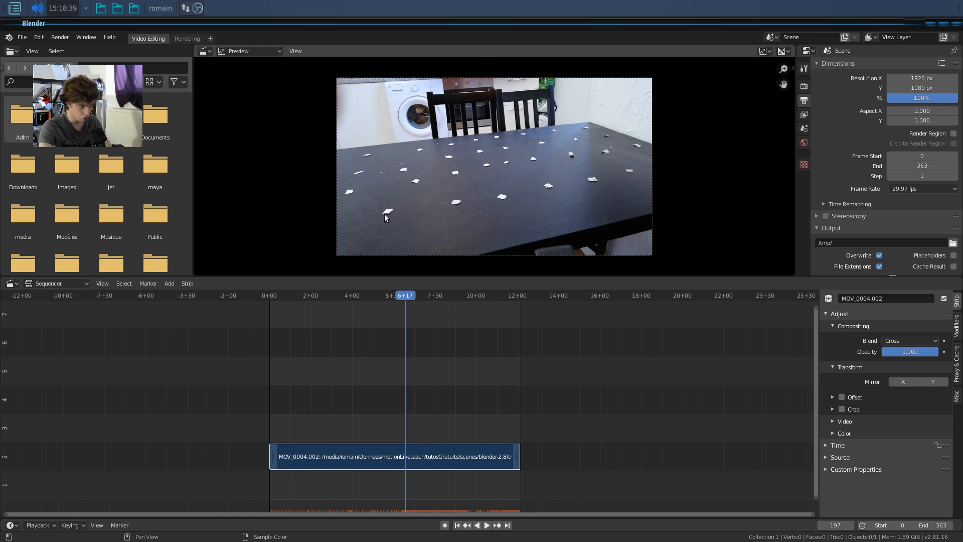
key(space)
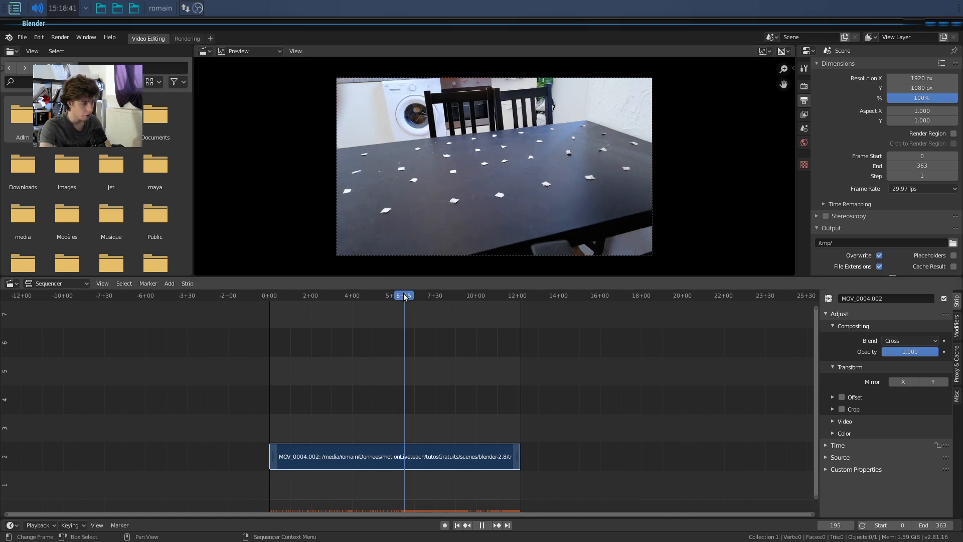
key(space)
drag(423, 301, 363, 300)
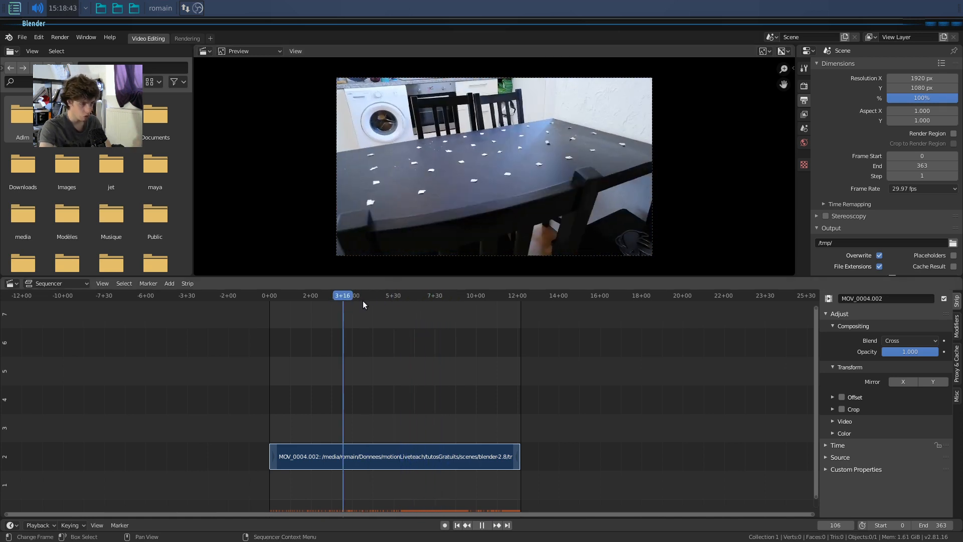
Set the scene frame rate to 24 fps and play the clip to check its speed.
click(919, 190)
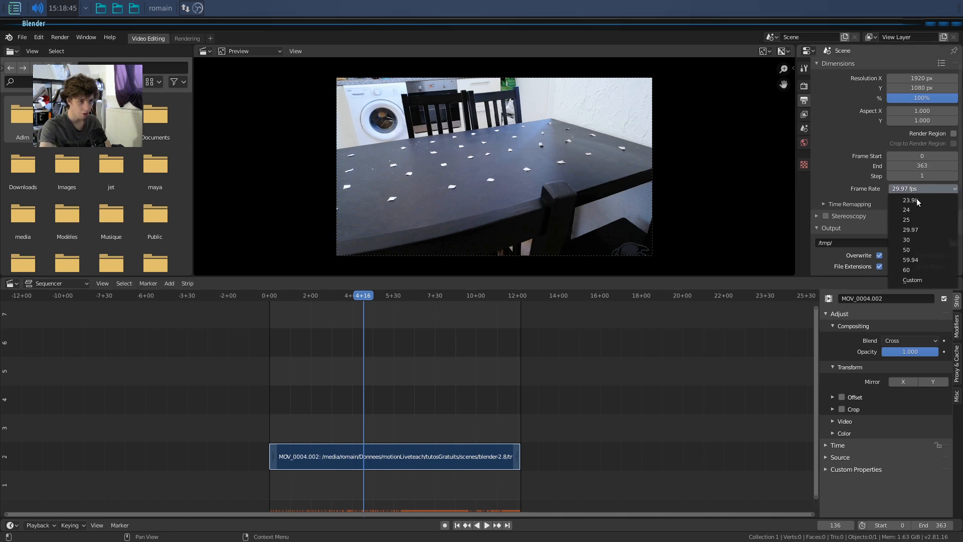
click(911, 213)
mouse_move(368, 297)
mouse_down()
mouse_move(393, 298)
mouse_move(369, 300)
mouse_up()
key(space)
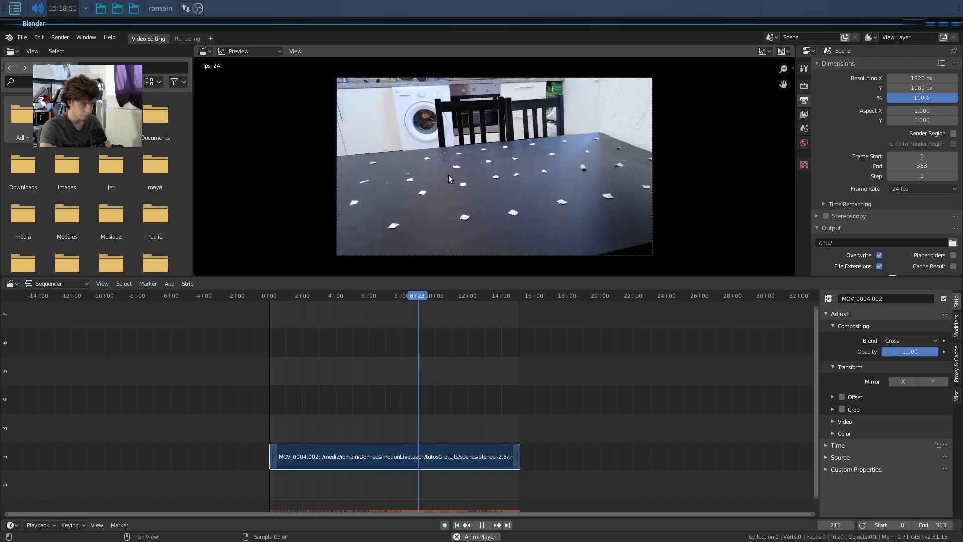
key(space)
drag(438, 300, 343, 305)
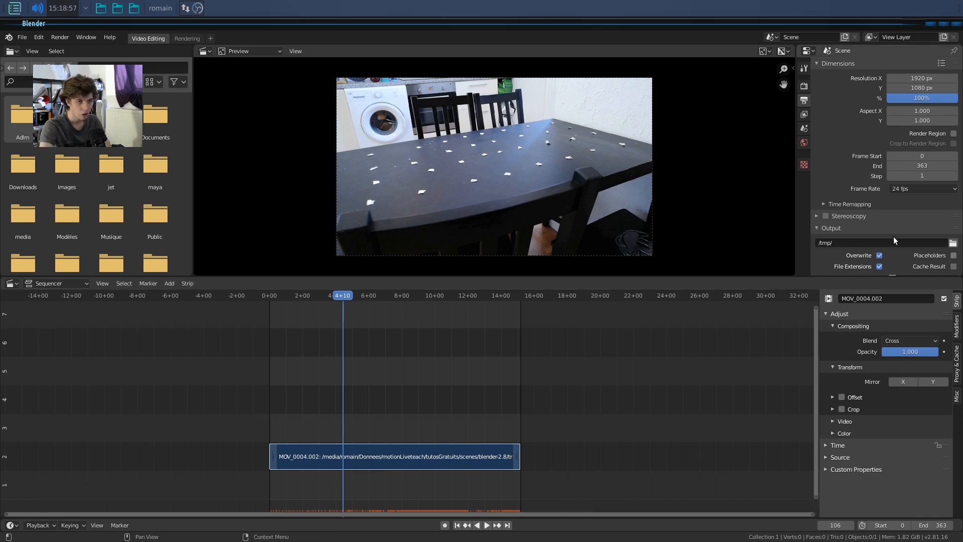
Set the render resolution percentage to 75%.
click(921, 98)
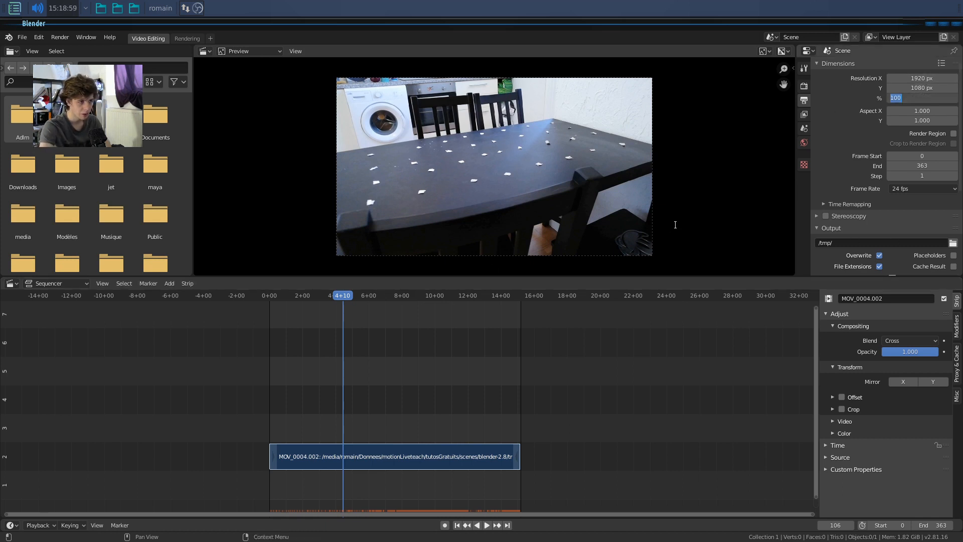
key(Return)
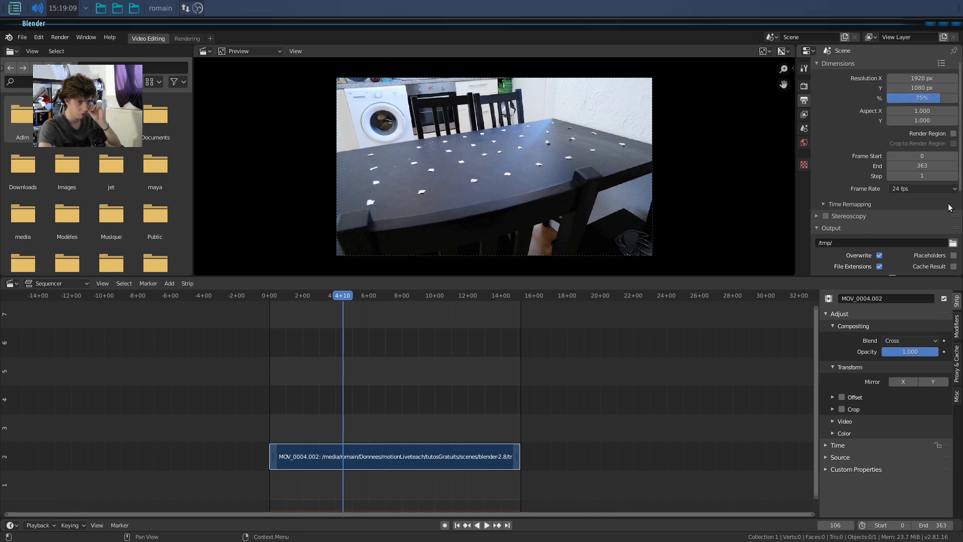
Set the PNG output to RGB color with 8-bit depth and raise its compression to 100%.
scroll(907, 251, down, 4)
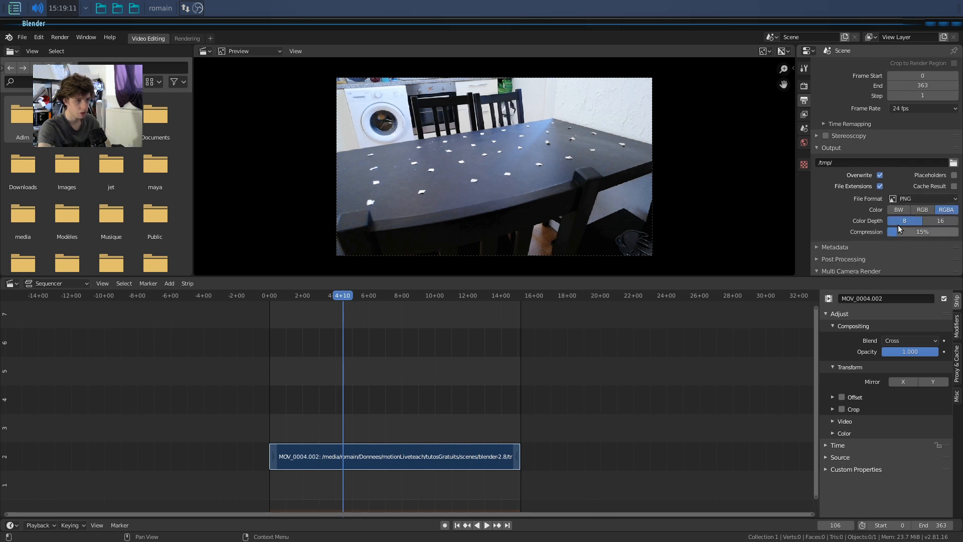
click(921, 199)
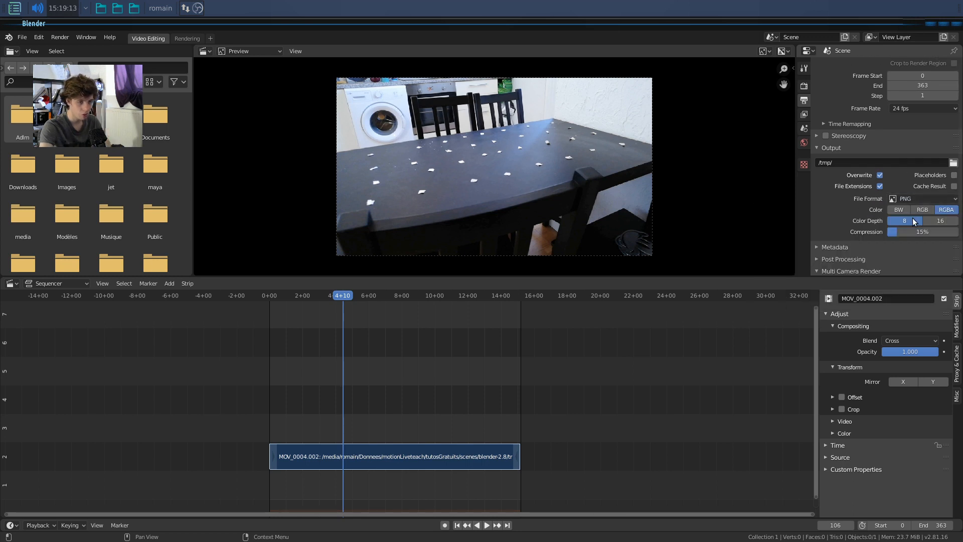
click(921, 210)
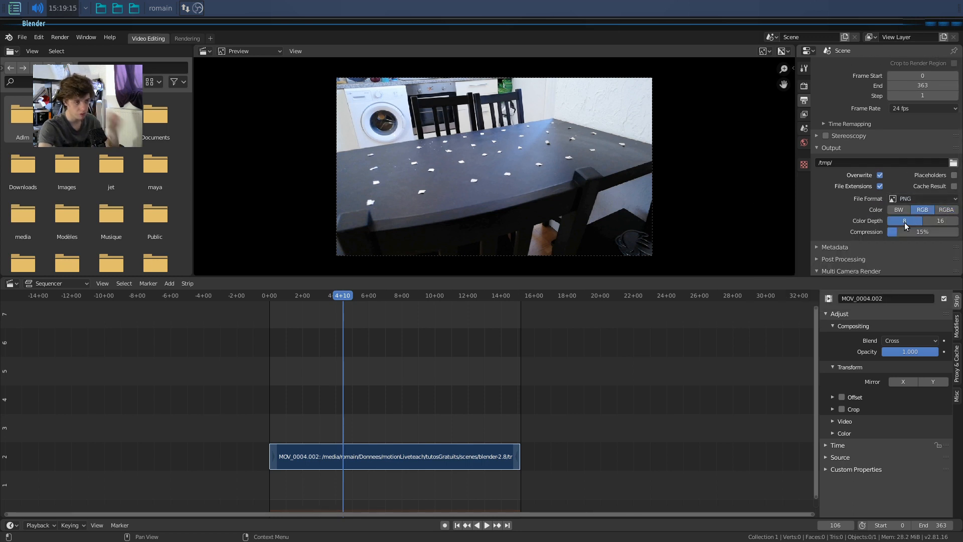
drag(905, 232, 959, 232)
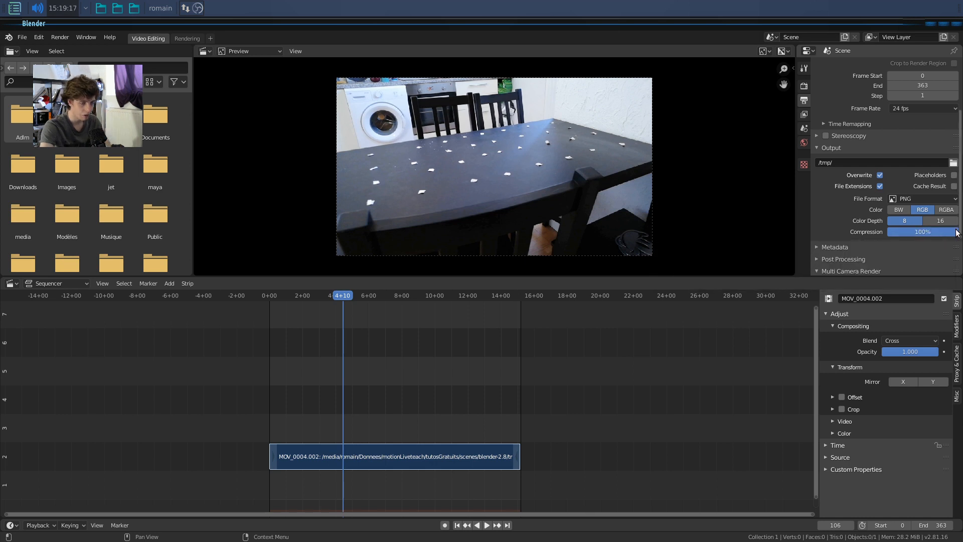
Set the render output path to the blender-2.8/tracking/png-seq folder under tutosGratuits with the file prefix bg_.
click(953, 163)
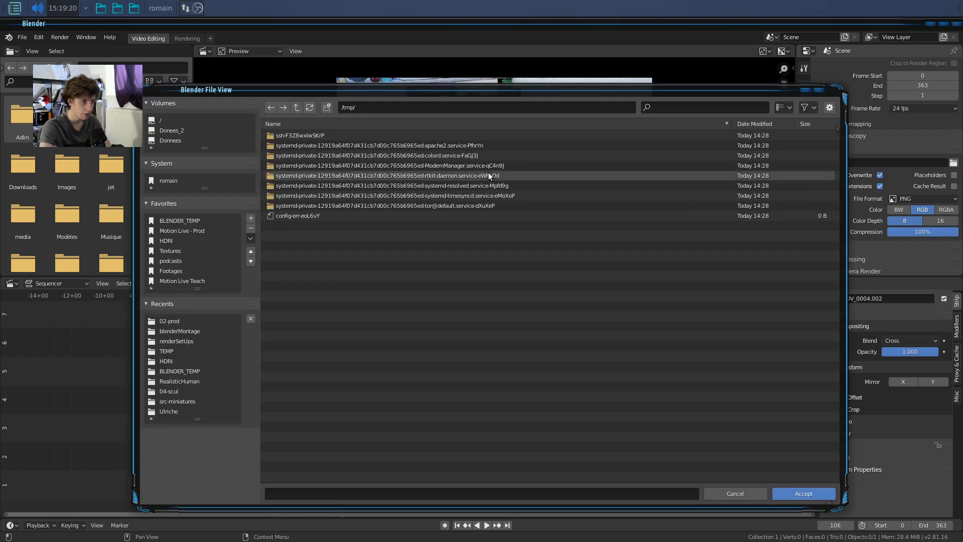
click(207, 282)
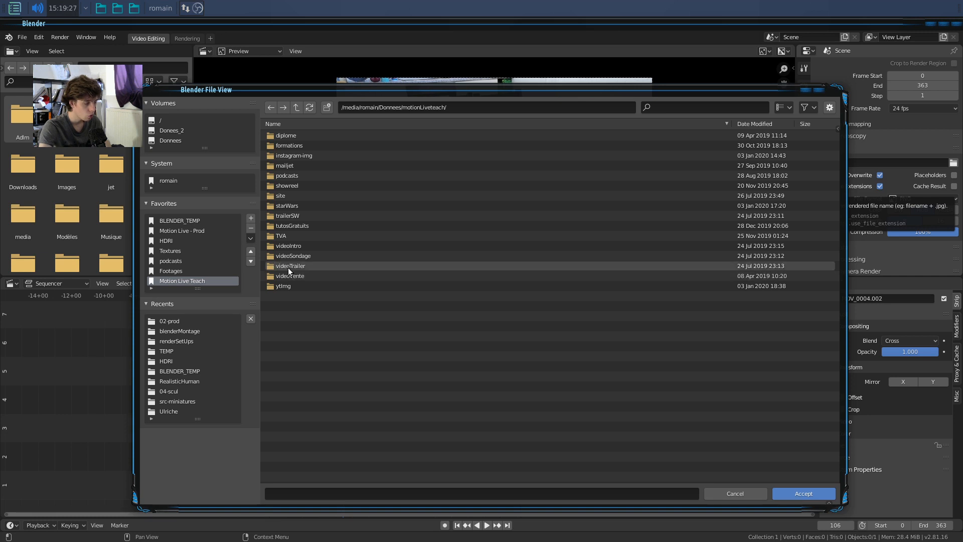
click(293, 227)
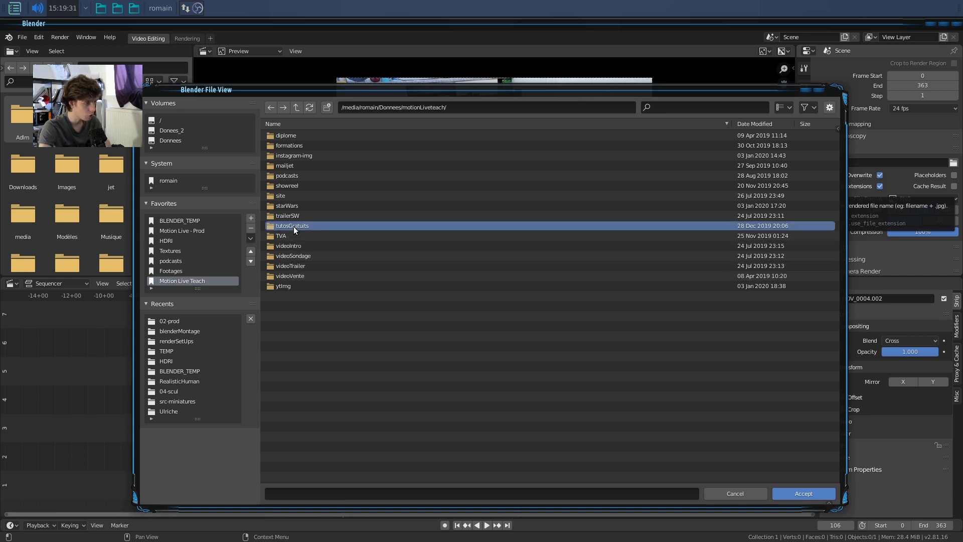
double_click(294, 227)
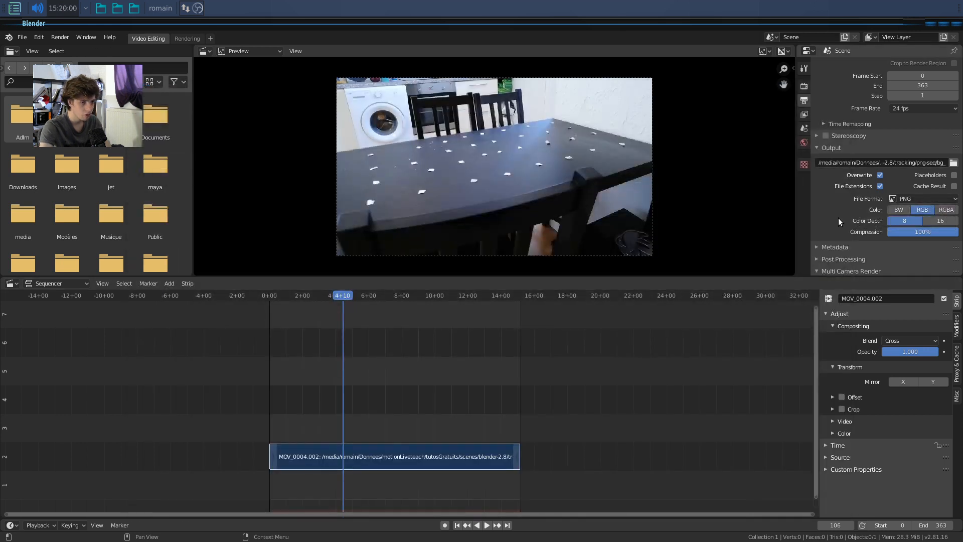
click(86, 37)
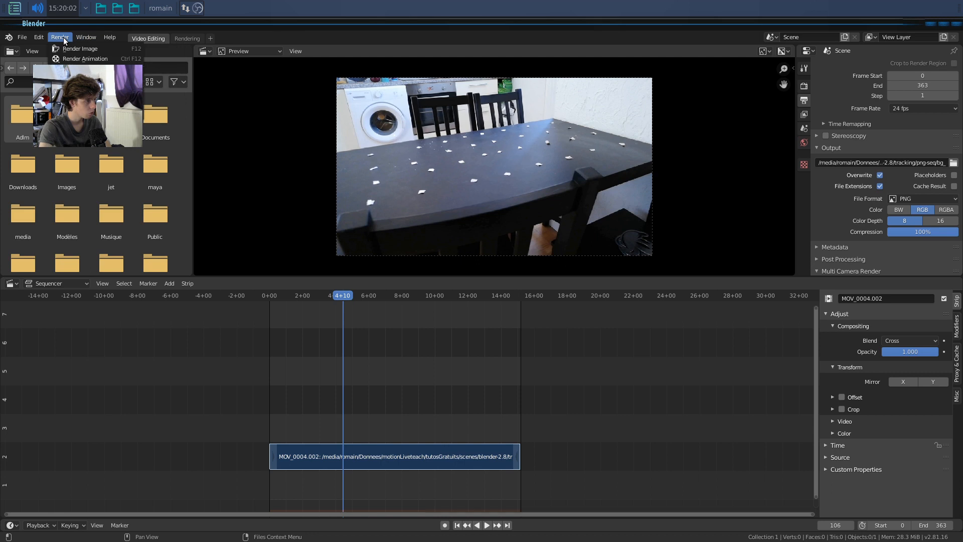
click(67, 59)
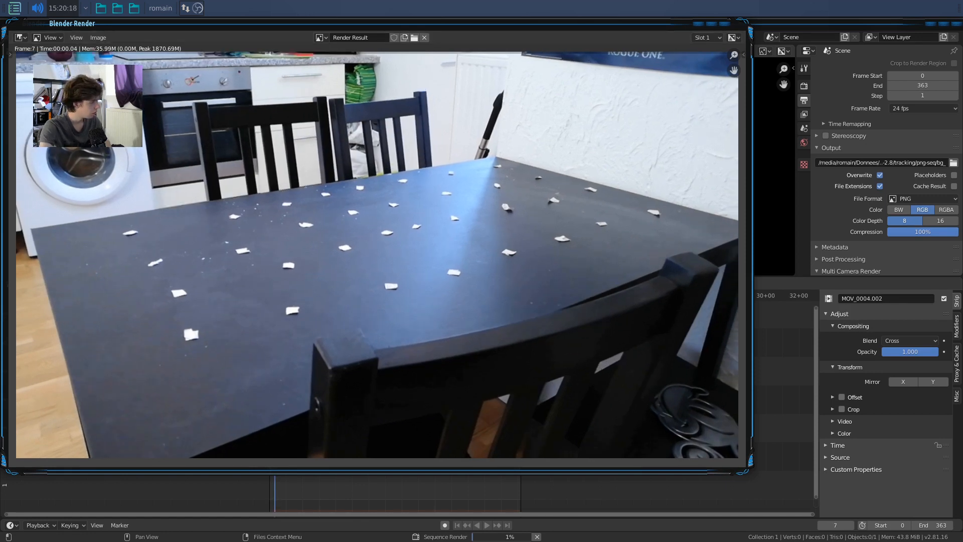
click(725, 25)
click(292, 298)
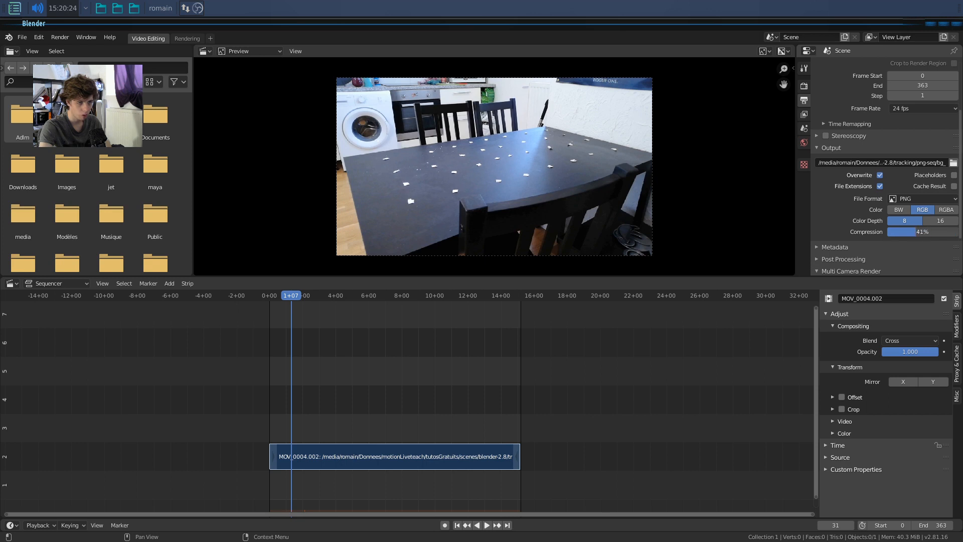
Set the PNG compression to 0% and briefly play the clip to check it.
drag(922, 231, 893, 249)
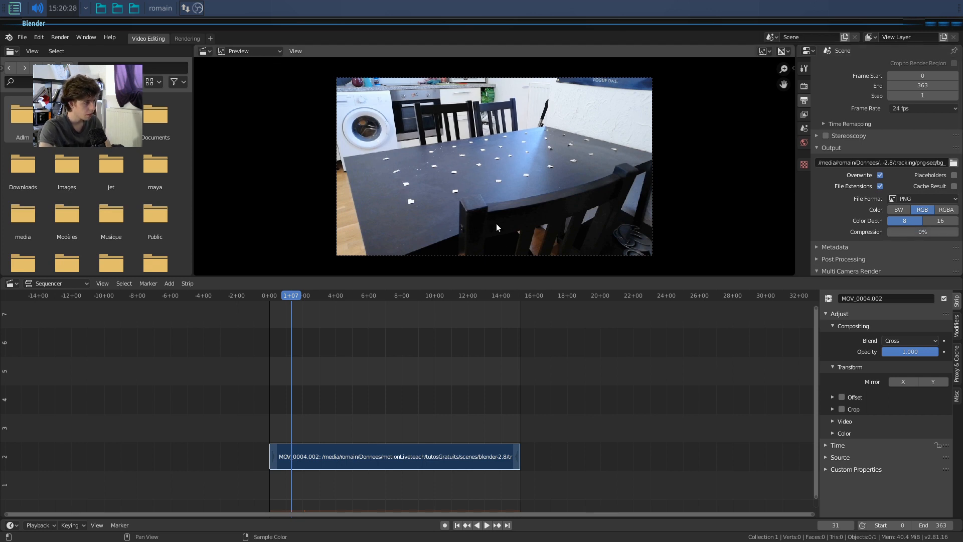
scroll(863, 197, up, 4)
key(space)
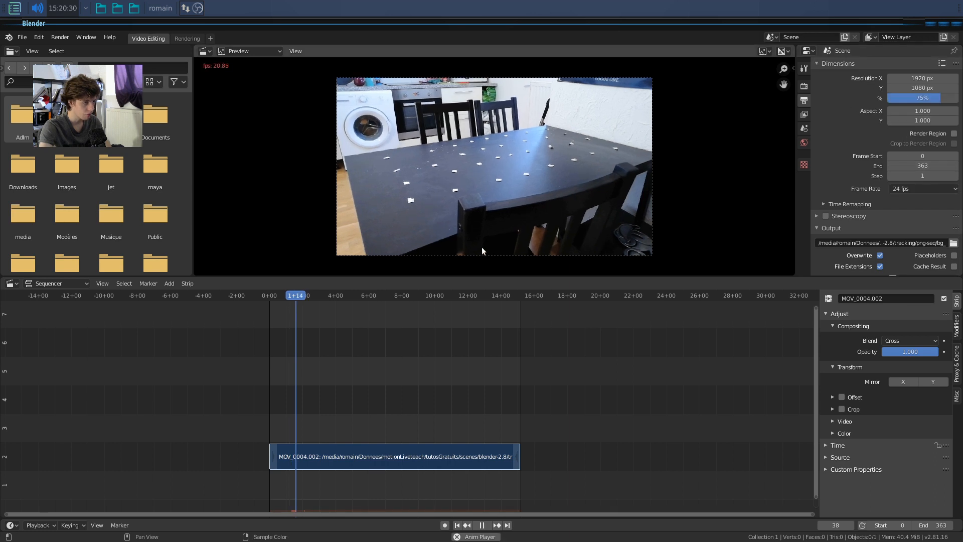
key(Escape)
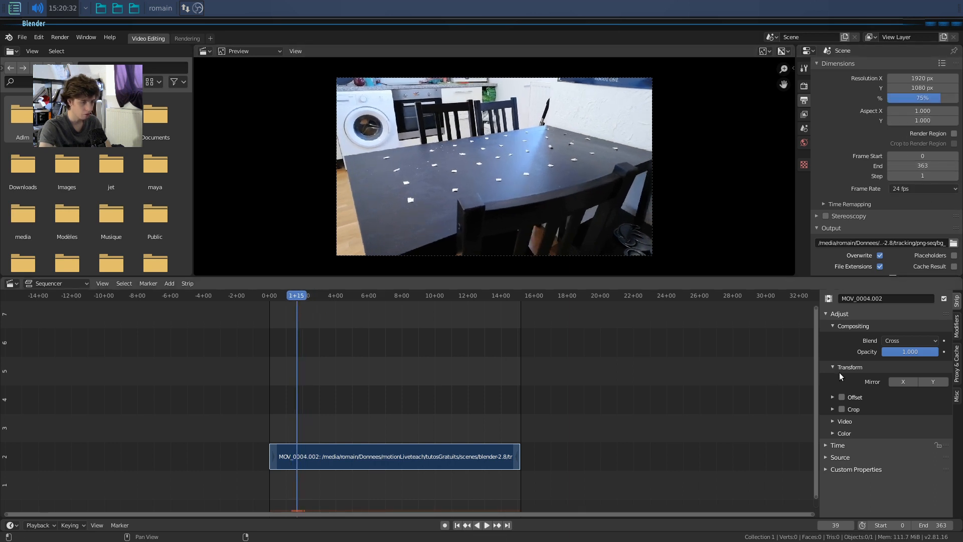
scroll(898, 231, down, 3)
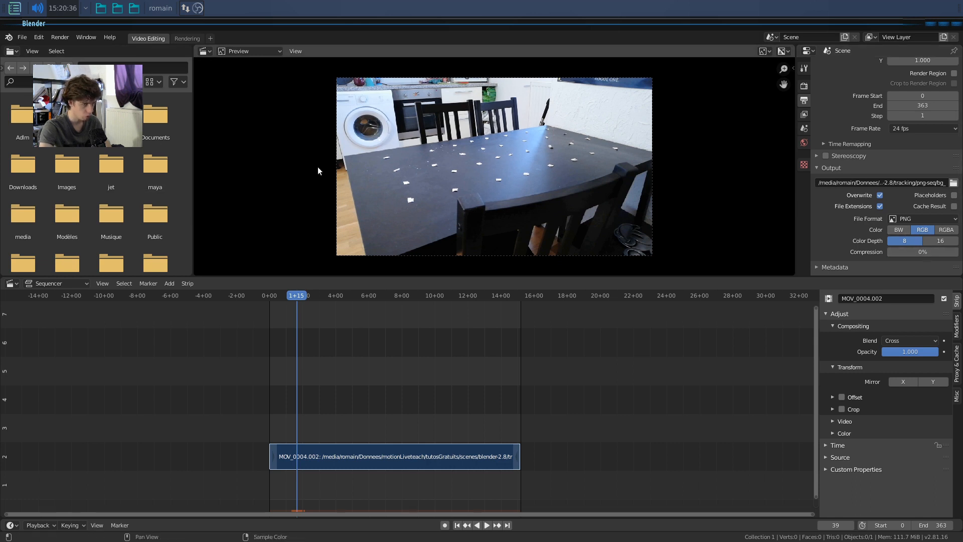
Render the full animation as the PNG sequence and close the render window.
click(89, 39)
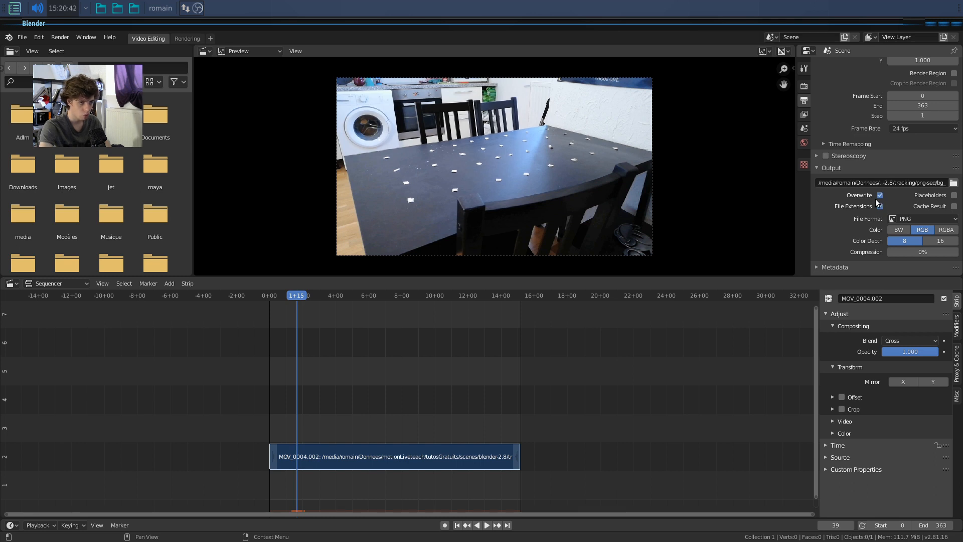
click(87, 37)
mouse_move(60, 37)
click(74, 58)
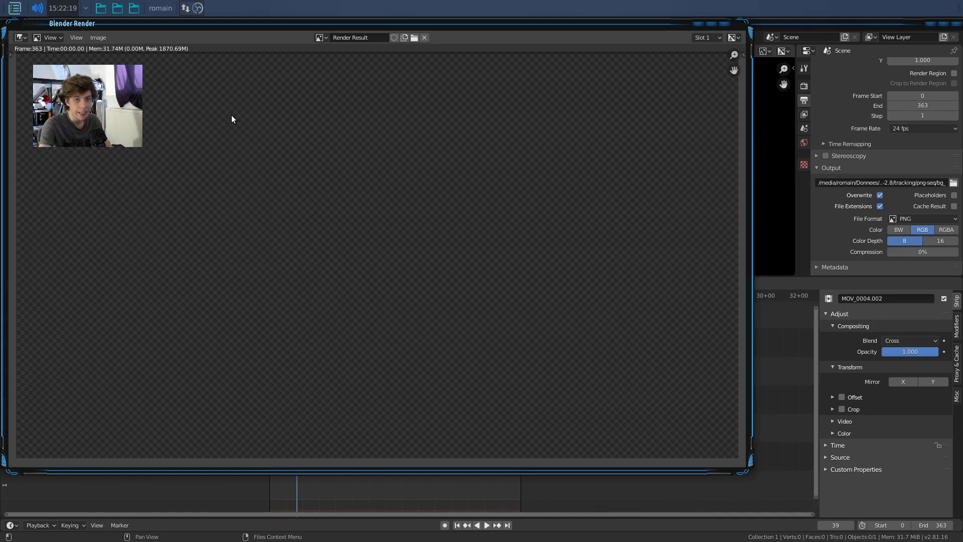
click(724, 24)
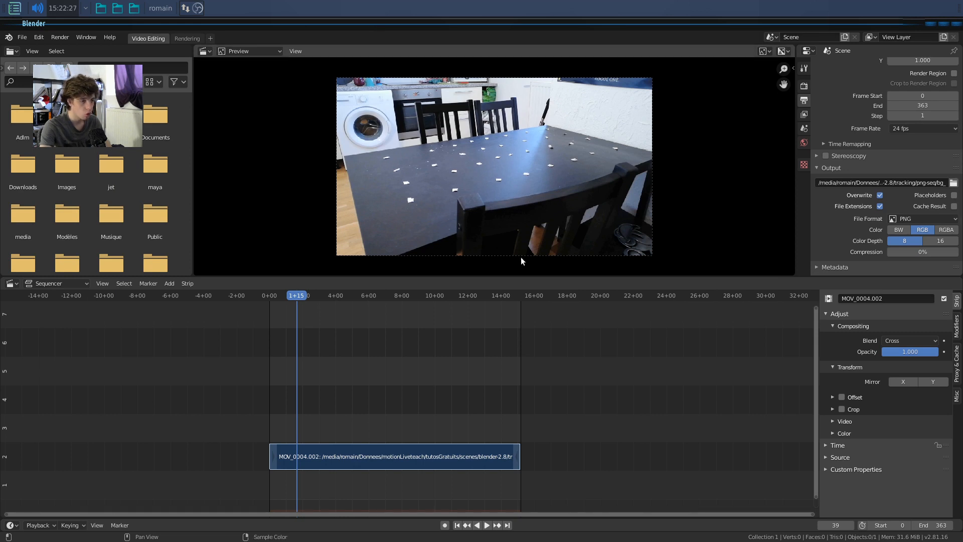
Save the project as montage.blend in the tutosGratuits/scenes/blender-2.8/tracking folder.
key(ctrl+s)
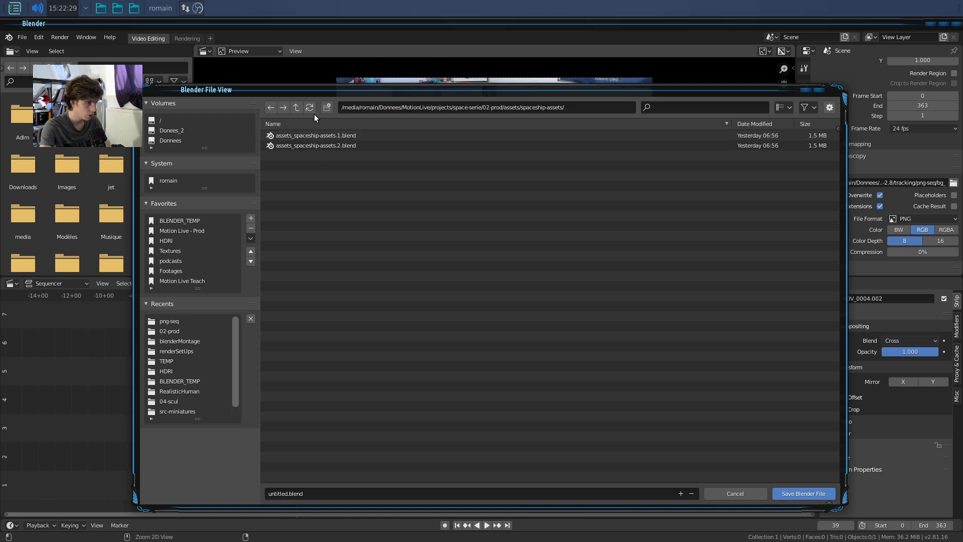
click(297, 106)
click(297, 107)
click(297, 107)
click(297, 106)
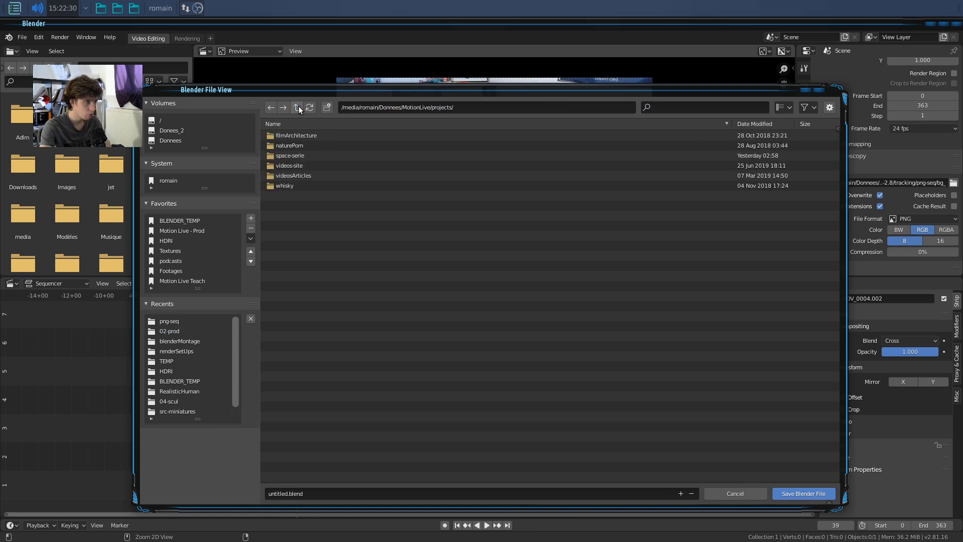
click(206, 282)
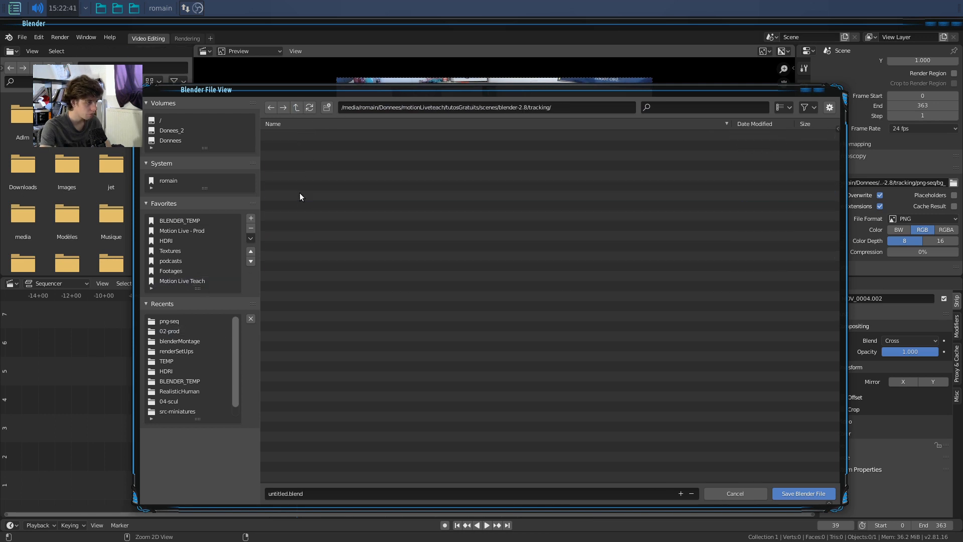
click(319, 491)
text(montage)
key(Return)
click(803, 494)
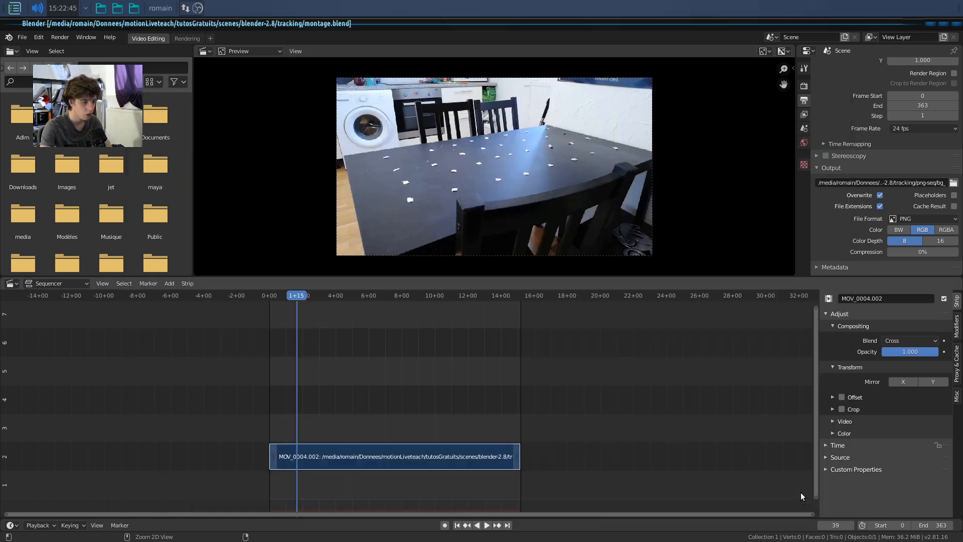
Create a new file and join its two side-by-side 3D viewports into one.
click(22, 37)
click(125, 48)
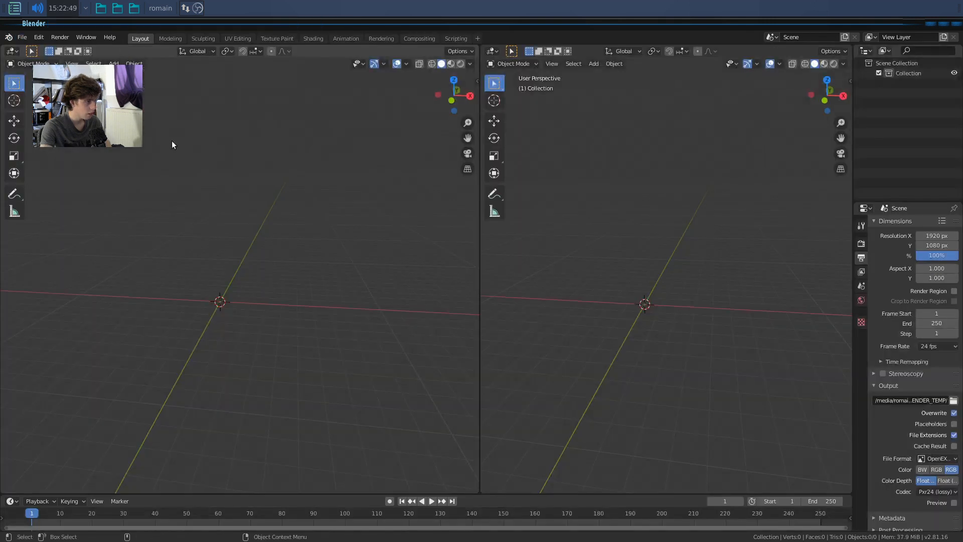
drag(477, 50, 486, 63)
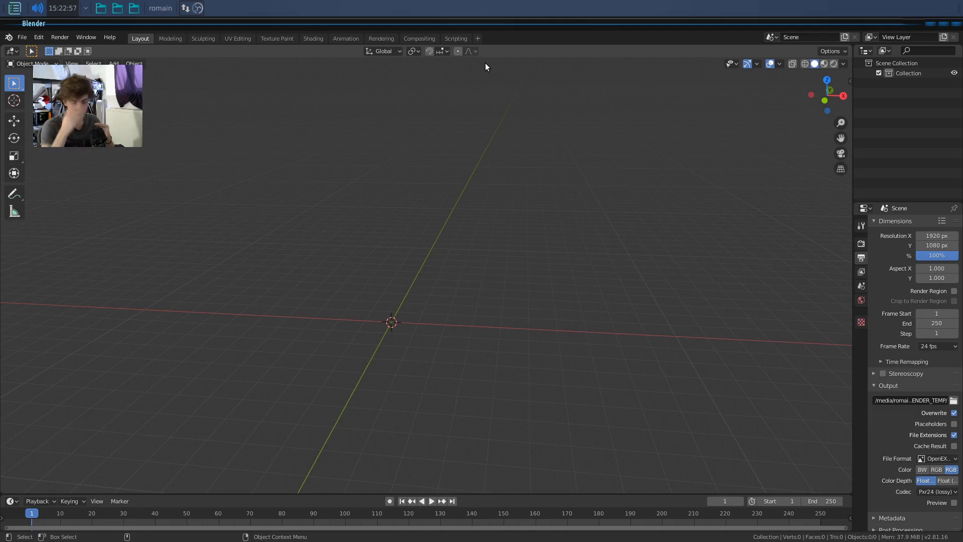
mouse_move(480, 338)
middle_down()
mouse_move(492, 329)
mouse_move(479, 344)
middle_up()
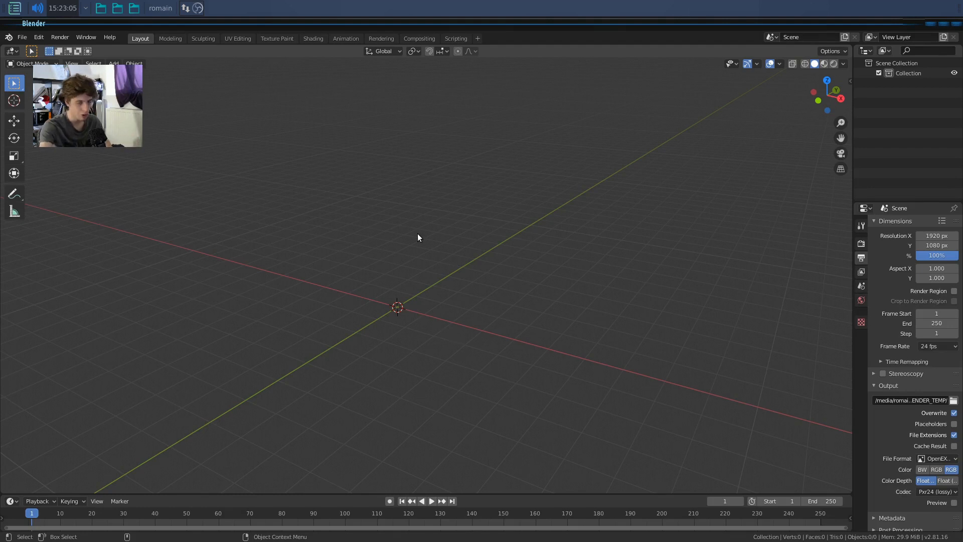
Switch the large 3D viewport to the Movie Clip Editor.
click(19, 52)
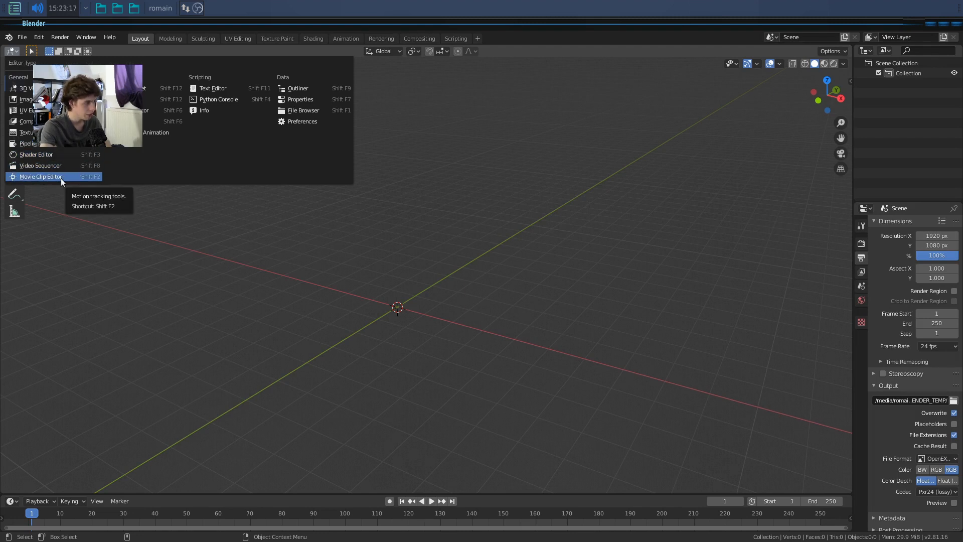
click(34, 176)
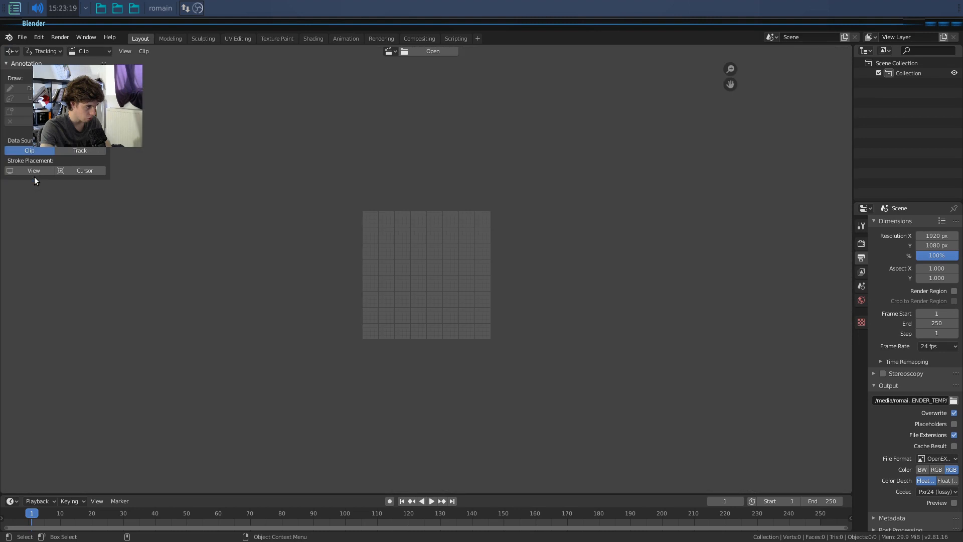
scroll(432, 242, up, 5)
scroll(417, 278, down, 1)
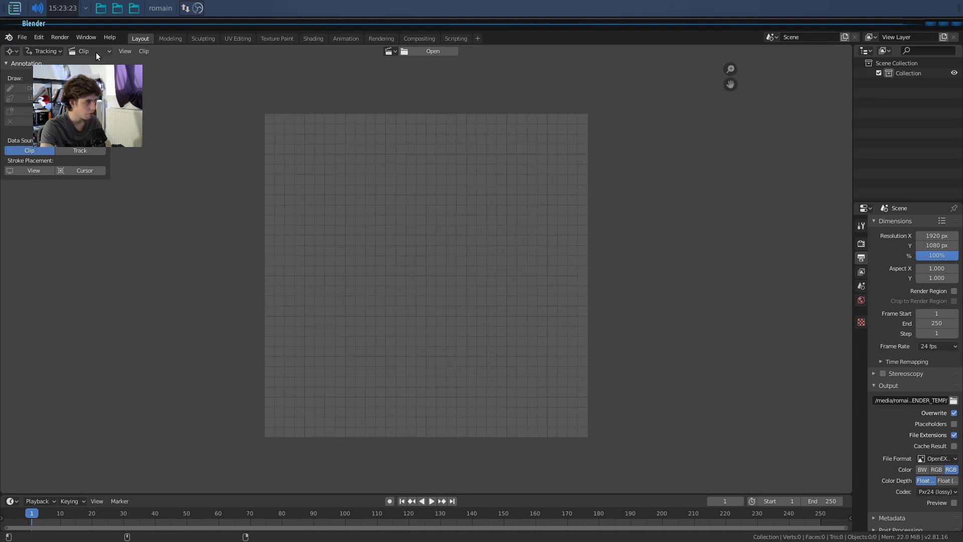
Open all the bg_ PNG frames from the tracking/png-seq folder as a movie clip, starting at bg_0000.png.
click(125, 51)
click(143, 51)
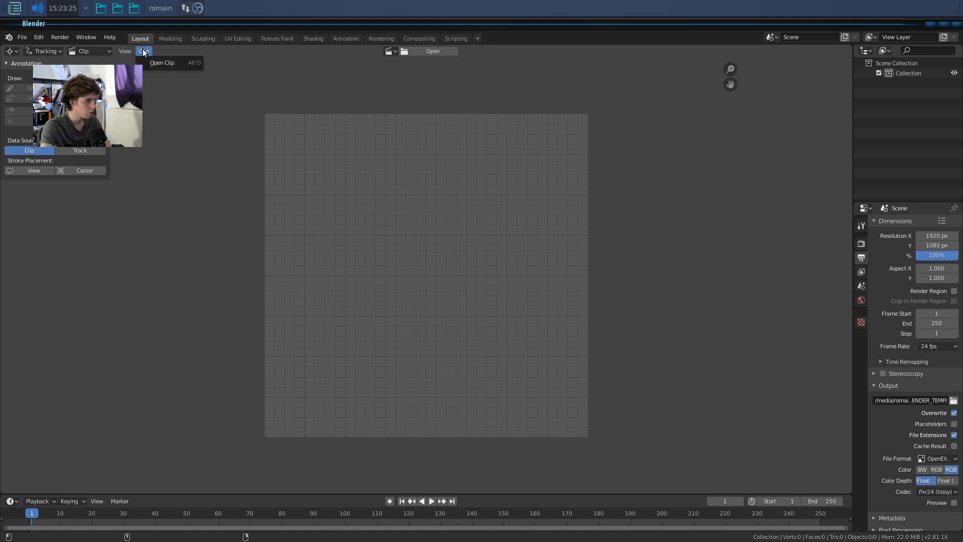
click(150, 63)
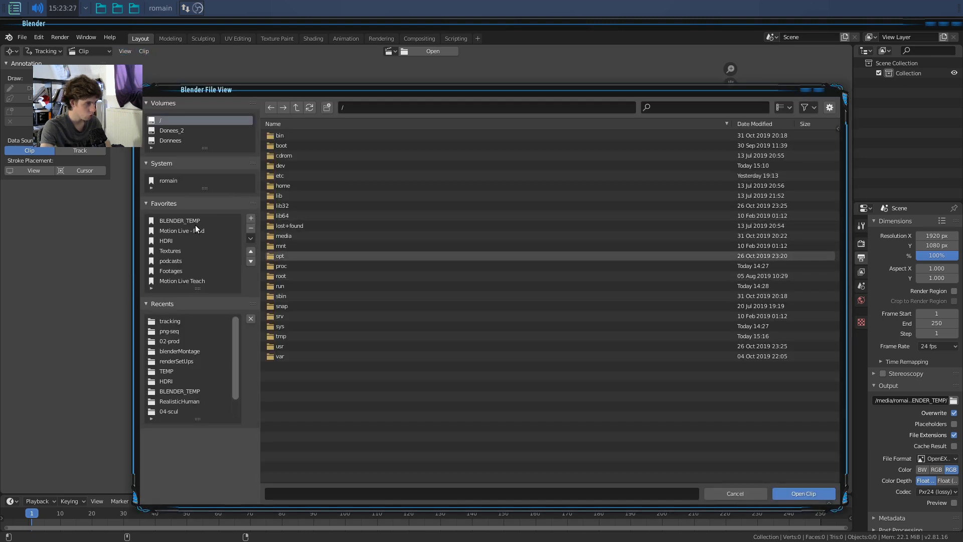
click(182, 281)
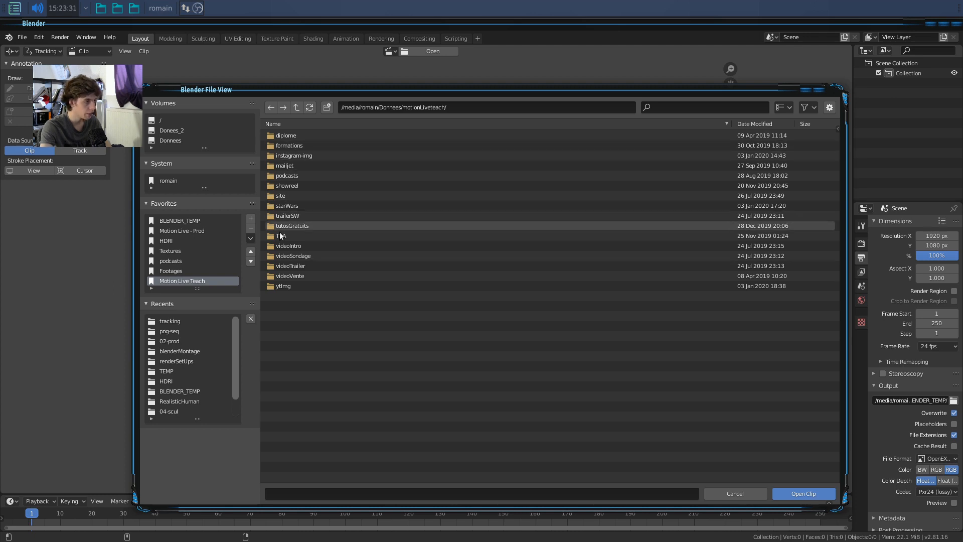
double_click(282, 229)
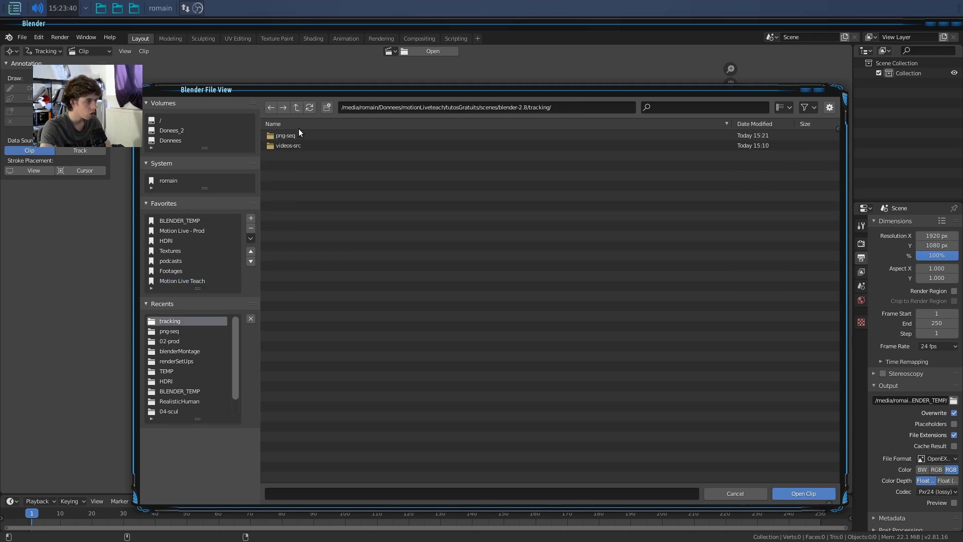
double_click(299, 134)
click(297, 137)
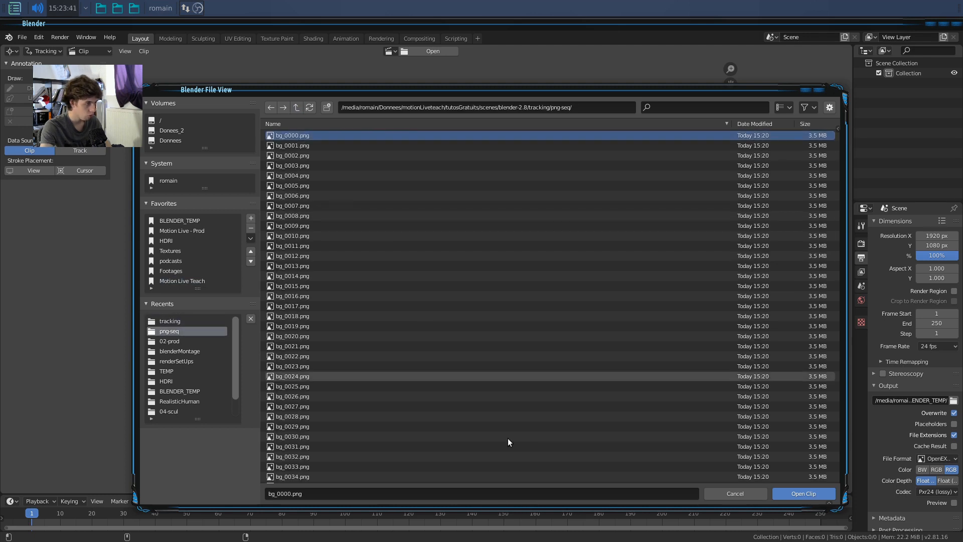
click(441, 356)
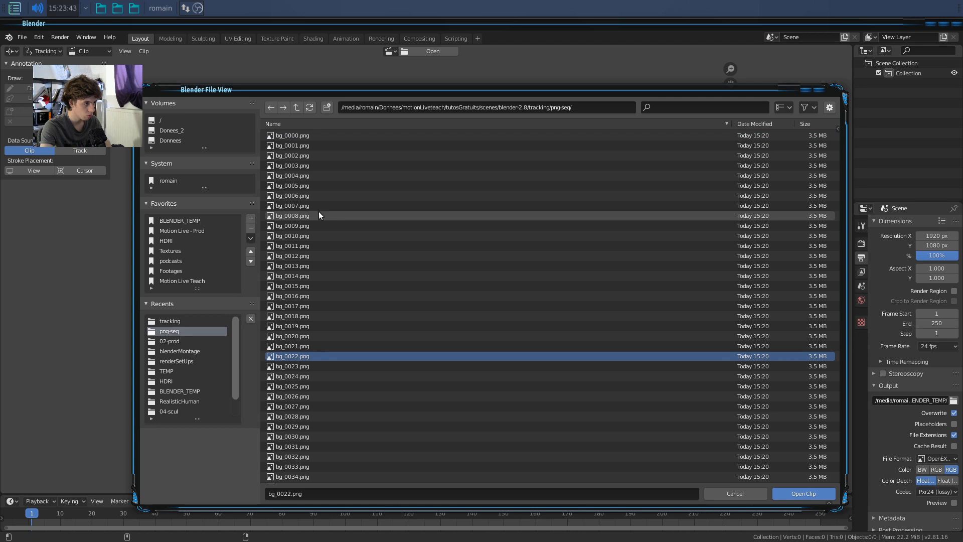
key(a)
click(801, 491)
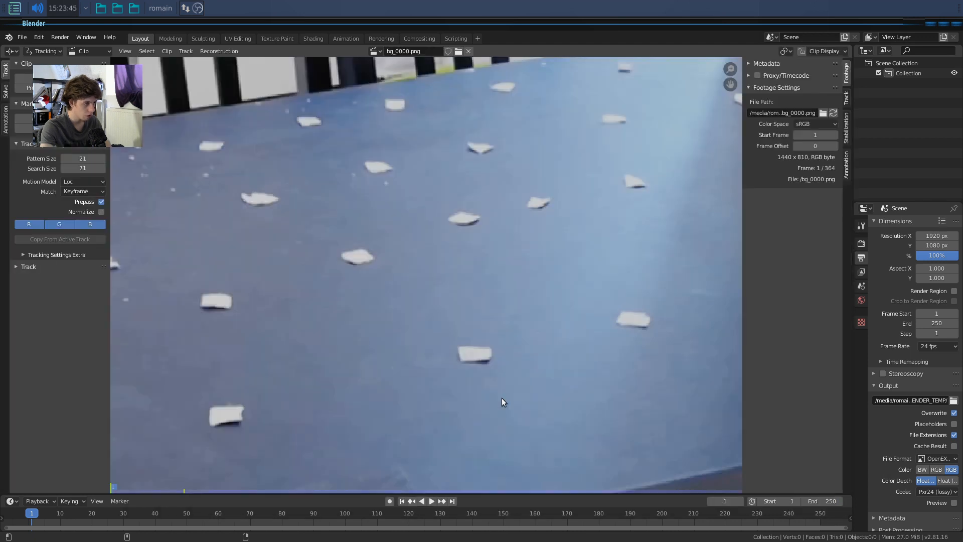
Fit the whole clip in view and review the footage by playing and scrubbing through its frames.
key(Home)
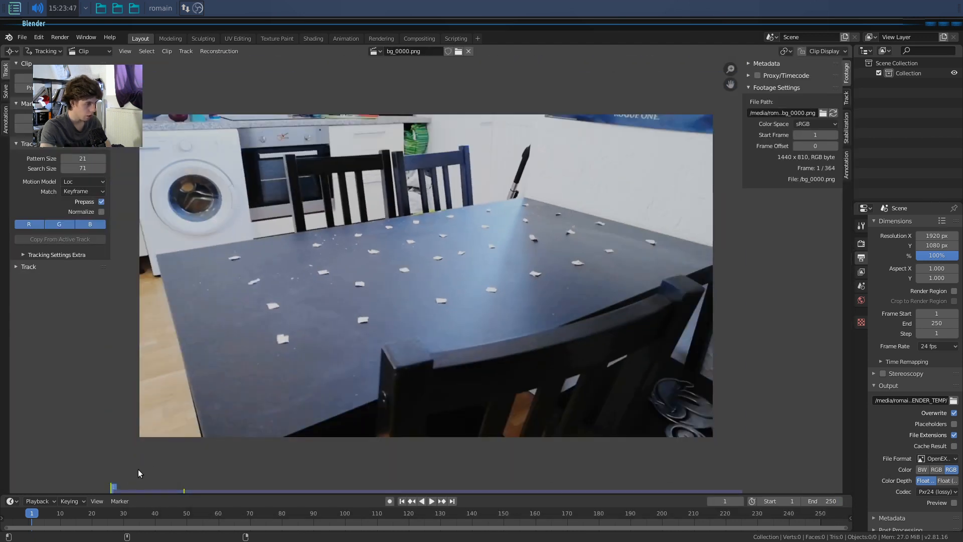
click(433, 502)
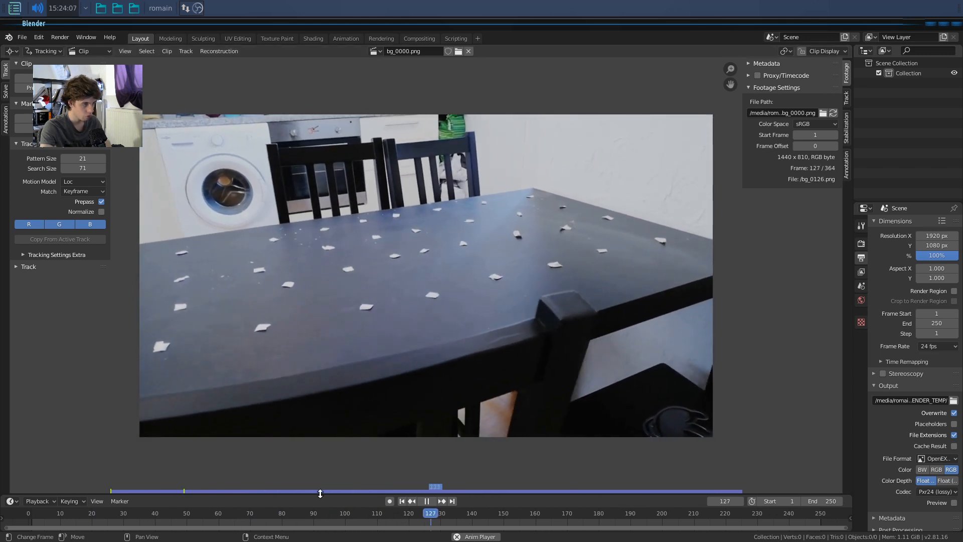
drag(567, 513, 223, 514)
key(space)
drag(296, 488, 711, 504)
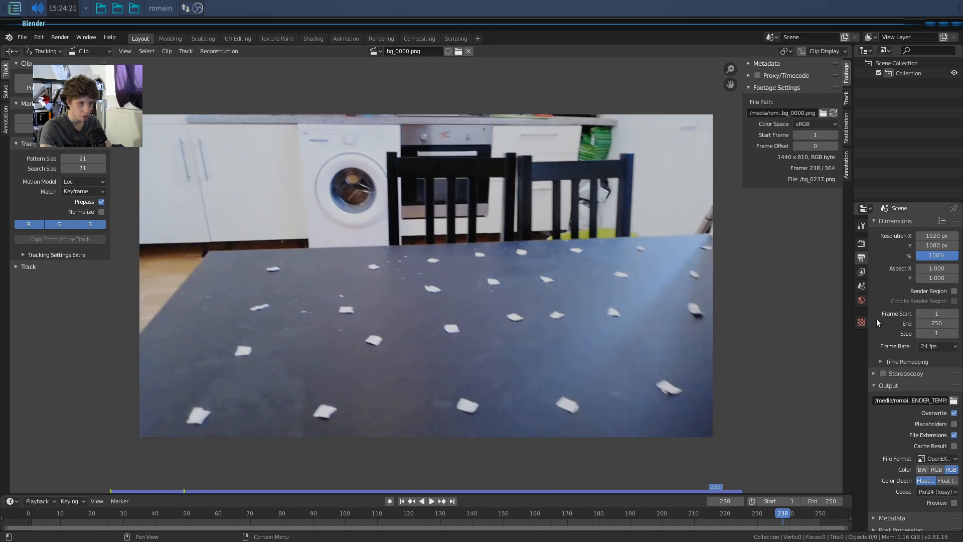
Widen the properties area and set the scene's end frame to 363.
drag(853, 348, 786, 348)
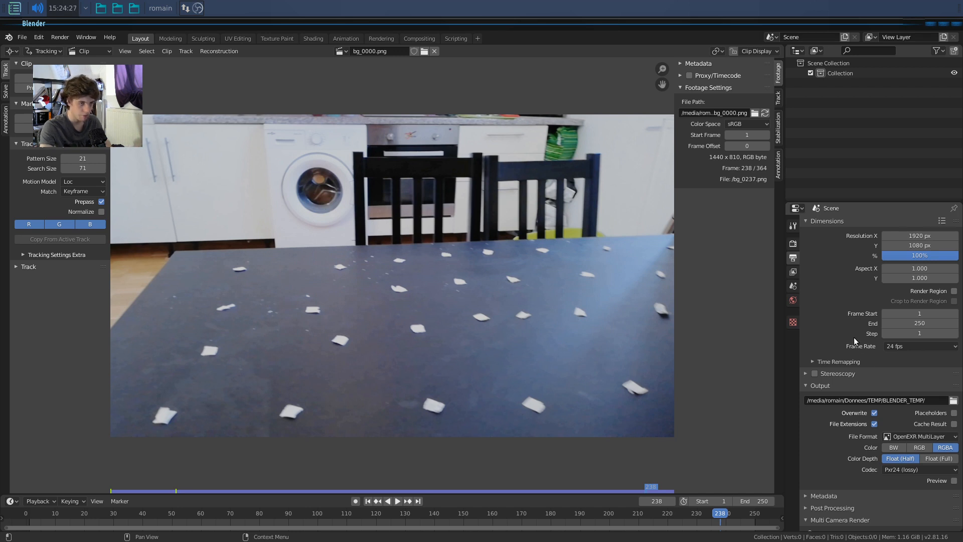
click(899, 325)
text(750)
key(Return)
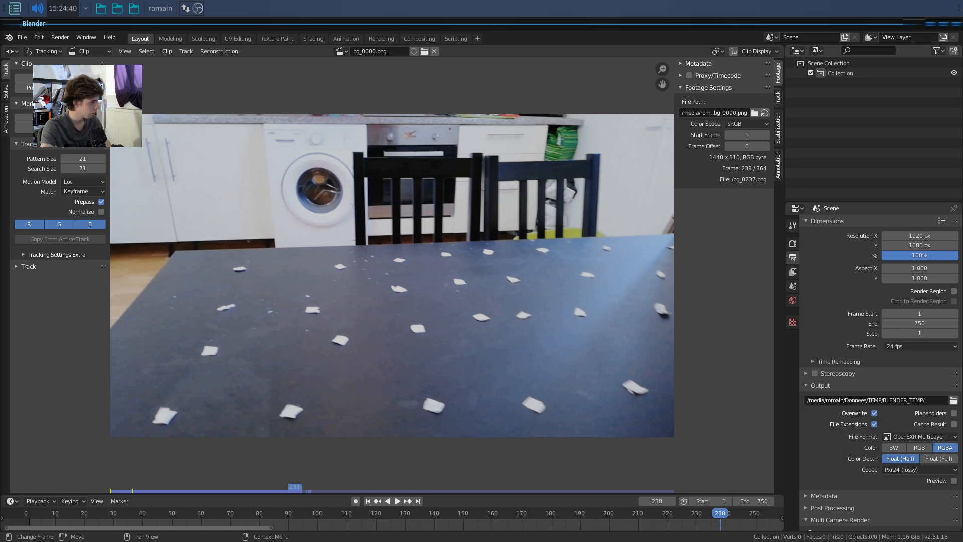
click(928, 323)
text(363)
key(Return)
Play back the clip and stop the playhead at frame 73.
key(space)
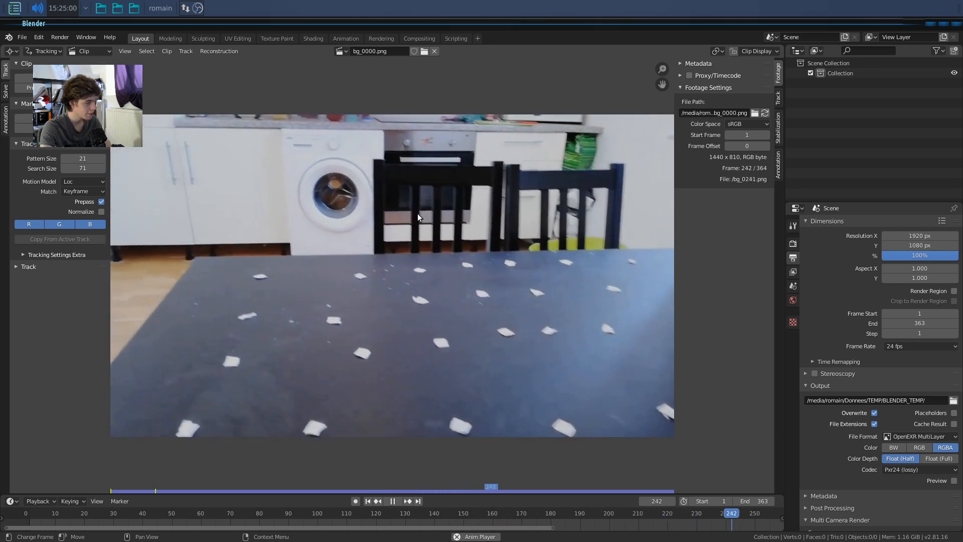
key(space)
drag(557, 491, 216, 493)
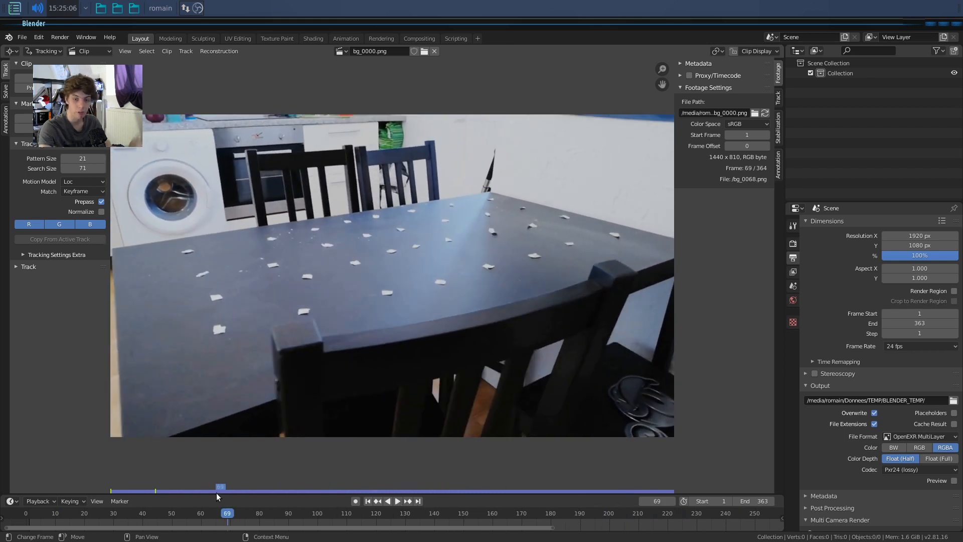
mouse_move(216, 492)
mouse_down()
mouse_move(393, 504)
mouse_move(224, 498)
mouse_up()
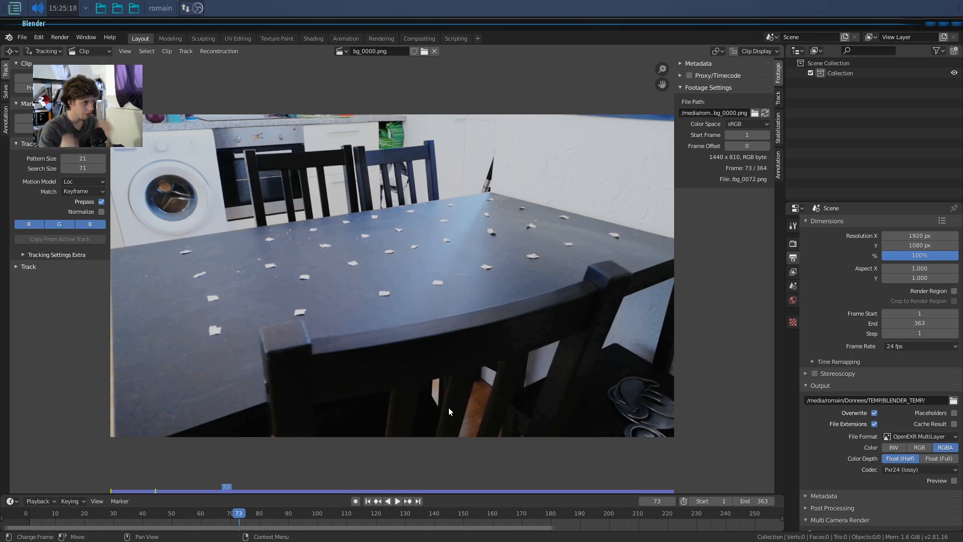
Add a tracking marker on a white paper piece on the table, in front of the washing machine.
click(60, 118)
click(303, 273)
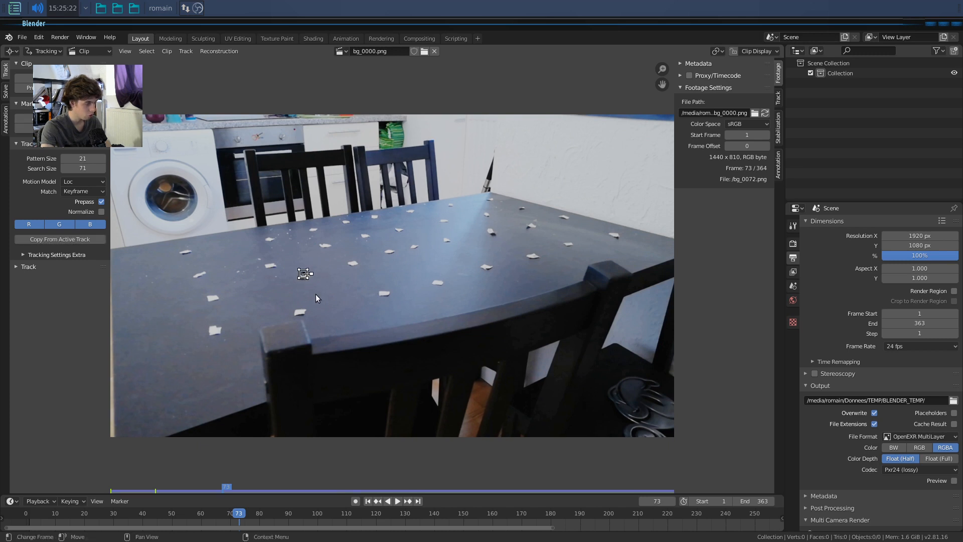
Try moving the new marker around the table, and try rotating and scaling it.
drag(304, 274, 361, 267)
key(g)
click(278, 272)
key(g)
click(352, 266)
key(r)
right_click(339, 300)
key(s)
right_click(471, 345)
key(g)
click(417, 317)
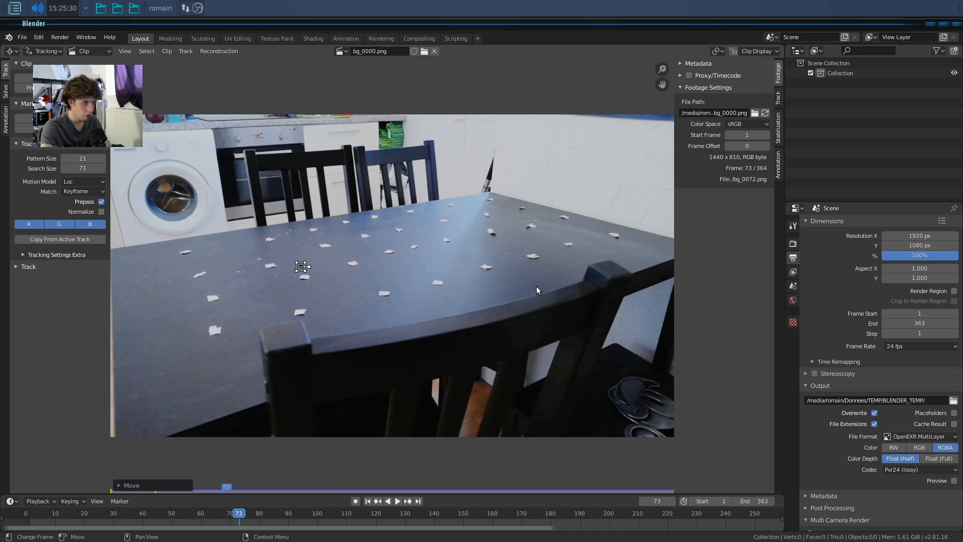
Display the selected track's preview and centre the marker back on its white paper piece.
click(779, 98)
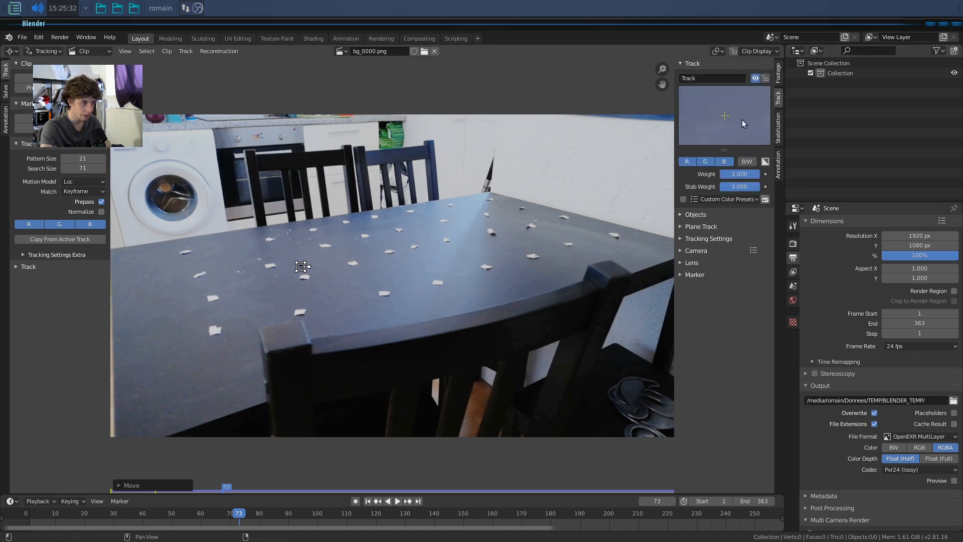
key(g)
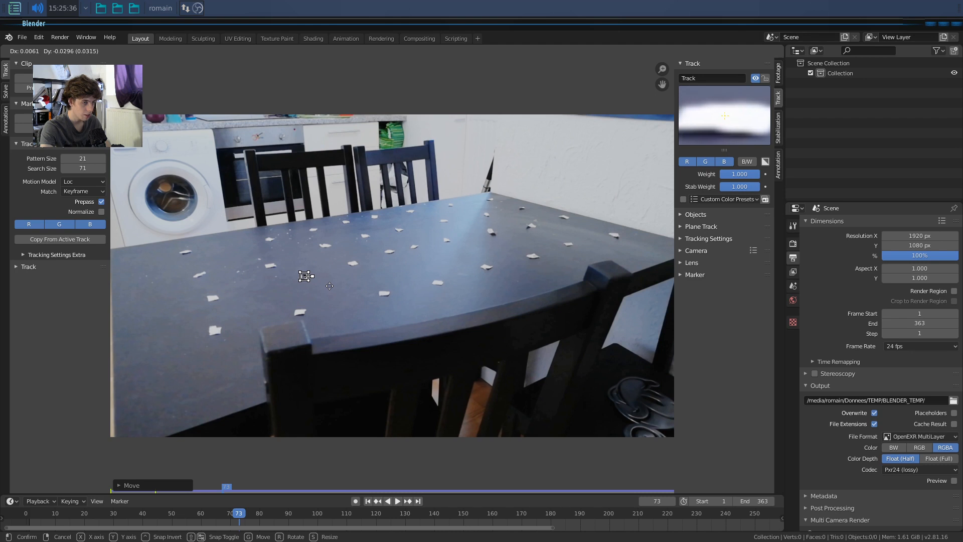
click(330, 286)
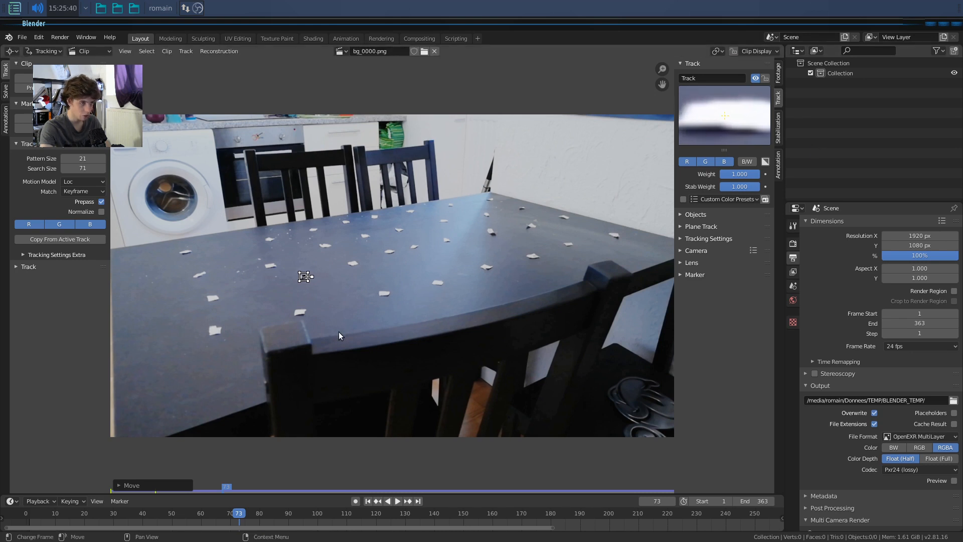
scroll(305, 292, up, 8)
key(g)
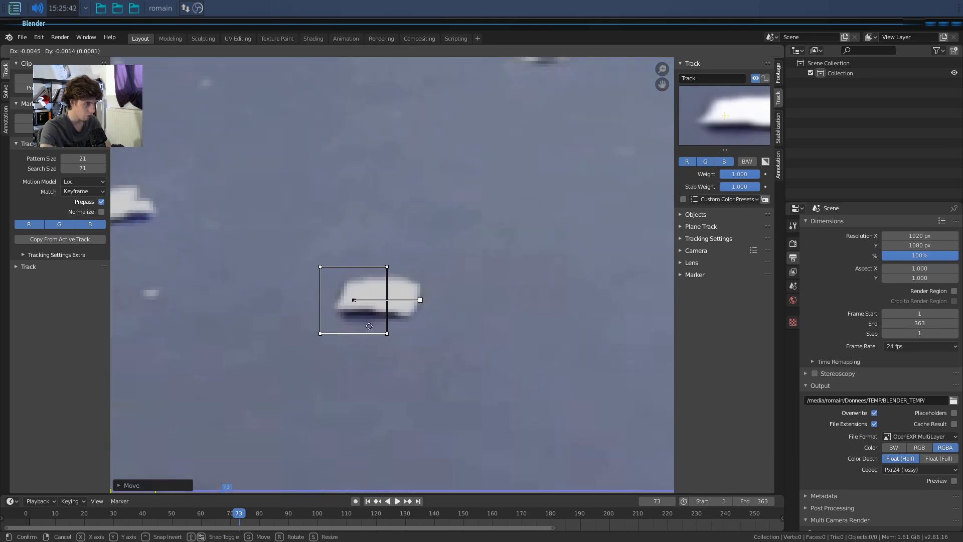
click(382, 323)
scroll(399, 340, down, 5)
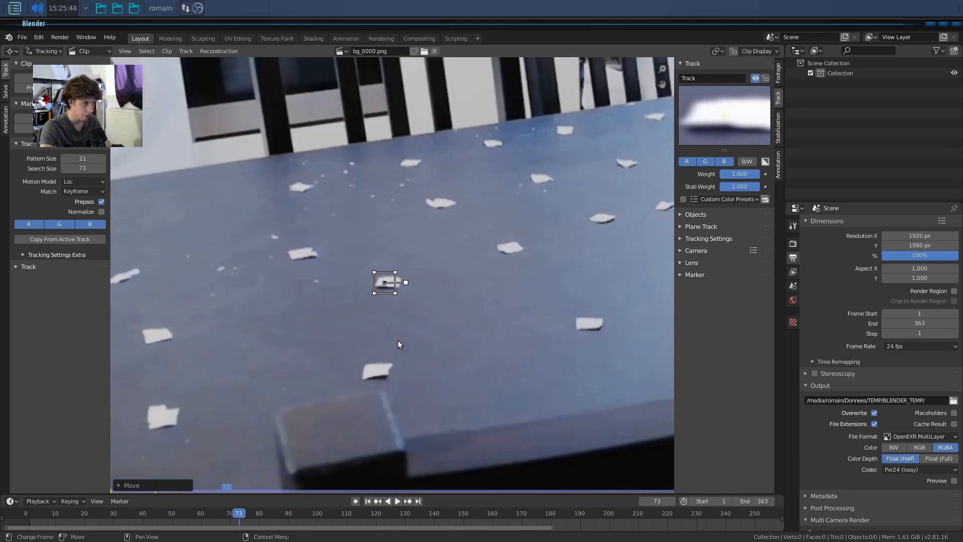
Enlarge the marker to a pattern area of about 27 by 27 px and recentre it around the paper piece.
key(s)
click(459, 345)
key(g)
click(459, 345)
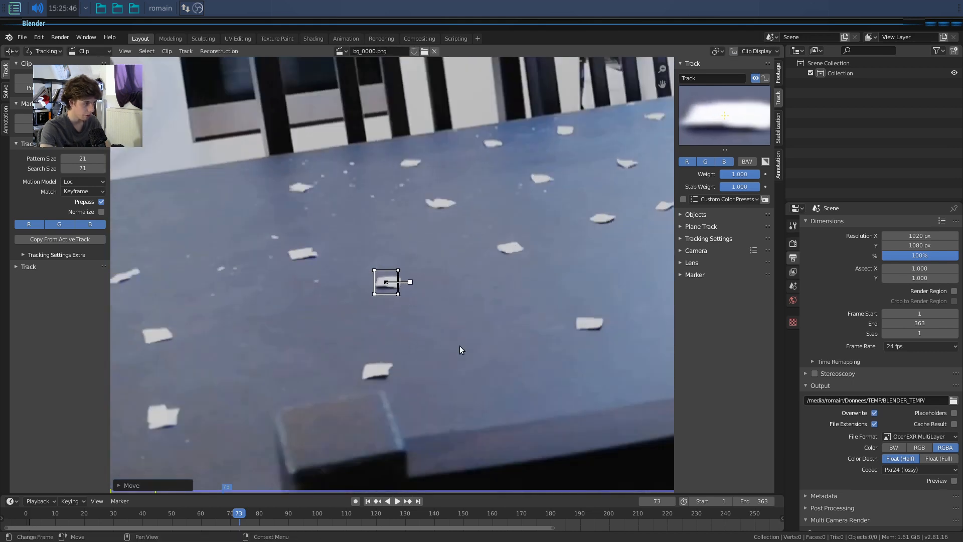
scroll(460, 345, down, 5)
scroll(454, 339, up, 6)
key(s)
click(470, 347)
key(g)
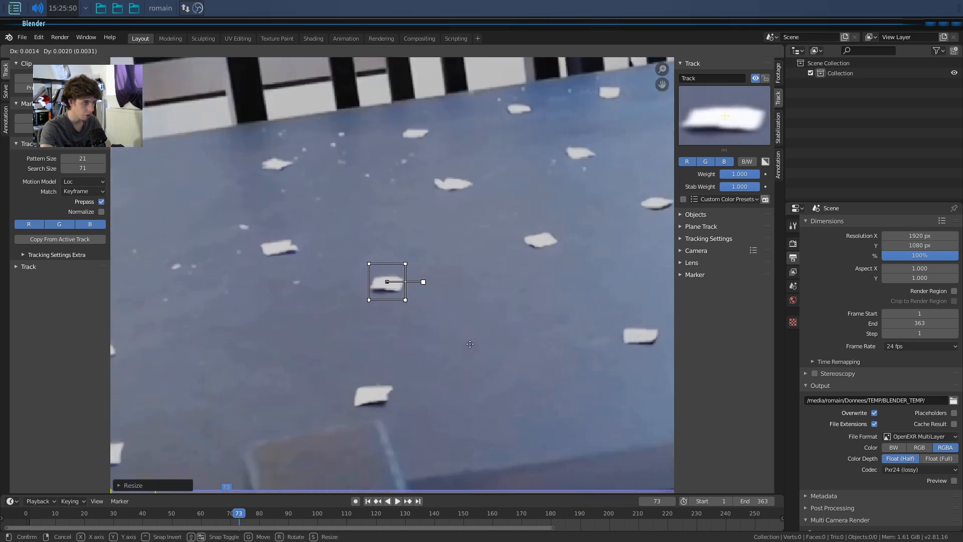
click(471, 346)
key(s)
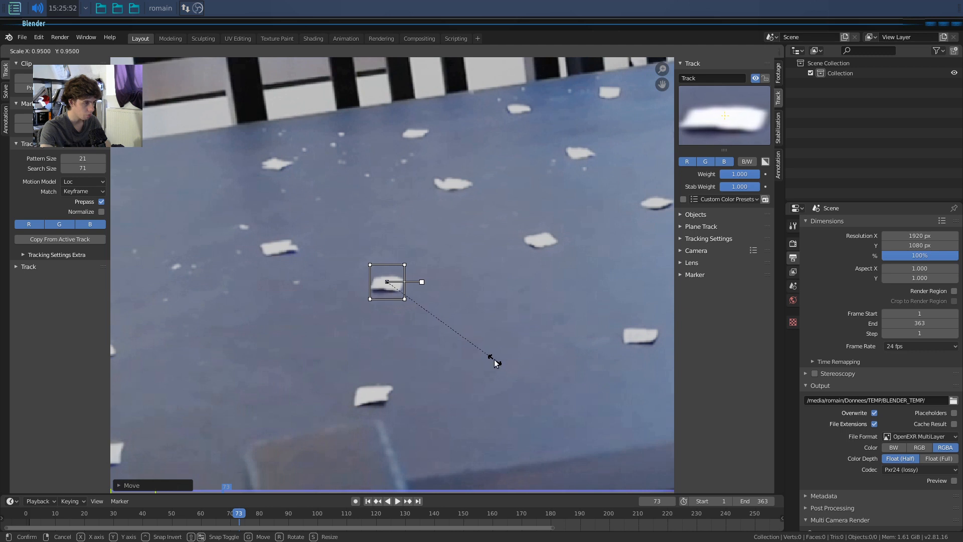
click(492, 362)
scroll(444, 337, down, 4)
scroll(444, 339, up, 4)
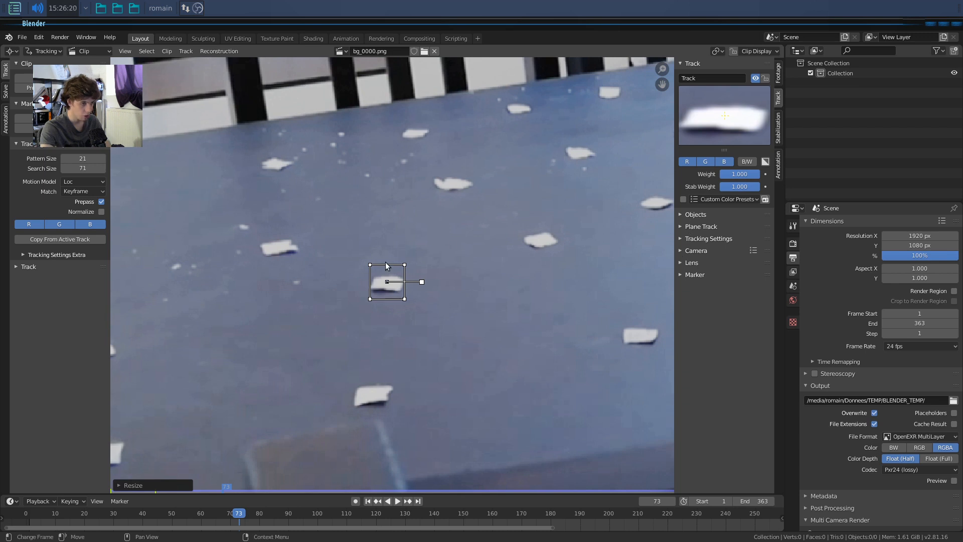
Examine the track's tracking settings with their extras, its objects and its marker properties.
click(709, 240)
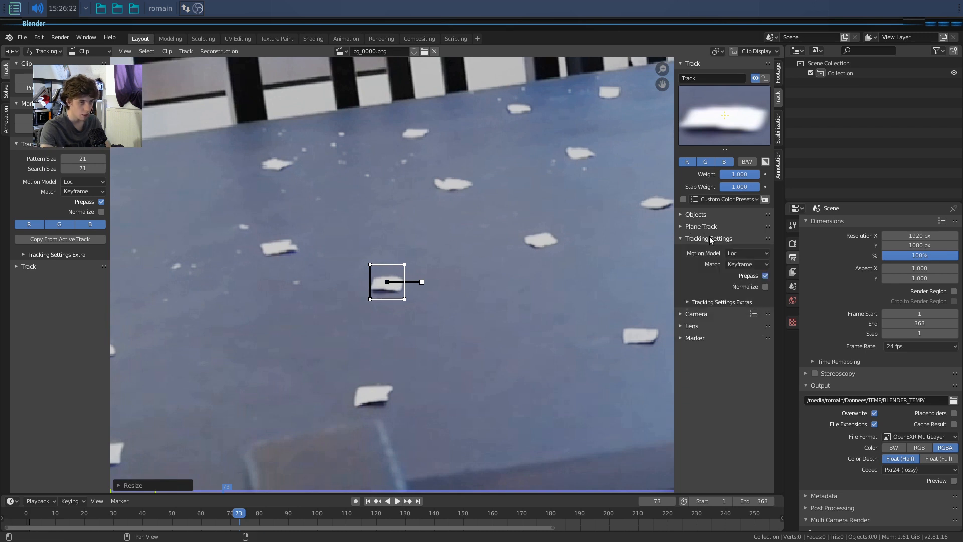
click(706, 304)
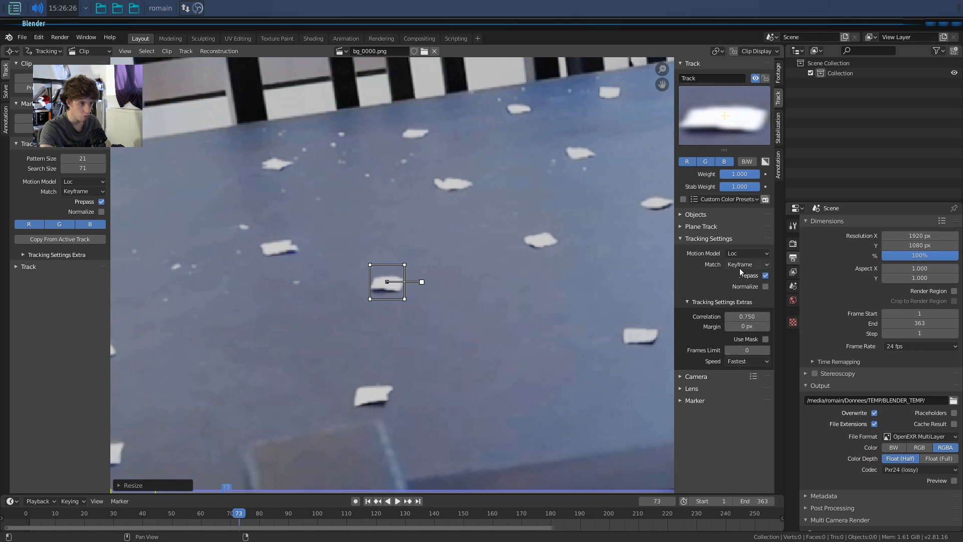
click(700, 237)
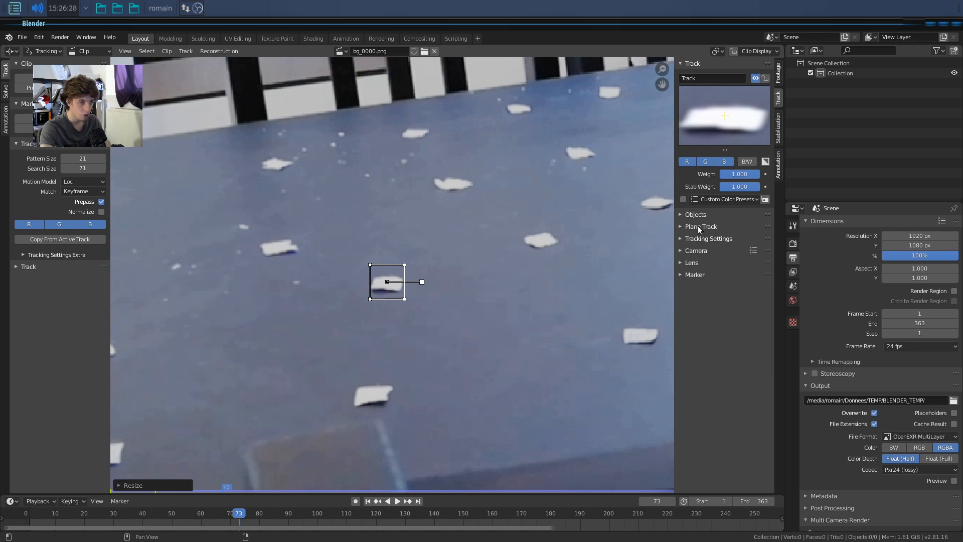
click(697, 215)
click(697, 216)
click(702, 273)
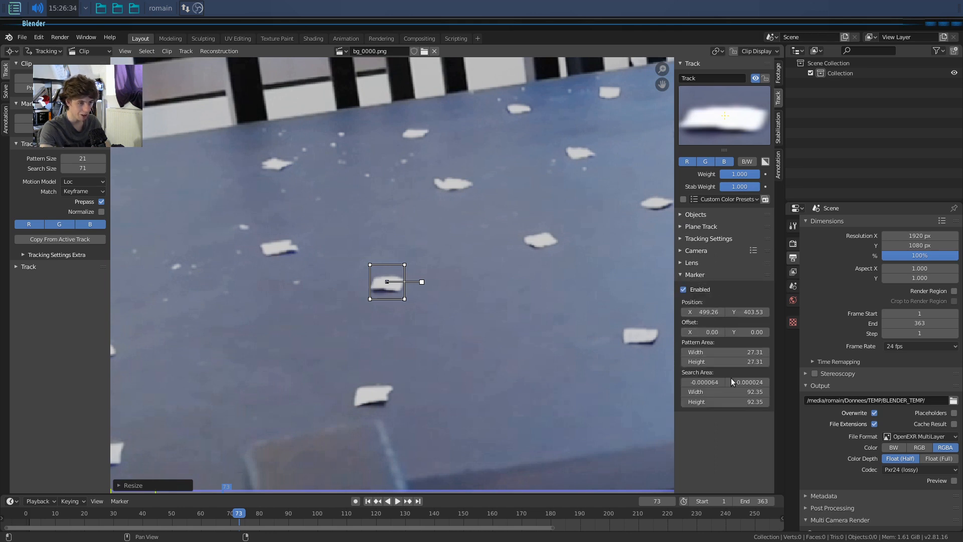
Try a different search area width and undo it, and set the marker's pattern area width to 29.01.
drag(733, 393, 726, 393)
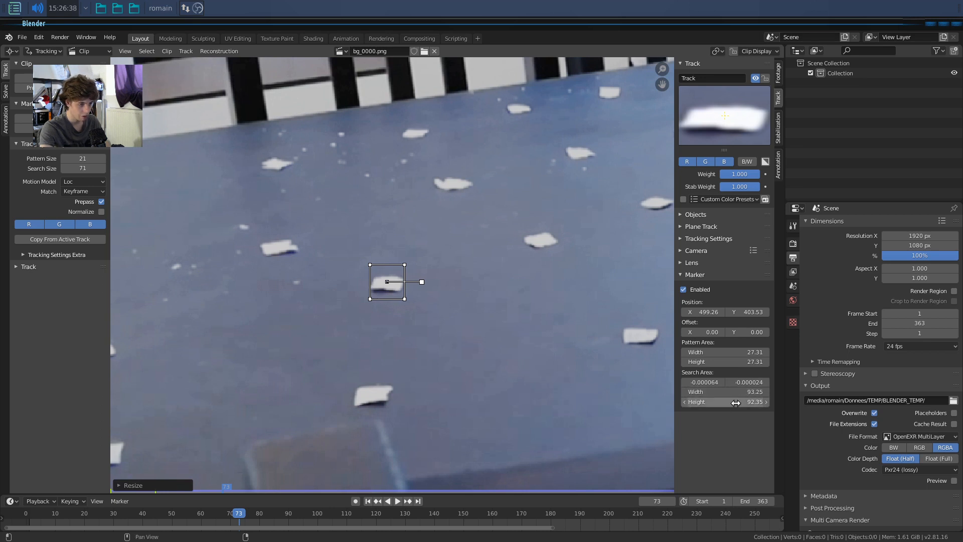
key(ctrl+z)
mouse_move(734, 352)
mouse_down()
mouse_move(742, 353)
mouse_move(720, 361)
mouse_up()
key(ctrl+z)
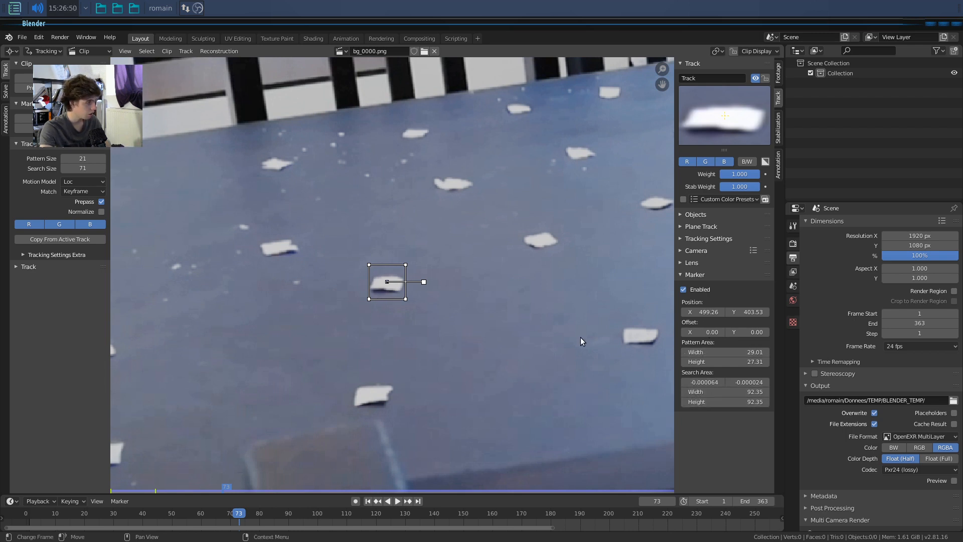
Examine the plane track, tracking, camera and lens settings of the clip.
click(681, 228)
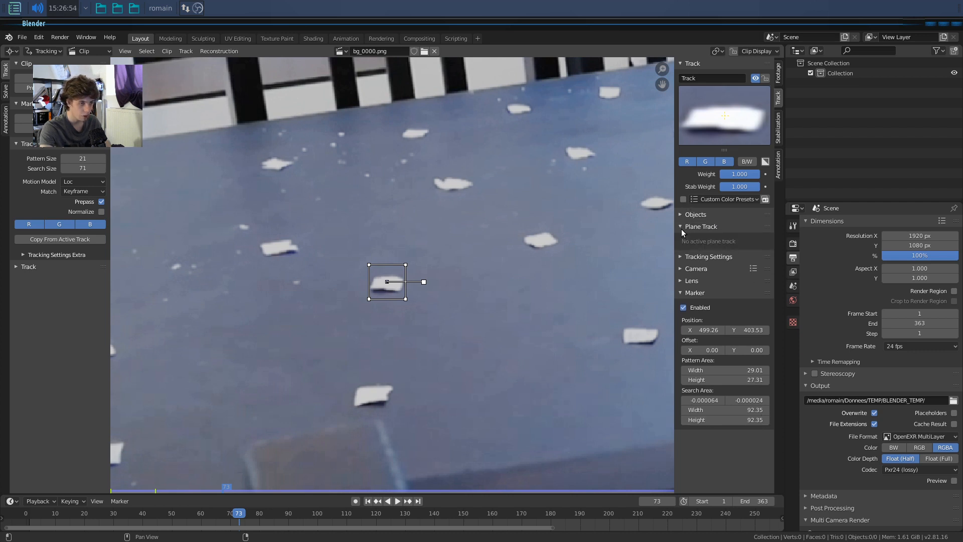
click(681, 229)
click(682, 238)
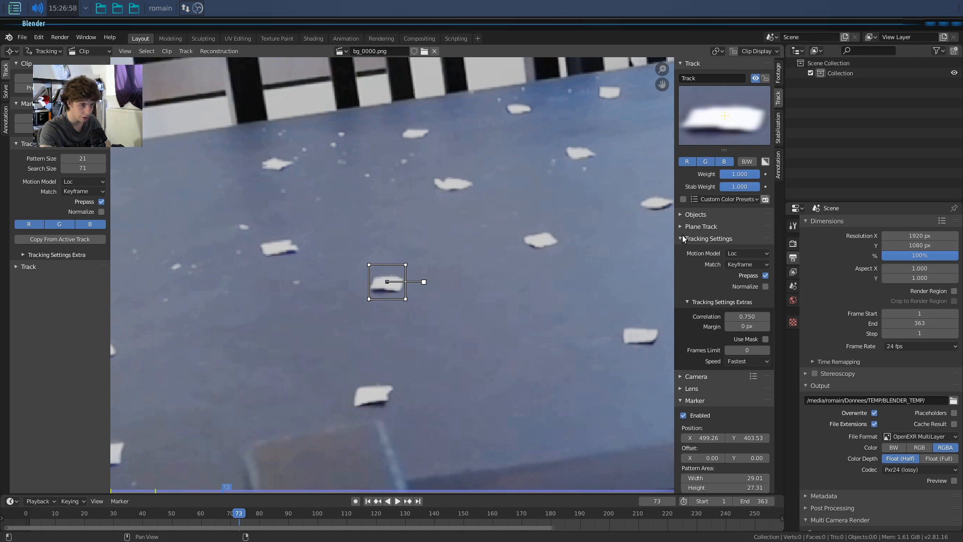
click(708, 239)
click(689, 250)
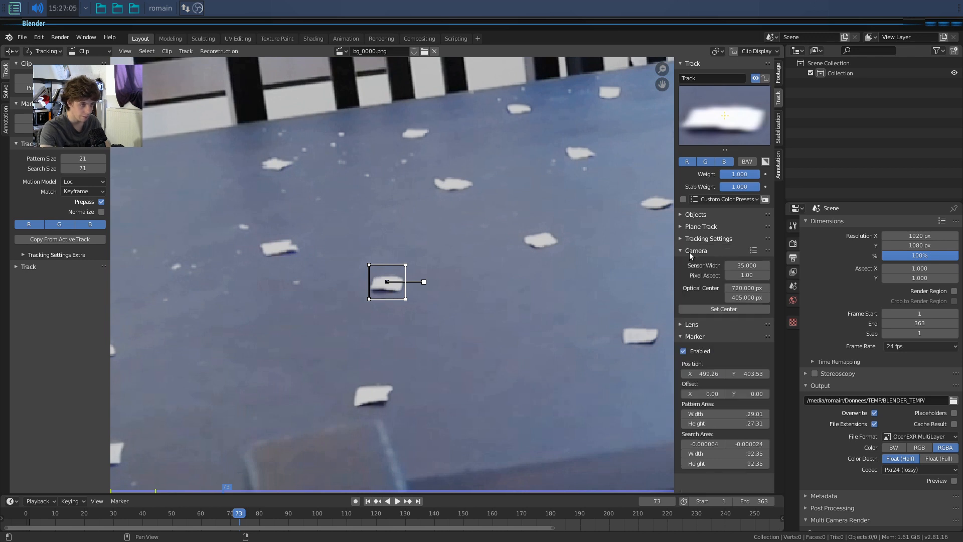
click(690, 251)
click(691, 262)
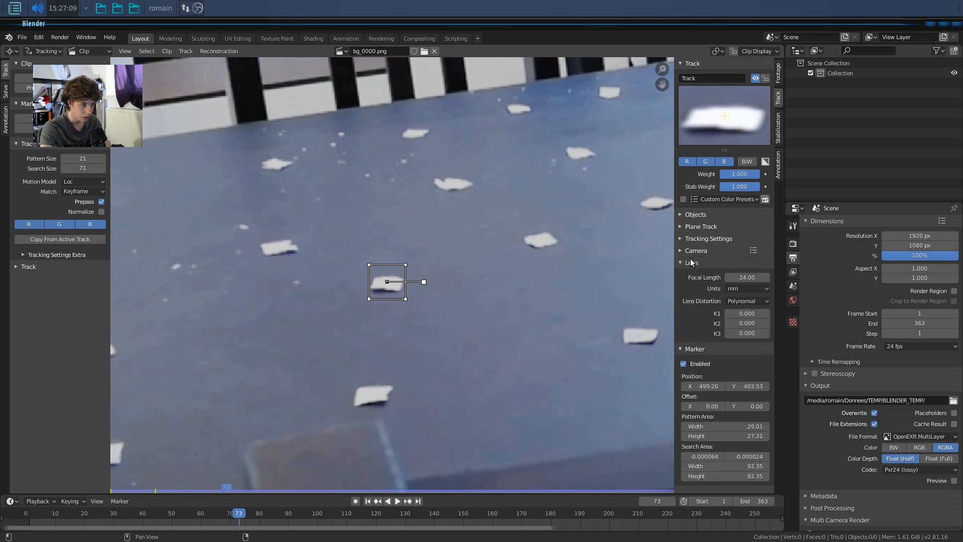
click(691, 262)
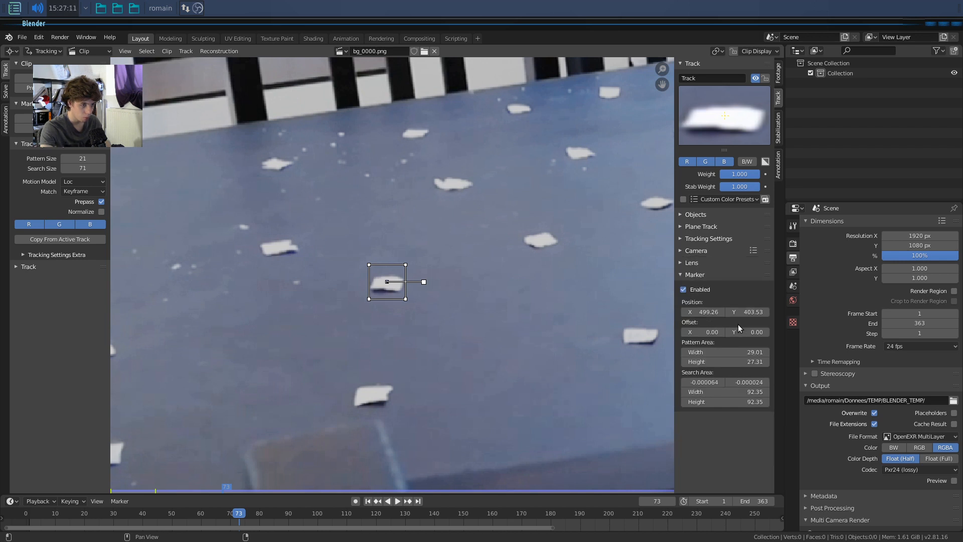
Try altering the marker with its handle and changing its search area height, undoing both changes.
mouse_move(426, 282)
mouse_down()
mouse_move(448, 278)
mouse_move(478, 290)
mouse_move(471, 297)
mouse_move(428, 282)
mouse_move(475, 241)
mouse_move(431, 281)
mouse_up()
key(ctrl+z)
key(ctrl+z)
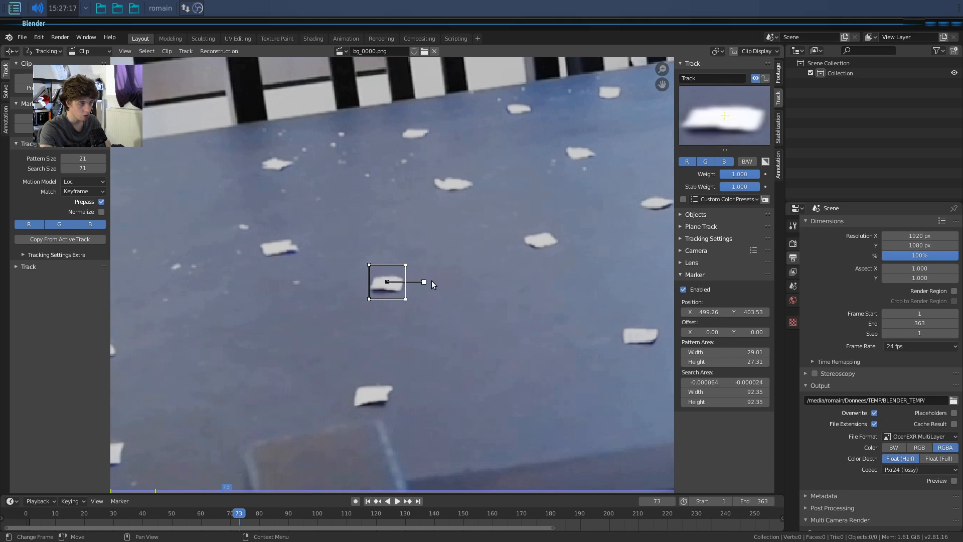
drag(738, 402, 767, 402)
key(ctrl+z)
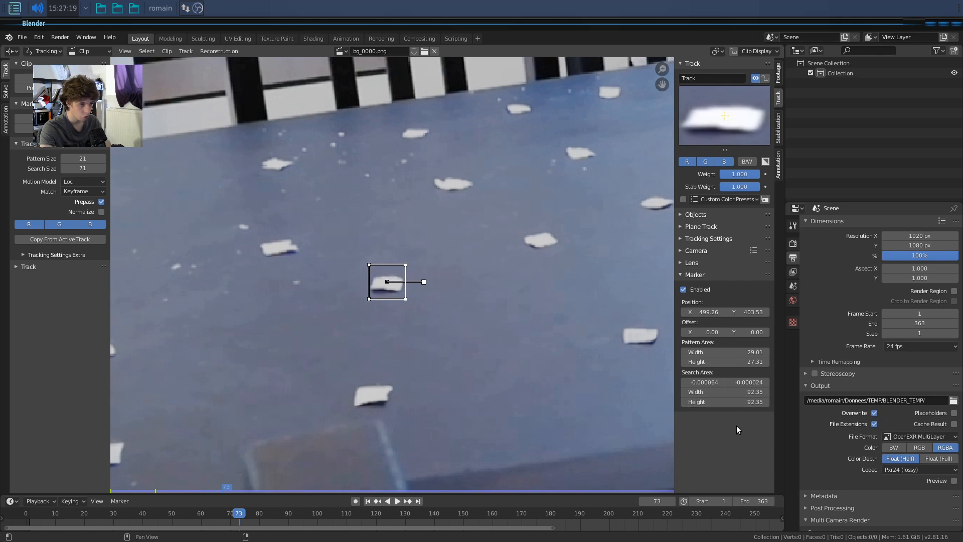
Try distorting the marker's pattern area by its corners around the paper piece, and undo the distortion.
scroll(401, 301, up, 10)
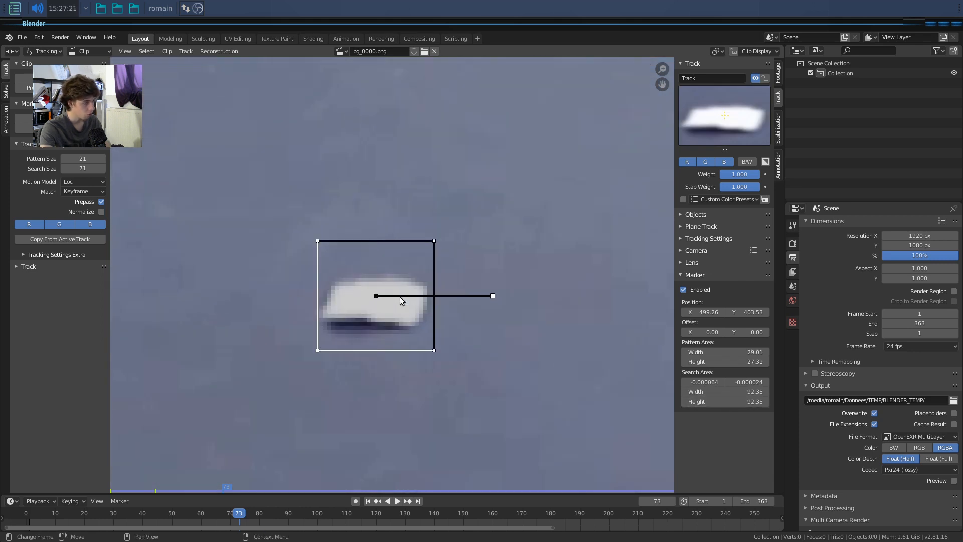
scroll(397, 303, down, 8)
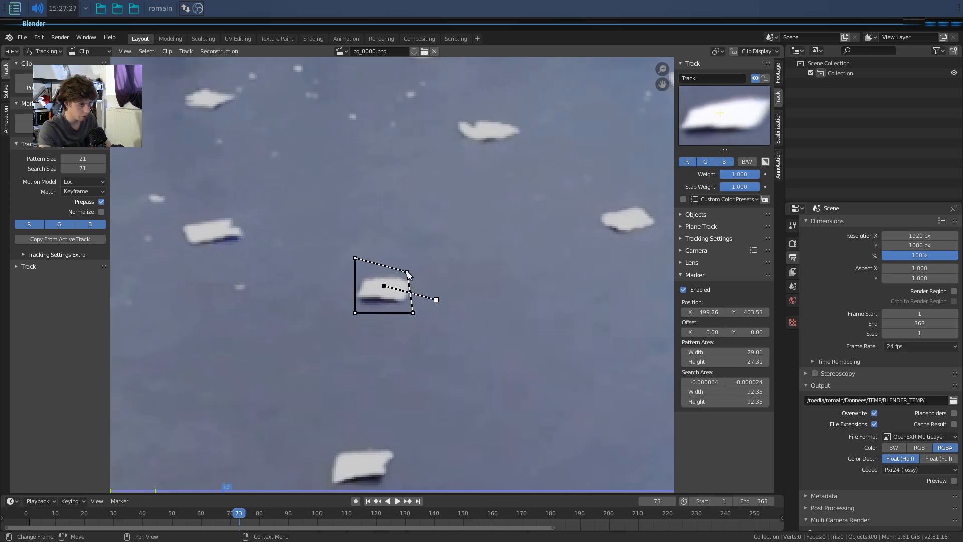
drag(355, 258, 384, 284)
key(ctrl+z)
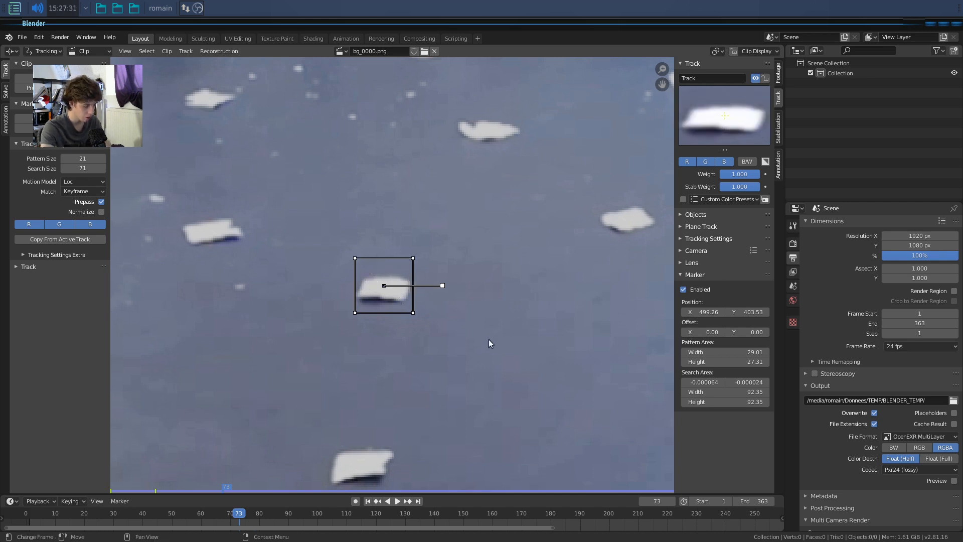
Scale the marker to a pattern area of about 26.87 by 25.30 and shift it to about X 498.76 over the paper piece.
key(s)
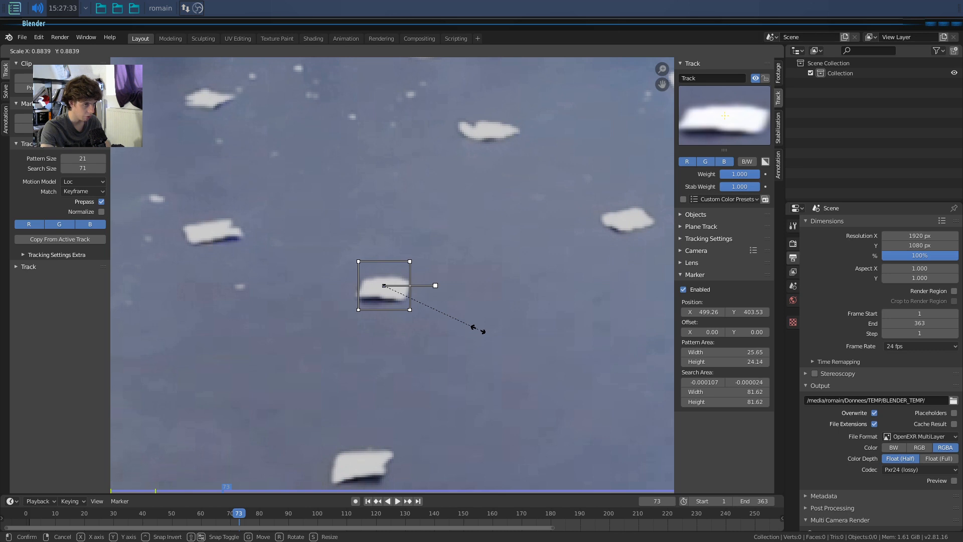
click(483, 332)
key(g)
click(469, 307)
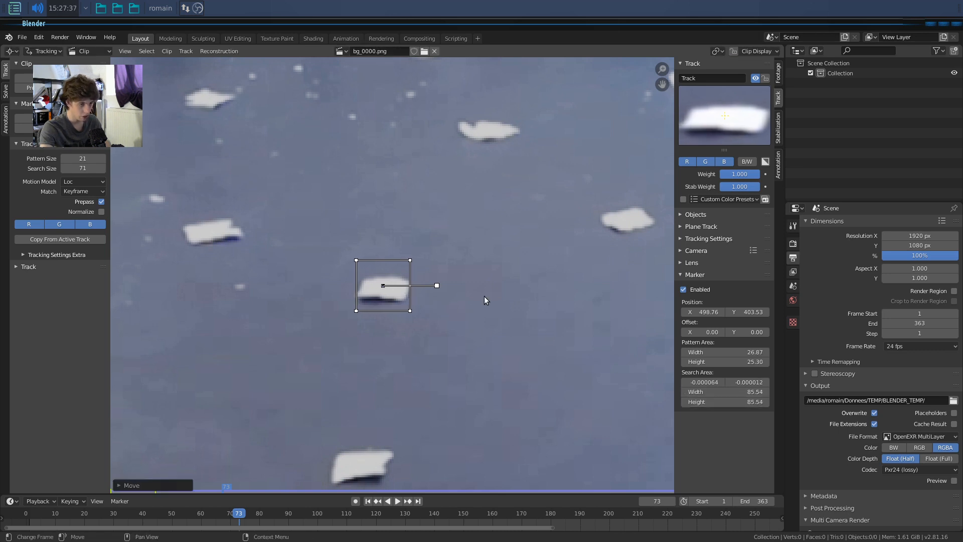
Examine the track operations, the solve, footage, stabilization and annotation settings, and the marker's objects, plane track and tracking settings.
scroll(321, 279, down, 1)
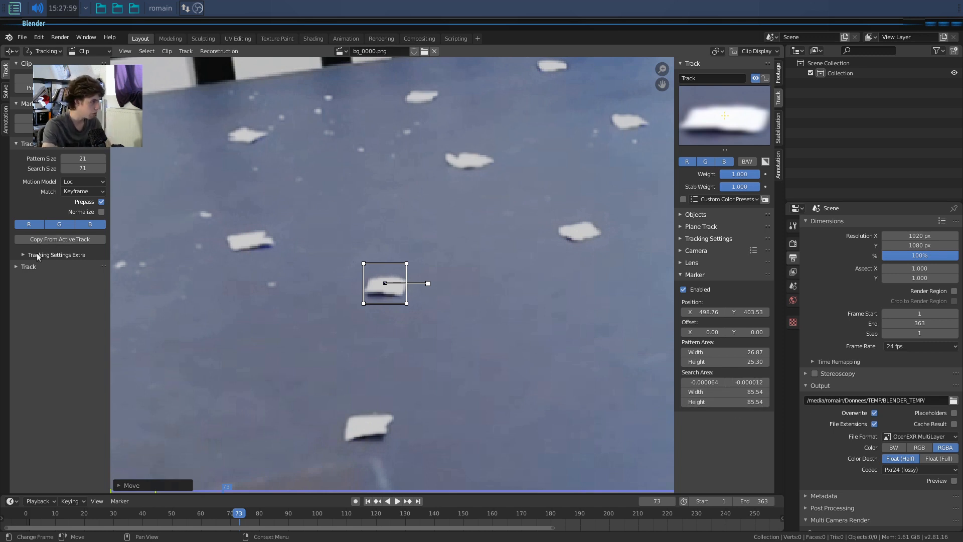
click(30, 267)
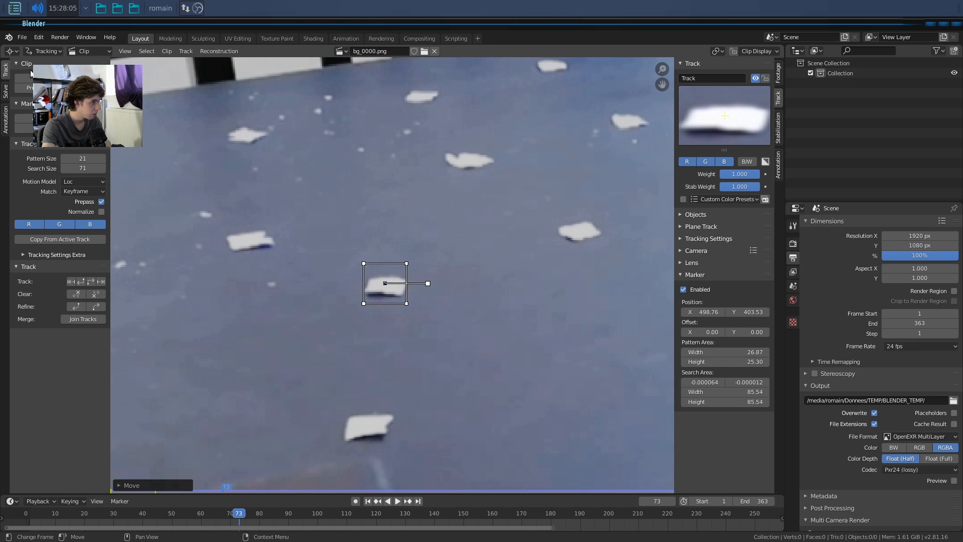
click(6, 90)
click(6, 71)
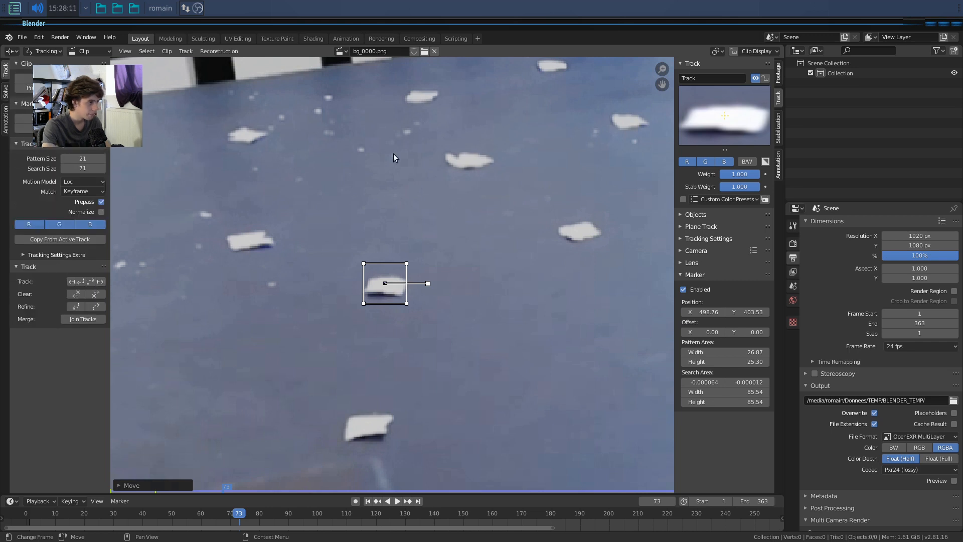
click(778, 74)
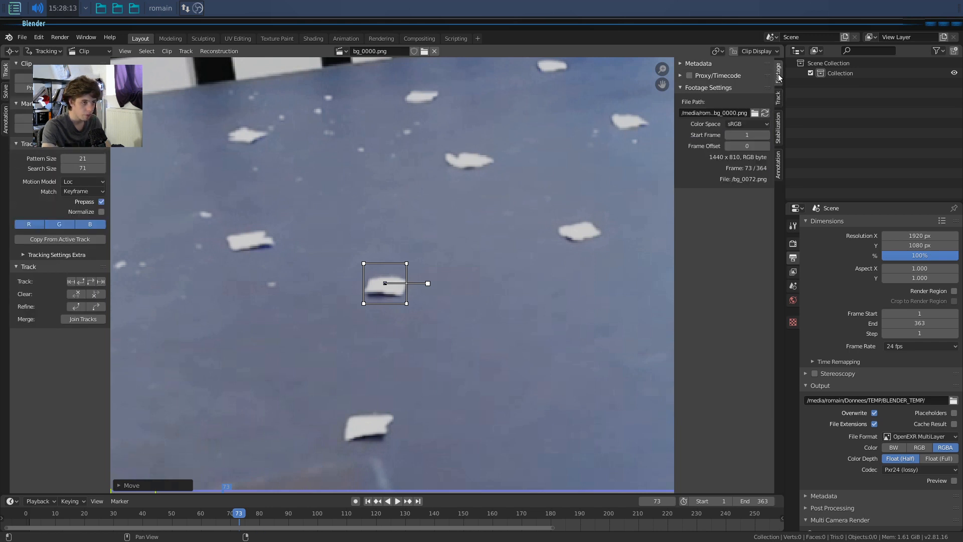
click(779, 131)
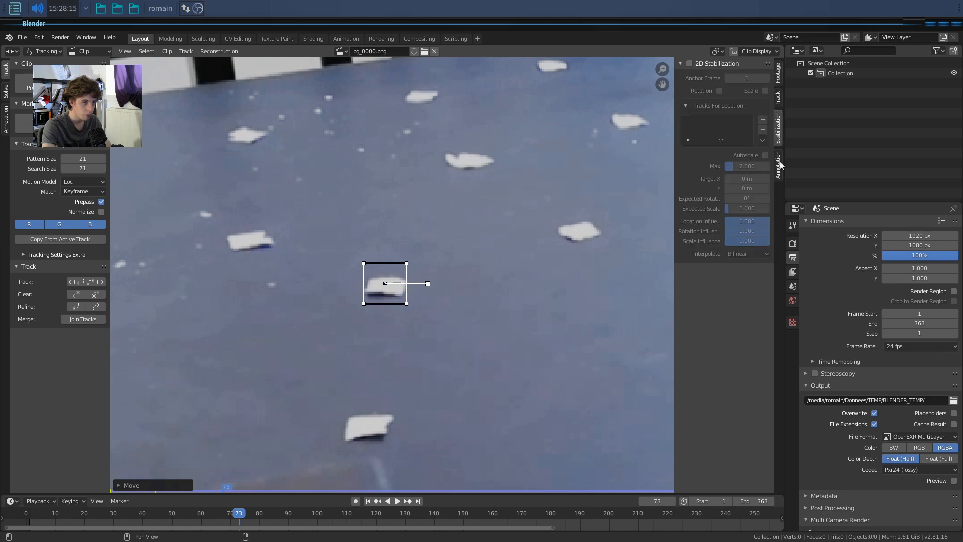
click(781, 166)
click(778, 97)
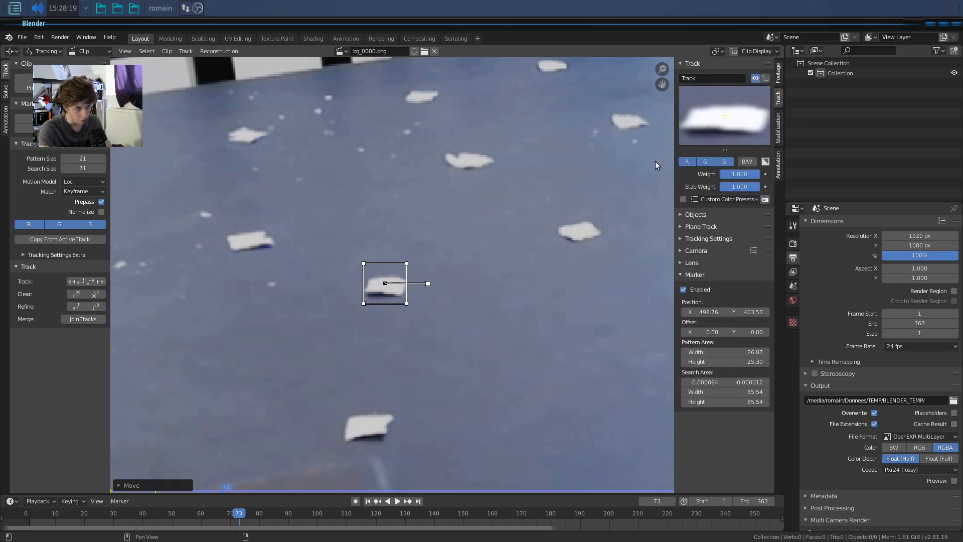
click(709, 200)
click(707, 202)
click(697, 214)
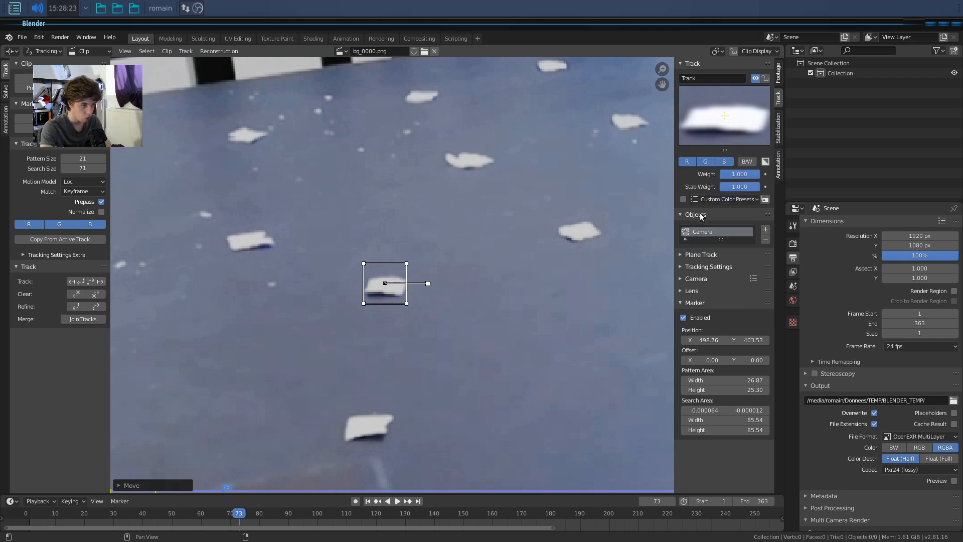
click(702, 217)
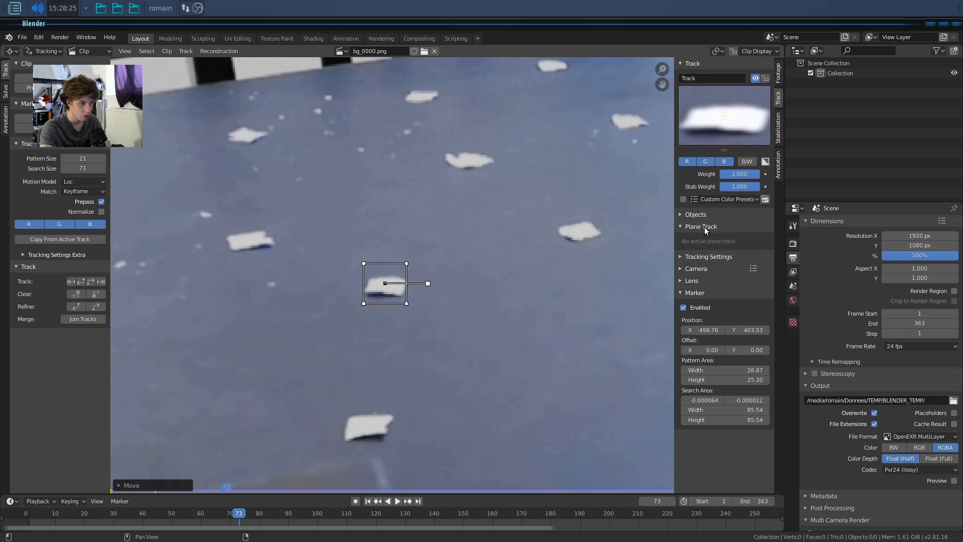
click(706, 239)
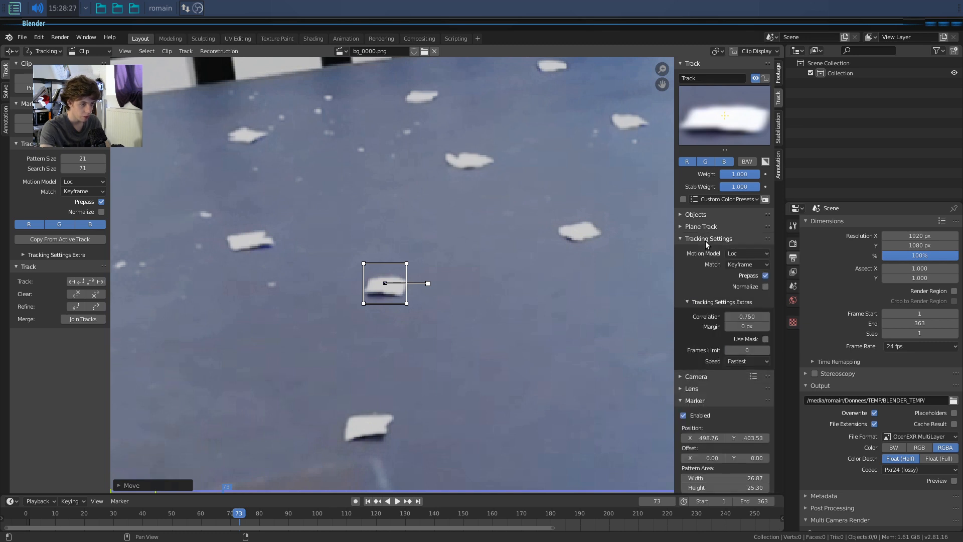
click(705, 240)
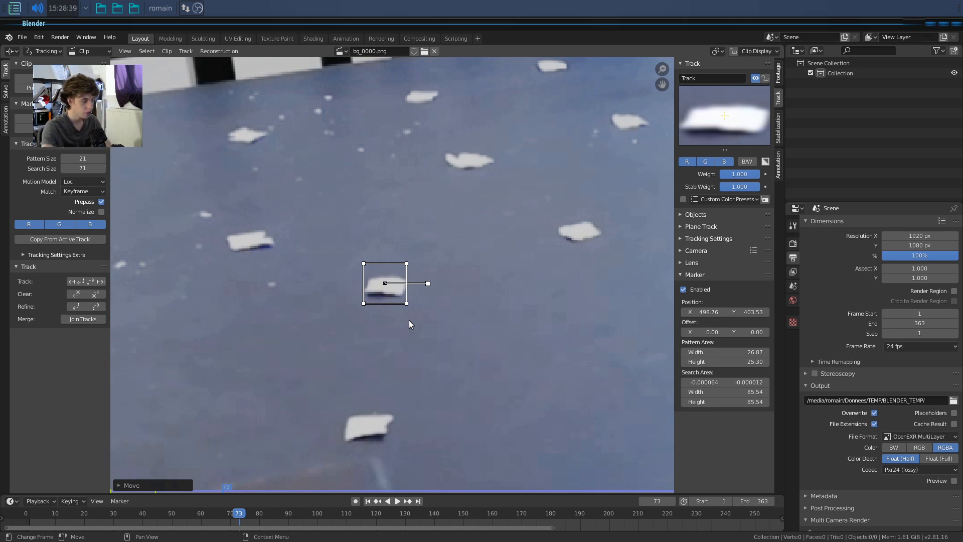
Track the selected marker forwards through the clip from frame 73.
scroll(438, 316, down, 4)
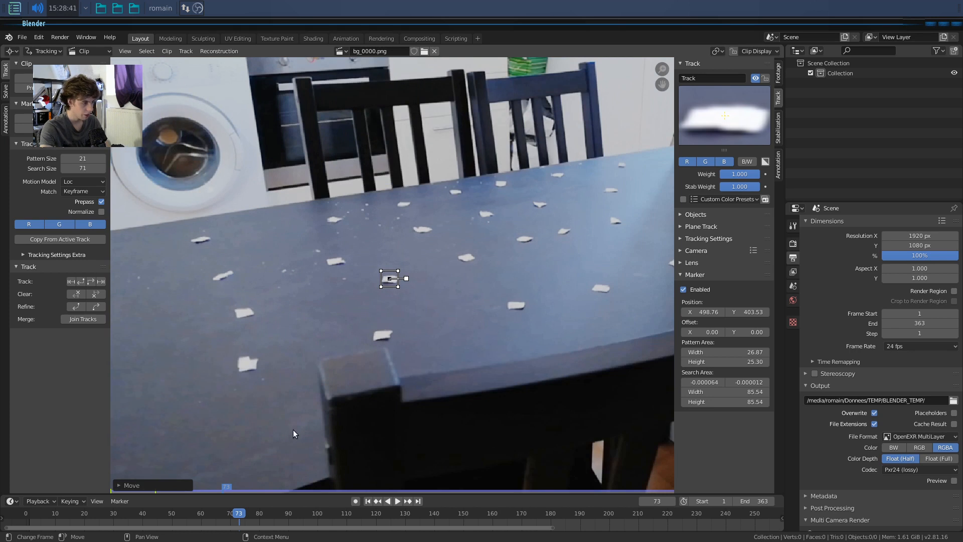
key(shift+ctrl+space)
drag(162, 514, 240, 516)
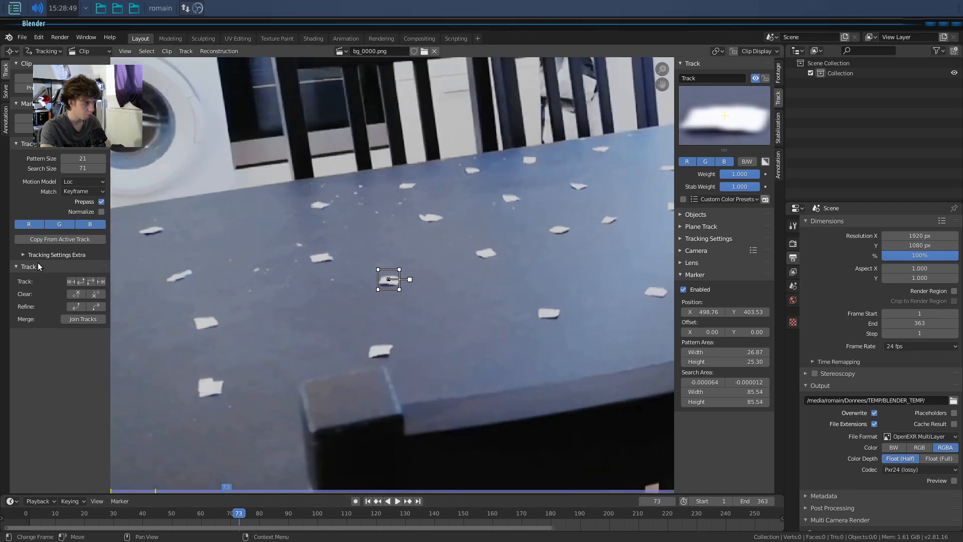
click(89, 283)
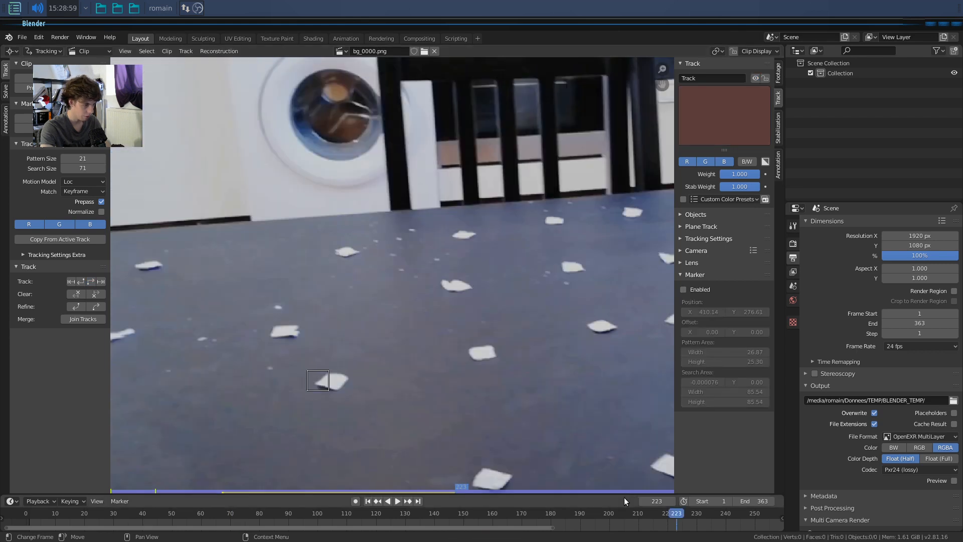
Return to frame 73 and track the marker backwards to the start of the clip.
scroll(676, 517, down, 3)
scroll(571, 509, down, 3)
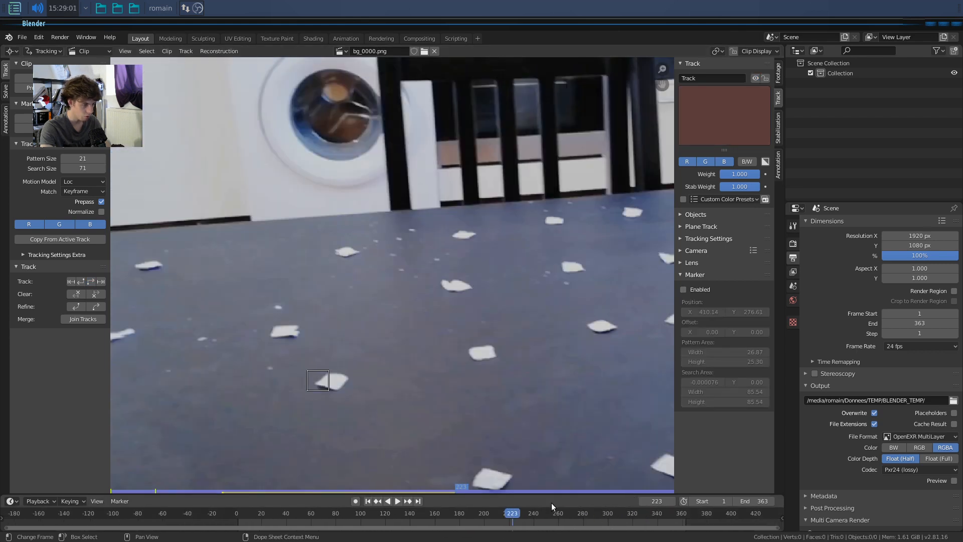
mouse_move(513, 513)
mouse_down()
mouse_move(297, 498)
mouse_move(333, 508)
mouse_move(457, 498)
mouse_move(329, 512)
mouse_move(510, 505)
mouse_move(327, 514)
mouse_up()
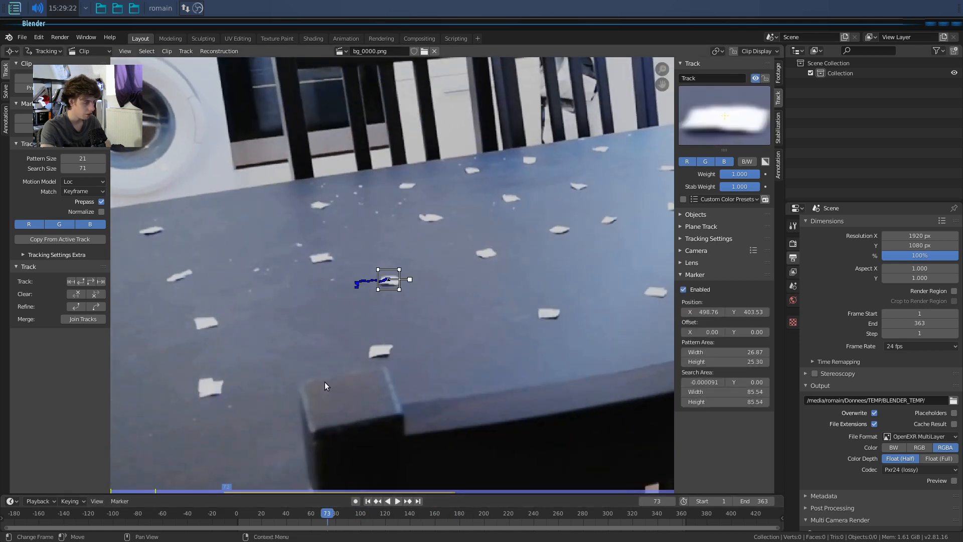
click(80, 279)
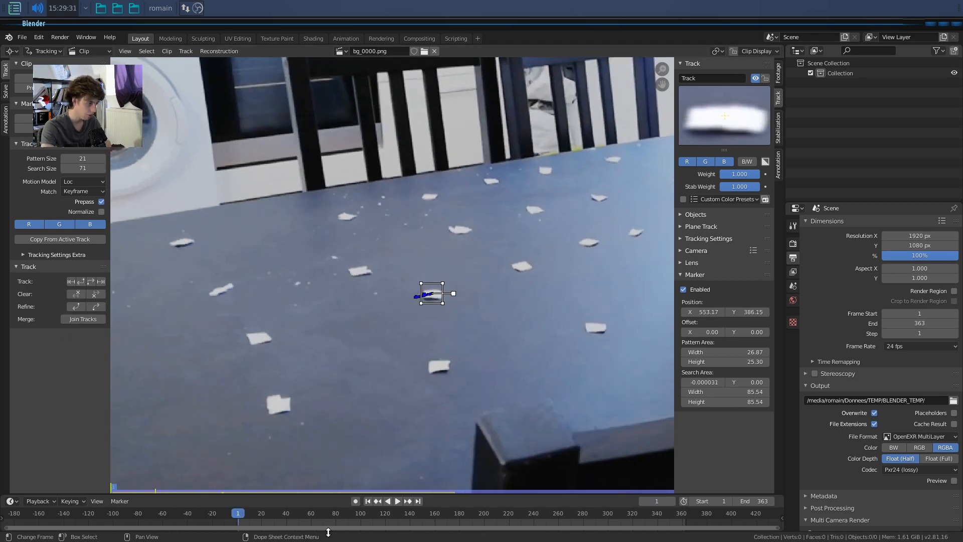
Play back and scrub through the clip to check how the tracked marker follows its paper piece.
key(space)
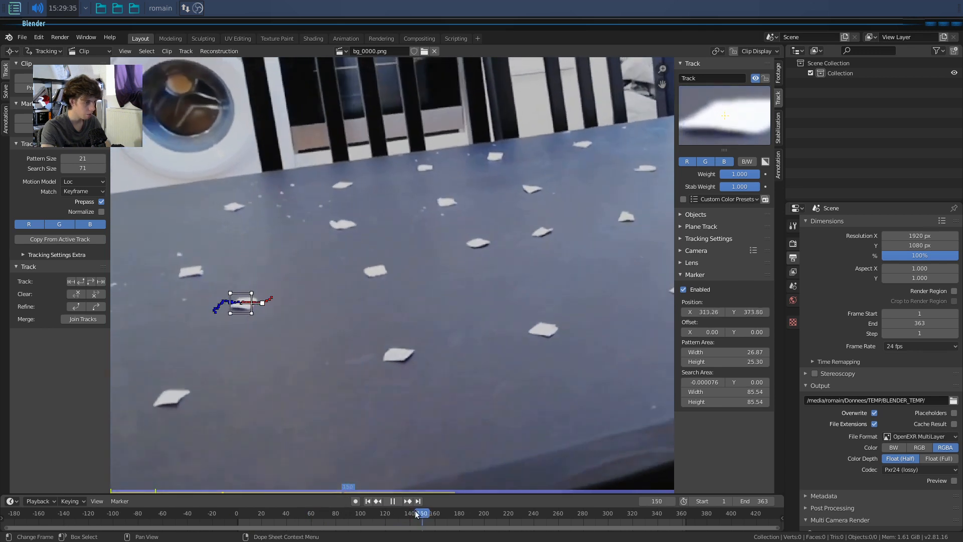
key(space)
drag(415, 514, 373, 516)
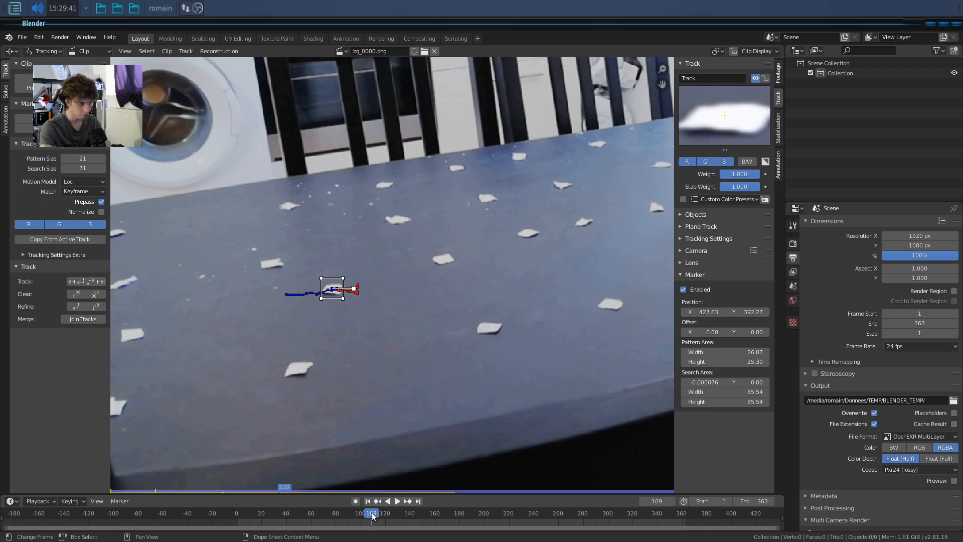
key(space)
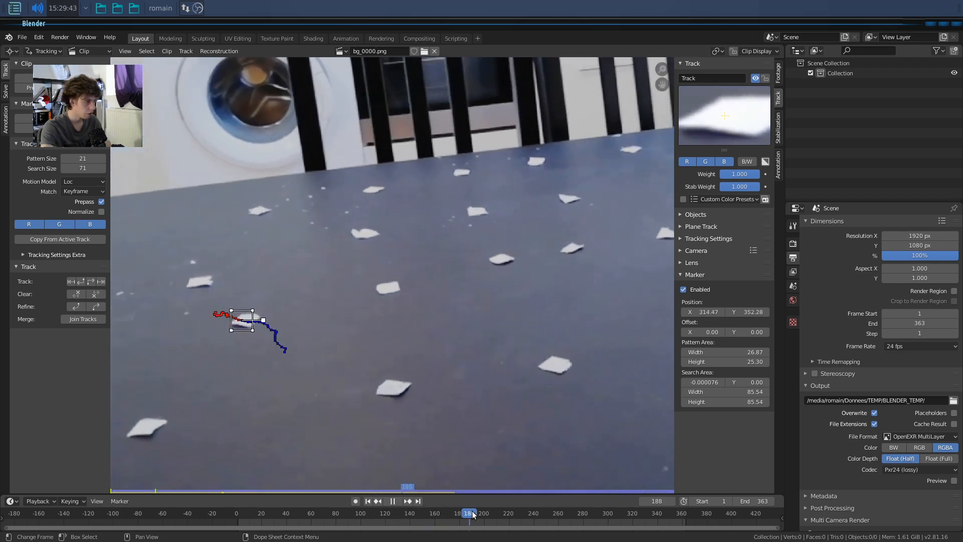
key(space)
drag(496, 518, 404, 522)
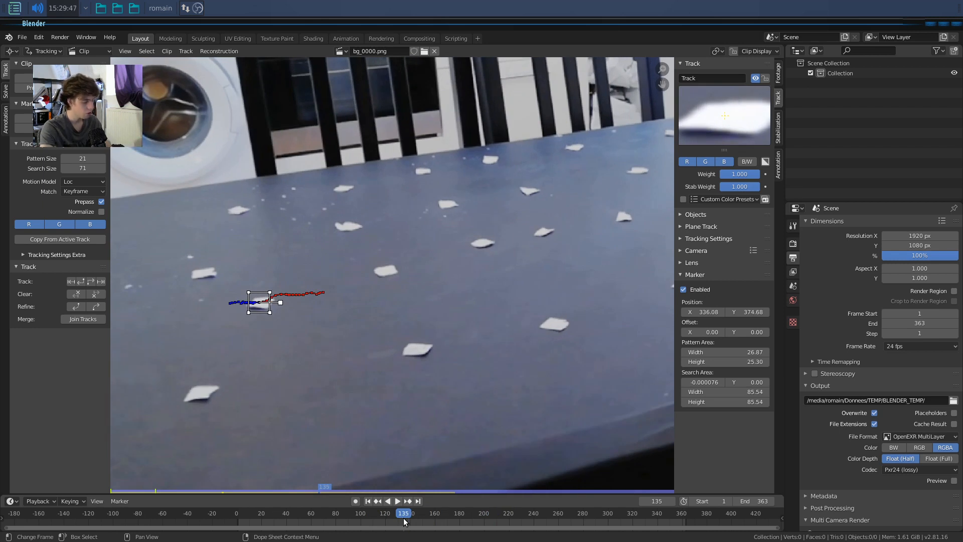
drag(404, 521, 397, 516)
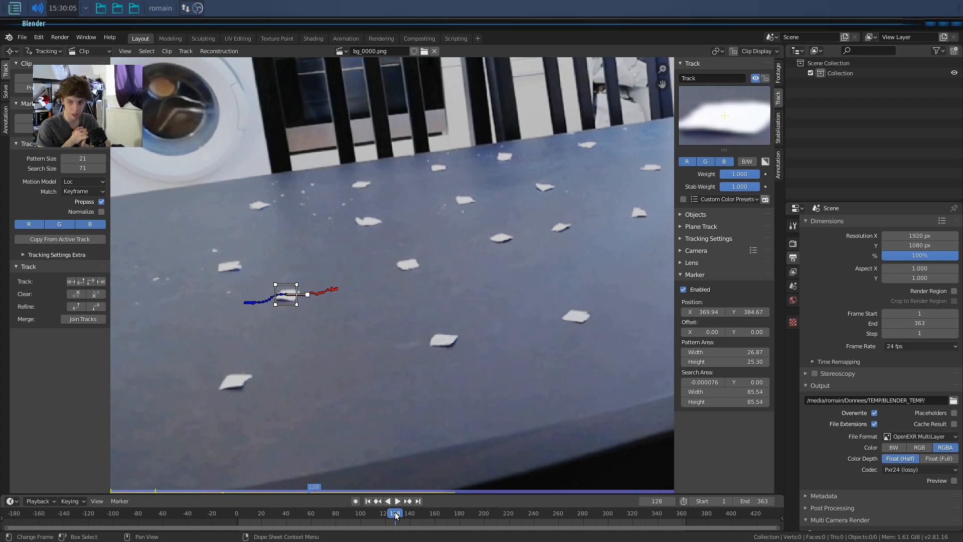
Go back to frame 1 of the clip.
drag(396, 516, 255, 514)
scroll(407, 378, down, 4)
scroll(408, 381, up, 2)
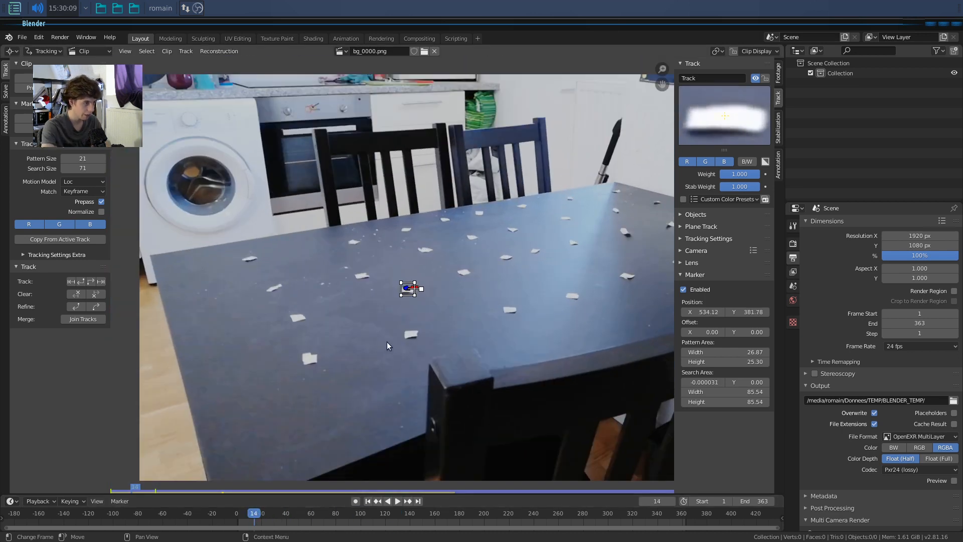
middle_drag(387, 342, 386, 325)
mouse_move(255, 514)
mouse_down()
mouse_move(227, 513)
mouse_move(239, 518)
mouse_up()
key(space)
scroll(263, 483, up, 2)
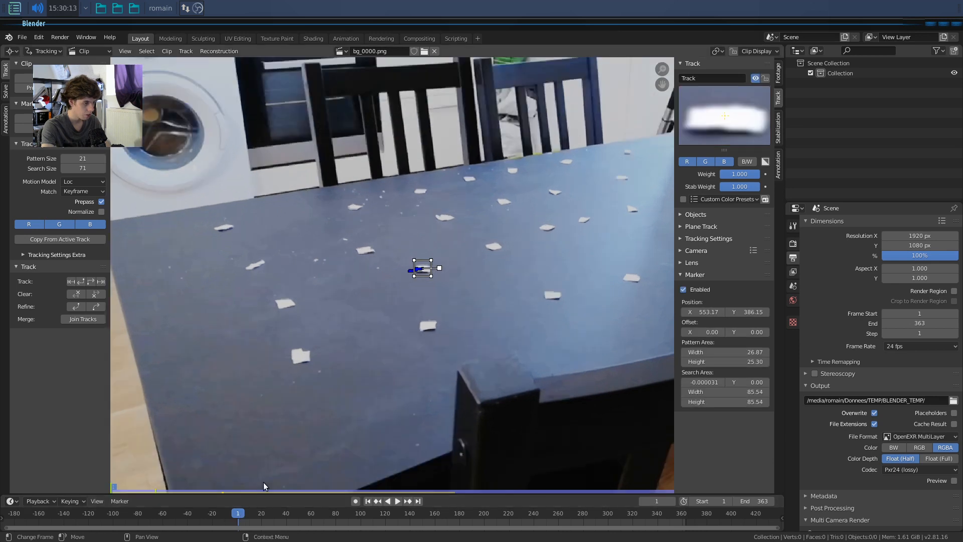
middle_drag(286, 447, 270, 419)
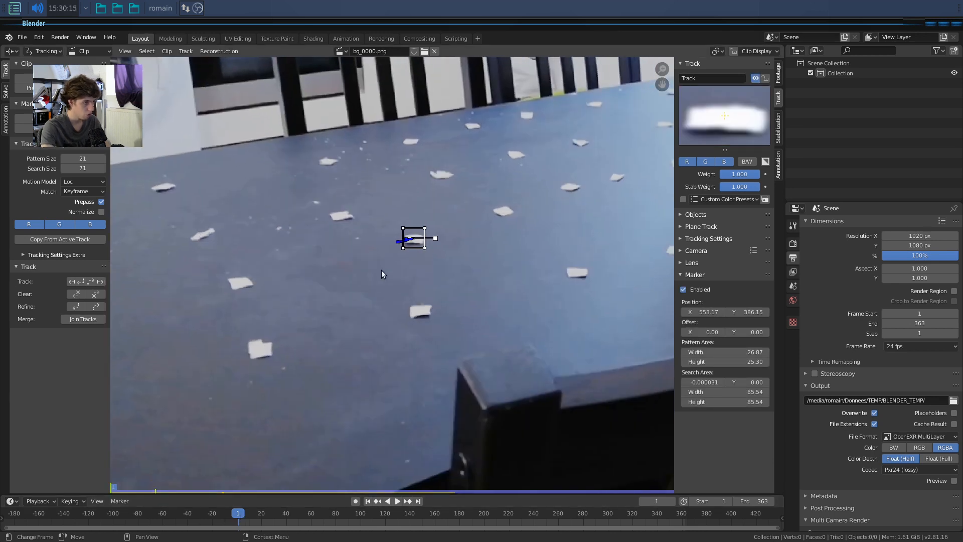
Try placing and repositioning a marker on the paper piece nearest the table's front-left corner, and delete that track.
click(258, 352)
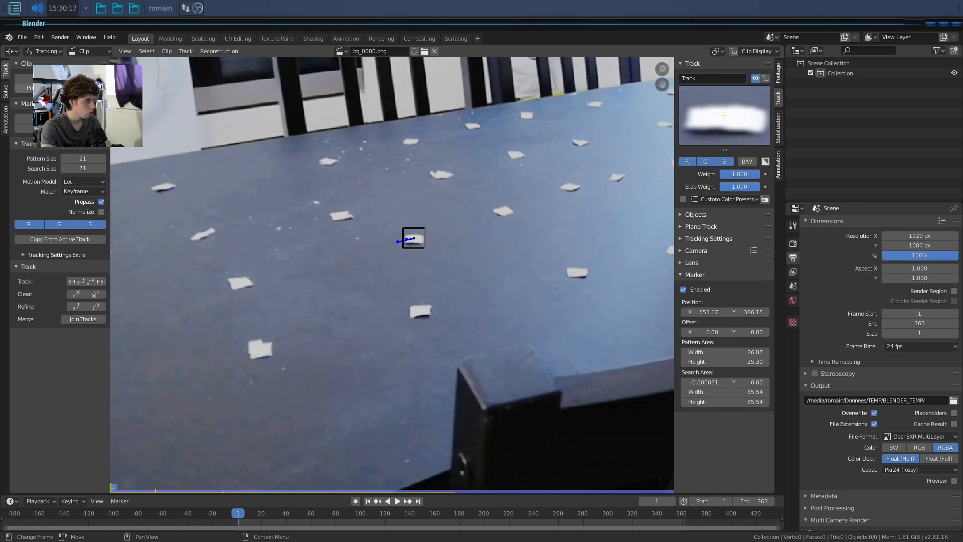
click(23, 119)
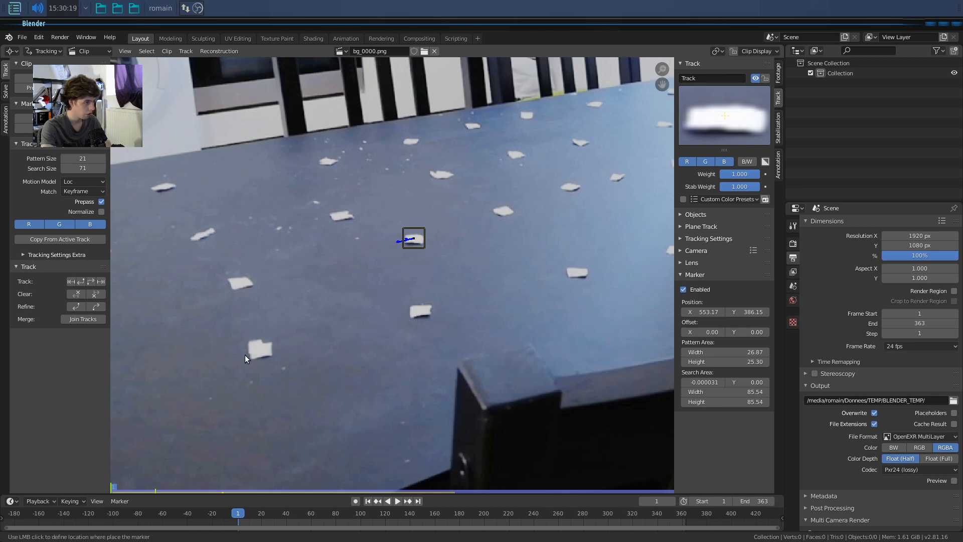
click(257, 353)
scroll(258, 362, up, 3)
middle_drag(161, 433, 289, 360)
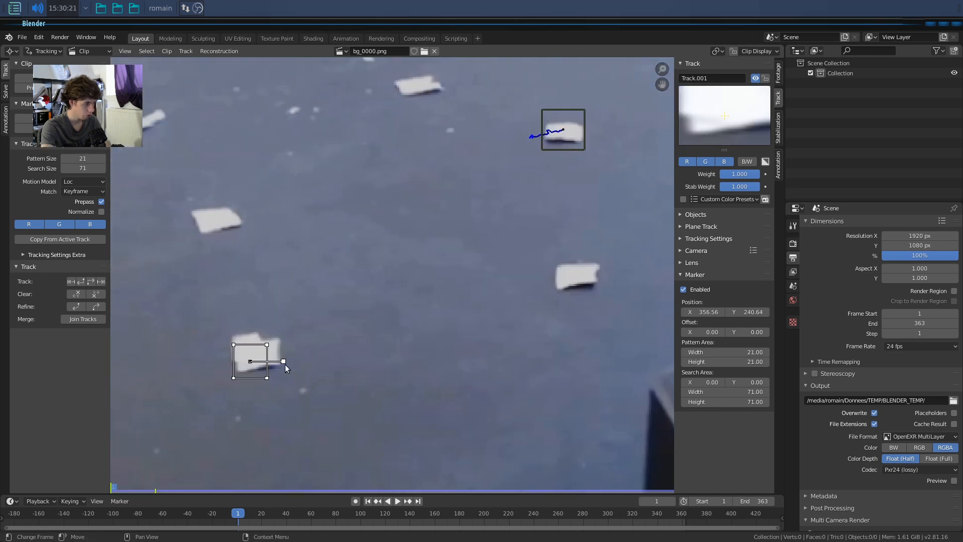
drag(257, 372, 276, 372)
middle_drag(315, 375, 330, 399)
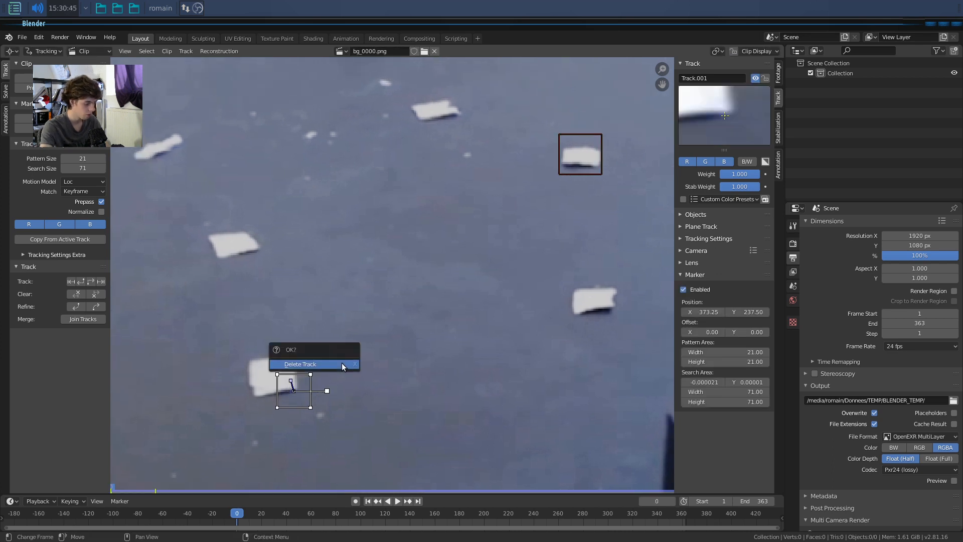
key(Delete)
At frame 1, place a new marker on the front-left paper piece's lower-right corner, at about X 370, Y 242.
key(Right)
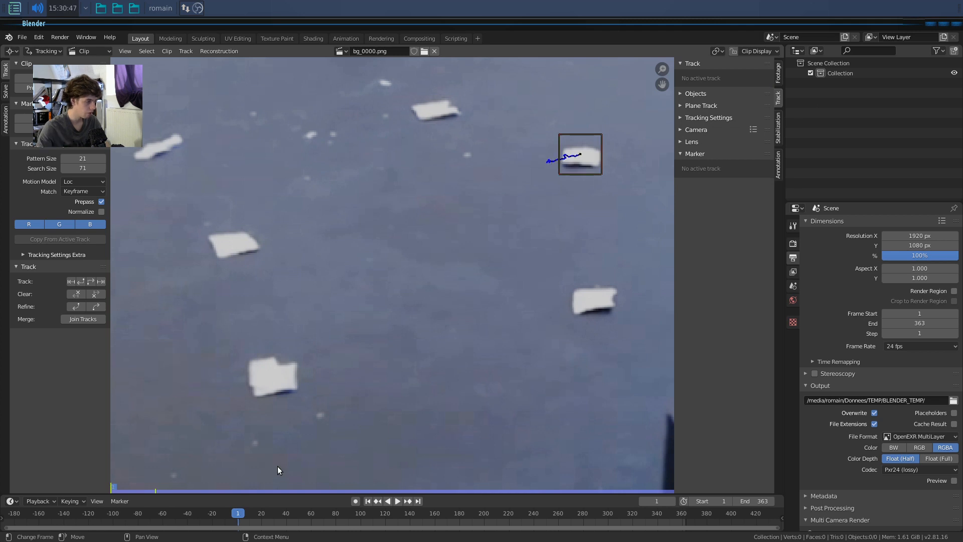
ctrl+drag(266, 384, 289, 383)
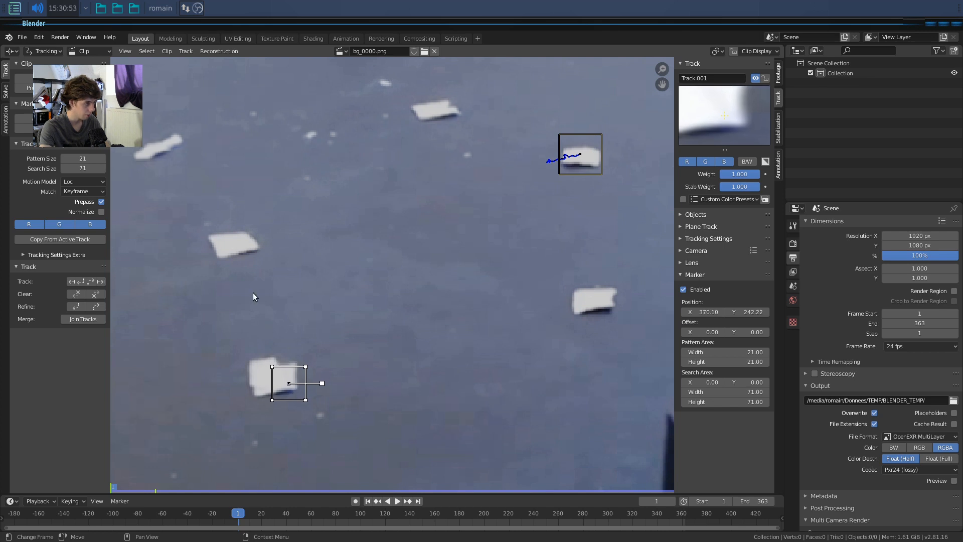
Select the first, already tracked marker and lock its track.
scroll(465, 291, down, 2)
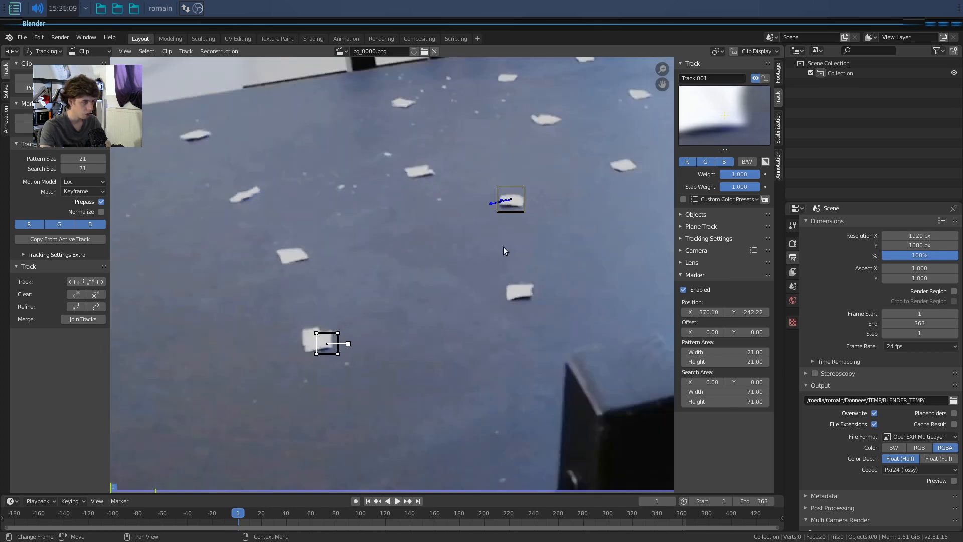
click(517, 208)
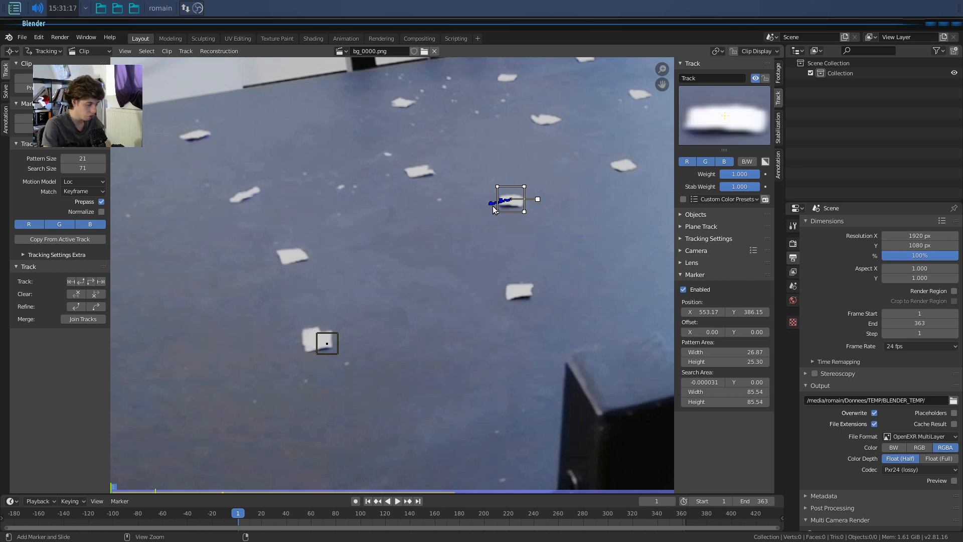
key(ctrl+l)
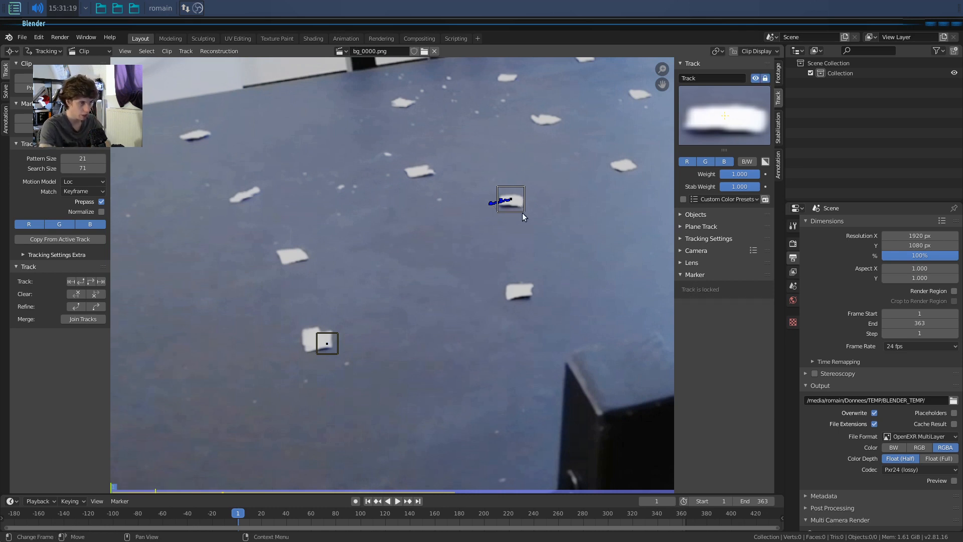
Select the marker on the front-left paper piece and reposition it to about X 368, Y 241.
click(407, 330)
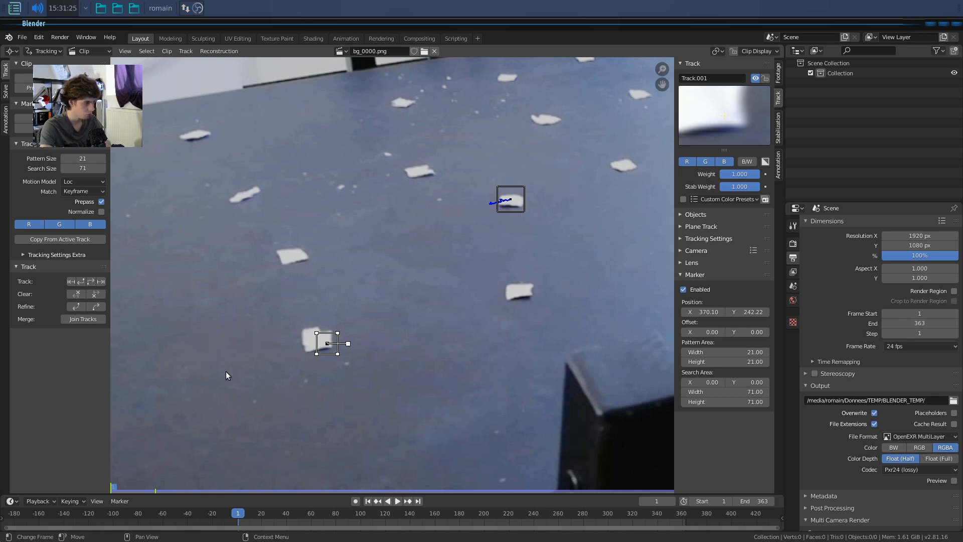
scroll(225, 372, up, 1)
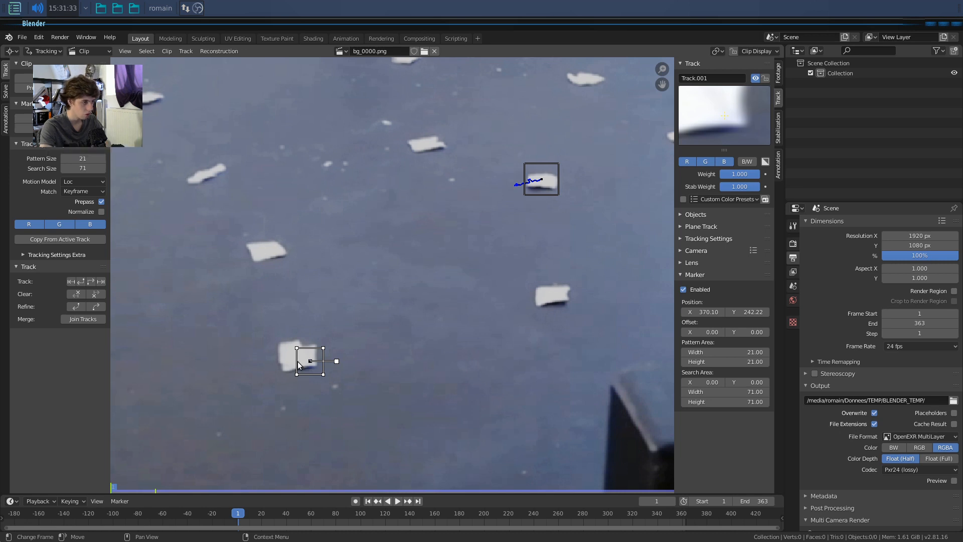
key(d)
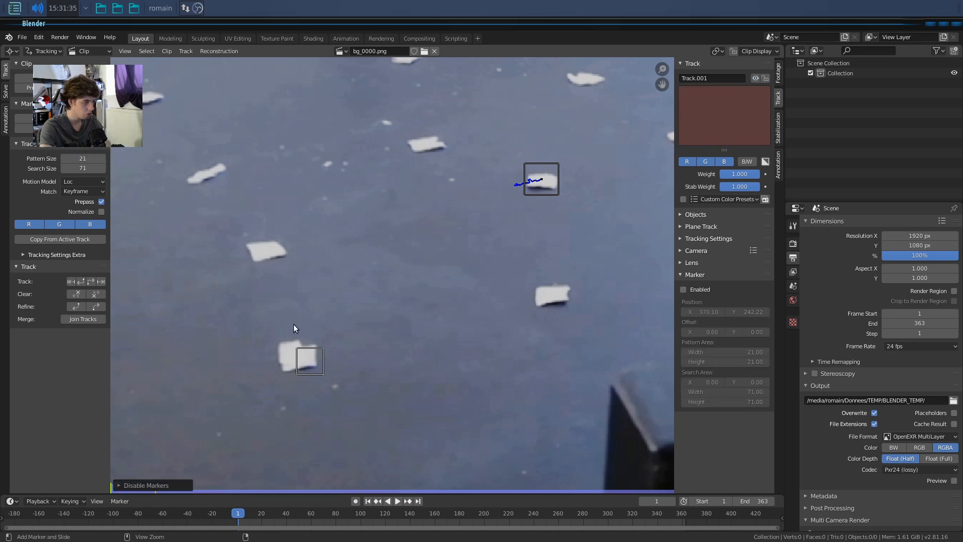
key(ctrl+z)
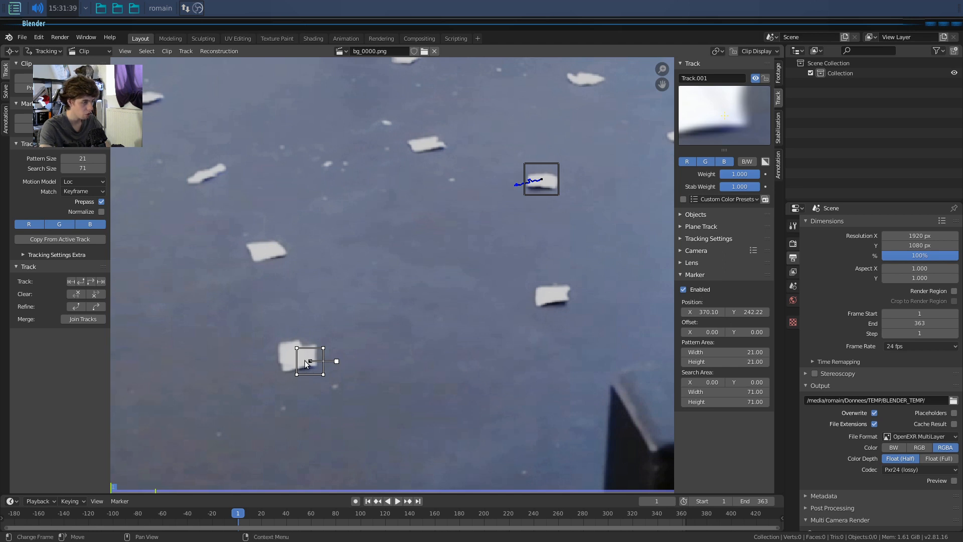
right_click(307, 363)
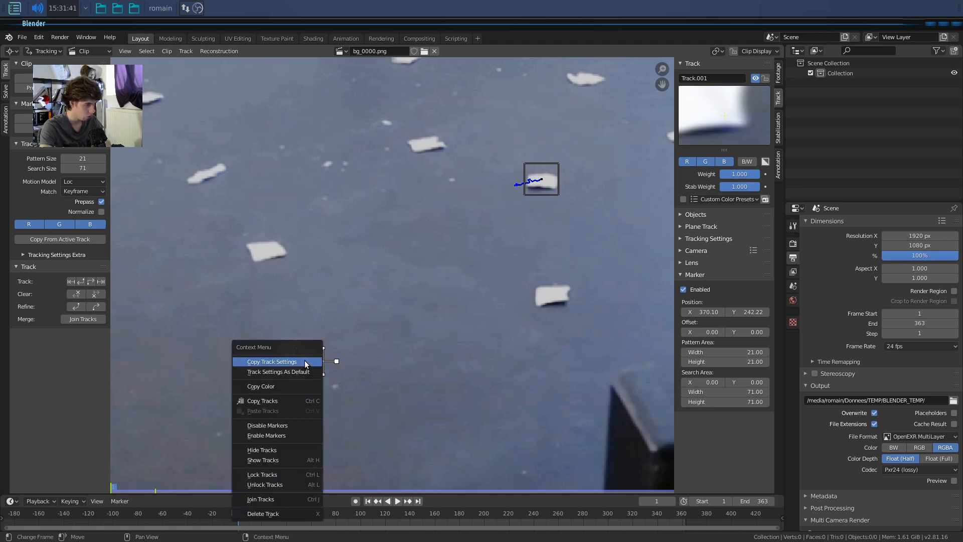
click(305, 362)
key(g)
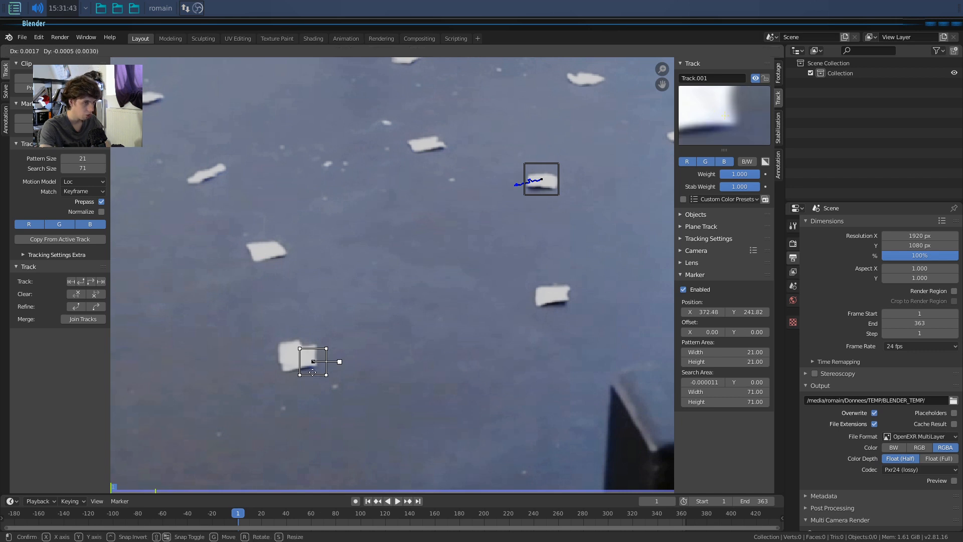
click(307, 367)
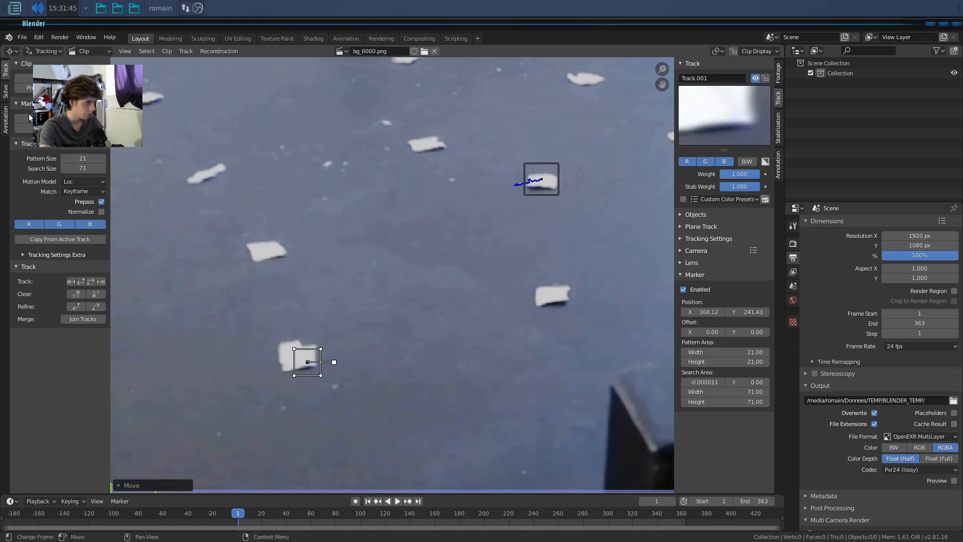
Place a marker on the lower-right corner of the paper piece just behind the front-left one, at about X 350, Y 327.
ctrl+click(284, 257)
mouse_move(284, 260)
mouse_down()
mouse_move(276, 260)
mouse_move(288, 260)
mouse_up()
key(ctrl+z)
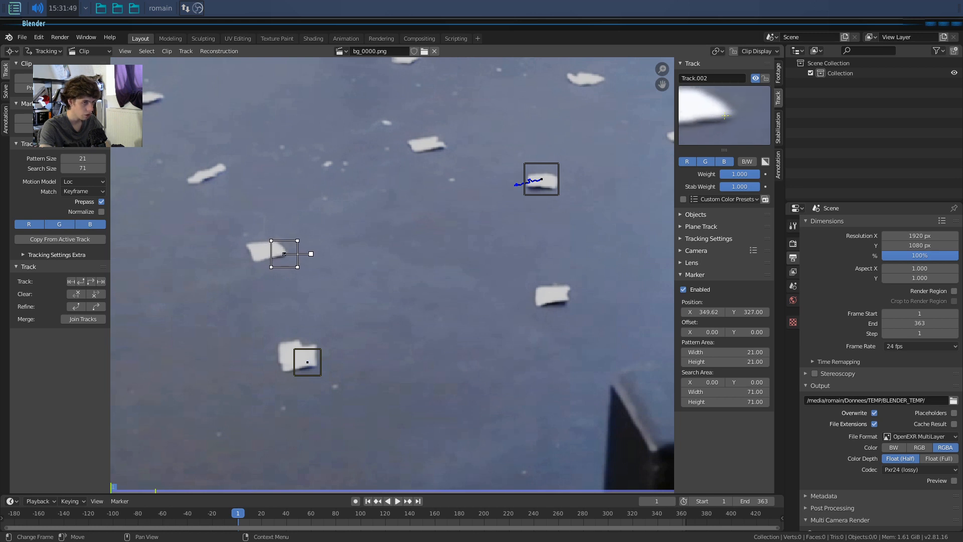
middle_drag(290, 264, 344, 312)
middle_drag(398, 330, 345, 315)
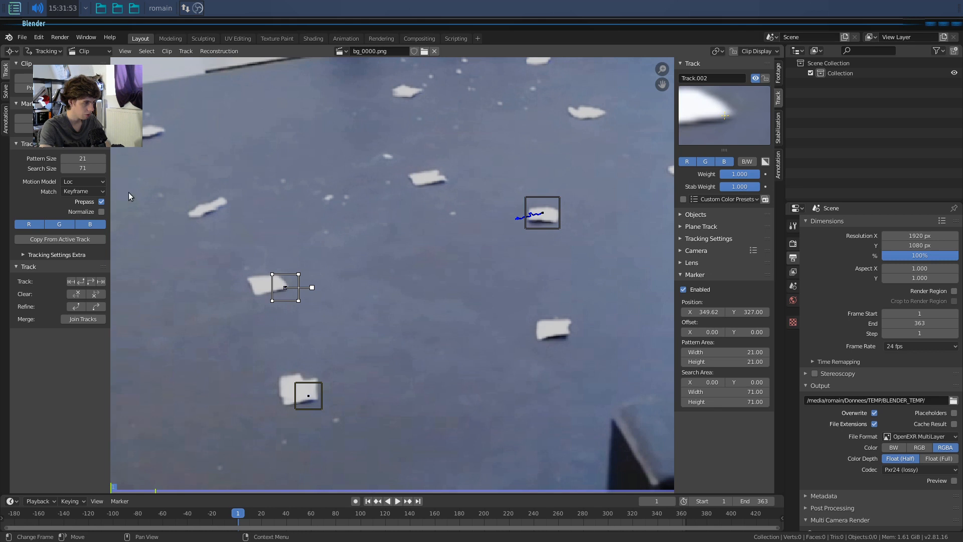
Add a marker for the paper piece across from the front-left one, at about X 568, Y 292, and enlarge its pattern area to about 25.
ctrl+click(289, 292)
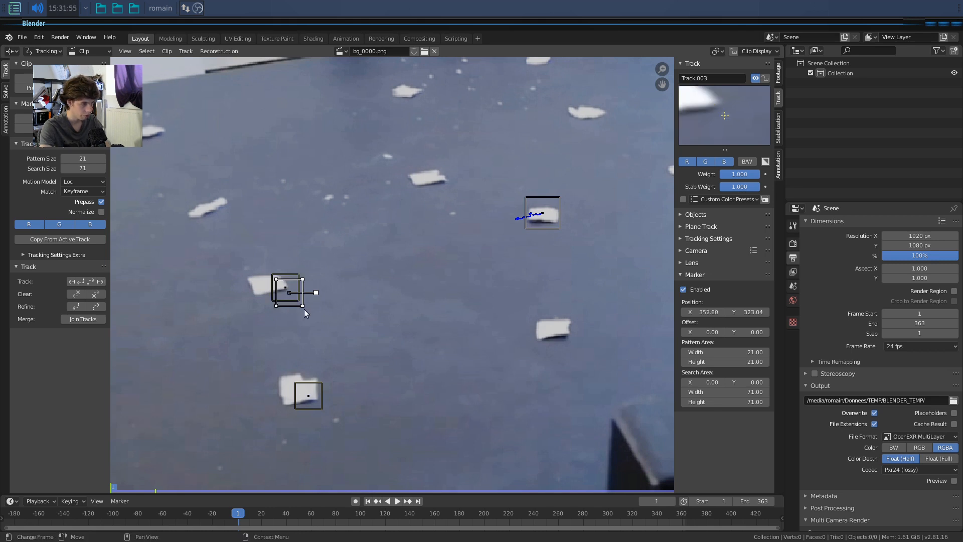
drag(303, 305, 590, 385)
key(ctrl+z)
drag(289, 293, 561, 342)
key(s)
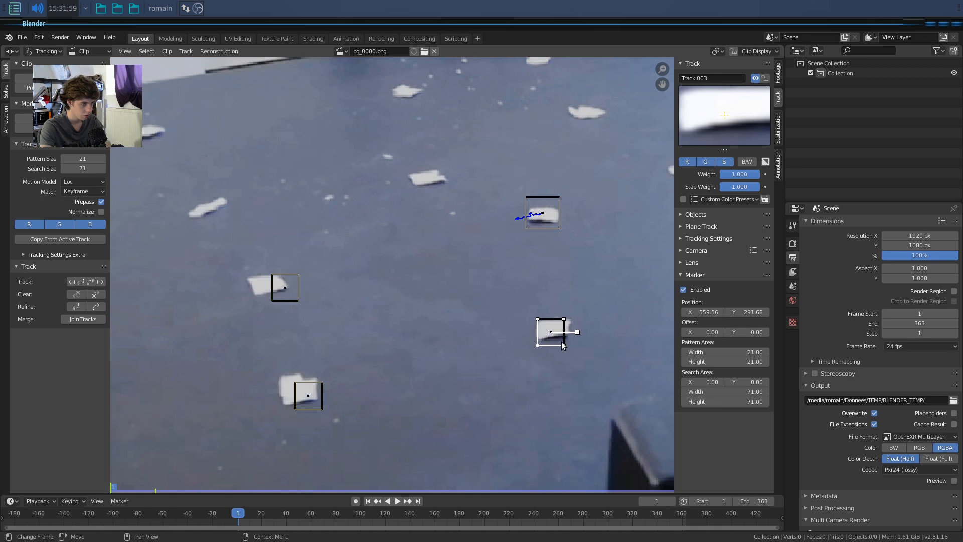
click(584, 349)
drag(548, 333, 562, 331)
key(shift+d)
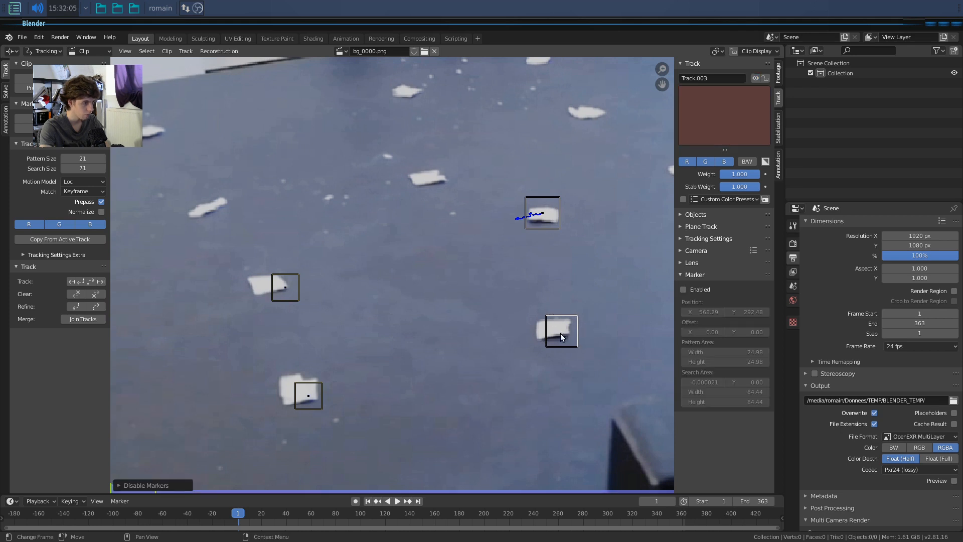
key(ctrl+z)
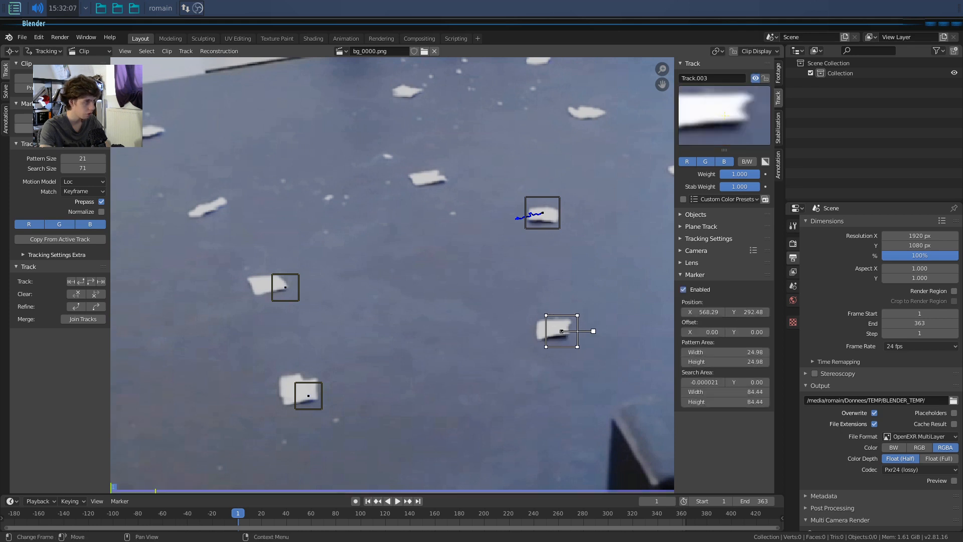
Try placing a marker on the paper piece diagonally behind the already locked track's piece, and delete that track.
ctrl+click(419, 178)
ctrl+drag(422, 179, 430, 182)
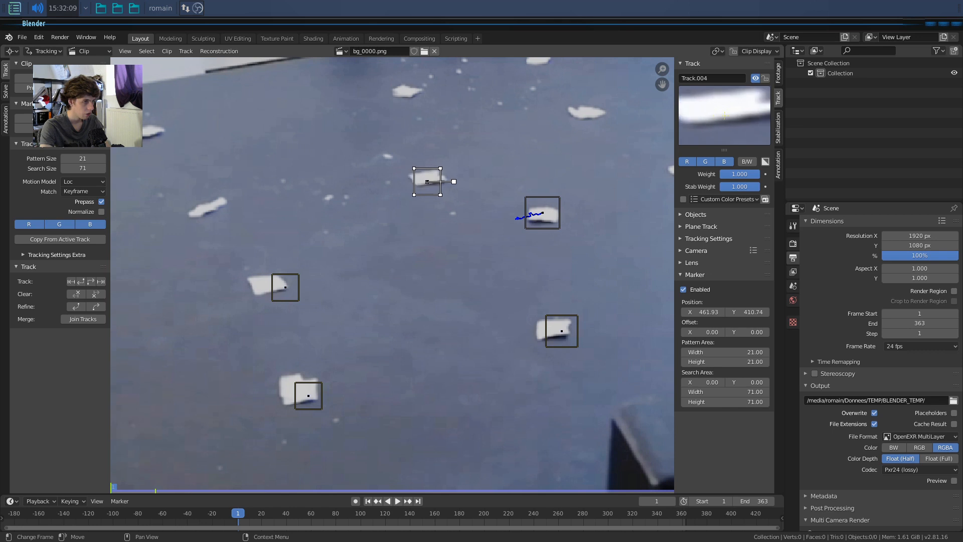
key(x)
click(426, 187)
Assign Shift+A as the shortcut for adding a marker.
right_click(30, 126)
right_click(39, 117)
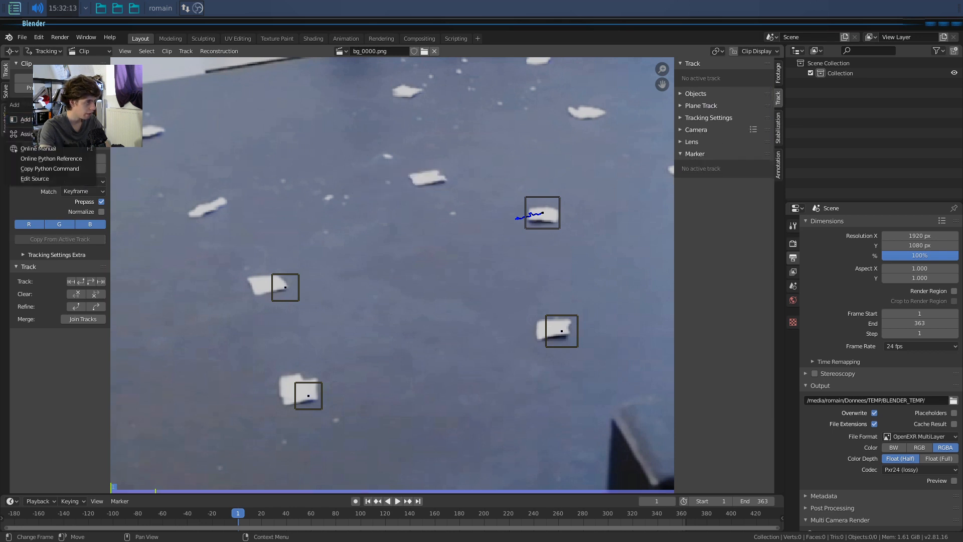
click(30, 134)
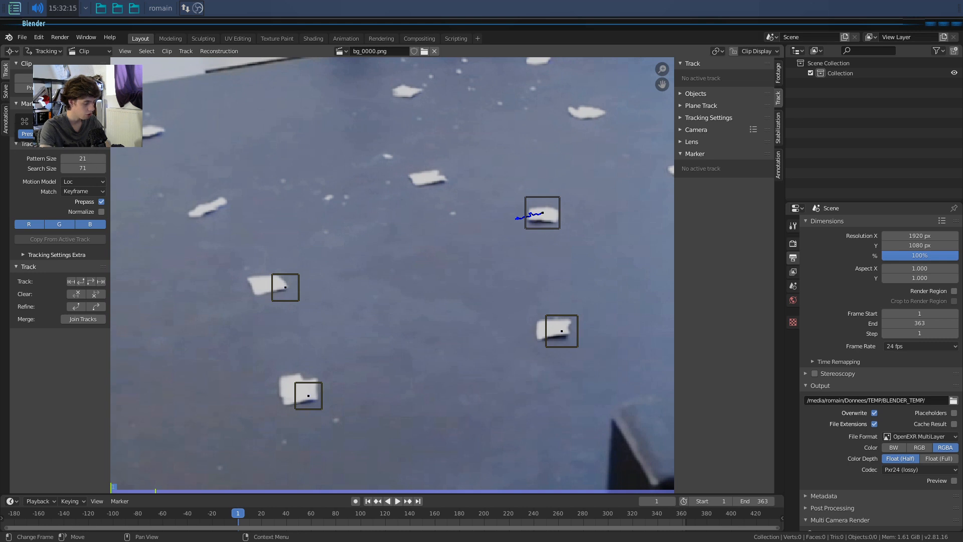
key(a)
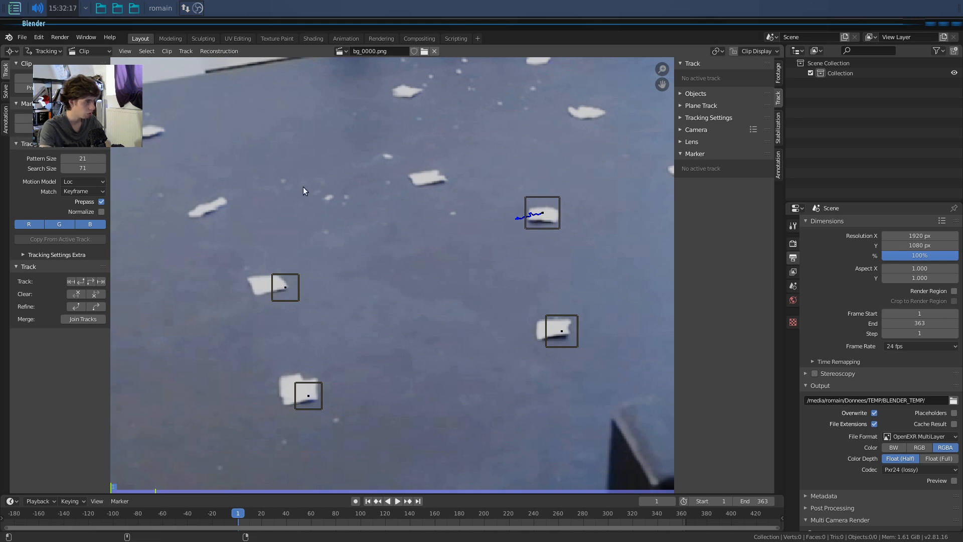
Place a marker on the right tip of the paper piece beyond the locked track, at about X 470, Y 413.
key(a)
click(424, 182)
drag(424, 182, 438, 179)
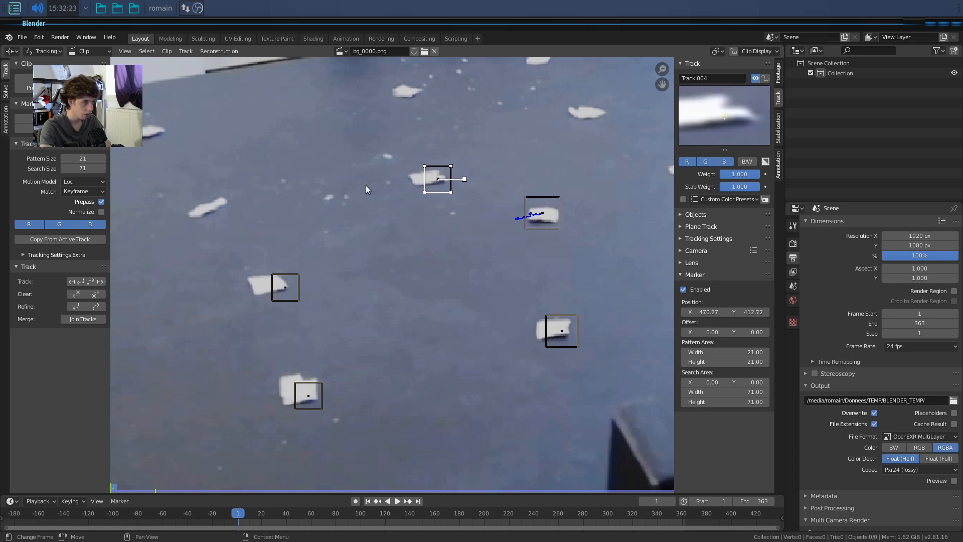
Place markers on both ends of the elongated paper piece near the table's left edge, the upper one at about X 299, Y 397.
ctrl+click(209, 207)
drag(208, 212, 201, 217)
key(shift+a)
click(221, 198)
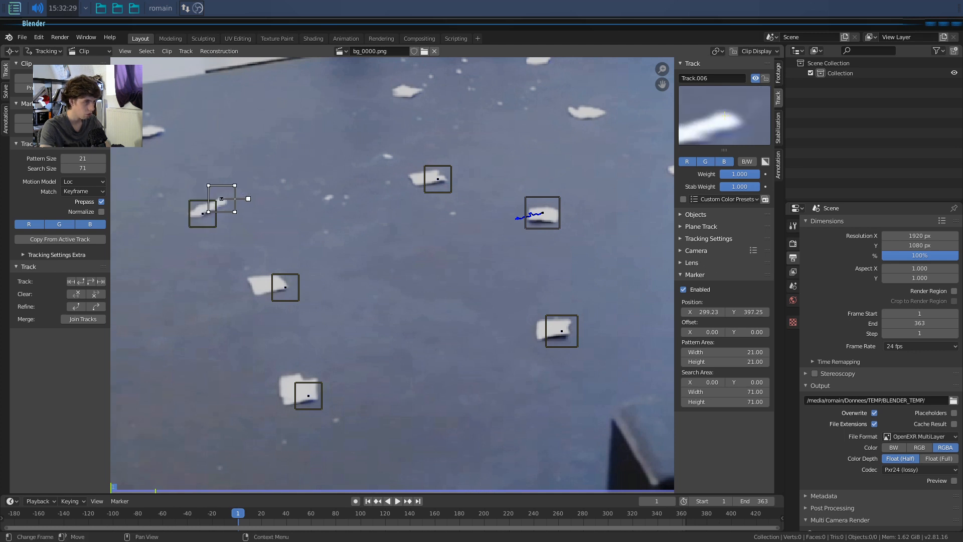
Place two markers on the leftmost paper piece, at about X 235, Y 447 and X 244, Y 454.
key(shift+a)
click(141, 136)
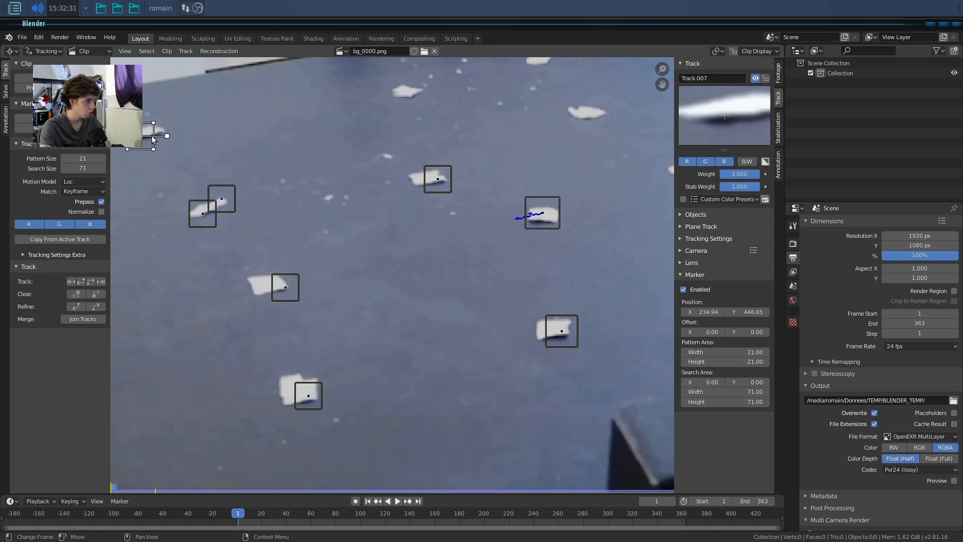
key(shift+a)
click(165, 127)
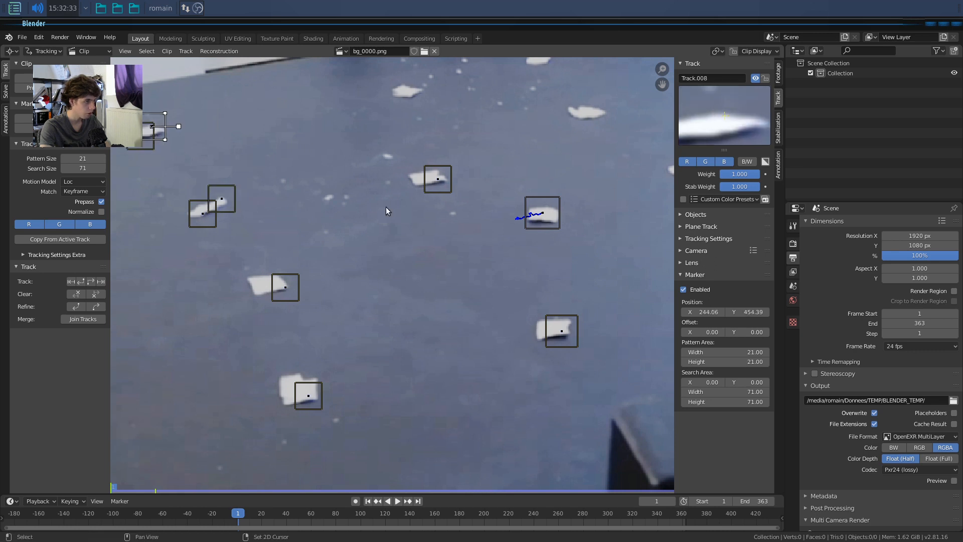
Place markers on three small white specks between the paper pieces, the first at about X 384, Y 398, and centre the last on its speck.
key(shift+a)
click(329, 198)
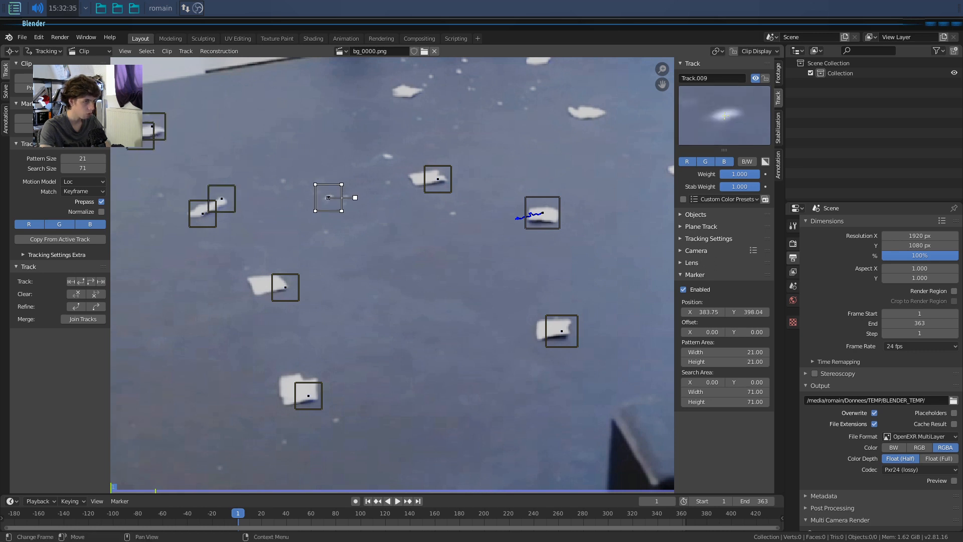
key(shift+a)
click(389, 156)
key(shift+a)
click(454, 214)
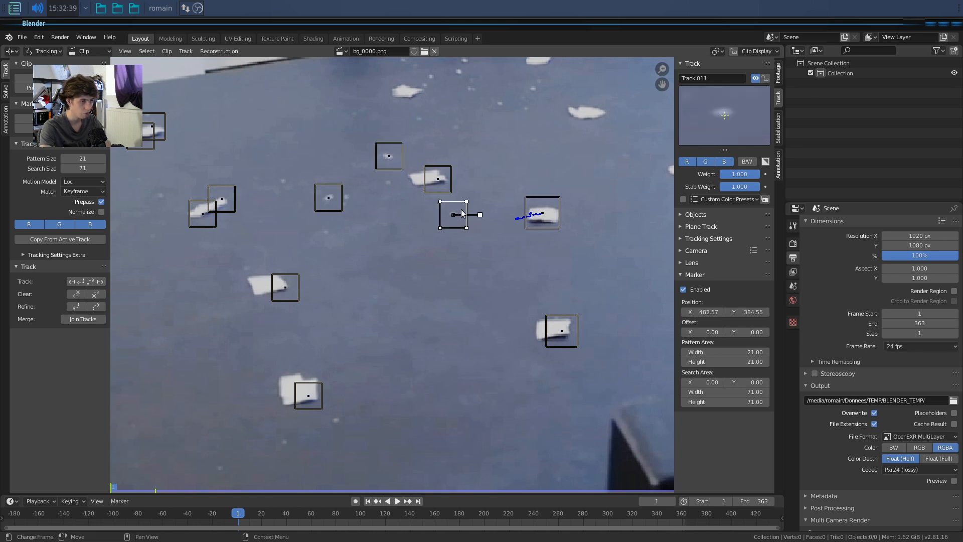
key(g)
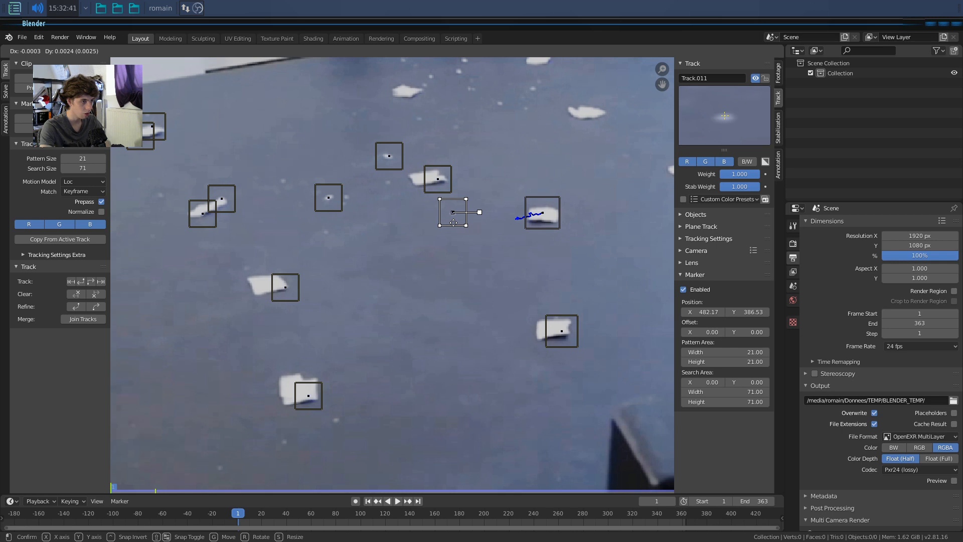
click(453, 223)
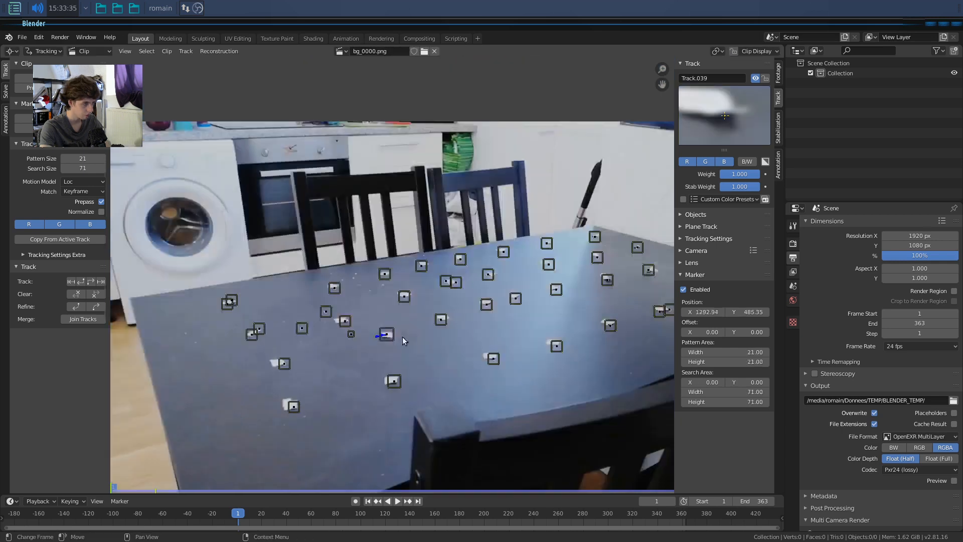
Select all unlocked markers across the table and track them forward through the clip from frame 1.
key(f)
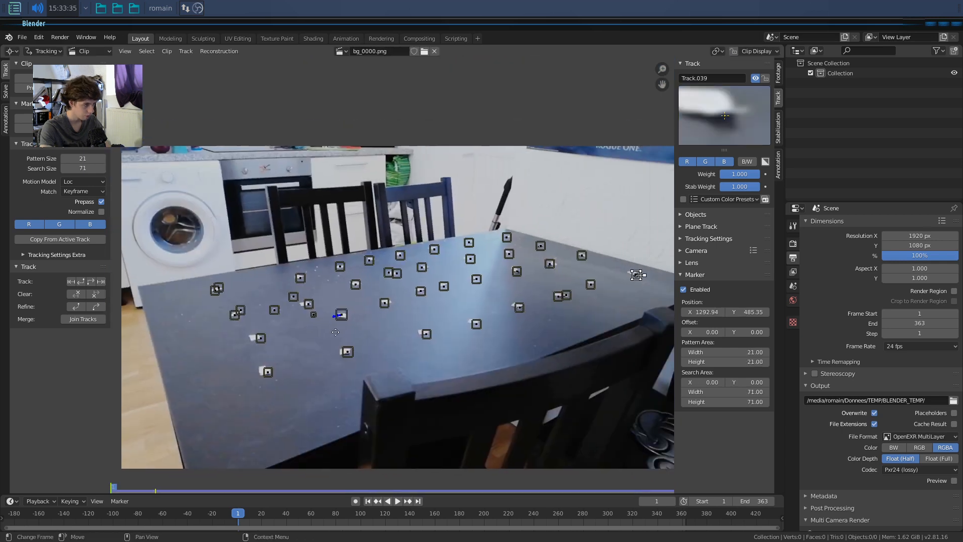
key(a)
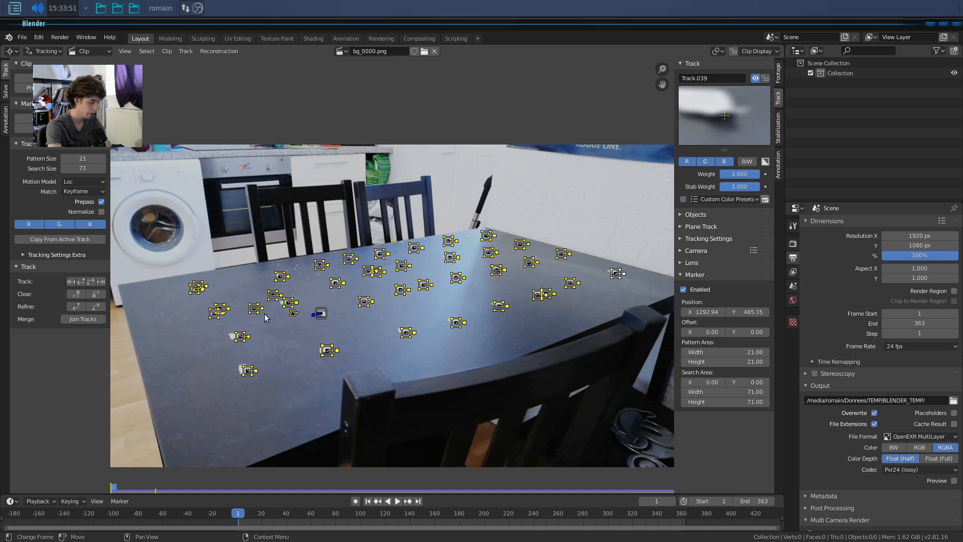
key(ctrl+t)
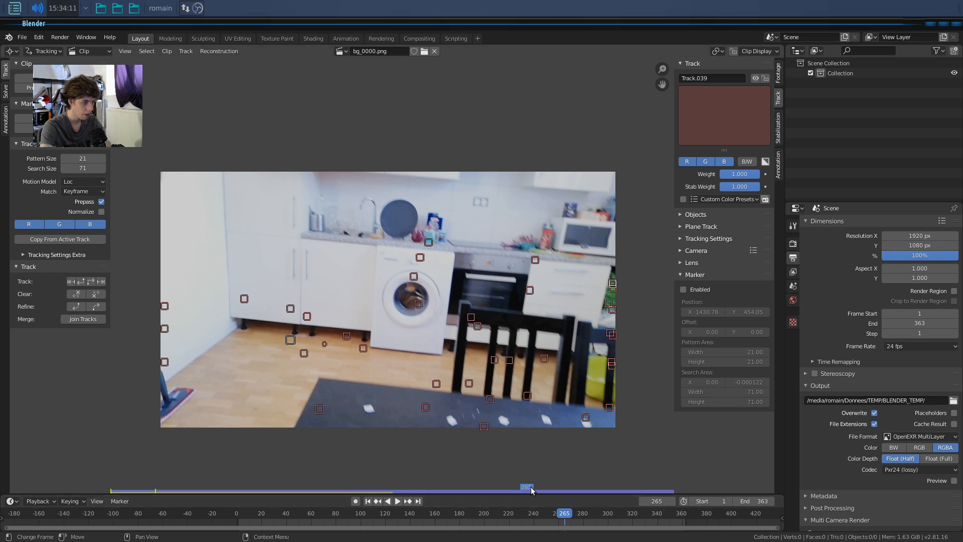
Scrub back to frame 248 and examine how closely the tracks follow the paper pieces.
drag(528, 489, 562, 517)
drag(514, 541, 495, 540)
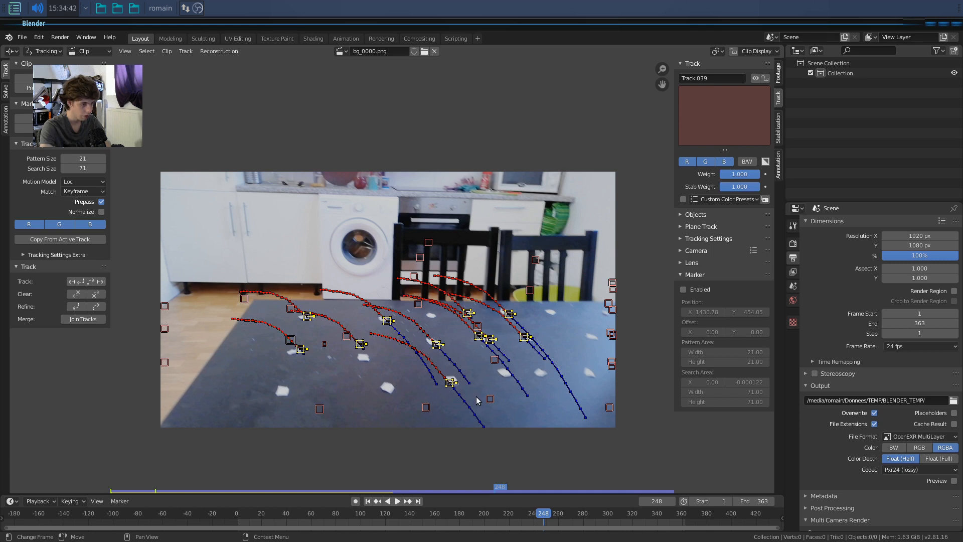
scroll(314, 387, up, 3)
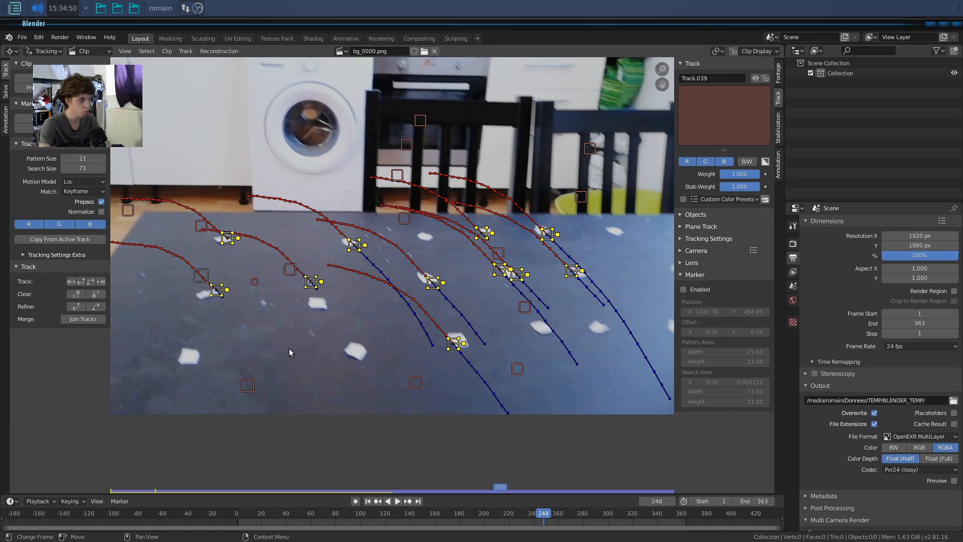
At frame 221, place markers on three unmarked paper pieces towards the table's back, including at about X 981, Y 364 and X 1067, Y 504.
click(60, 119)
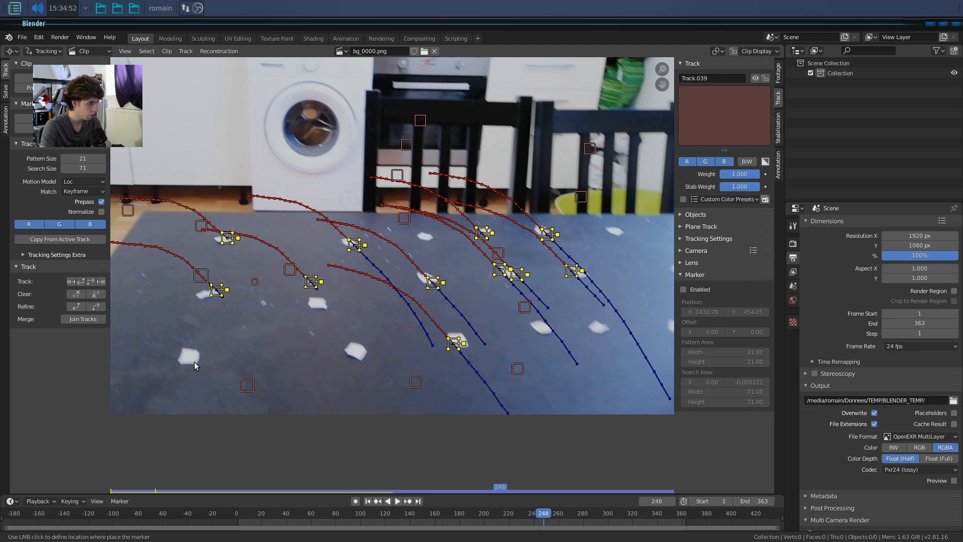
click(542, 515)
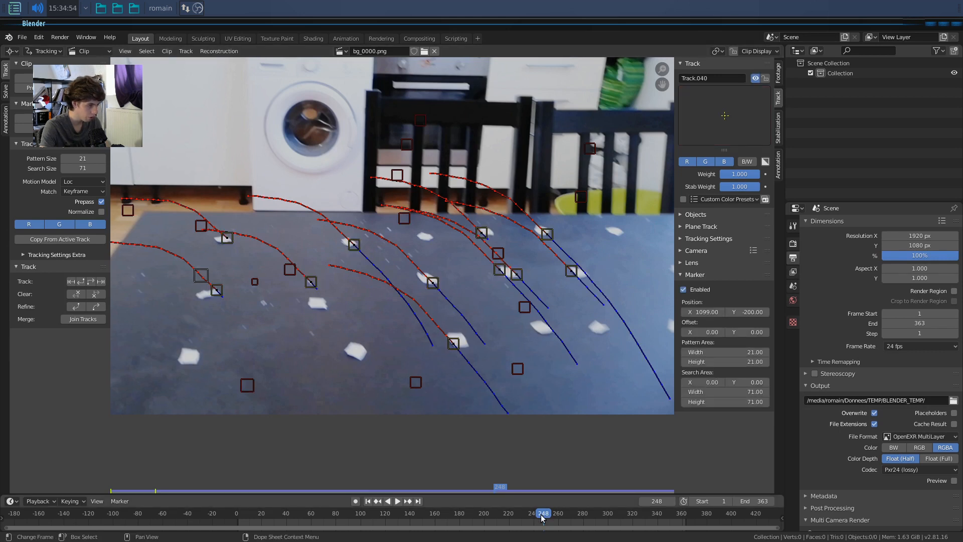
click(535, 517)
drag(535, 517, 510, 517)
key(shift+a)
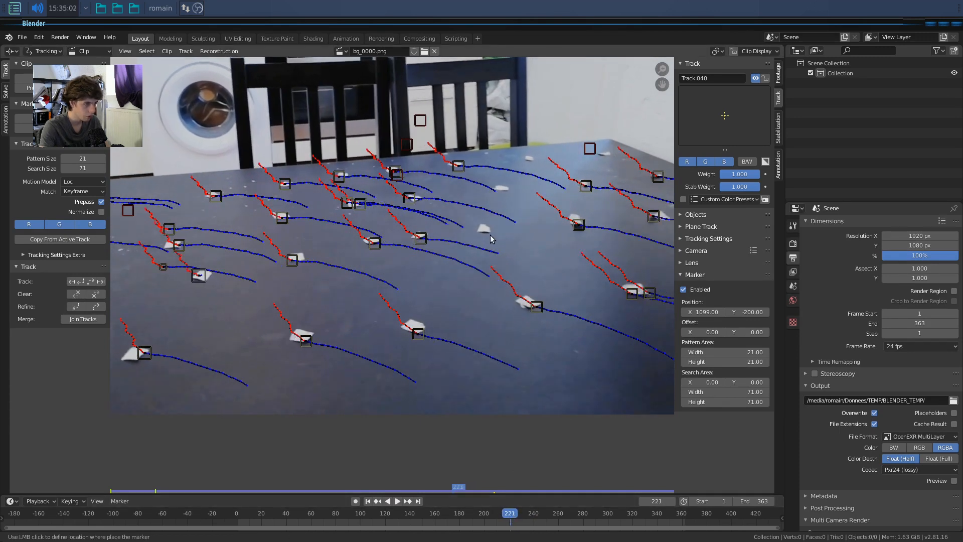
click(488, 232)
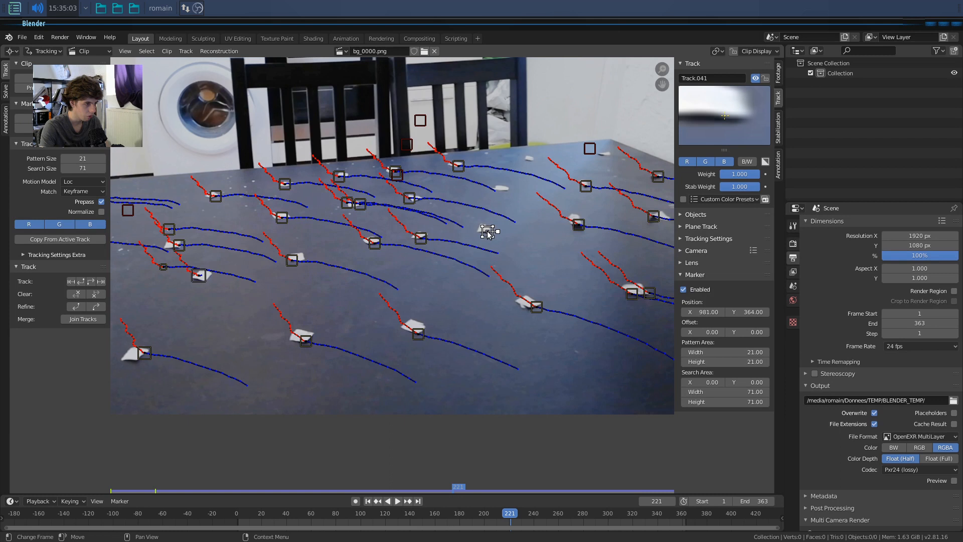
ctrl+click(507, 191)
ctrl+click(532, 162)
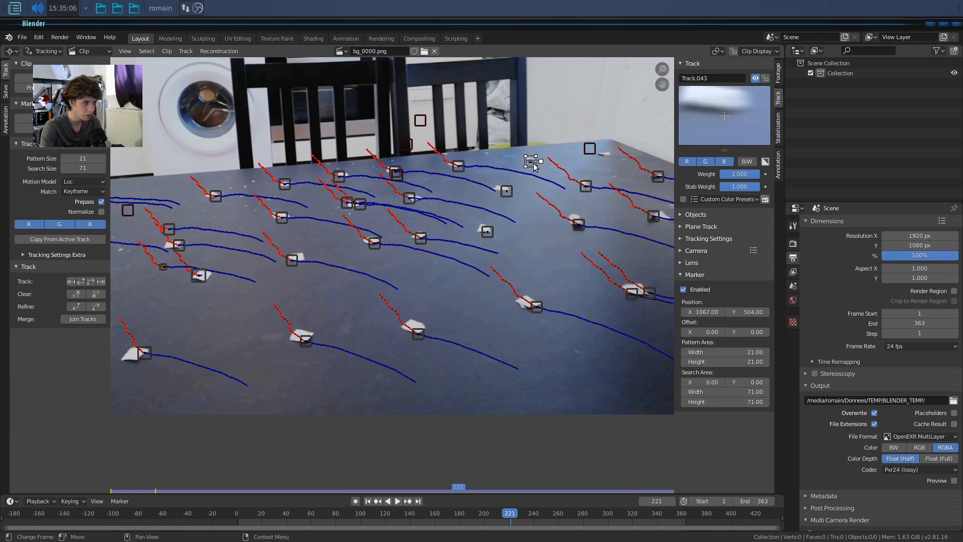
Centre the last marker at about X 1065, Y 506 and place another on the table's far corner at about X 1208, Y 517.
key(g)
click(540, 172)
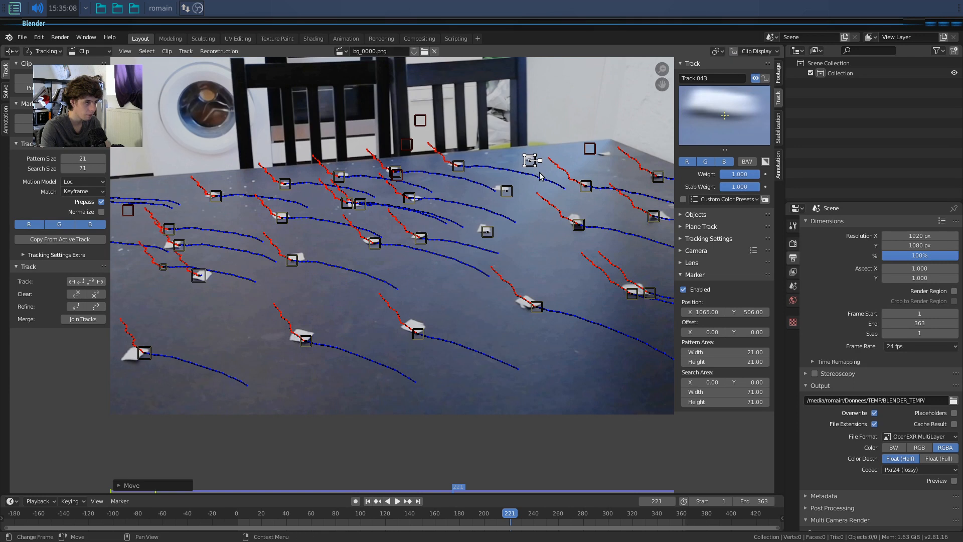
key(shift+a)
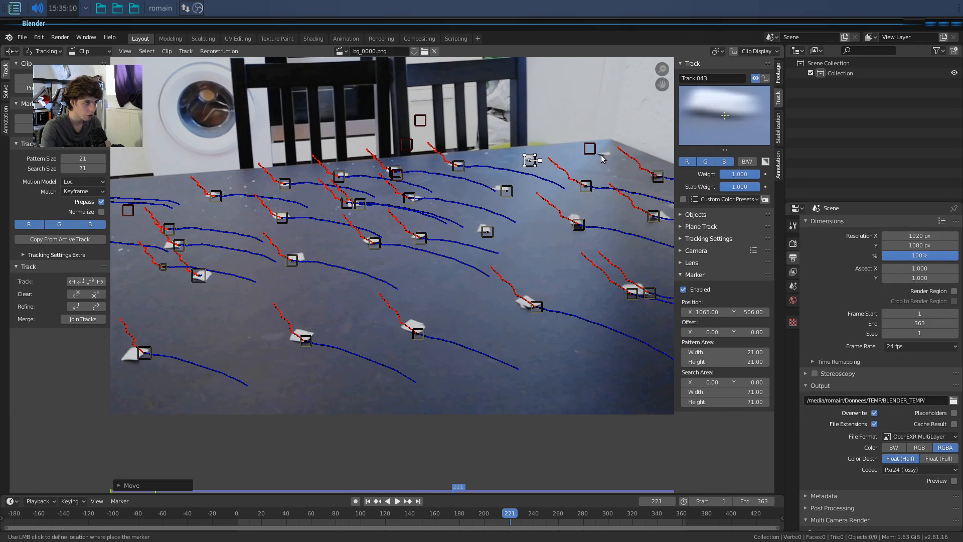
click(603, 155)
scroll(532, 263, down, 3)
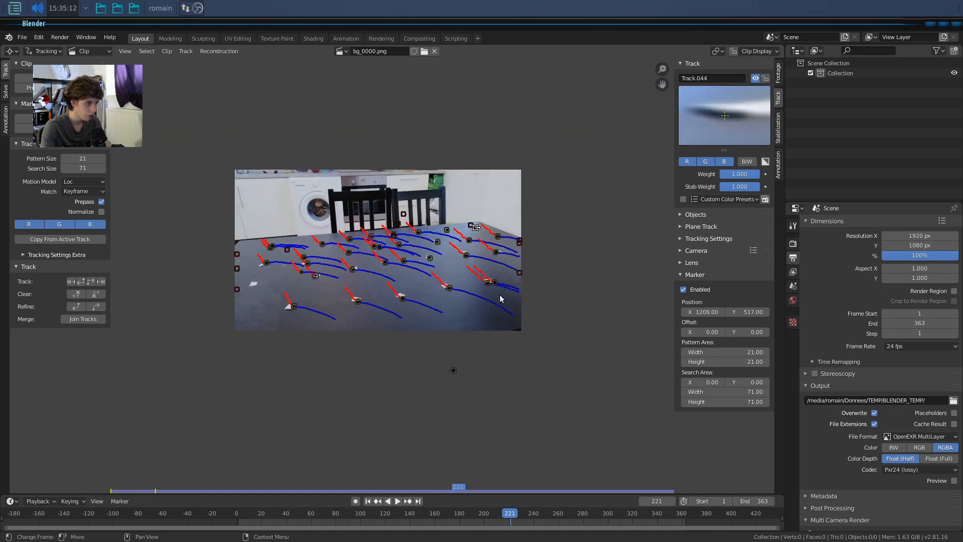
scroll(503, 299, up, 1)
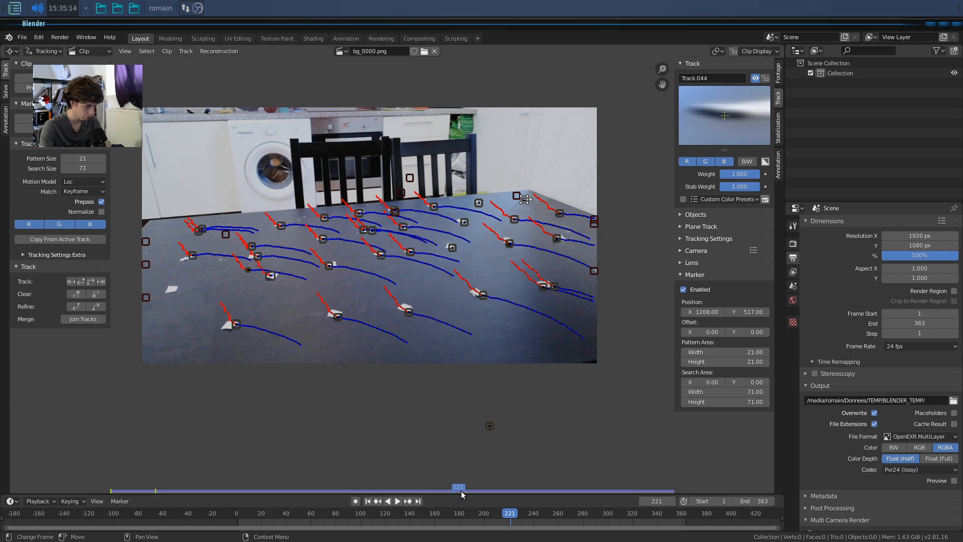
Undo the markers just placed on the table at frame 221.
key(ctrl+z)
key(ctrl+z)
key(ctrl+z)
key(ctrl+z)
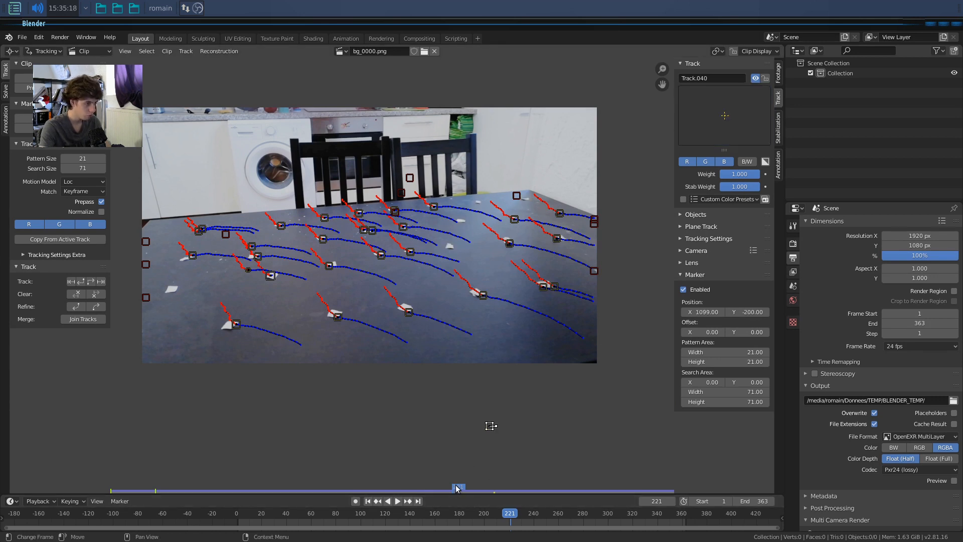
key(ctrl+z)
key(ctrl+z)
At frame 0, delete the stray marker below the image and lock all the remaining markers.
drag(445, 491, 7, 438)
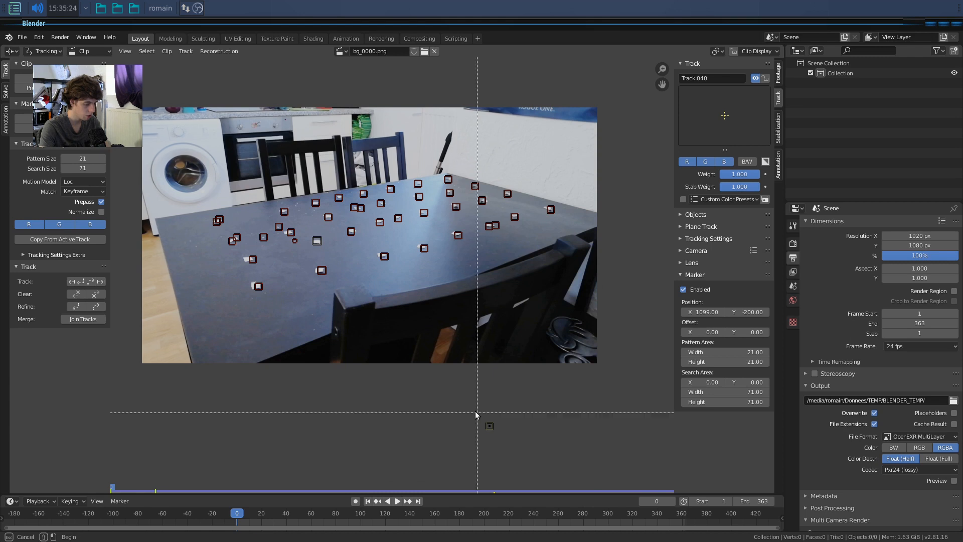
key(Delete)
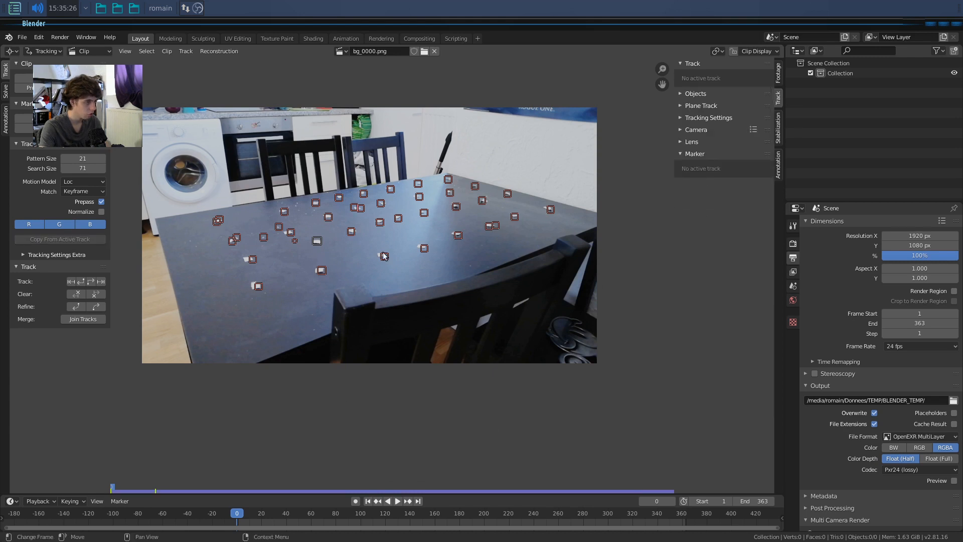
key(ctrl+l)
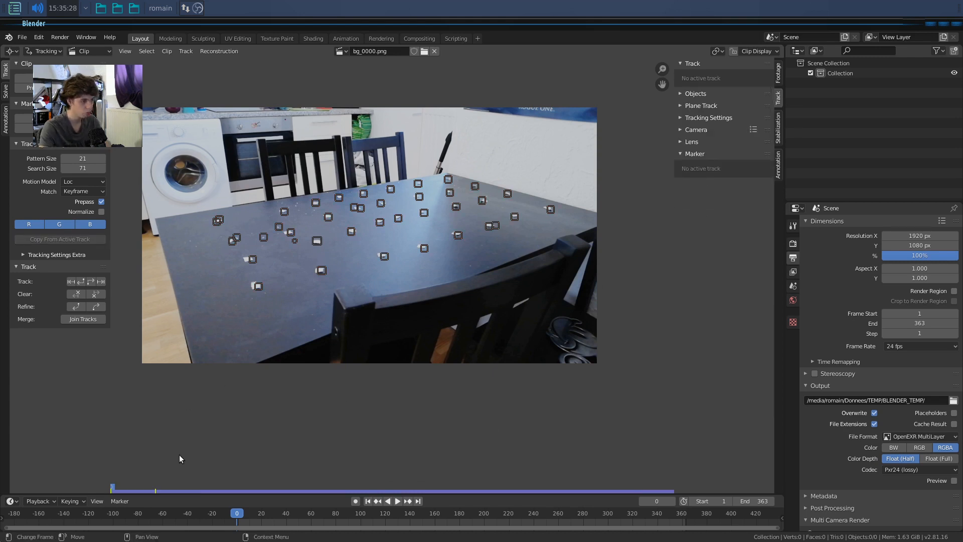
At frame 219, place five markers on the unmarked paper pieces, including at about X 84, Y 248 and X 1056, Y 511.
mouse_move(173, 491)
mouse_down()
mouse_move(504, 503)
mouse_move(438, 500)
mouse_move(500, 507)
mouse_move(449, 509)
mouse_up()
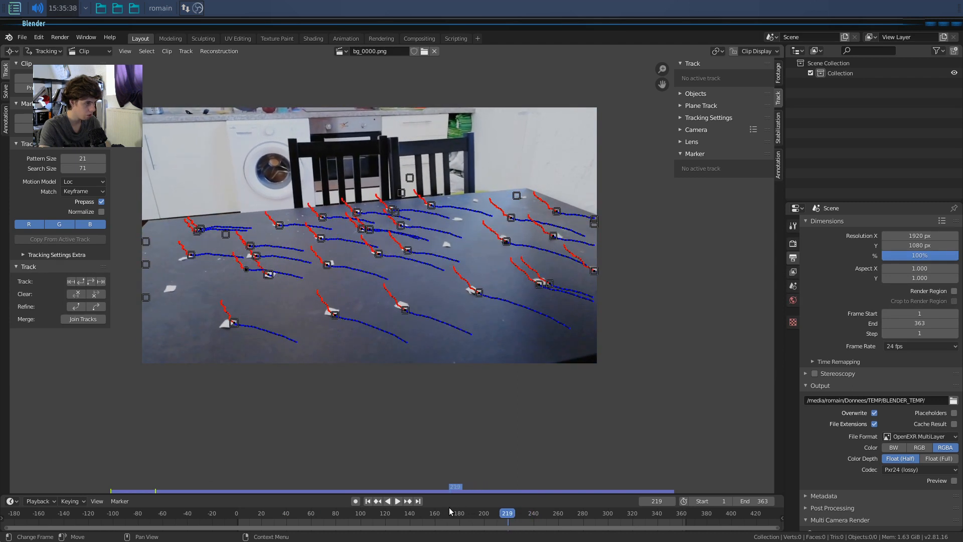
click(173, 290)
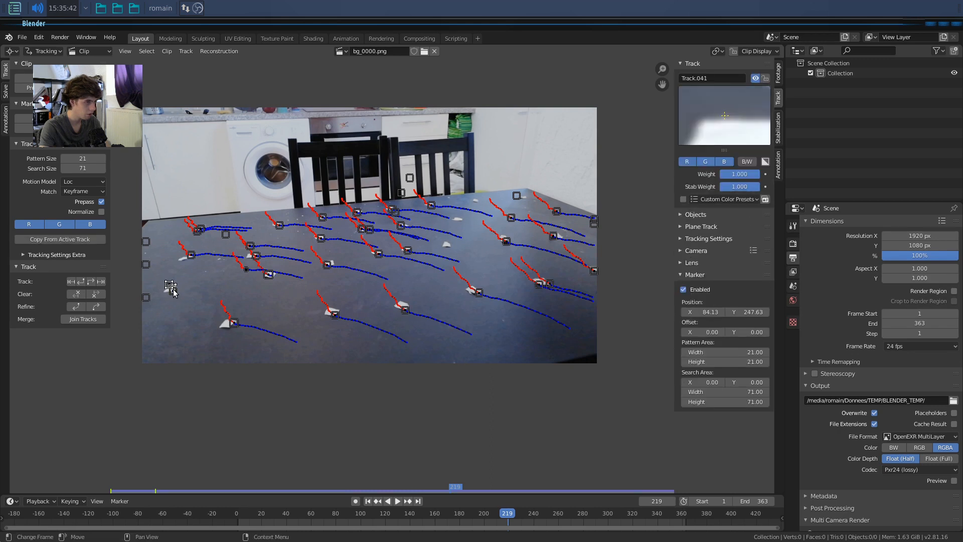
key(g)
click(215, 308)
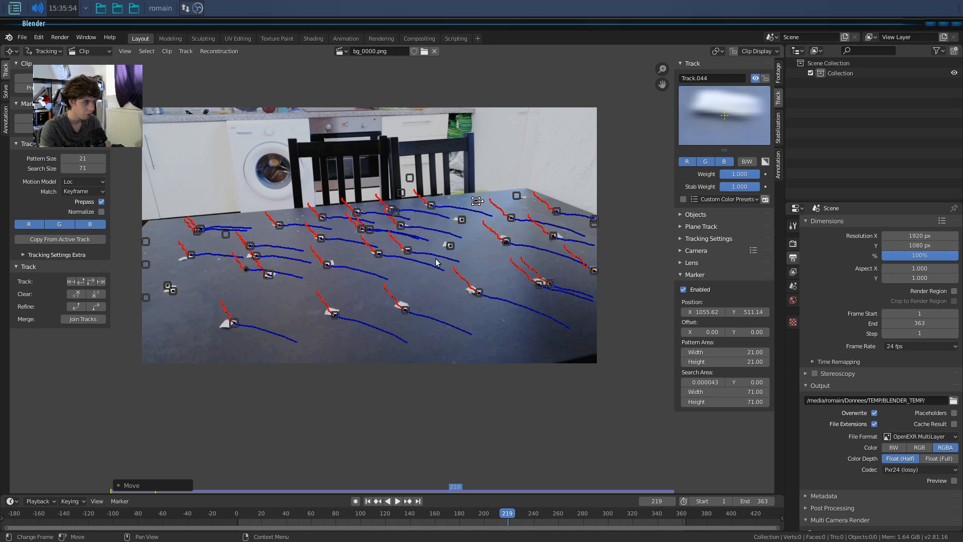
Track the new unlocked markers forward and backward through the clip, starting both runs from frame 219.
key(a)
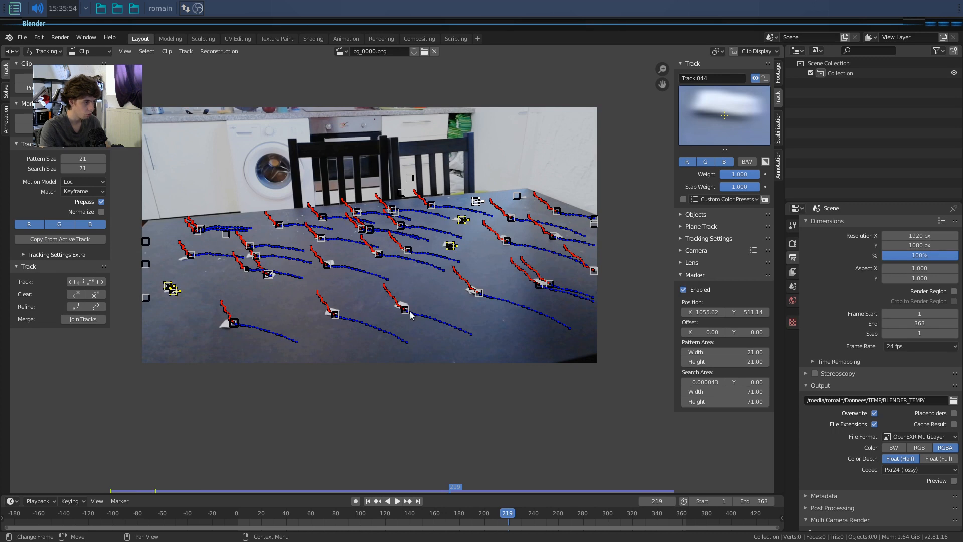
click(94, 285)
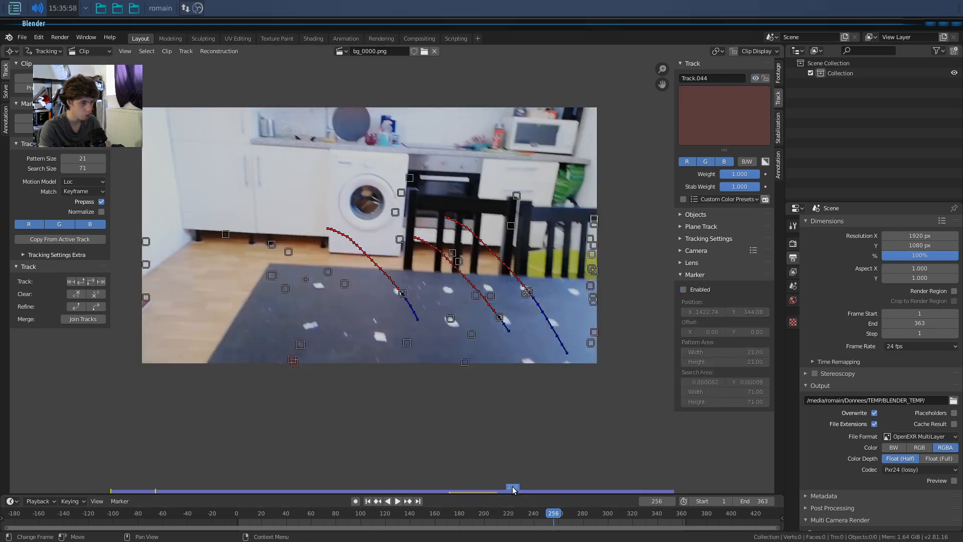
drag(497, 492, 450, 492)
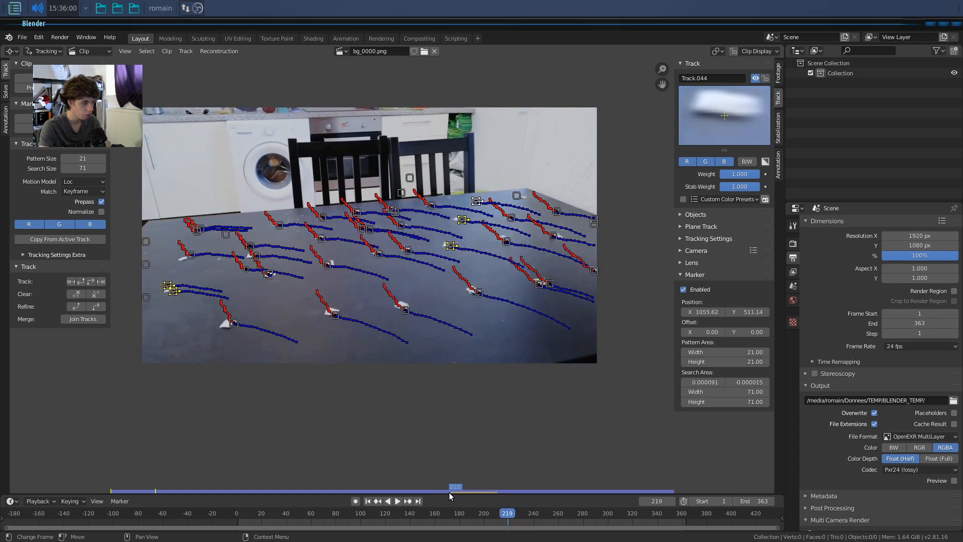
click(82, 281)
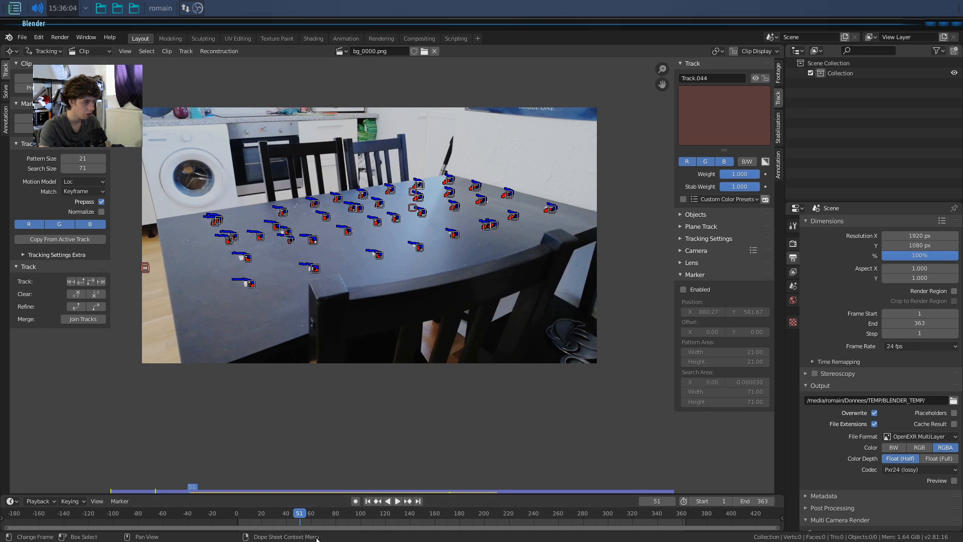
At frame 0, place a marker on the oven's middle knob and centre it at about X 360, Y 756.
mouse_move(195, 488)
mouse_down()
mouse_move(534, 503)
mouse_move(170, 495)
mouse_move(114, 510)
mouse_move(430, 535)
mouse_move(261, 535)
mouse_move(535, 539)
mouse_move(113, 516)
mouse_up()
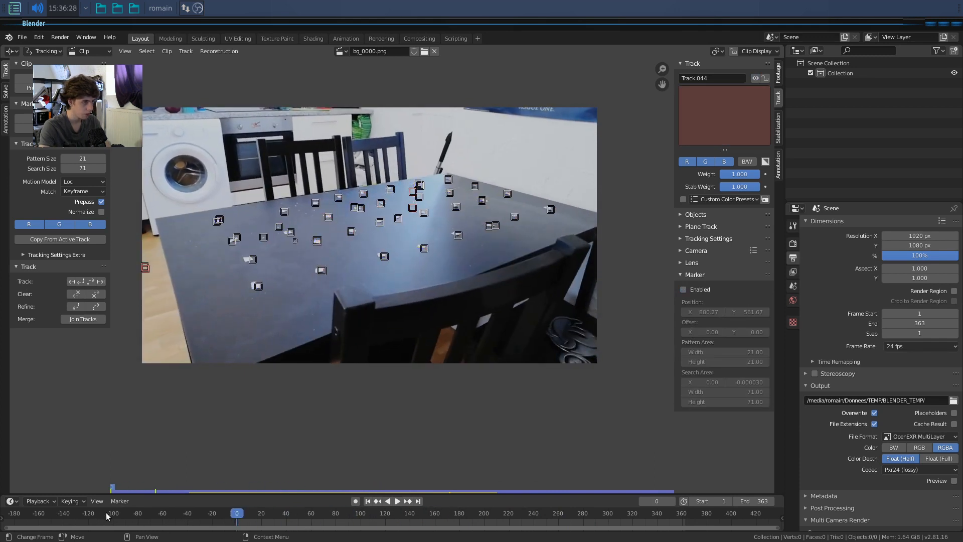
scroll(464, 299, up, 6)
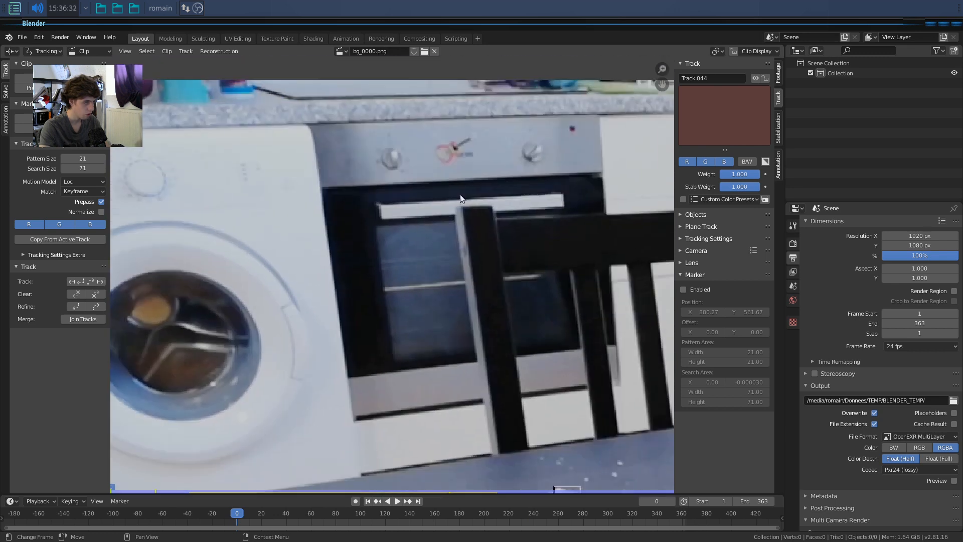
click(452, 149)
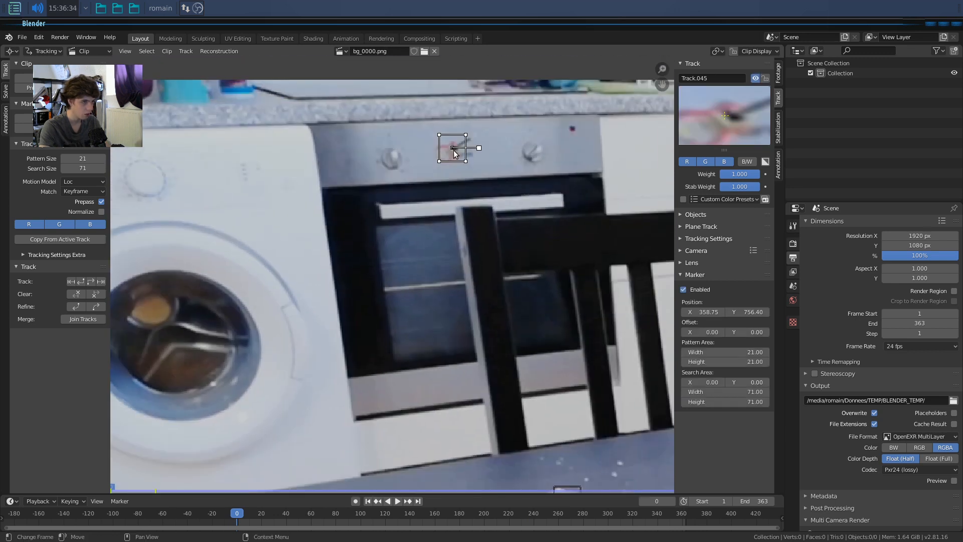
key(g)
click(487, 173)
Place a marker on the oven panel's small dark dot at about X 454, Y 771 and shrink its pattern to about 13 px.
key(shift+a)
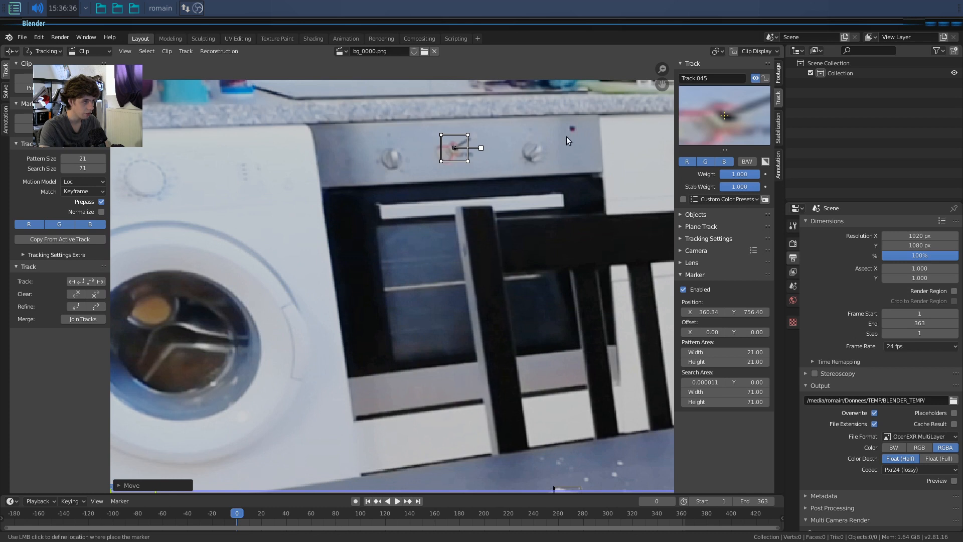
click(573, 130)
key(s)
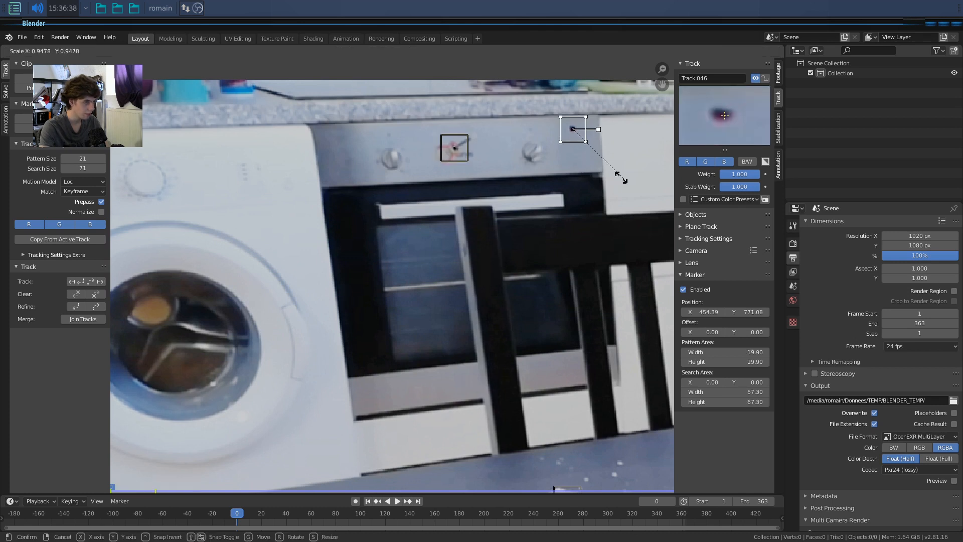
click(606, 162)
key(g)
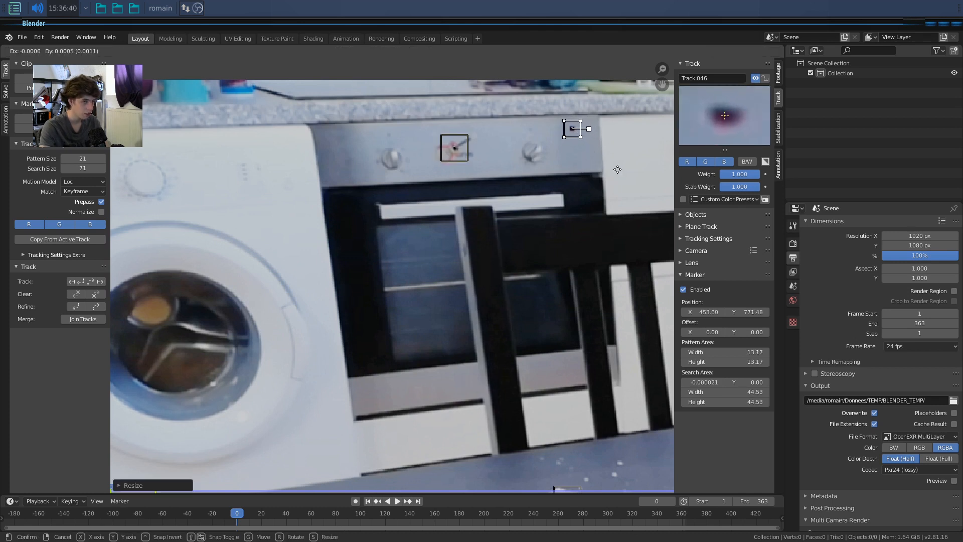
click(617, 169)
Place markers on both ends of the oven's door handle, at about X 303, Y 711 and X 446, Y 719.
middle_drag(387, 182, 385, 220)
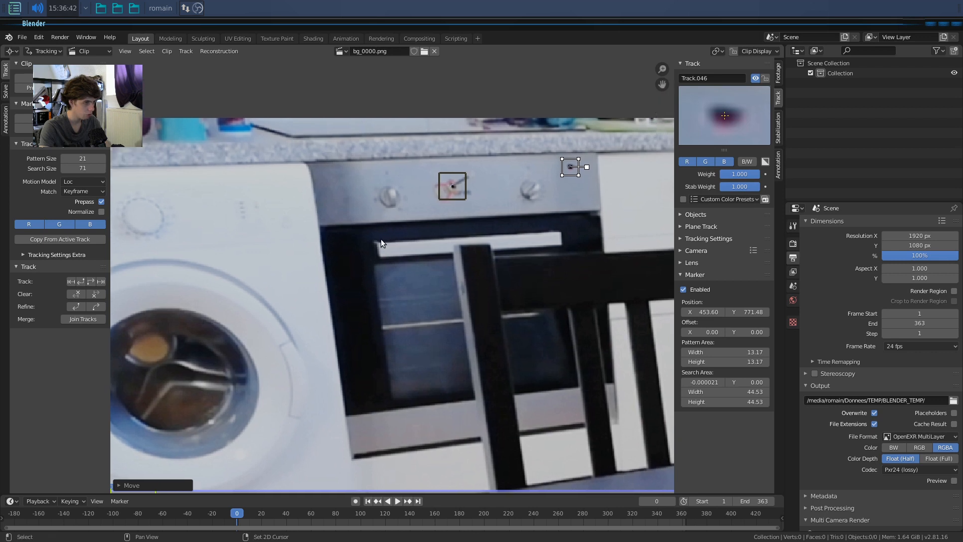
click(379, 243)
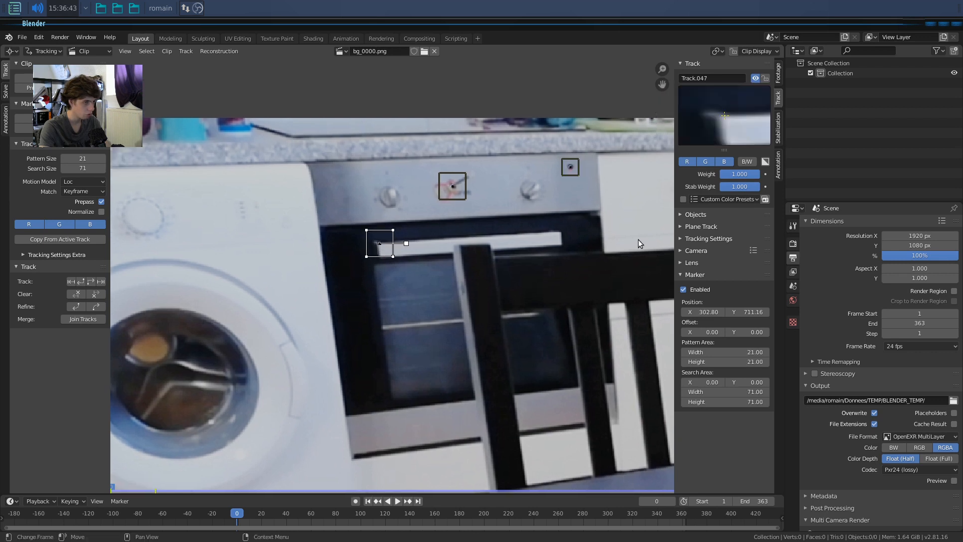
click(560, 232)
middle_drag(447, 205, 453, 229)
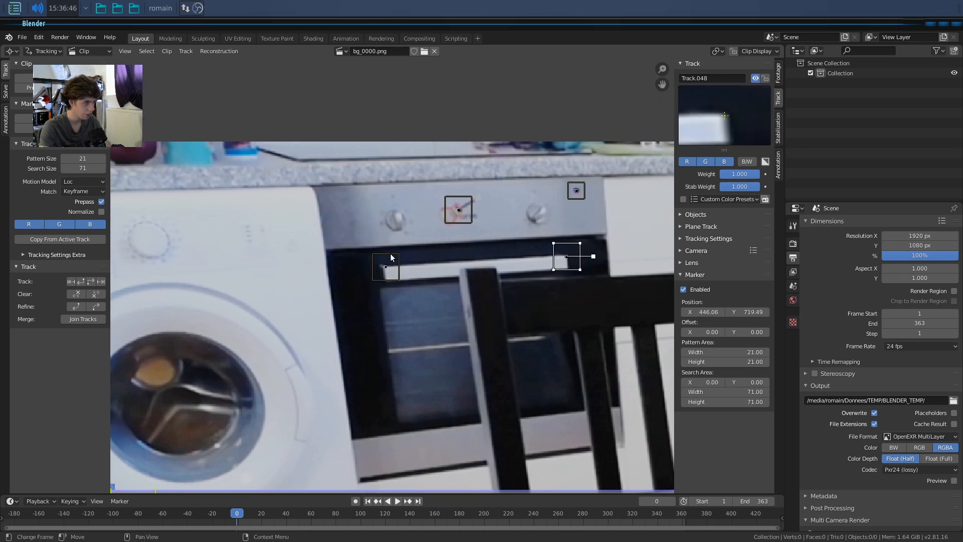
Place markers on the oven's two outer knobs, at about X 425, Y 754 and X 313, Y 740.
key(shift+a)
click(542, 214)
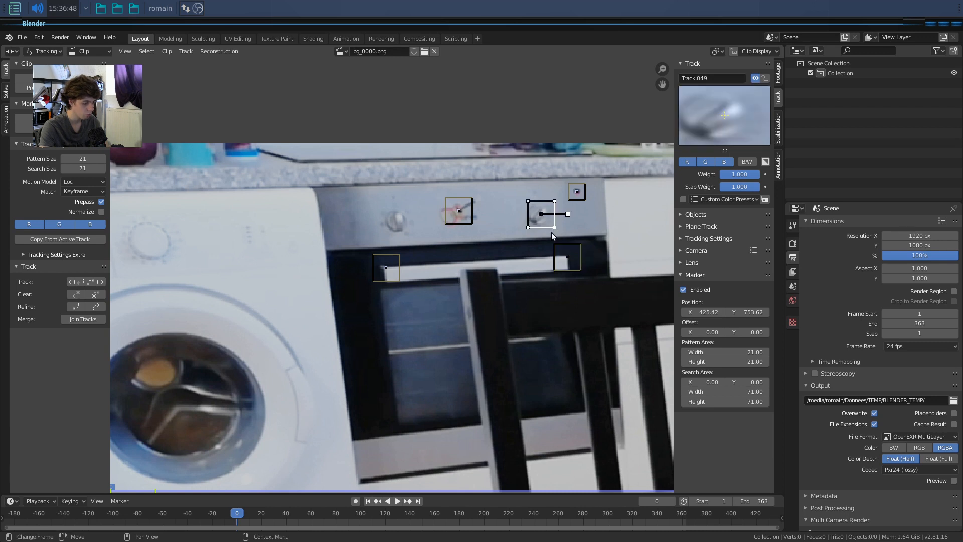
key(g)
click(540, 243)
Place a marker on the orange reflection in the washing machine's door at about X 120, Y 629 and enlarge its pattern to about 42 px.
key(shift+a)
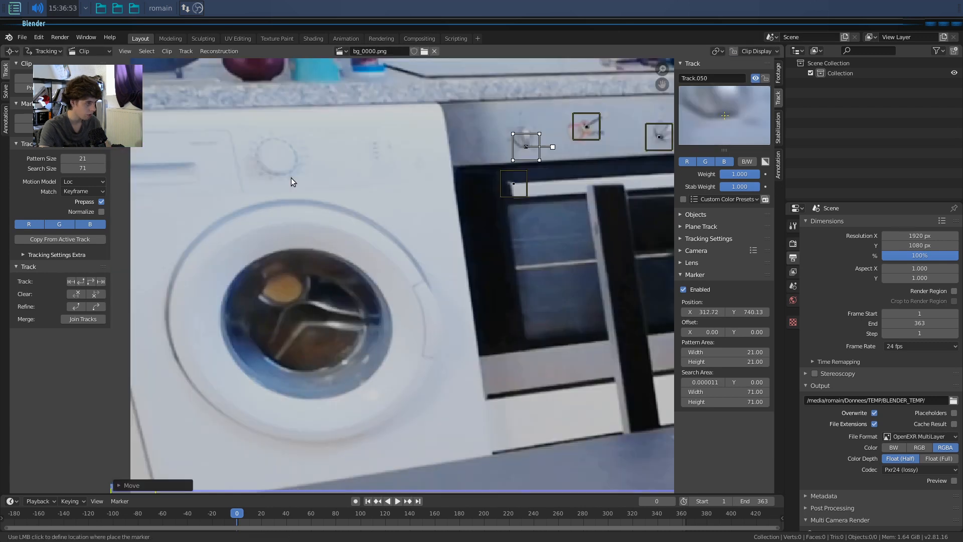
click(292, 179)
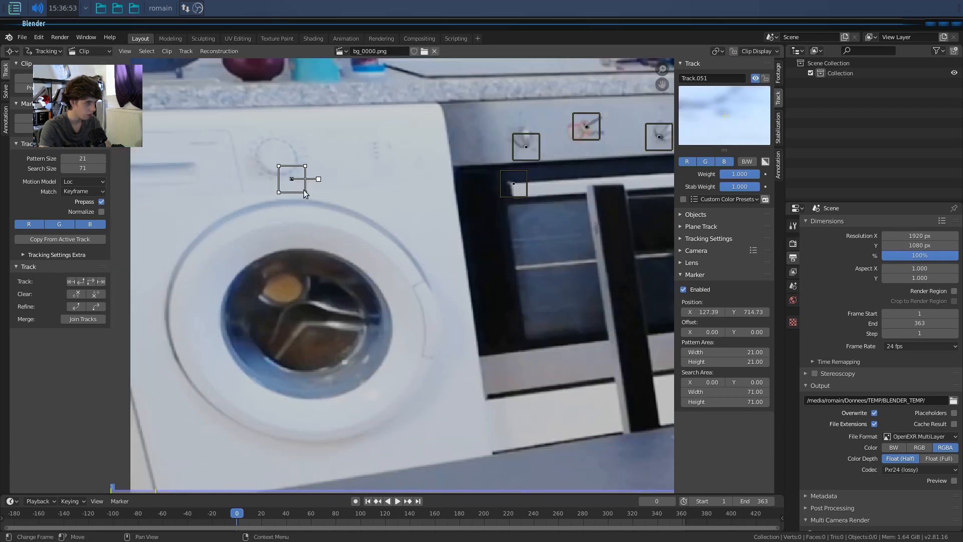
key(g)
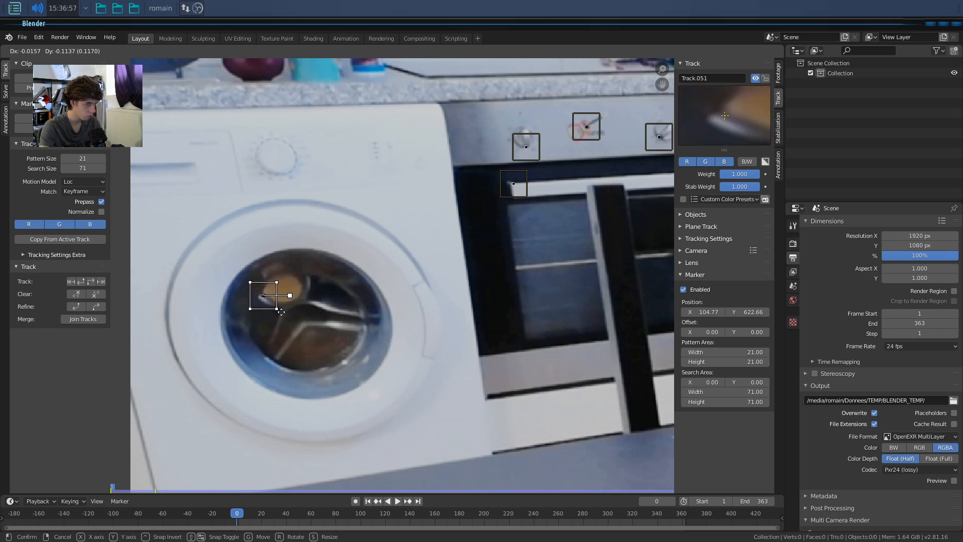
click(281, 311)
mouse_move(431, 366)
middle_down()
mouse_move(382, 283)
mouse_move(357, 292)
middle_up()
scroll(382, 283, down, 1)
scroll(381, 283, down, 1)
scroll(381, 283, up, 1)
key(s)
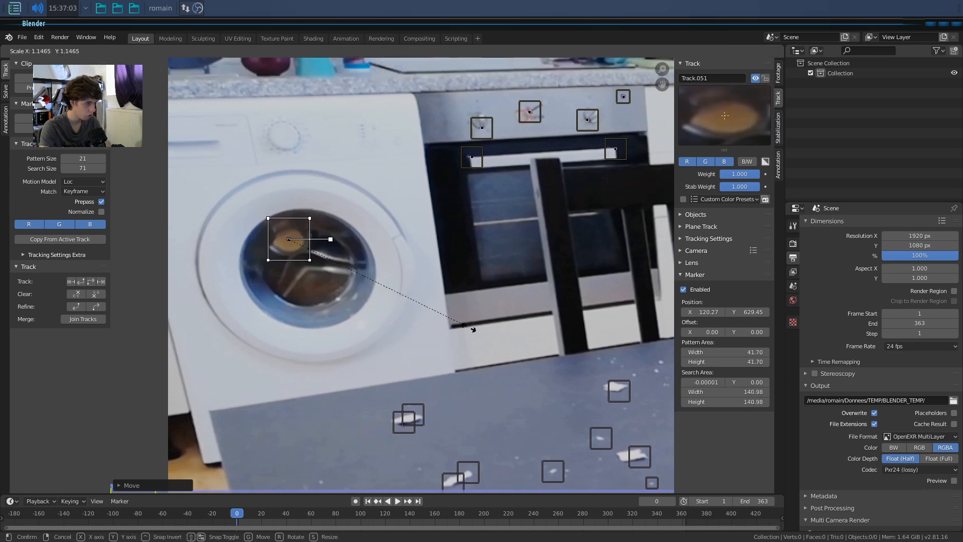
Enlarge the marker on the washing machine door to a pattern size of about 46.7 and centre it near the orange reflection.
click(496, 339)
key(g)
click(492, 337)
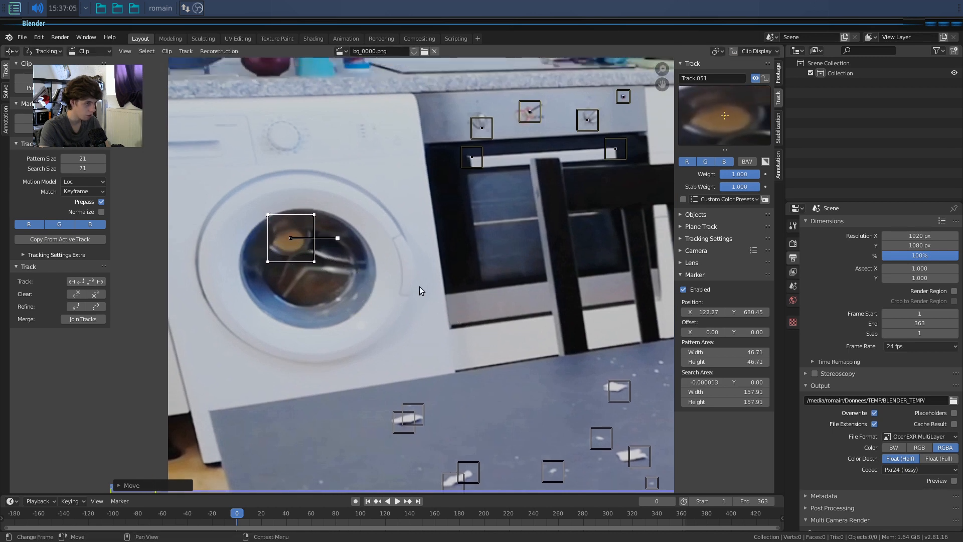
Add a tracking marker on the white patch of the green bag beside the kitchen drawers.
scroll(418, 285, down, 1)
mouse_move(488, 286)
middle_down()
mouse_move(393, 294)
mouse_move(416, 292)
mouse_move(299, 285)
middle_up()
scroll(409, 280, down, 1)
middle_drag(492, 214, 430, 251)
scroll(430, 251, up, 4)
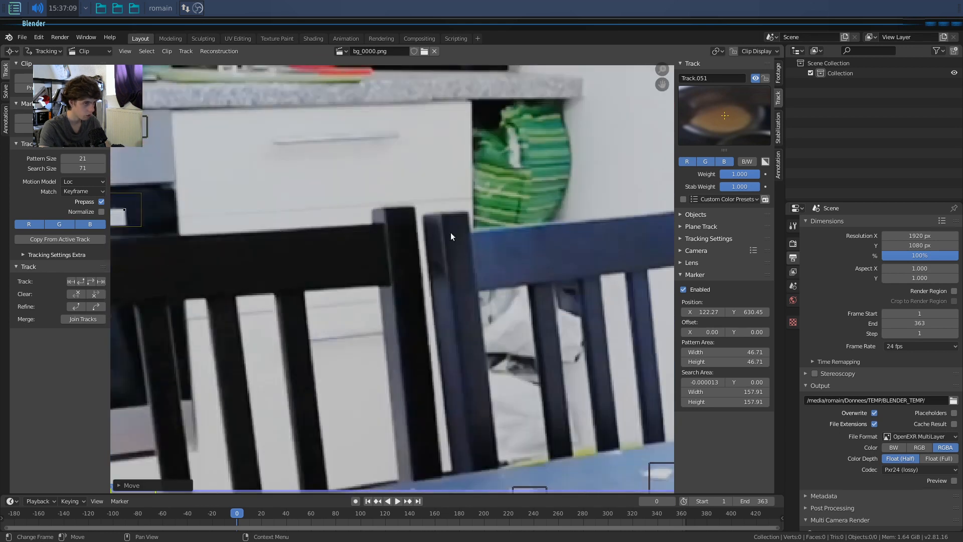
click(512, 172)
Add three markers along the worktop's lower edge: above the green bag, at the worktop's end, and at the drawer unit's corner.
middle_drag(527, 147, 494, 192)
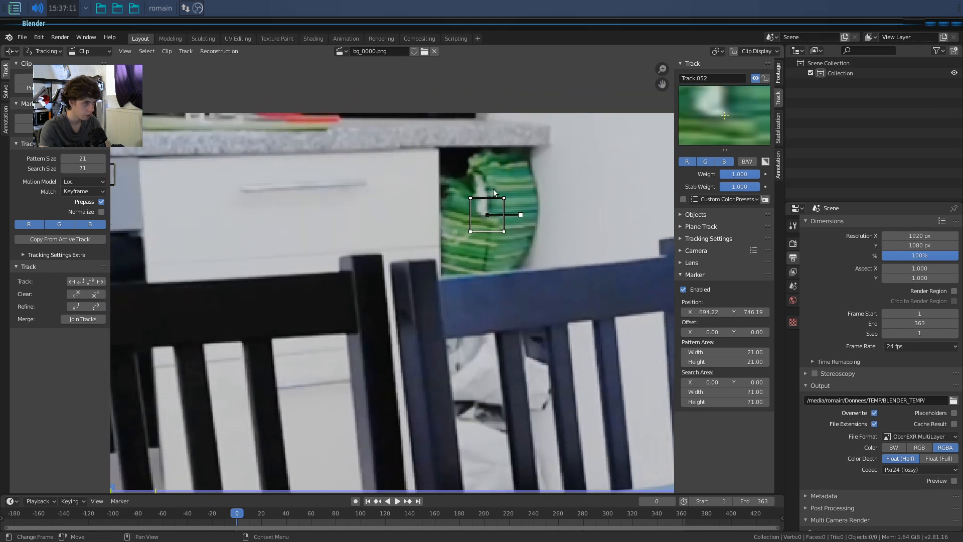
click(486, 150)
click(535, 147)
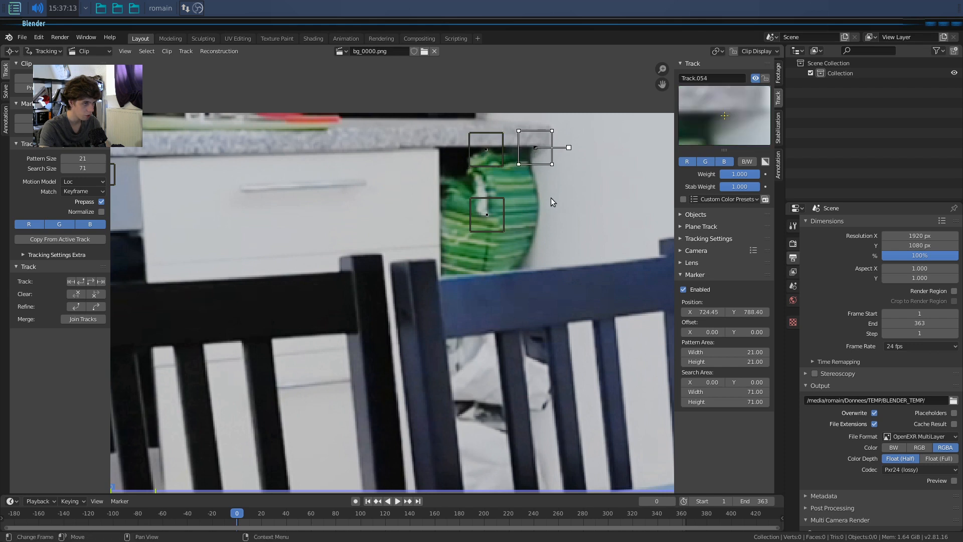
key(g)
click(538, 201)
click(492, 165)
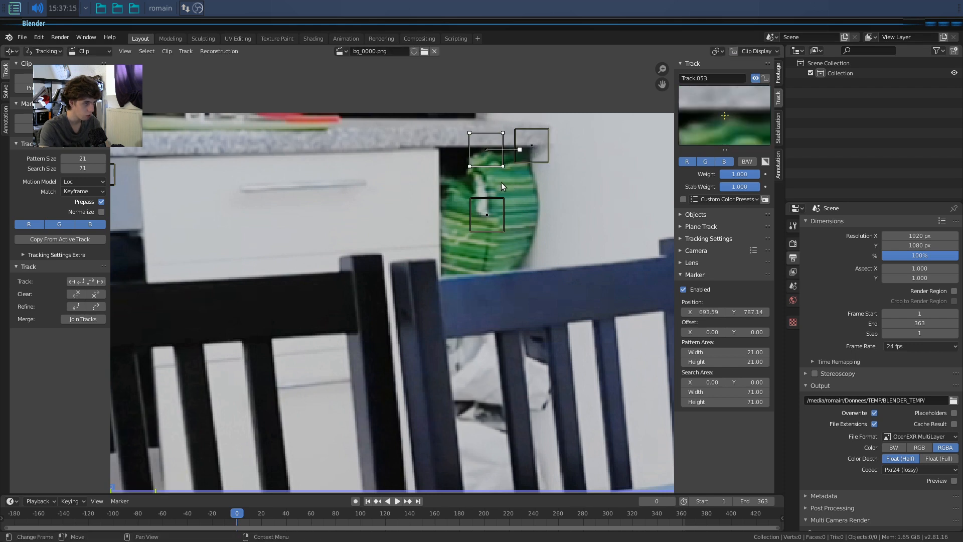
click(439, 149)
Add a tracking marker on the edge of the black-tipped stick against the wall, at about X 961.5, Y 701.6.
scroll(459, 195, down, 5)
scroll(494, 271, up, 5)
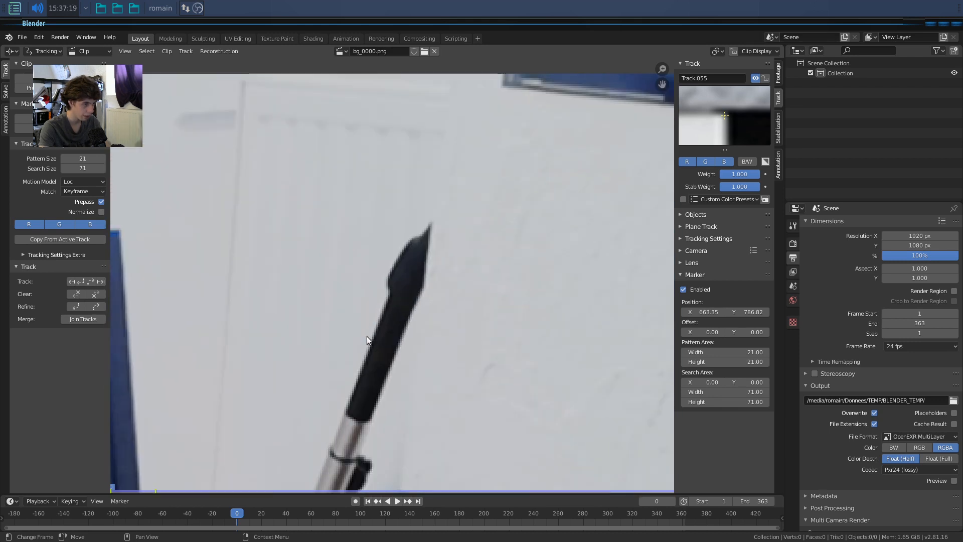
click(403, 293)
drag(411, 310, 409, 309)
scroll(394, 281, up, 2)
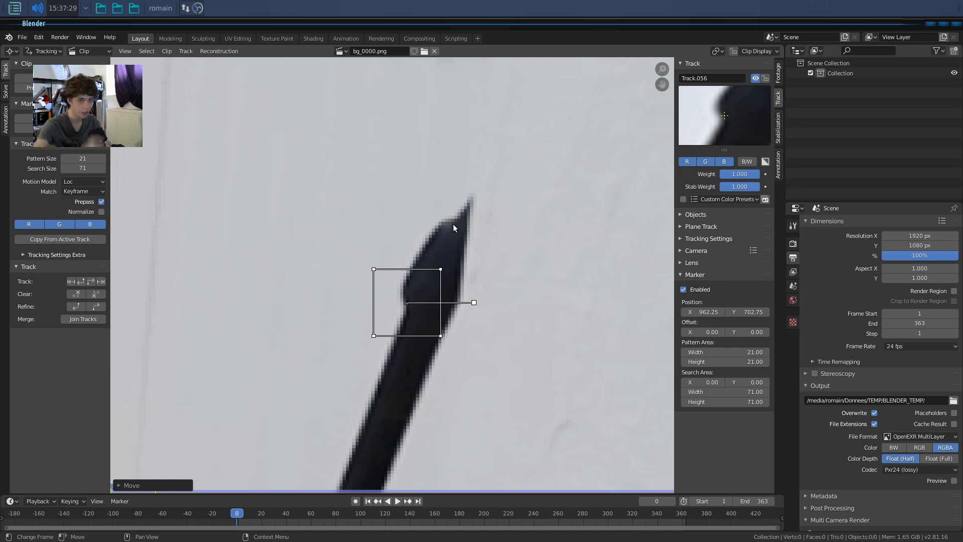
scroll(414, 308, down, 3)
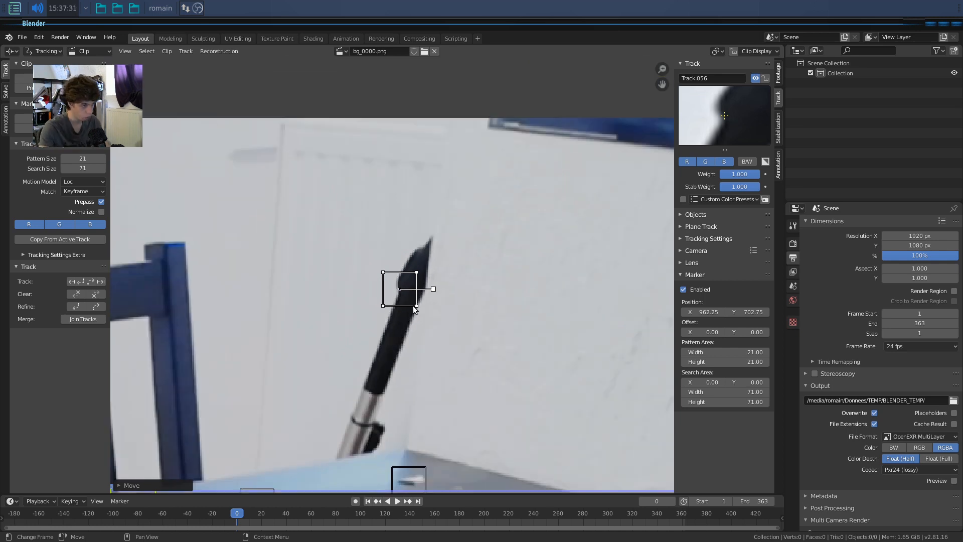
scroll(413, 331, down, 2)
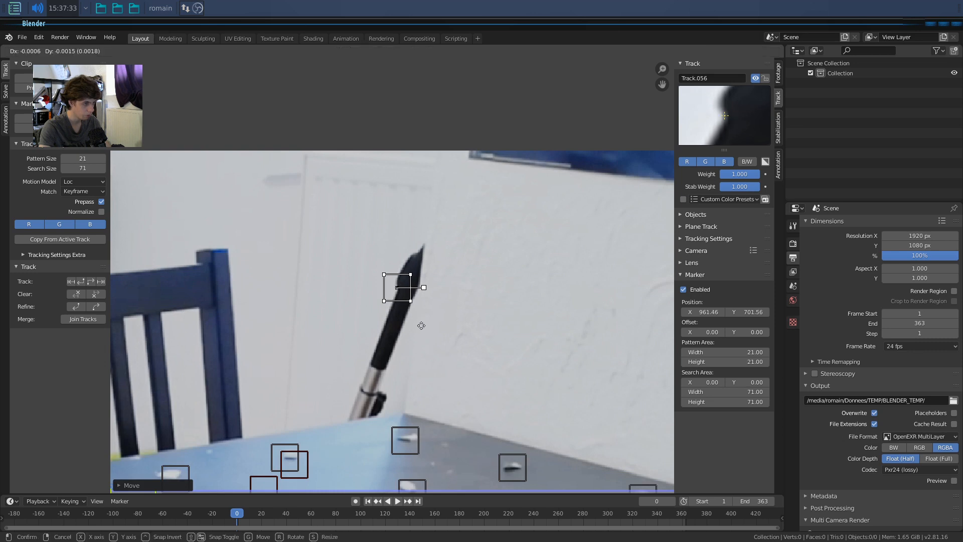
scroll(389, 339, down, 2)
scroll(387, 341, down, 3)
scroll(424, 309, up, 1)
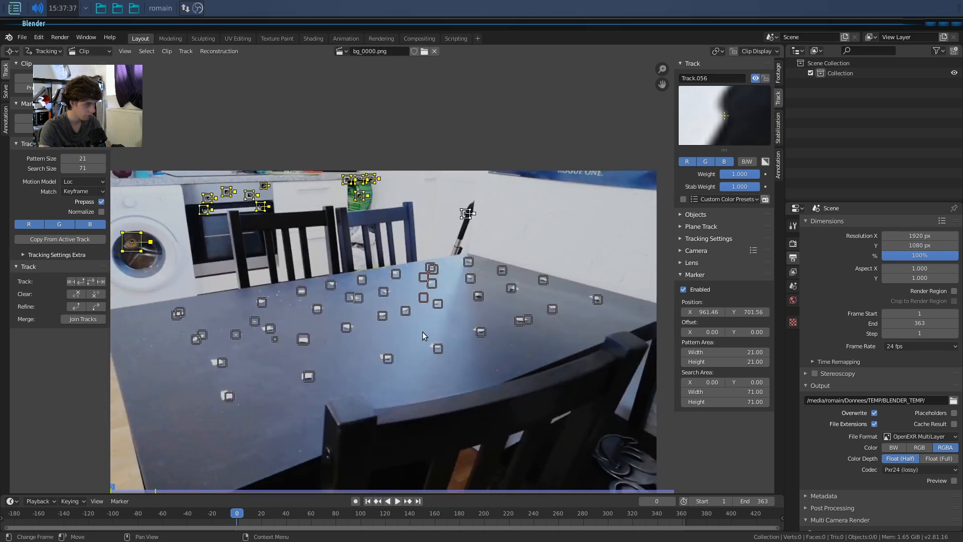
Select all unlocked markers, track them forward through the clip, and return to frame 0.
click(422, 332)
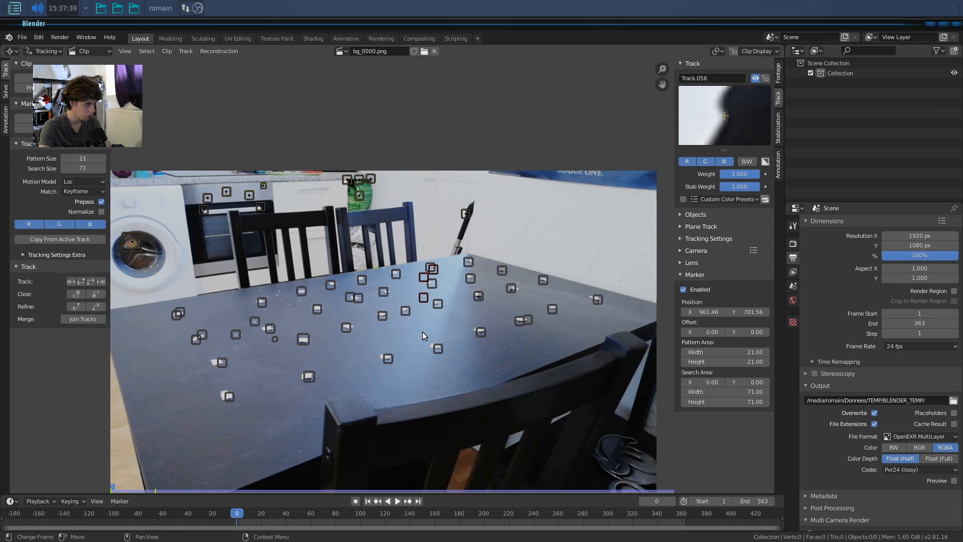
click(425, 281)
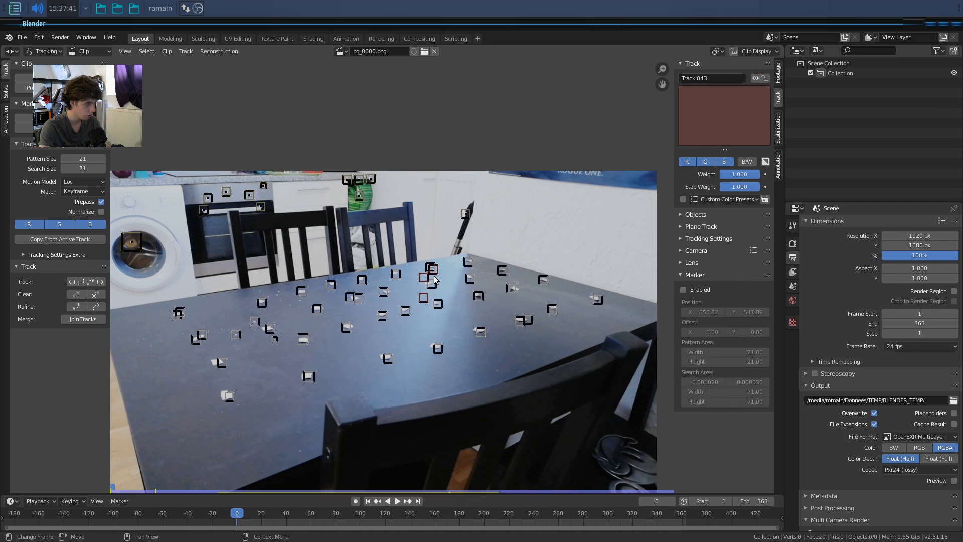
key(a)
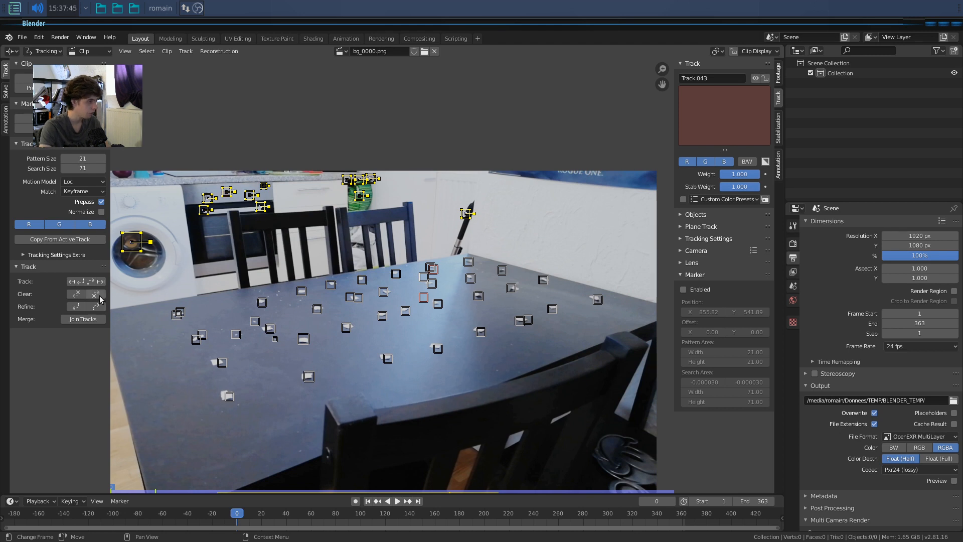
click(91, 283)
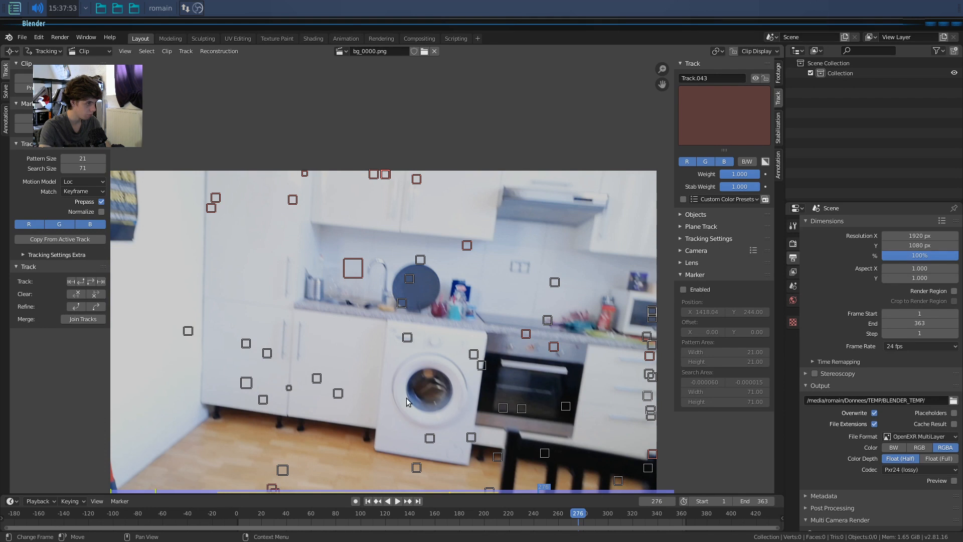
click(387, 502)
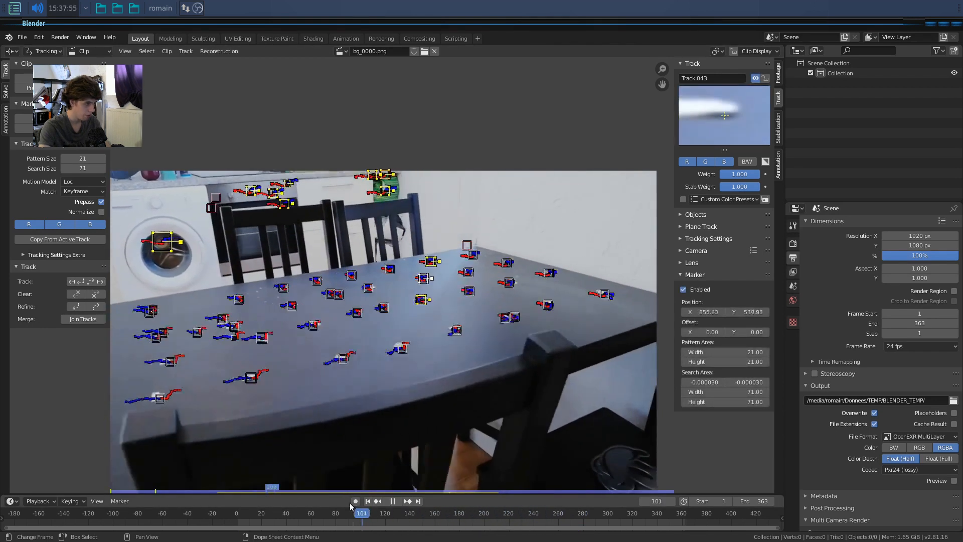
drag(317, 508, 223, 516)
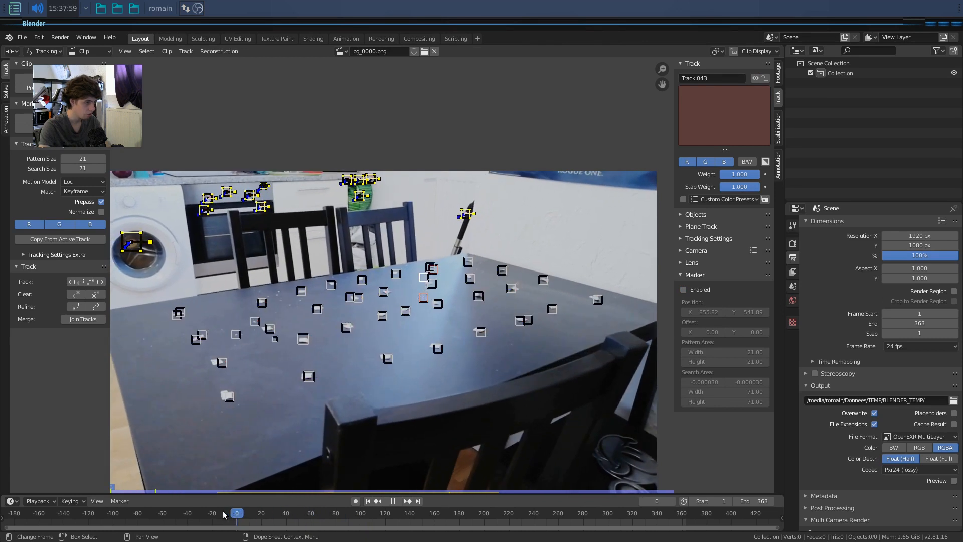
Clear the tracked path after frame 53 for the marker on the black-tipped stick.
middle_drag(453, 243, 432, 340)
scroll(434, 342, up, 5)
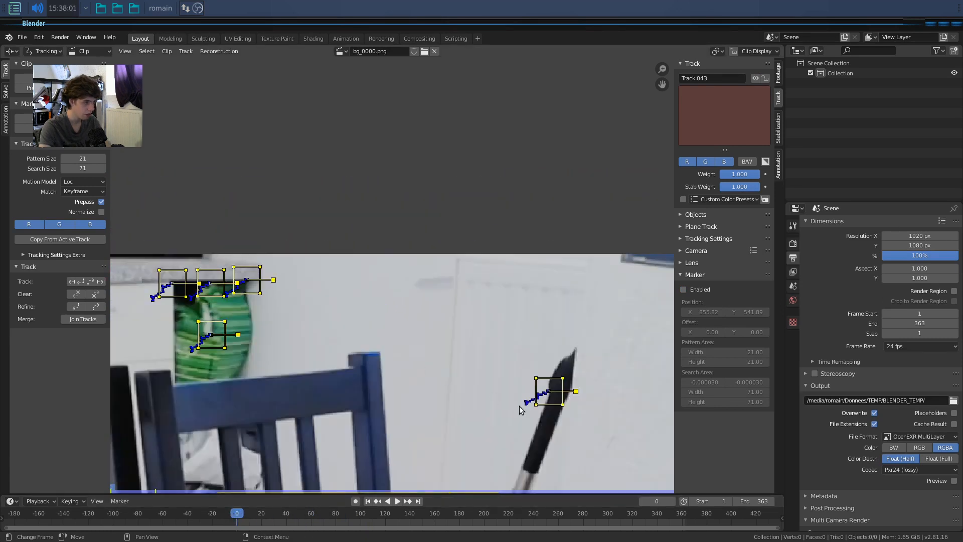
middle_drag(494, 396, 348, 282)
scroll(352, 286, up, 3)
click(409, 300)
drag(237, 512, 304, 519)
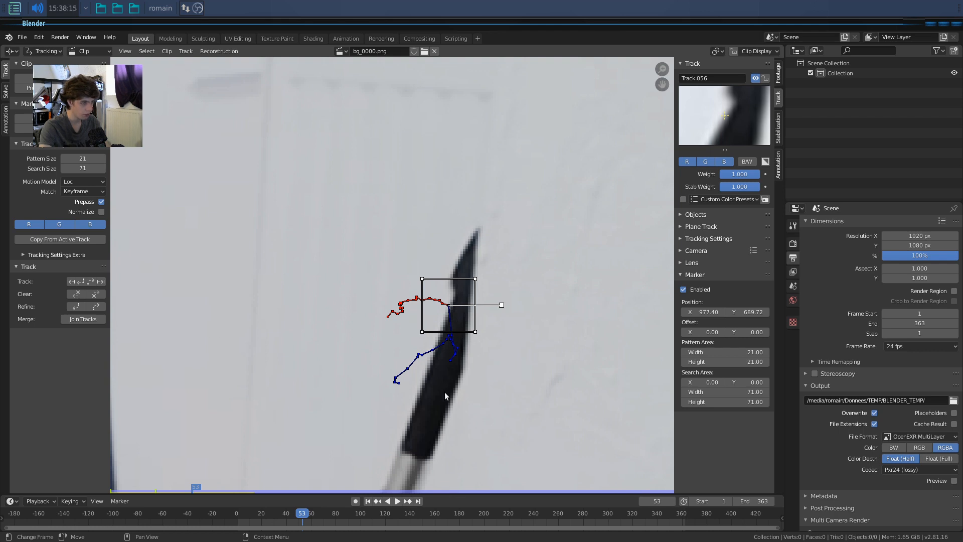
click(96, 294)
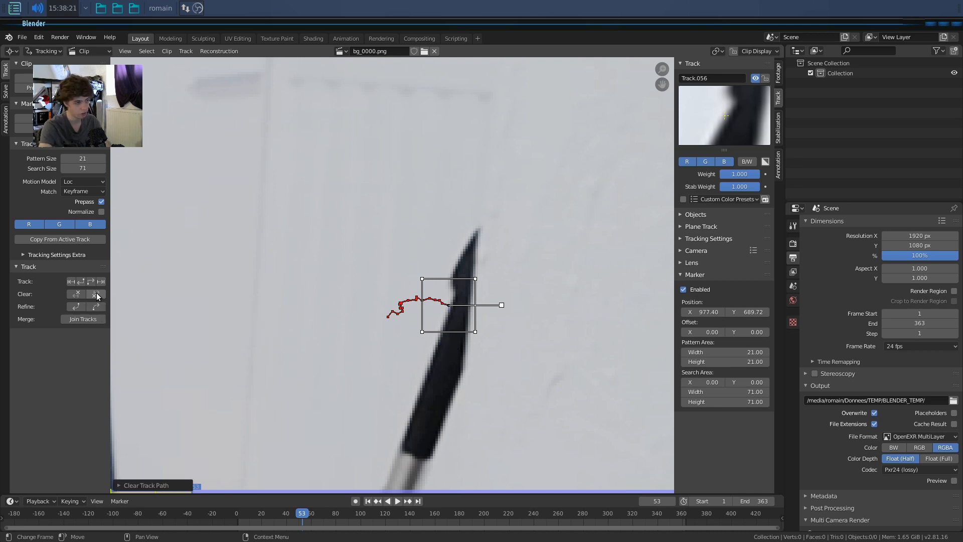
Return to frame 0, lock all existing tracks, and play back the clip to check them.
drag(301, 516, 225, 507)
key(f)
middle_drag(277, 467, 315, 424)
mouse_move(242, 515)
mouse_down()
mouse_move(351, 529)
mouse_move(587, 523)
mouse_move(237, 525)
mouse_up()
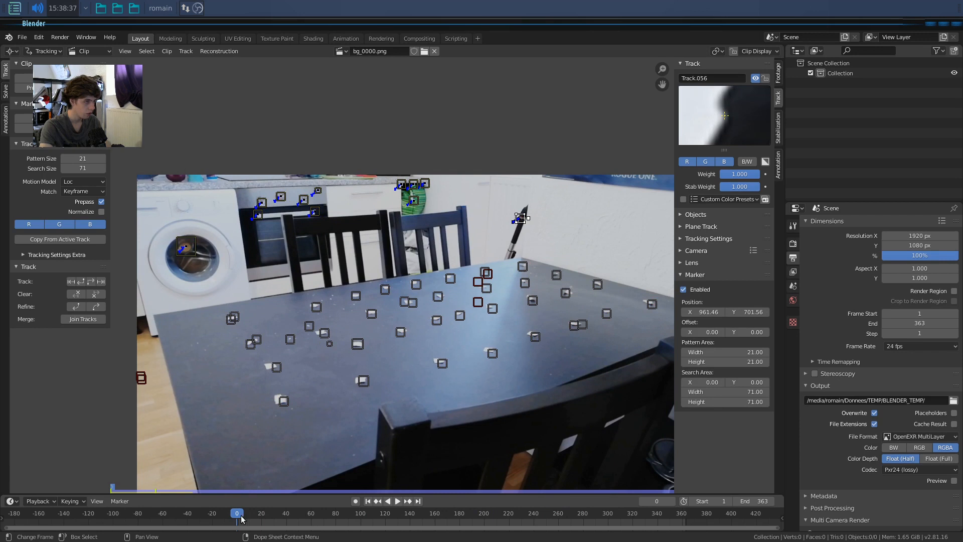
key(ctrl+l)
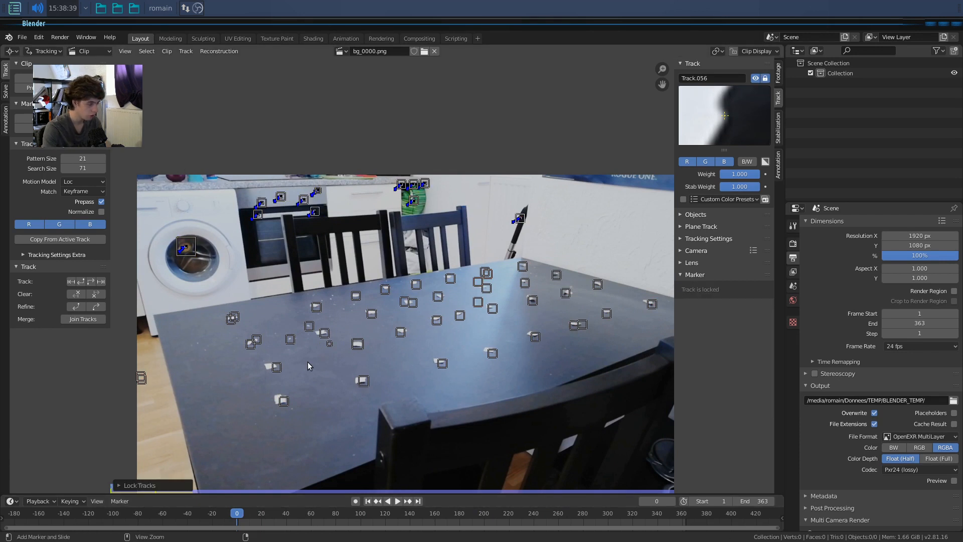
key(space)
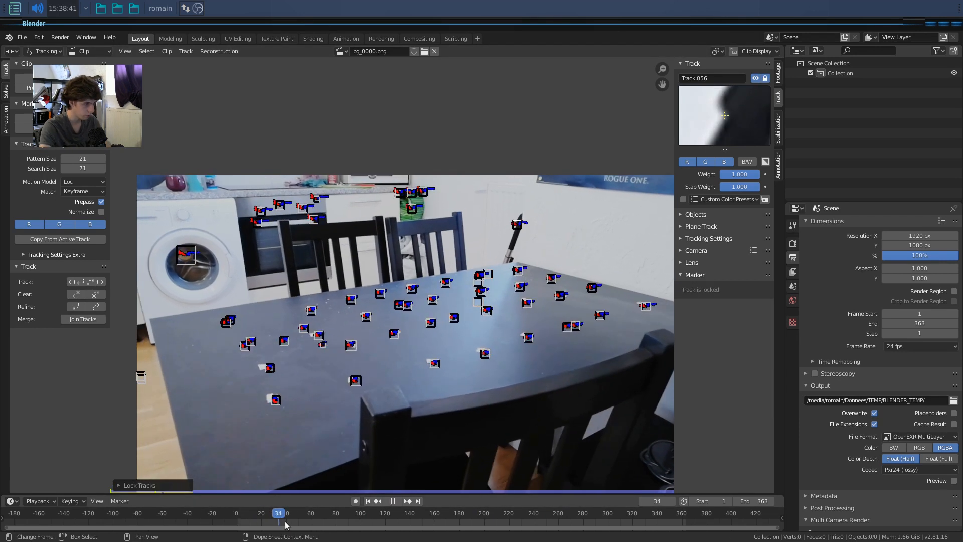
drag(408, 529, 229, 523)
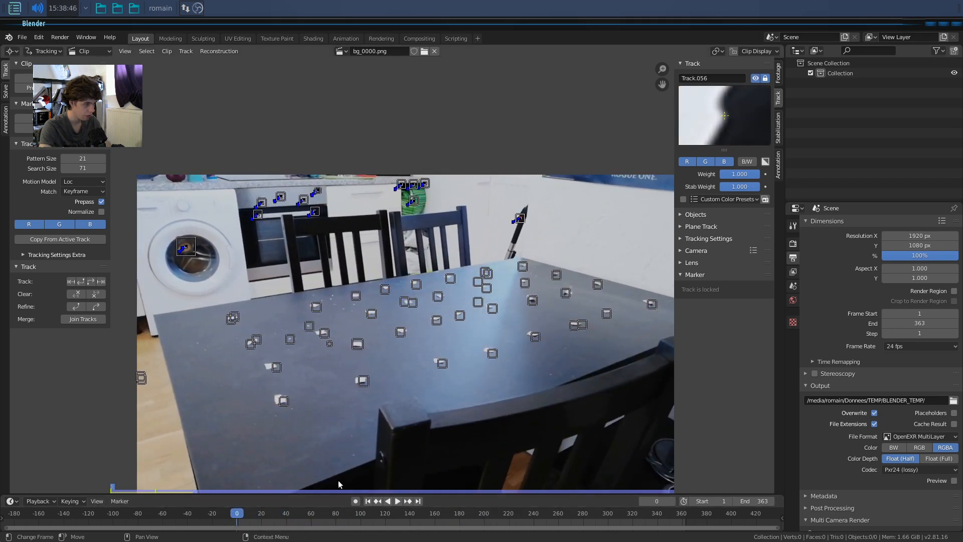
Add two markers on the corner post of the front chair, at about X 616, Y 105 and X 643, Y 169.
ctrl+click(381, 456)
drag(395, 468, 396, 468)
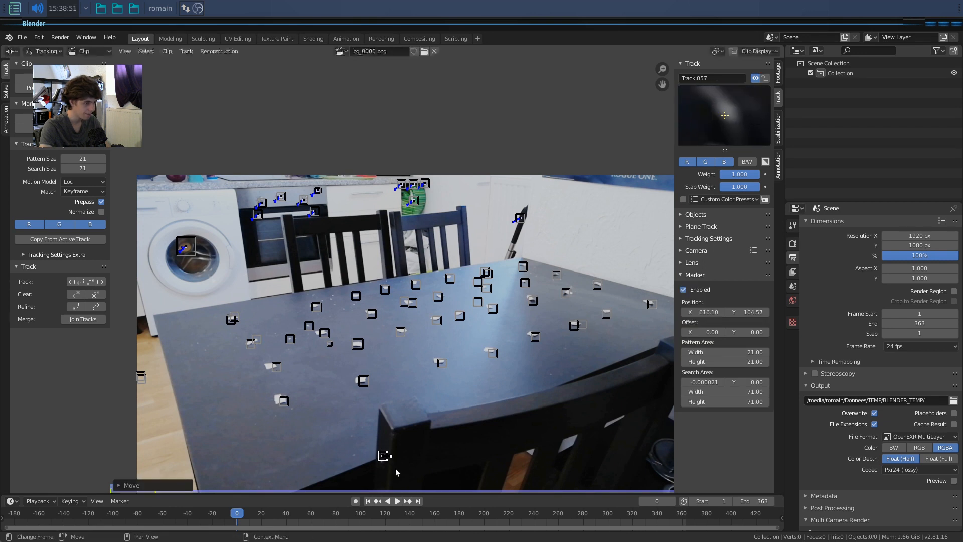
ctrl+click(394, 430)
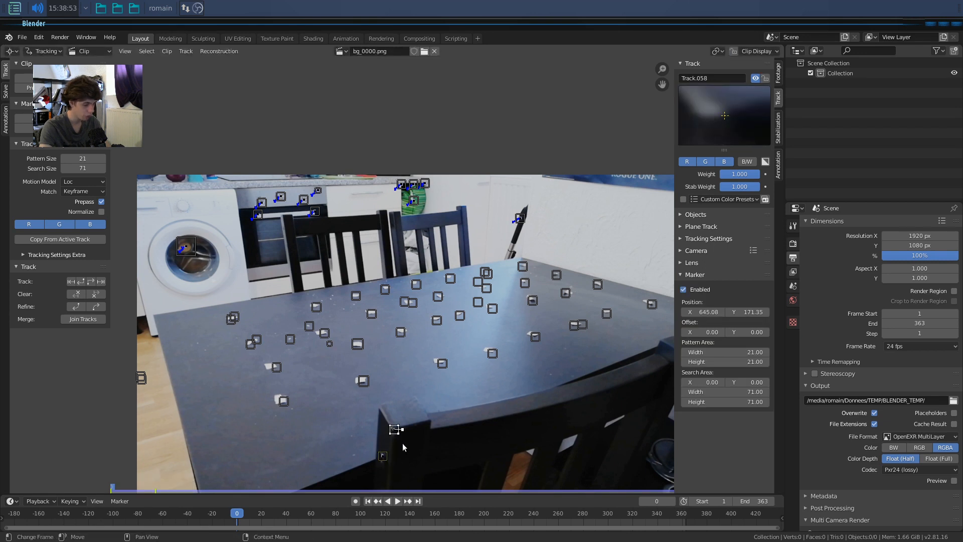
key(g)
click(413, 457)
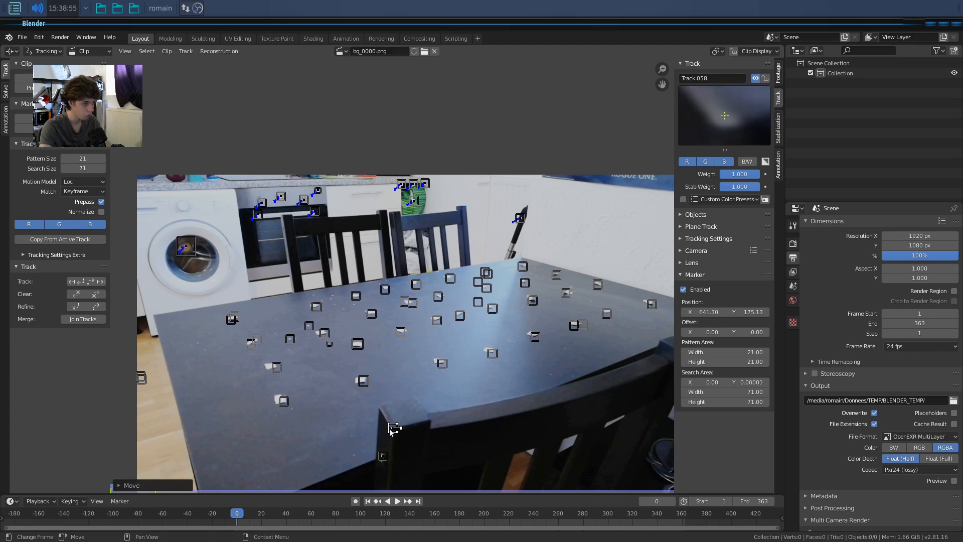
key(g)
click(436, 439)
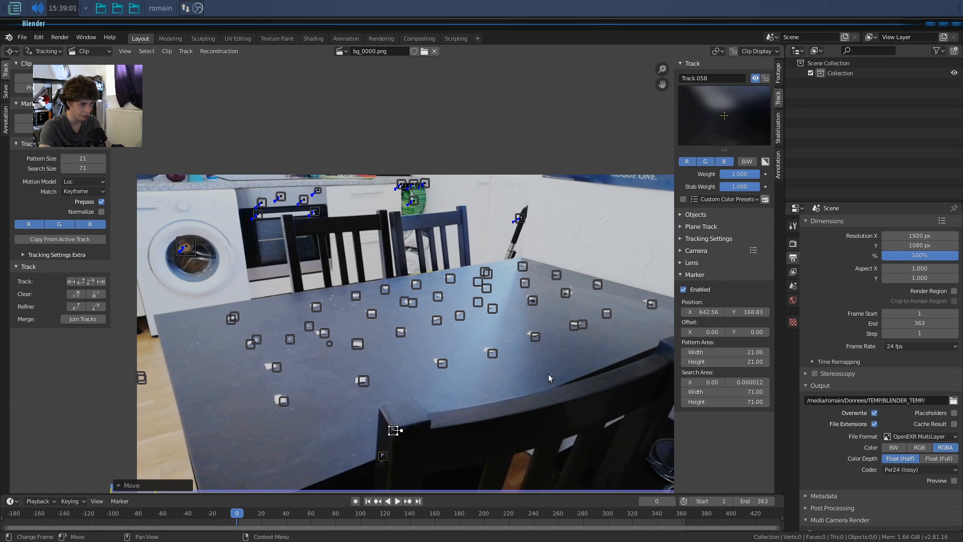
Select both front chair markers and track them forward from frame 0.
scroll(547, 365, down, 1)
middle_drag(547, 365, 532, 351)
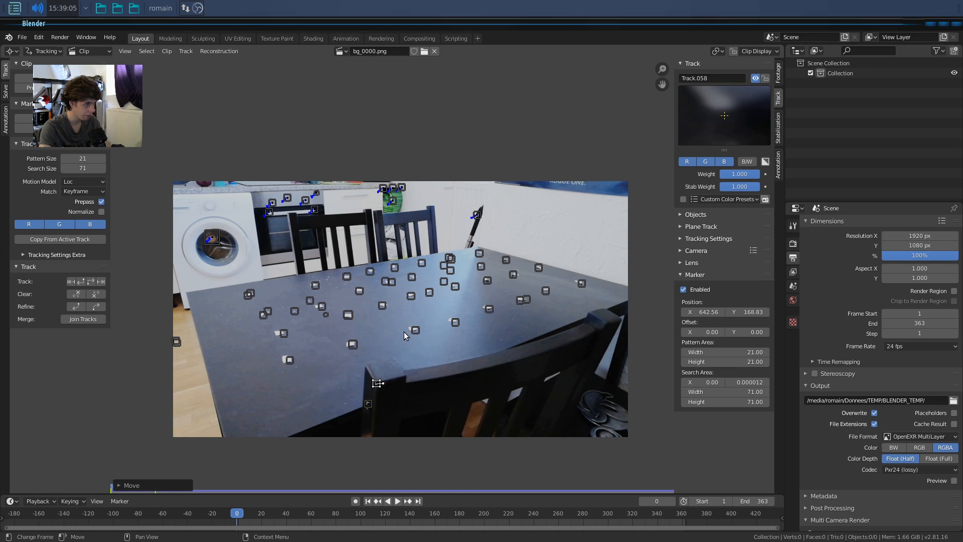
key(ctrl+z)
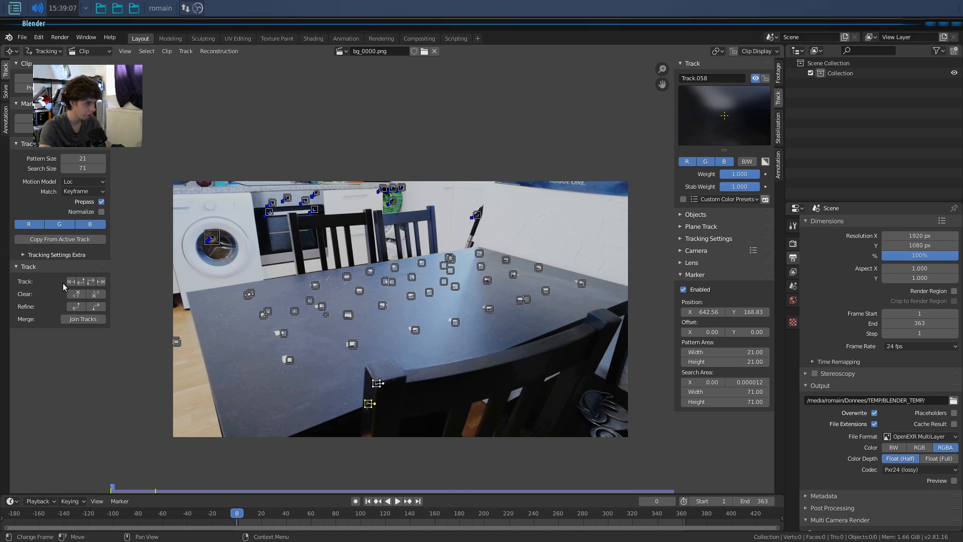
click(90, 282)
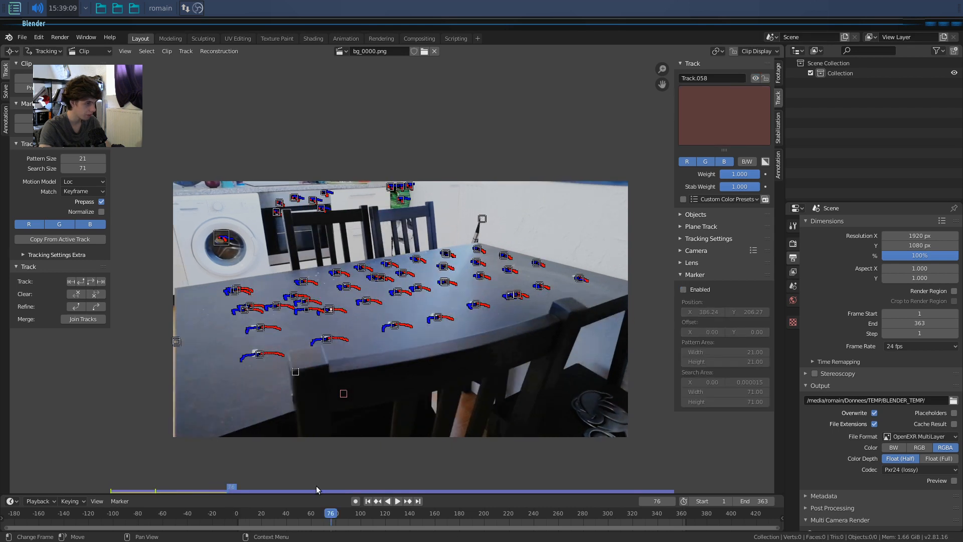
Go to frame 295 and add two markers on the highlights of the dark red pot, the lower one at about X 1047, Y 284.
drag(225, 491, 564, 528)
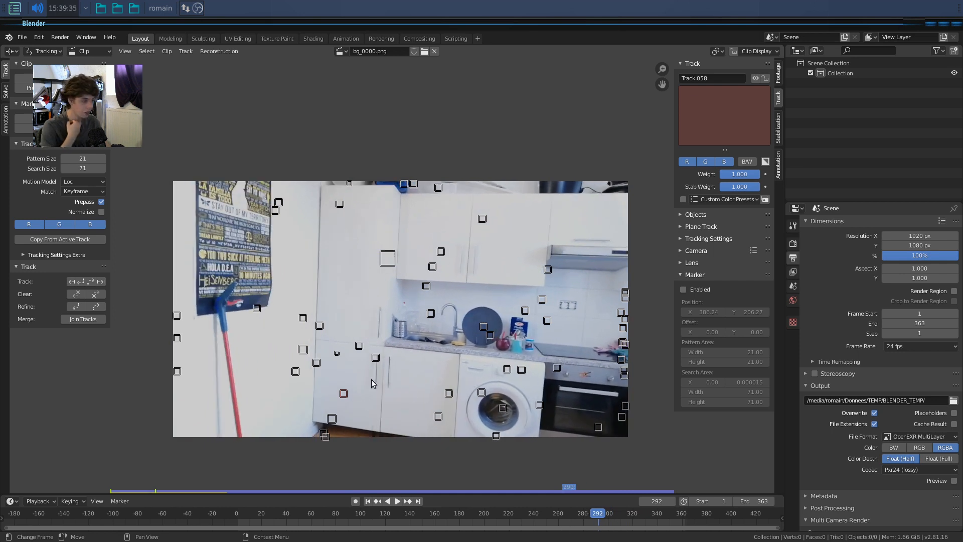
click(594, 517)
mouse_move(594, 515)
mouse_down()
mouse_move(541, 516)
mouse_move(622, 529)
mouse_move(602, 531)
mouse_up()
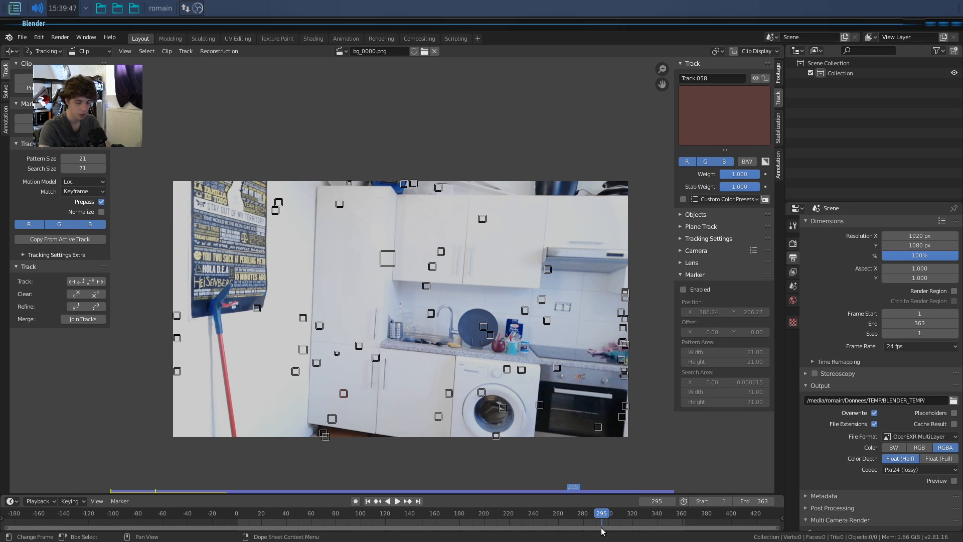
scroll(429, 349, up, 5)
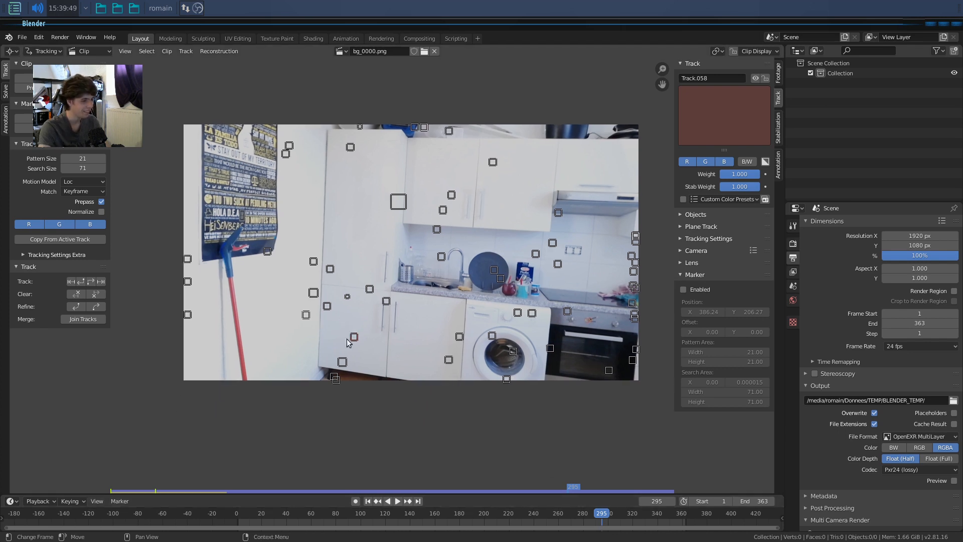
middle_drag(519, 396, 351, 394)
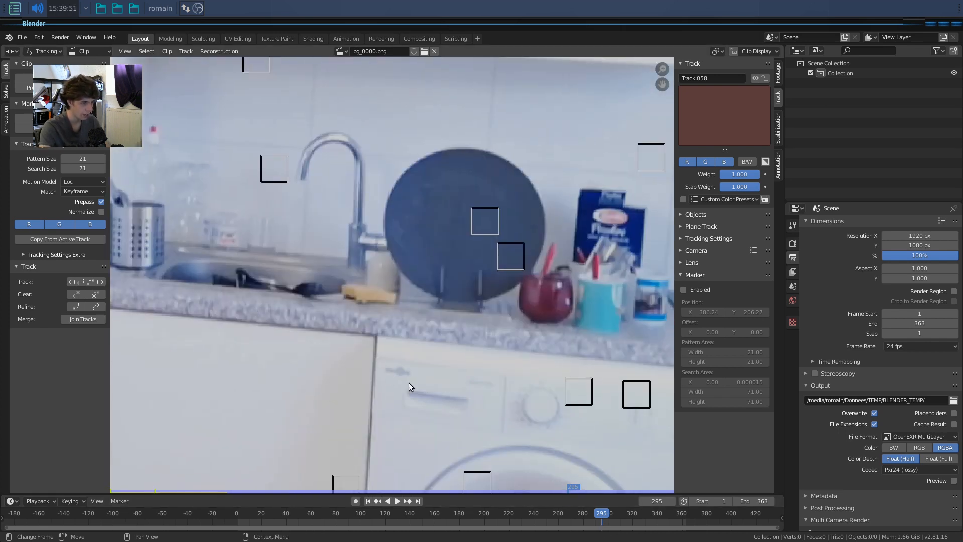
scroll(431, 398, up, 1)
middle_drag(406, 368, 362, 438)
middle_drag(487, 377, 276, 346)
scroll(311, 378, up, 3)
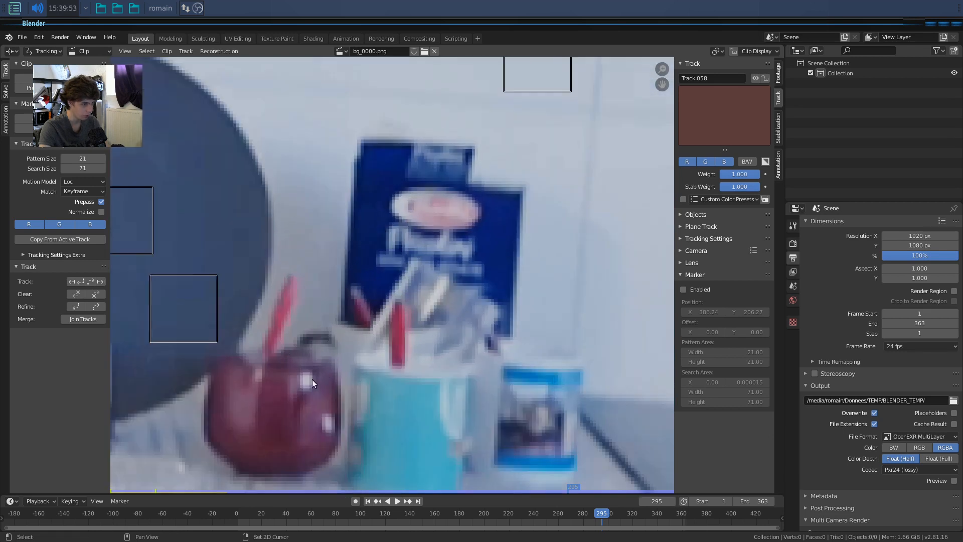
ctrl+click(309, 380)
ctrl+click(327, 427)
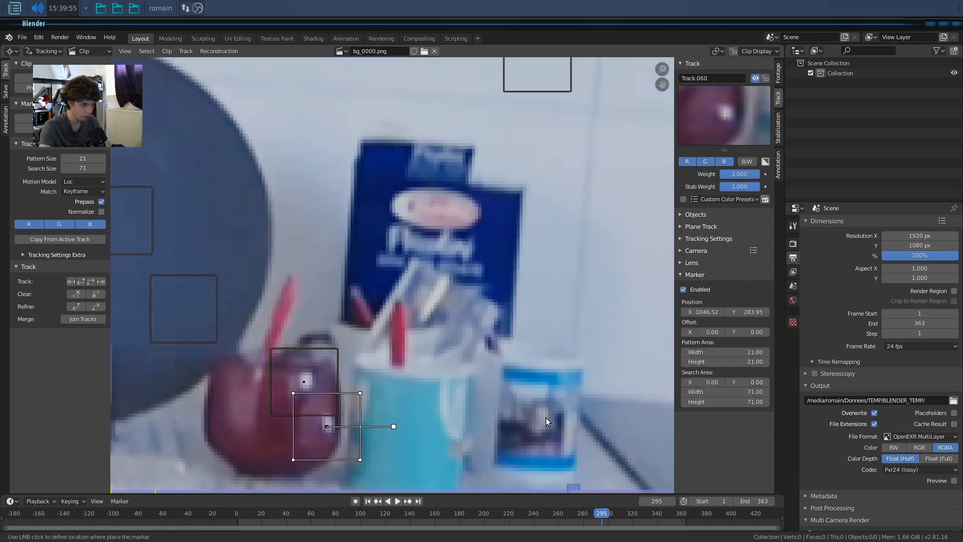
Add a marker on the small blue-and-white container at about X 1113, Y 286 and enlarge its pattern area to about 36 px.
ctrl+click(545, 434)
middle_drag(602, 458, 528, 390)
scroll(529, 390, down, 1)
key(g)
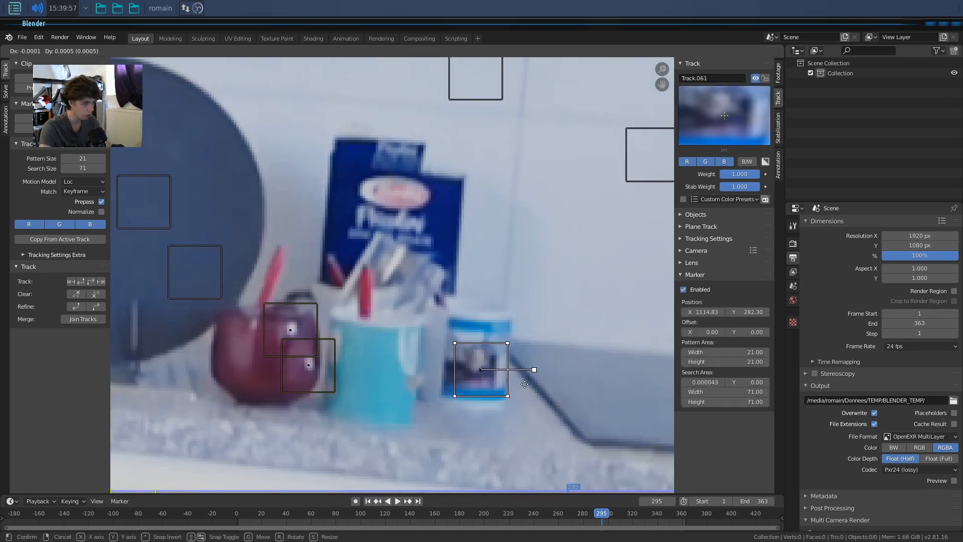
key(s)
click(553, 428)
key(s)
click(548, 423)
Add a marker on the dark blue box behind the utensil cup at frame 295.
middle_drag(436, 234, 433, 300)
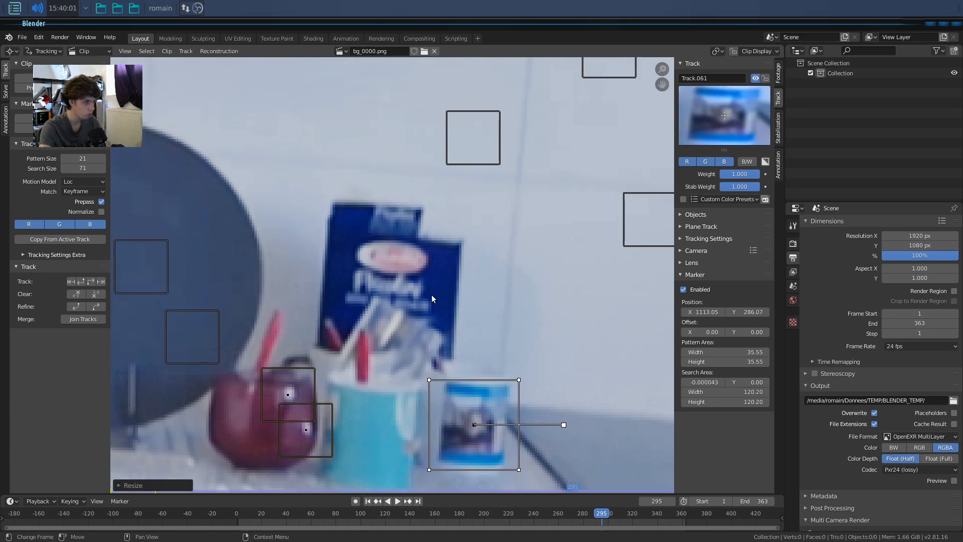
ctrl+click(408, 280)
scroll(441, 315, down, 1)
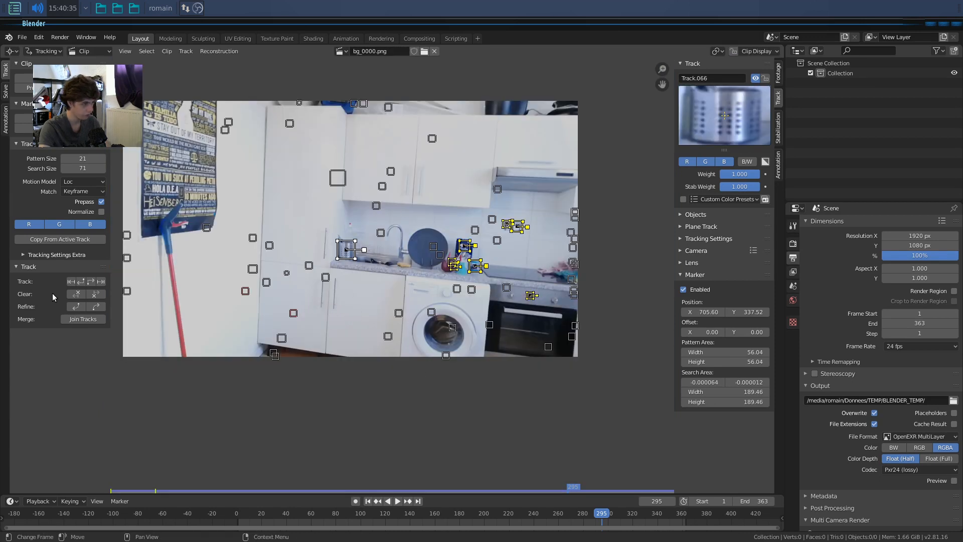
Track the selected kitchen markers backward from frame 295, return to that frame, and track them forward.
click(82, 282)
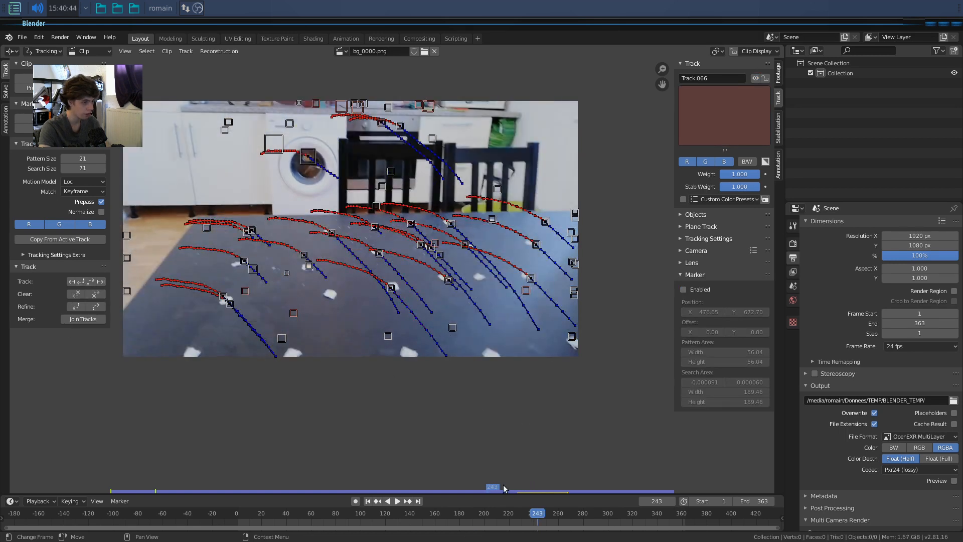
drag(495, 489, 568, 491)
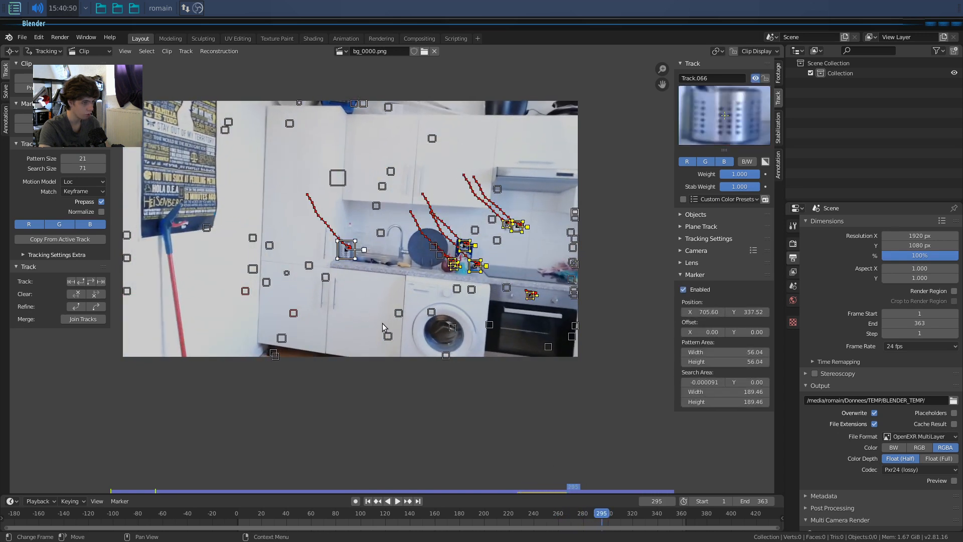
click(94, 281)
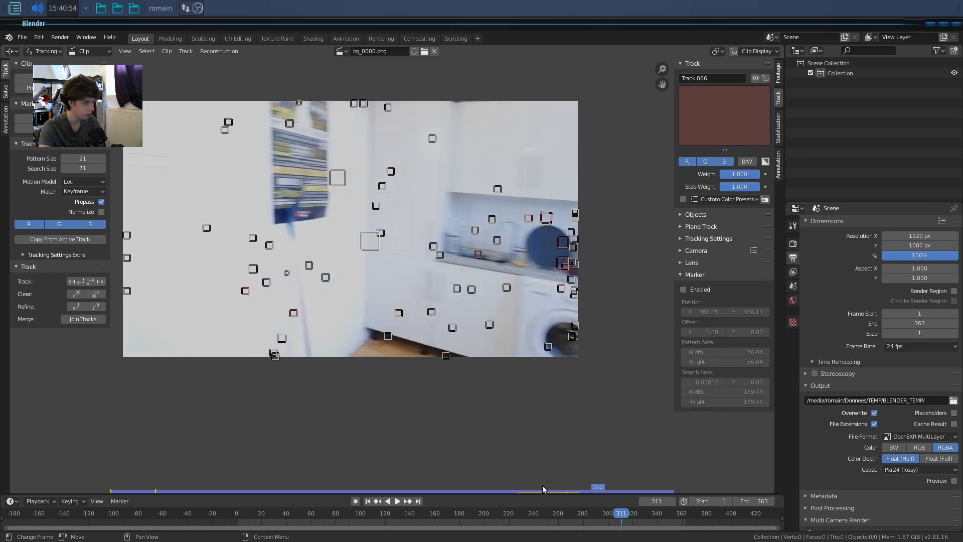
Move to frame 302 and set the scene's end frame to 302.
drag(608, 489, 580, 493)
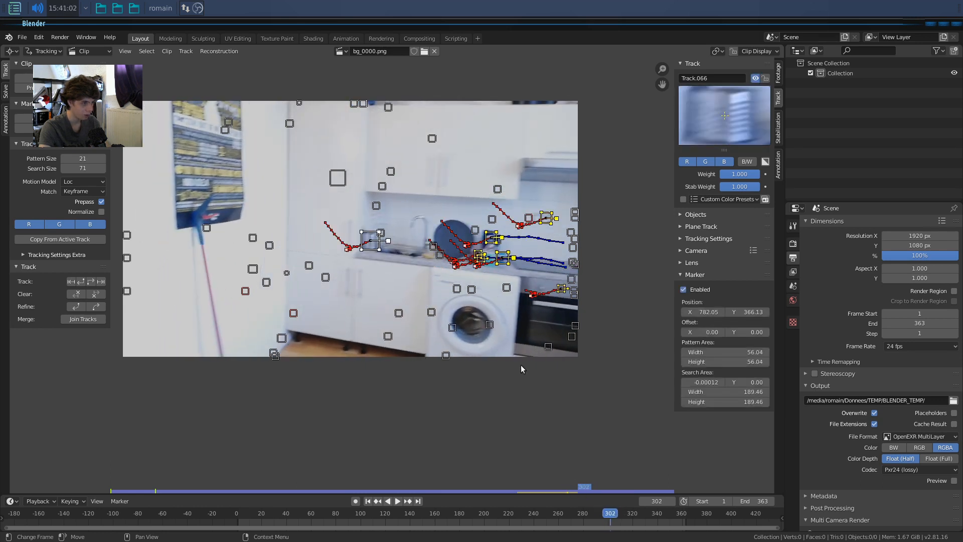
click(913, 325)
text(302)
key(Return)
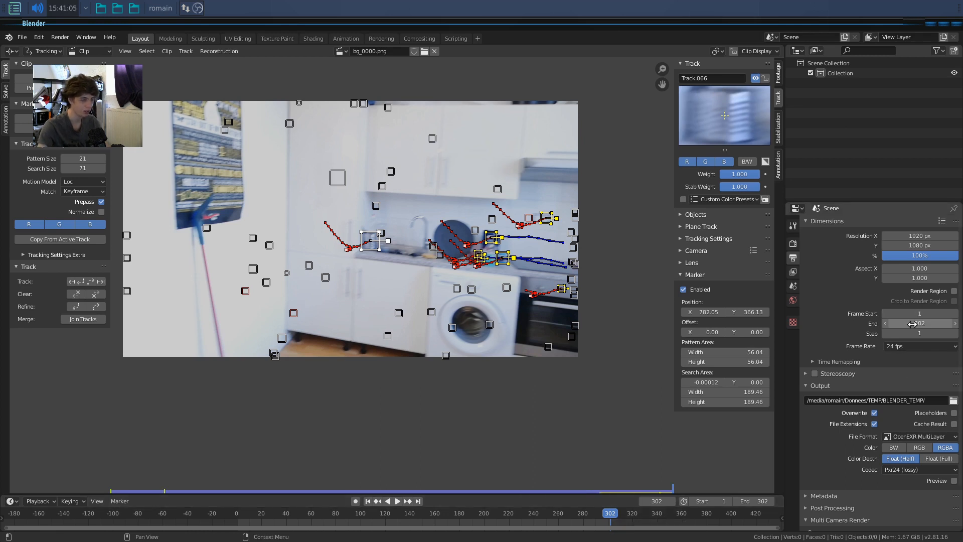
Lock the selected kitchen tracks, then scrub through the clip back to frame 0 to check them.
click(577, 488)
drag(579, 488, 644, 490)
key(ctrl+l)
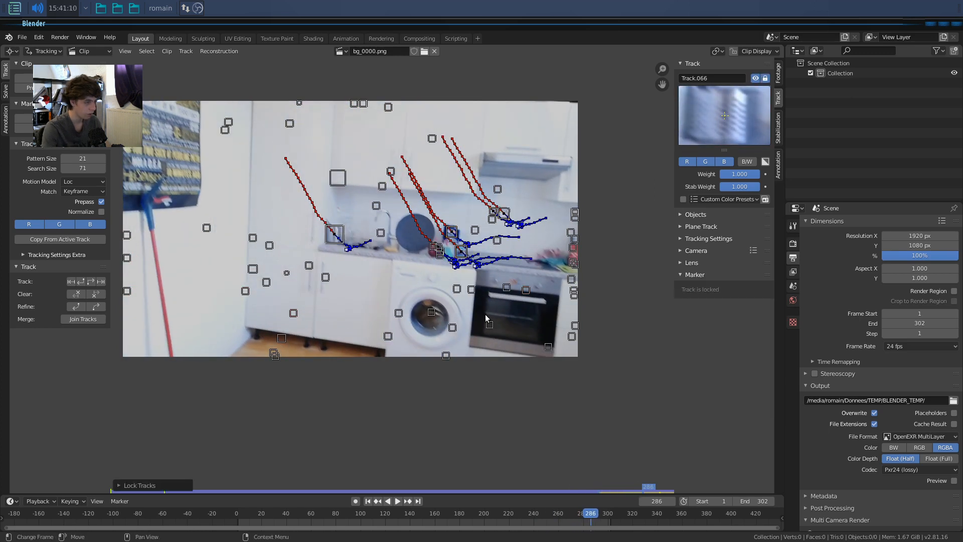
click(665, 489)
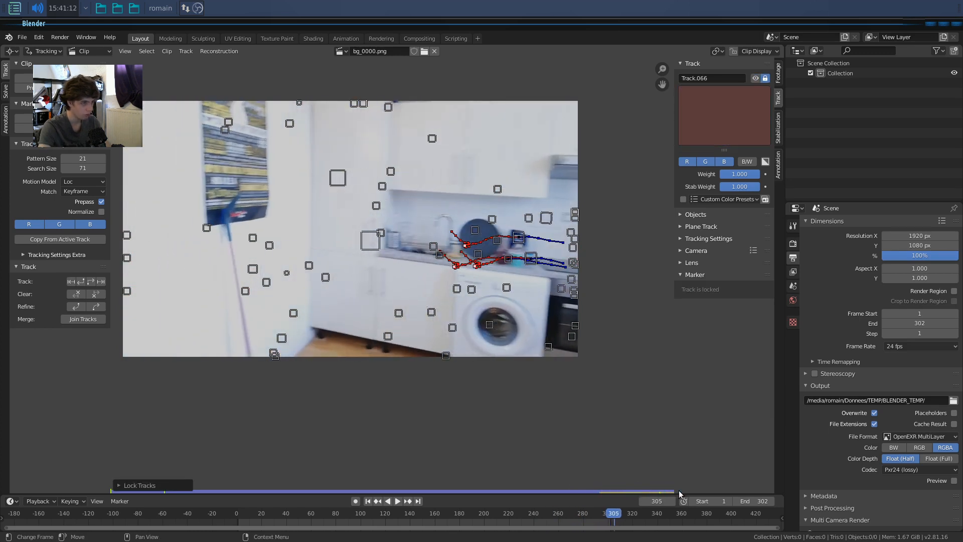
drag(664, 492, 140, 483)
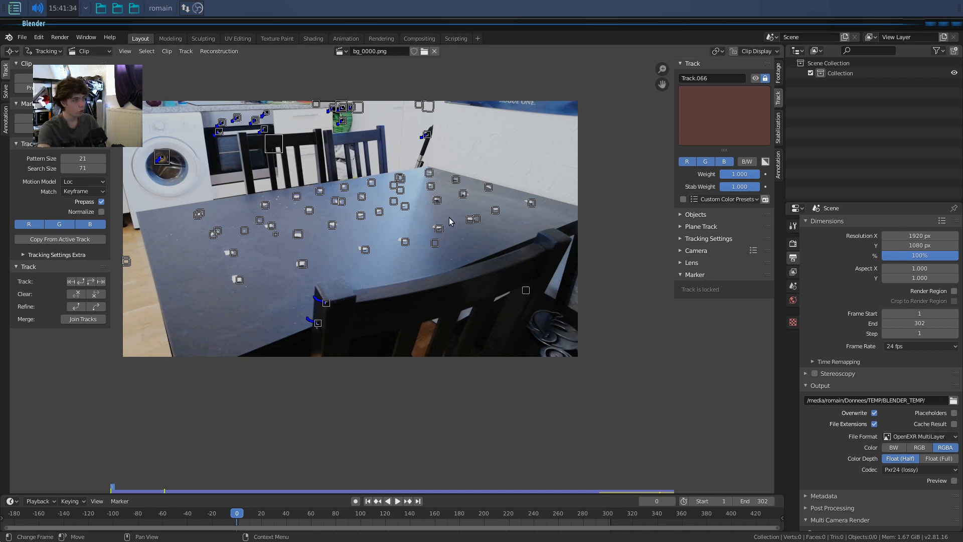
Save the project as tracking.blend in the tracking folder.
middle_drag(439, 276, 456, 284)
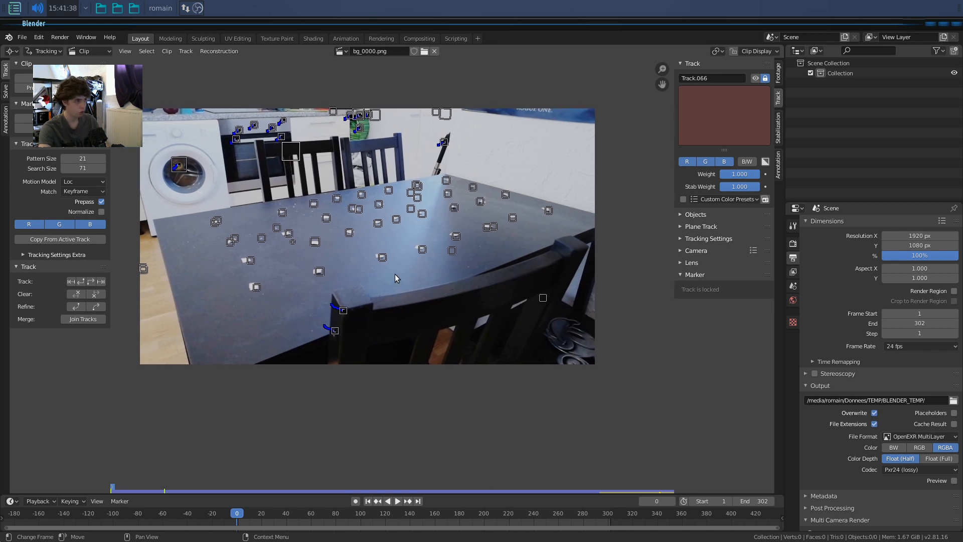
key(ctrl+s)
click(324, 493)
text(trac)
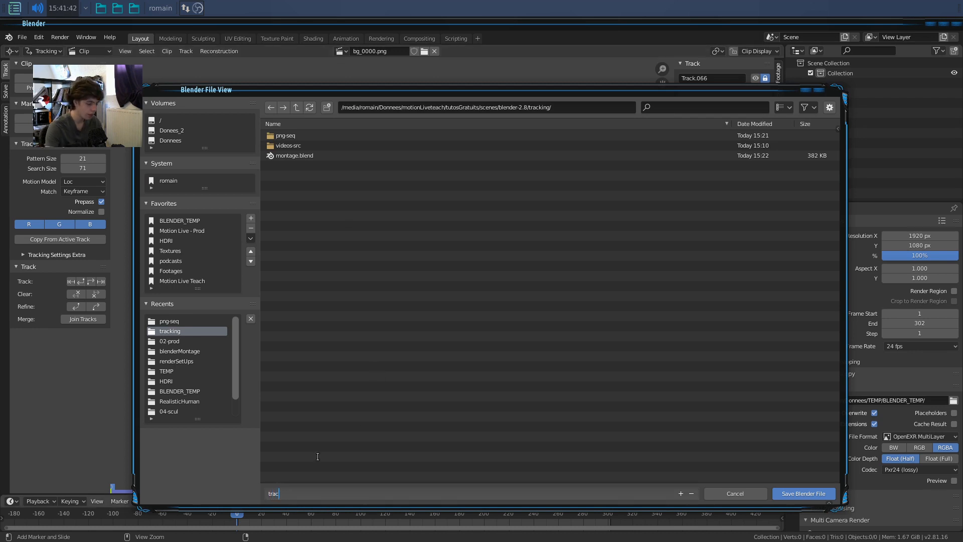
key(Return)
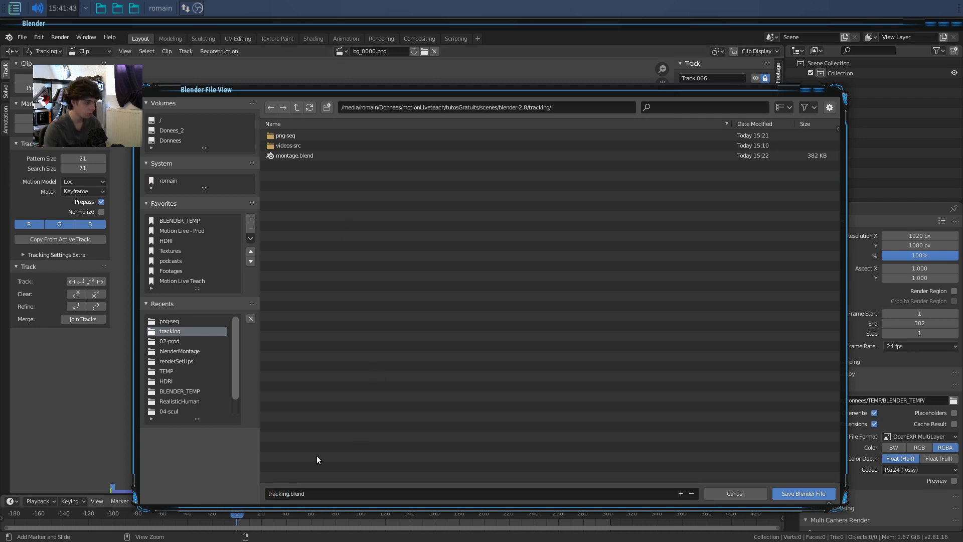
click(787, 494)
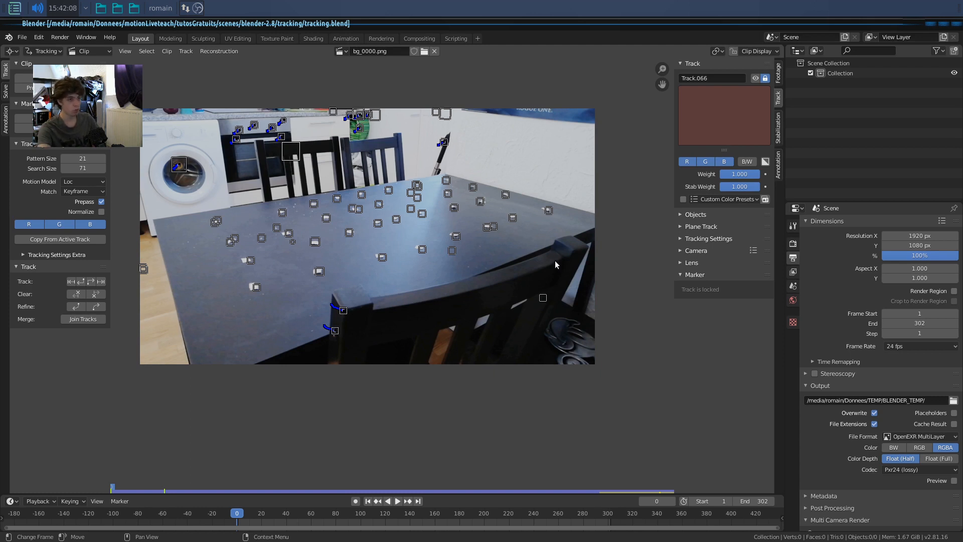
Show the clip's camera and lens settings and set the focal length to 27 mm.
click(693, 250)
click(692, 250)
click(689, 253)
click(698, 324)
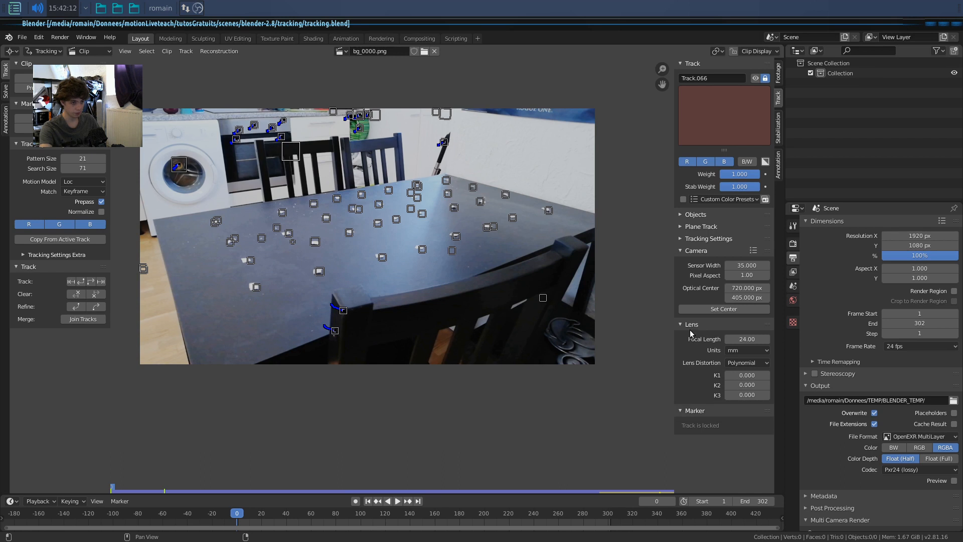
click(745, 340)
text(28)
key(Return)
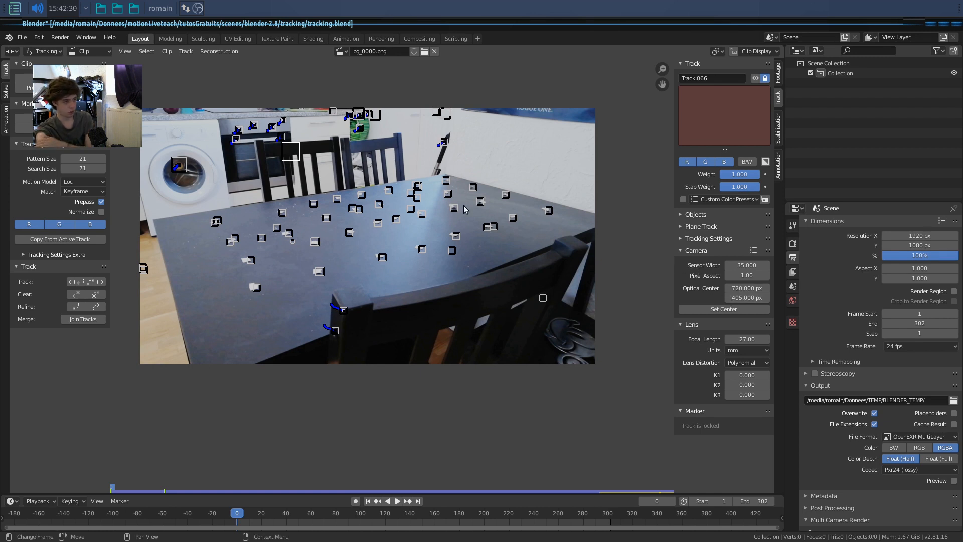
Check the tracks around frames 85 and 48, then solve the camera motion with Refine kept at Nothing.
click(360, 237)
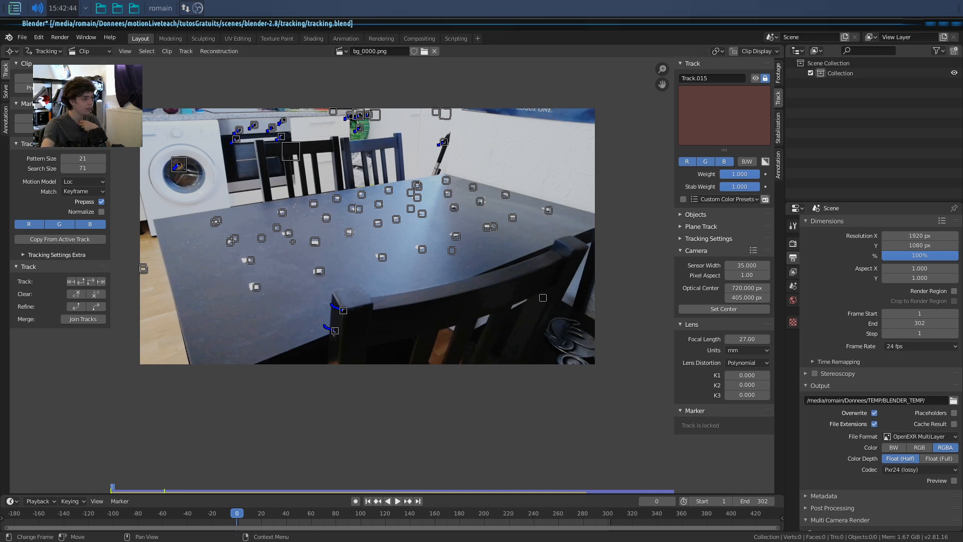
click(6, 98)
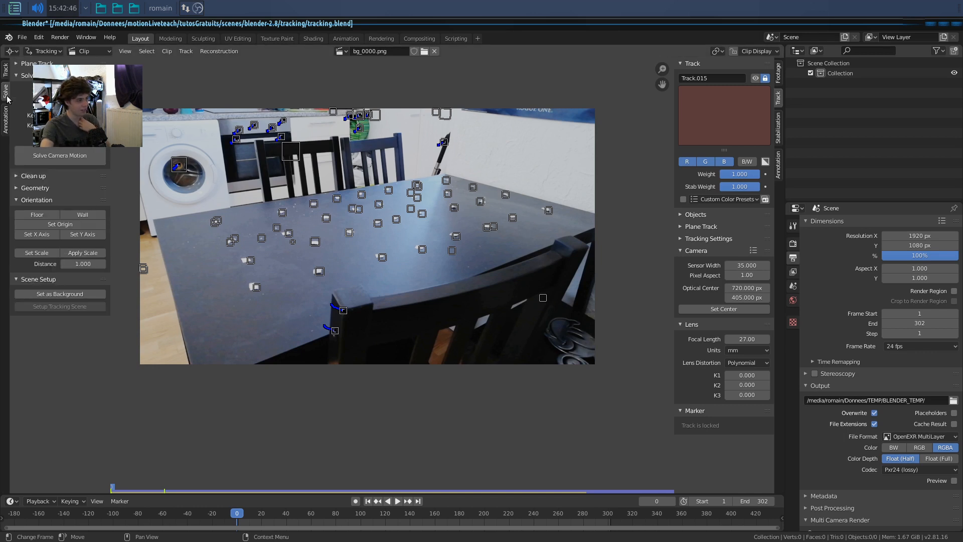
click(30, 63)
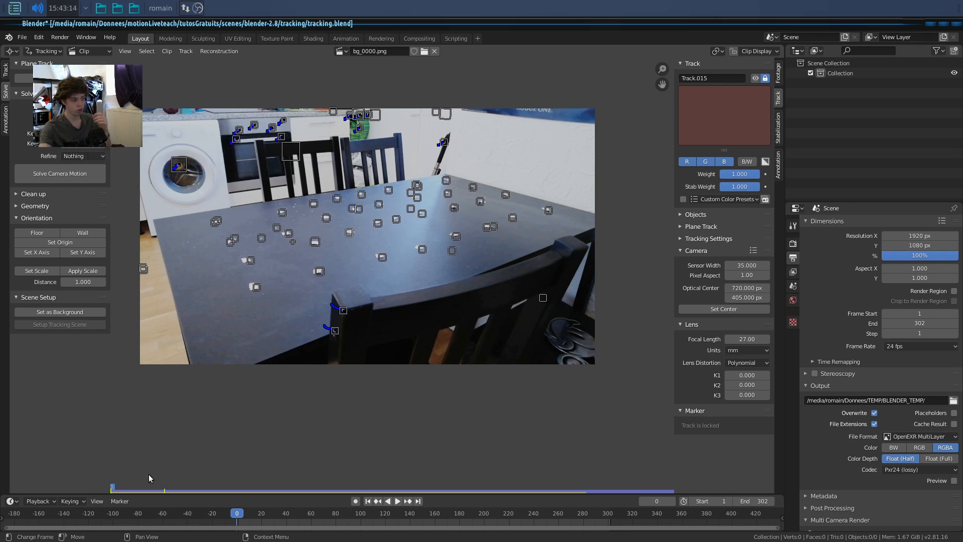
mouse_move(136, 491)
mouse_down()
mouse_move(414, 475)
mouse_move(261, 483)
mouse_move(271, 488)
mouse_up()
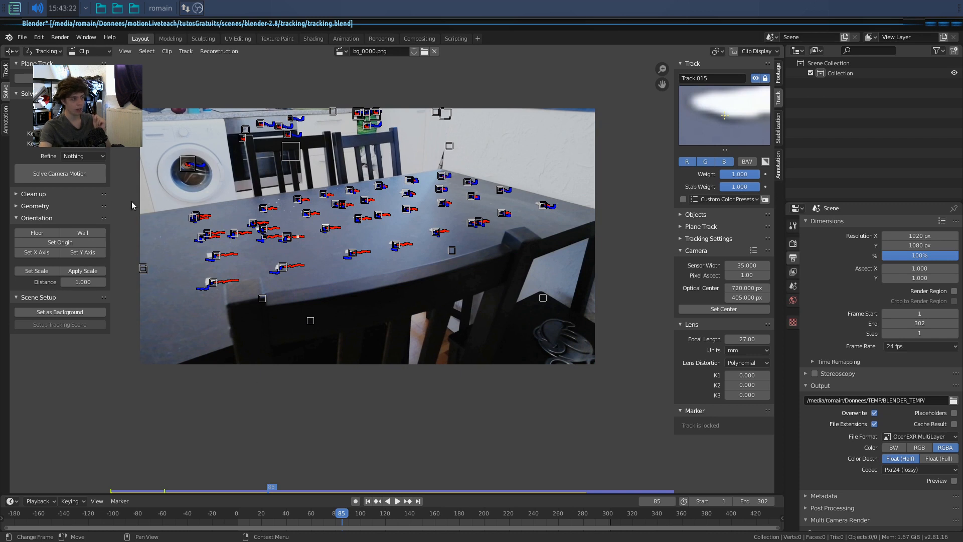
mouse_move(266, 480)
mouse_down()
mouse_move(181, 495)
mouse_move(520, 493)
mouse_move(203, 488)
mouse_up()
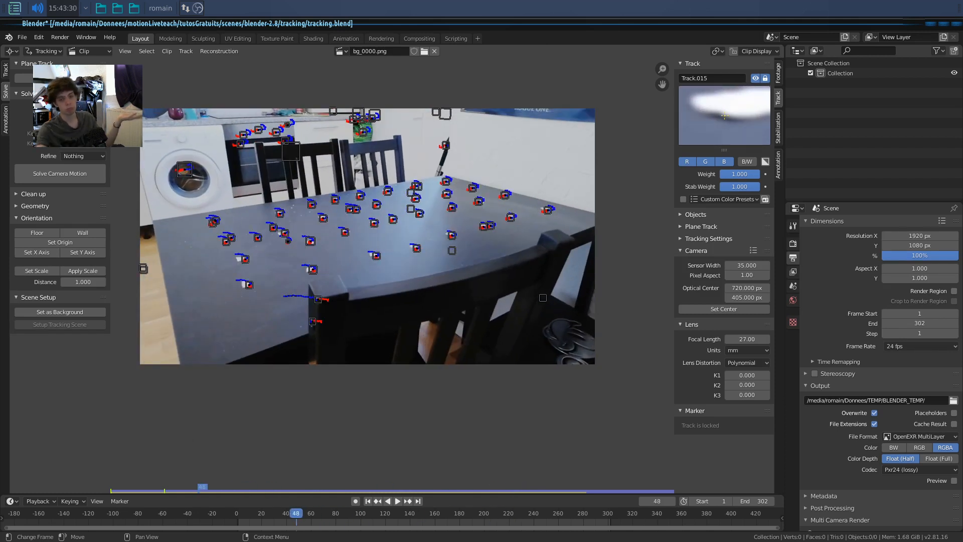
click(93, 156)
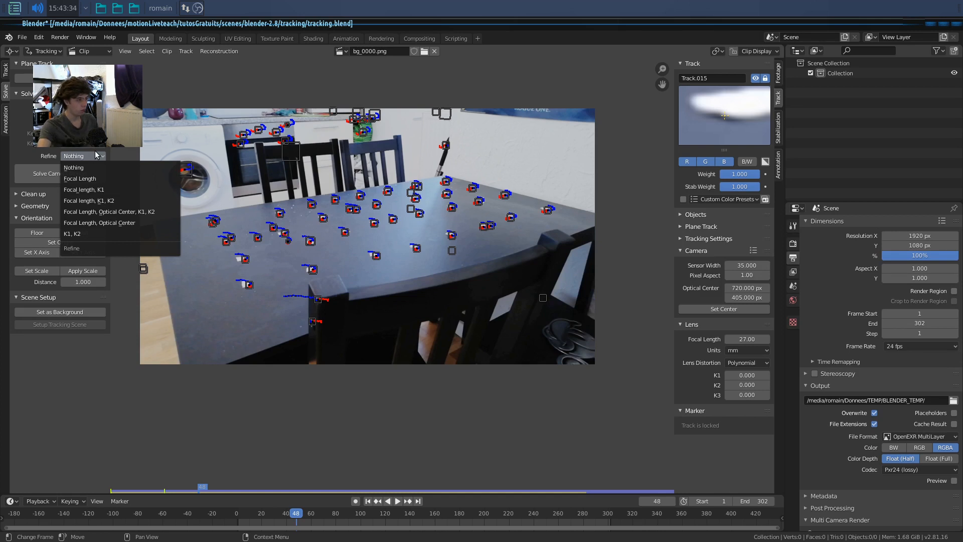
click(96, 154)
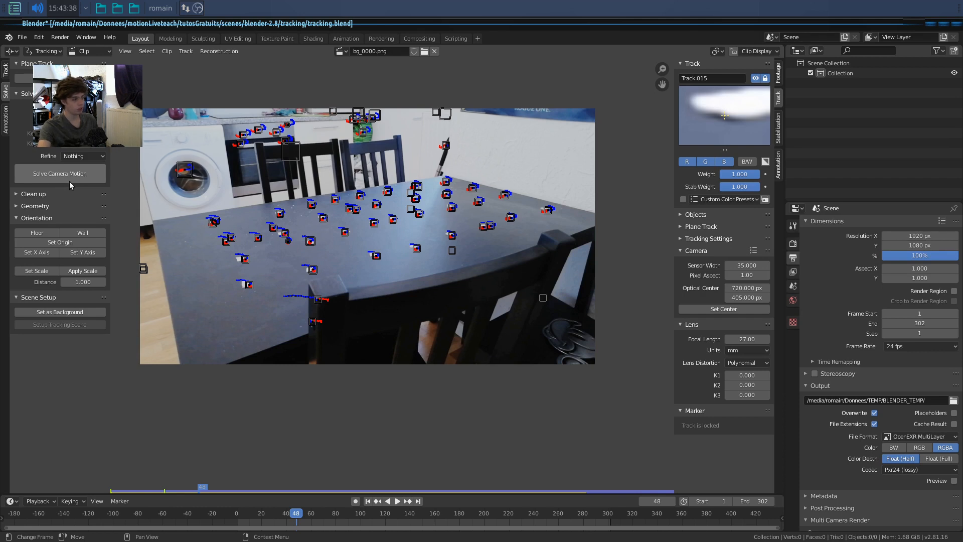
click(52, 197)
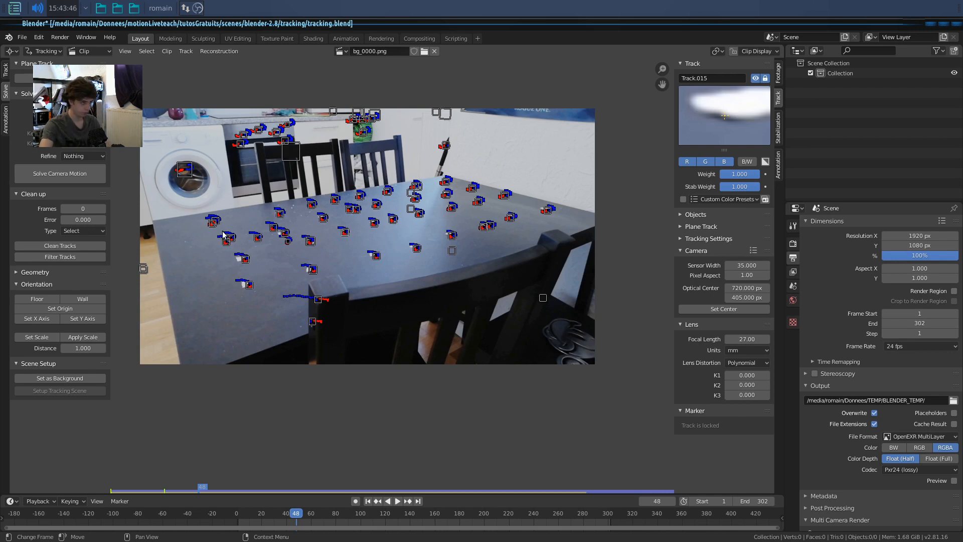
click(84, 176)
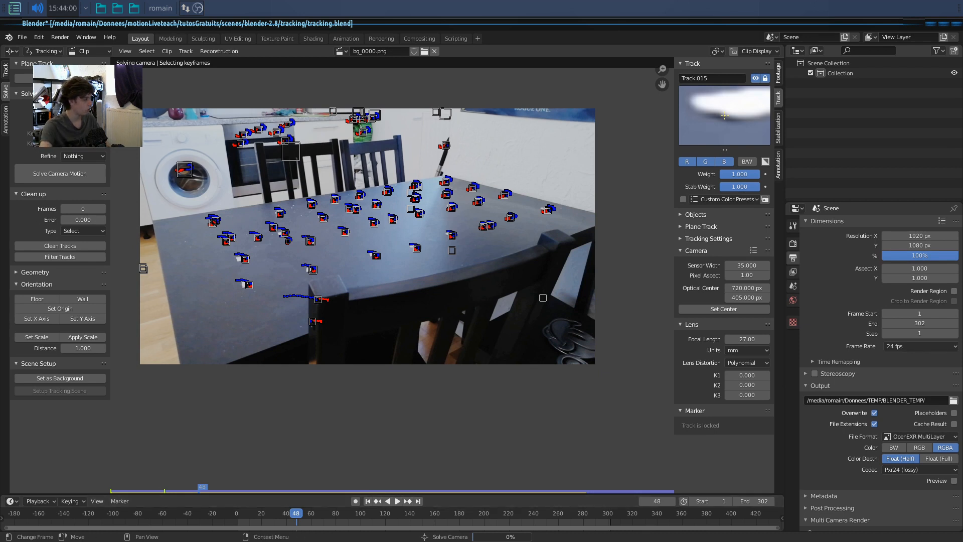
Switch to the Terminal and review the camera solver's log output.
key(alt+Tab)
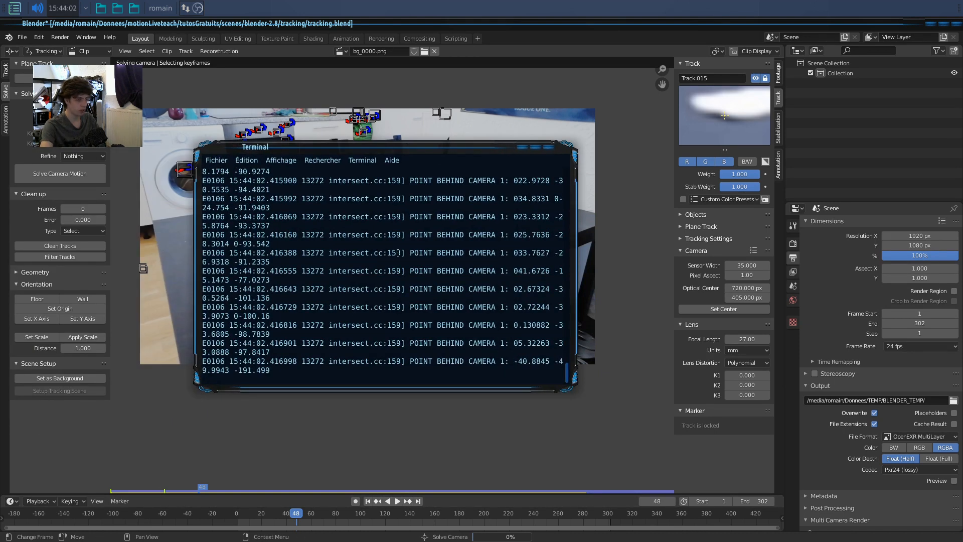
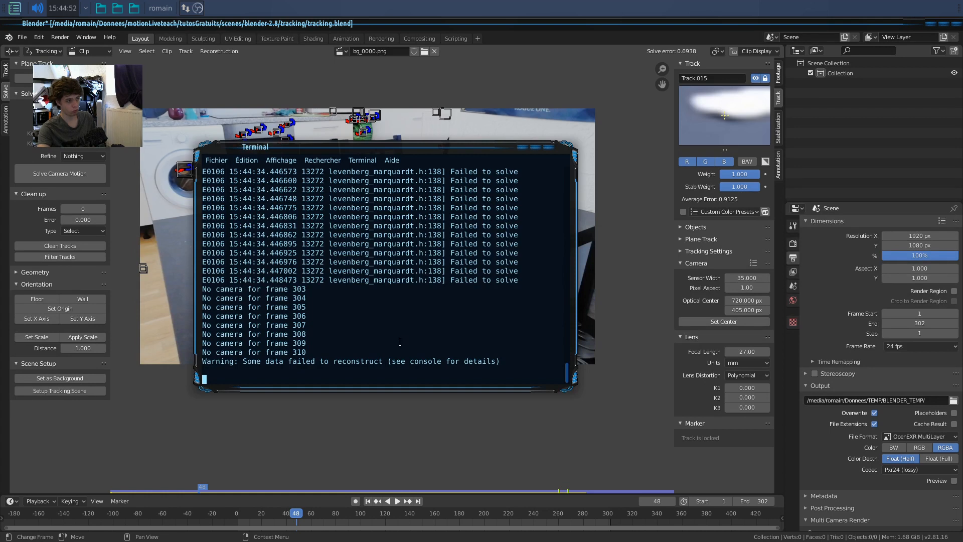
scroll(400, 342, up, 4)
scroll(399, 352, down, 4)
scroll(451, 350, up, 20)
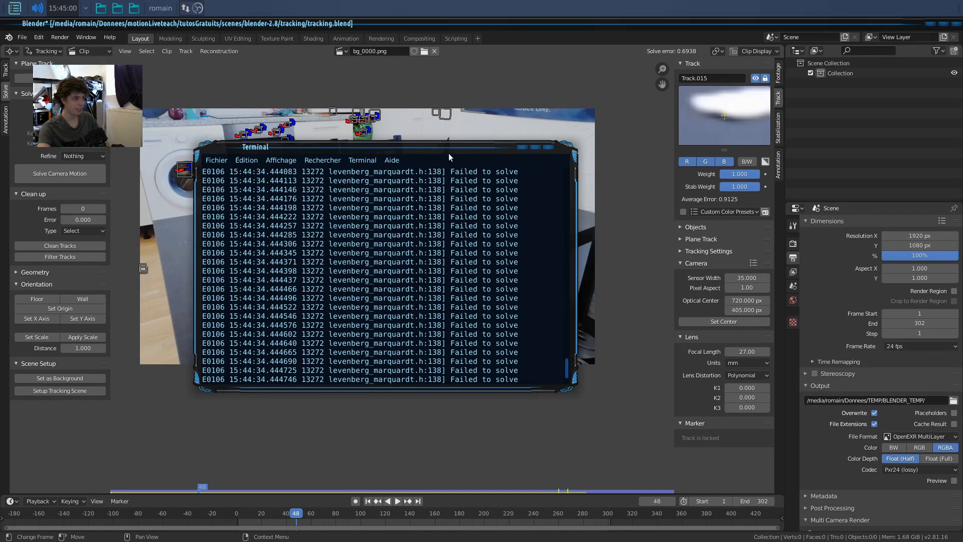
Split the clip editor area at frame 38 and turn the new area into a 3D Viewport beside the footage.
drag(449, 152, 0, 176)
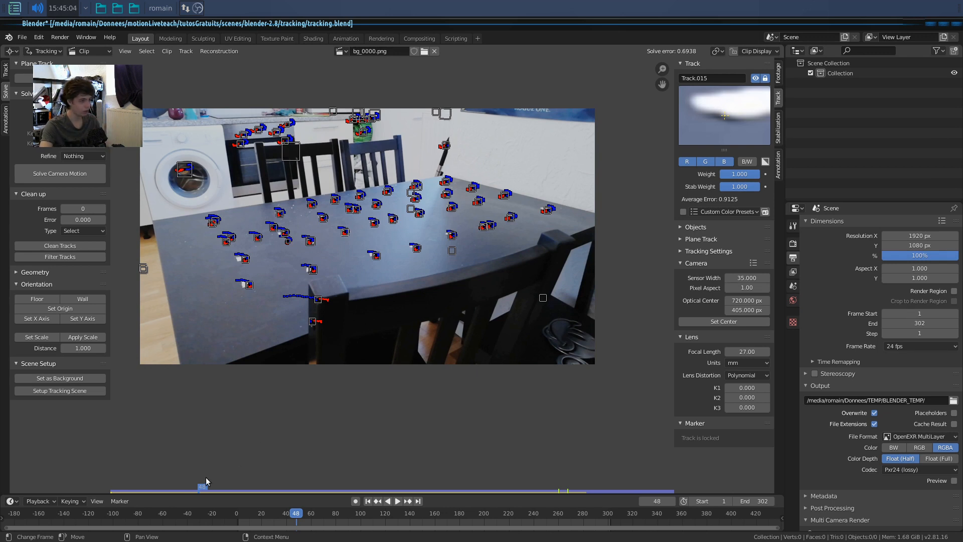
drag(217, 486, 182, 490)
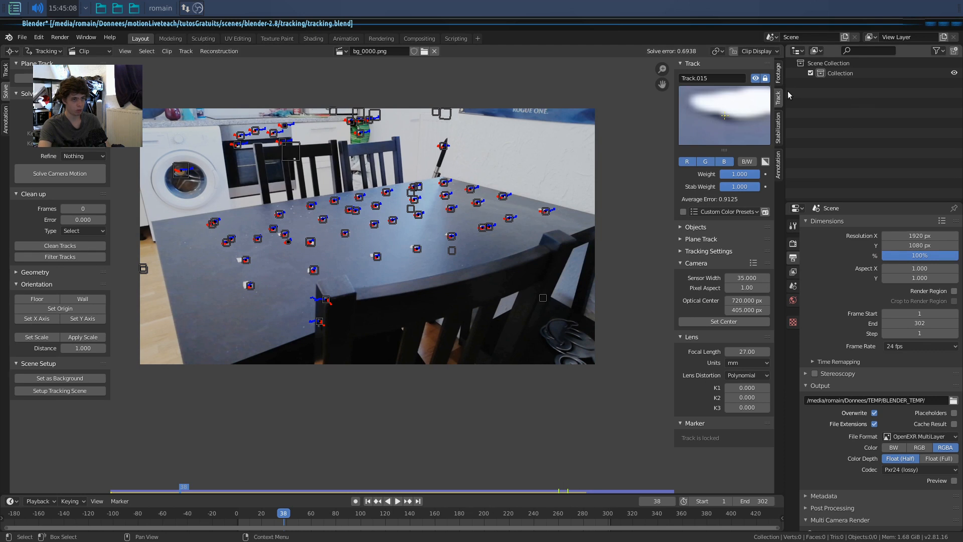
drag(771, 49, 433, 72)
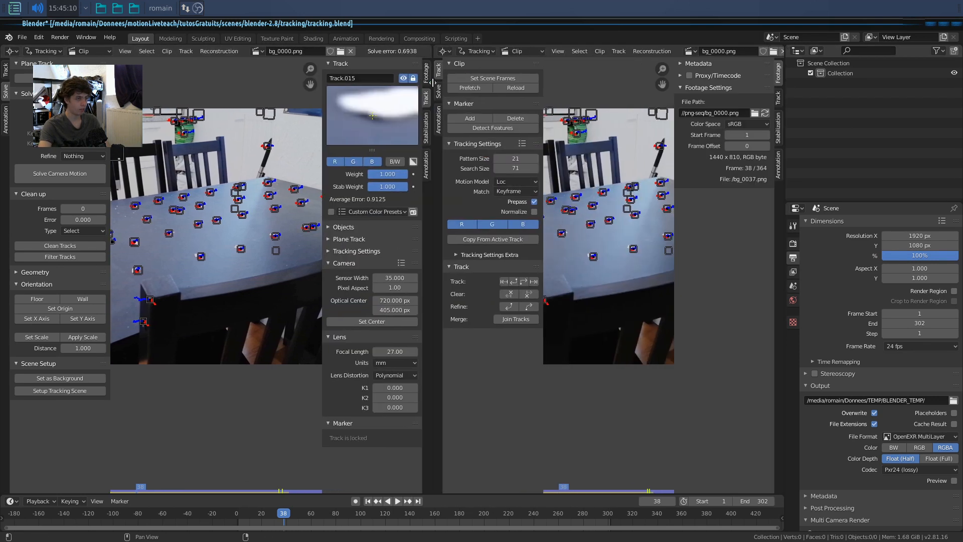
click(448, 53)
mouse_move(465, 53)
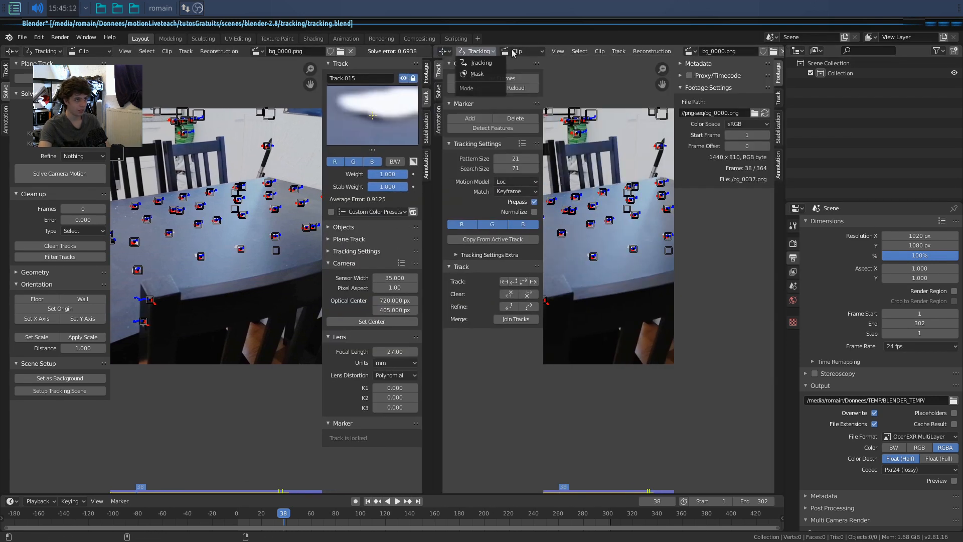
click(465, 89)
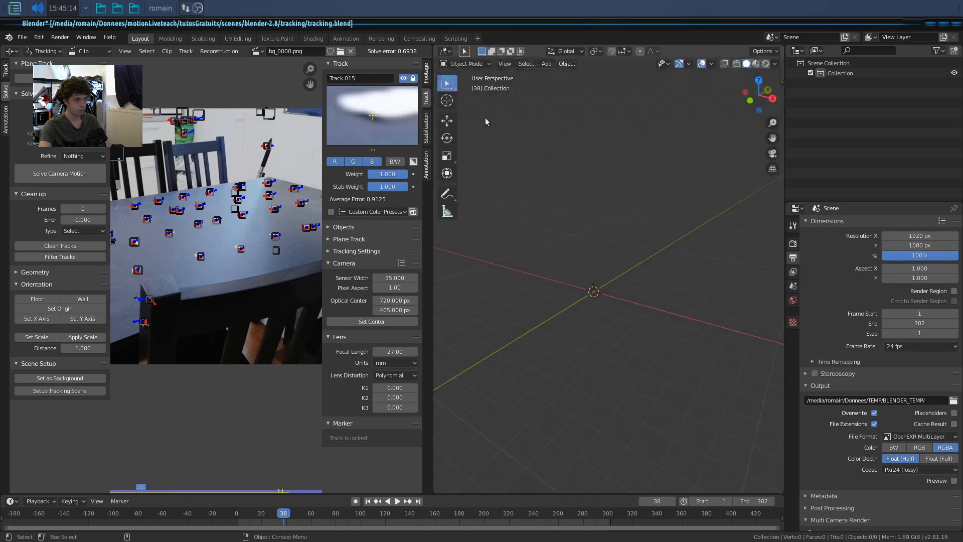
middle_drag(567, 325, 585, 314)
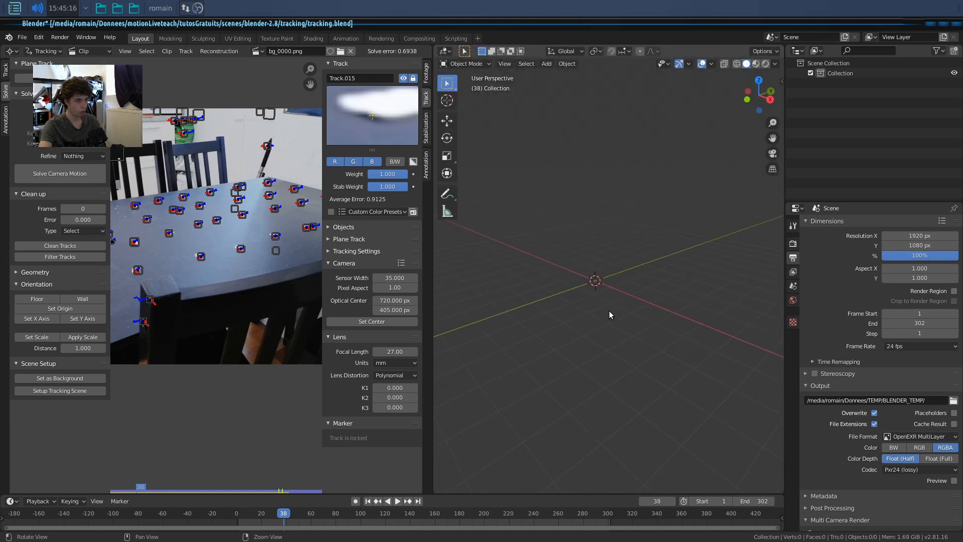
drag(434, 276, 460, 277)
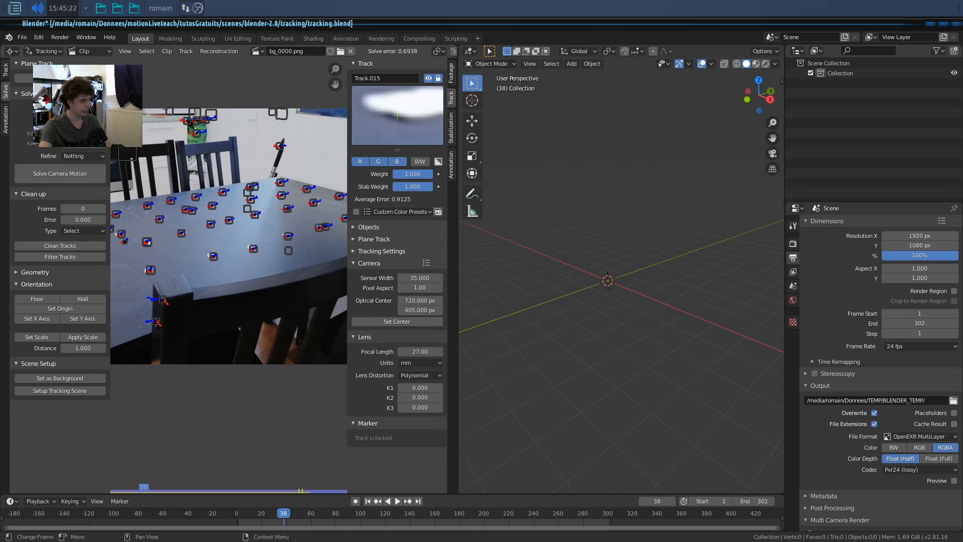
Play and scrub the footage from frame 2 to frame 182 to examine the tracked markers.
key(space)
drag(339, 515, 239, 517)
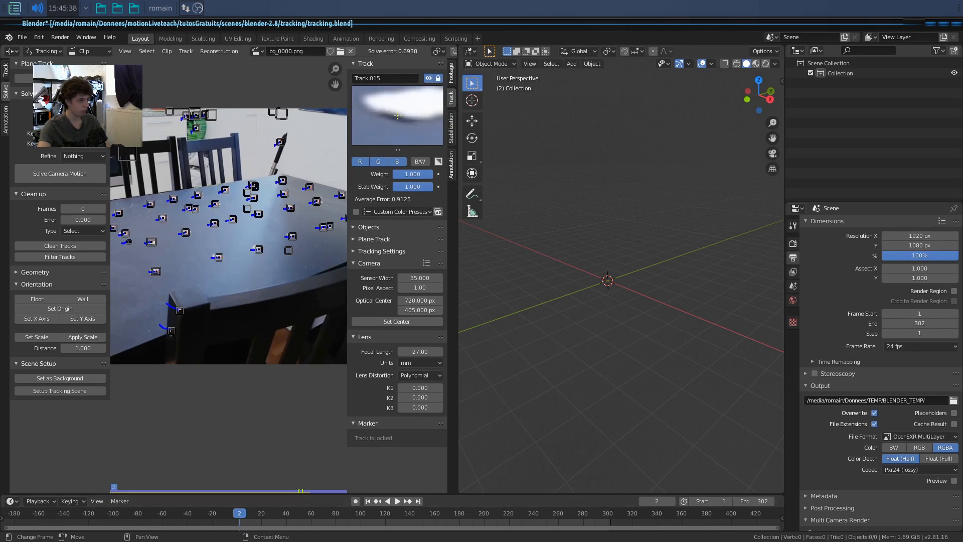
key(space)
drag(278, 526, 457, 539)
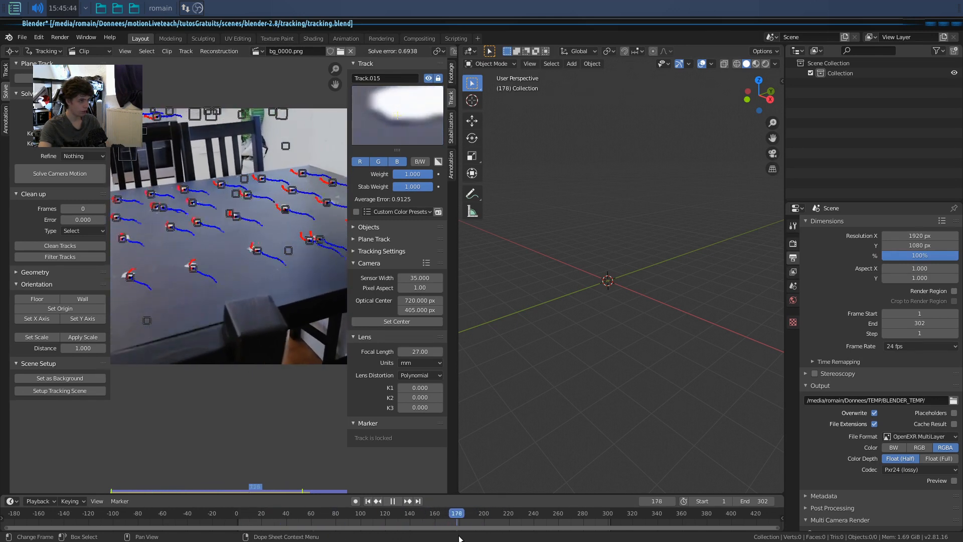
key(space)
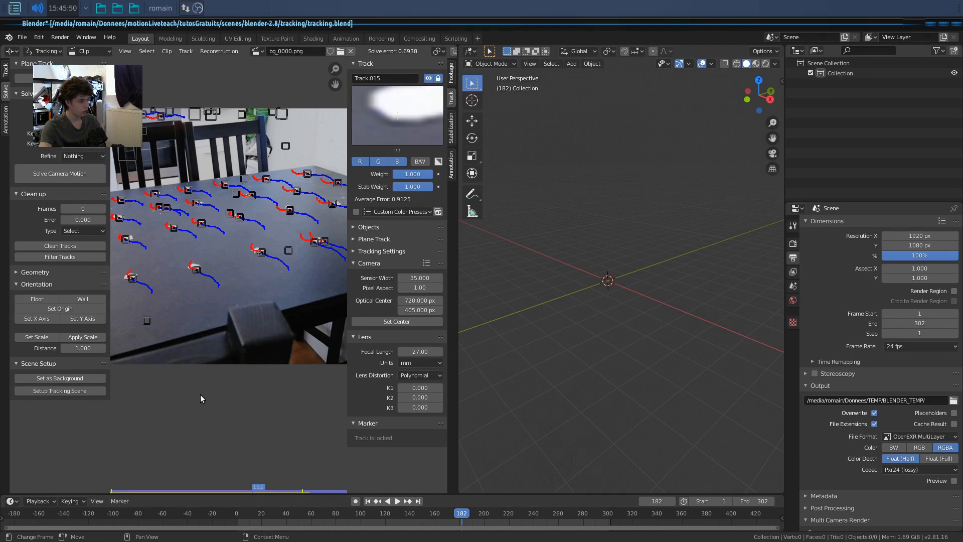
Solve the camera motion again with the current tracks and lens settings.
click(34, 272)
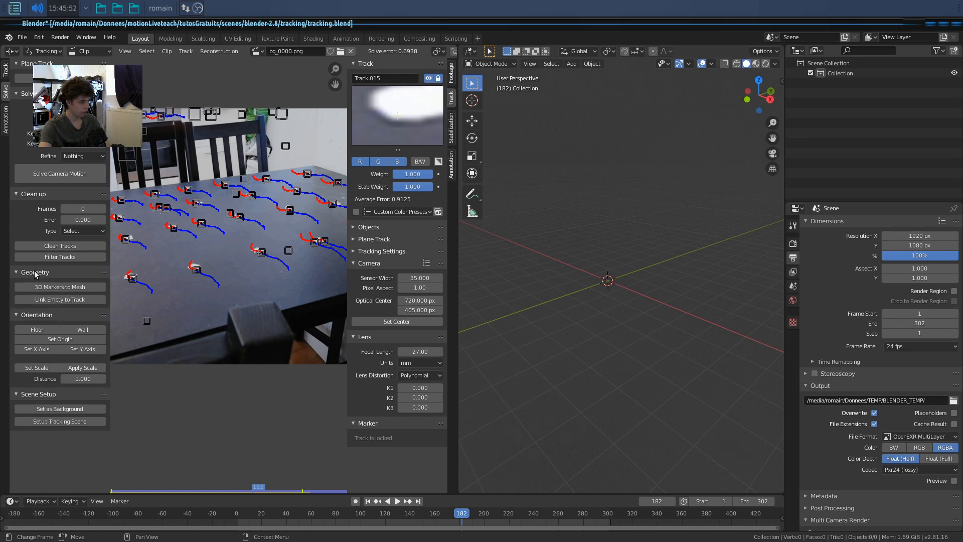
click(34, 272)
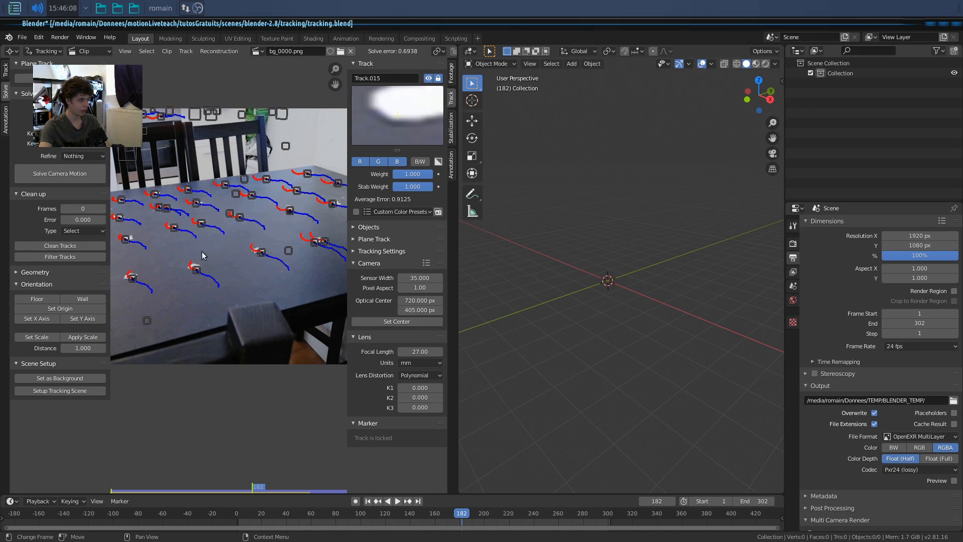
click(86, 175)
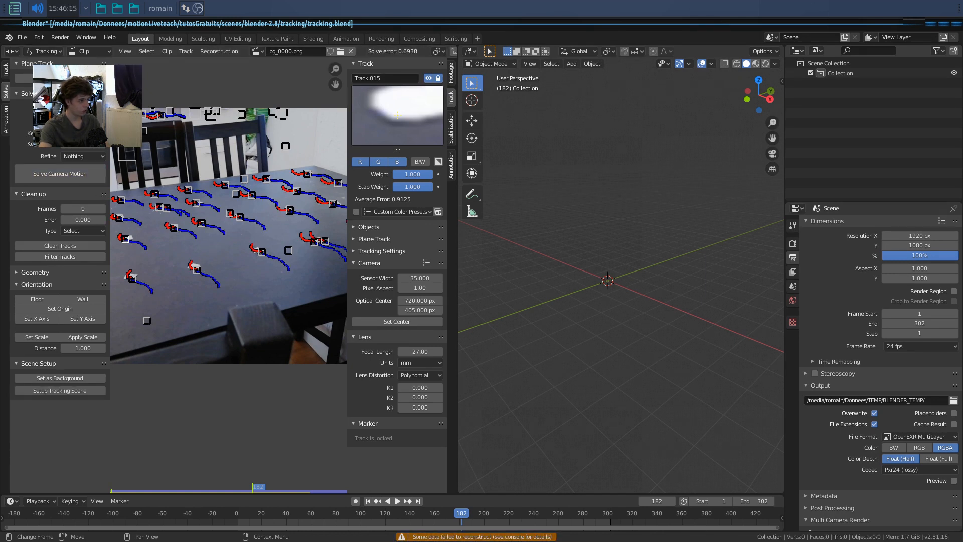
drag(0, 236, 0, 168)
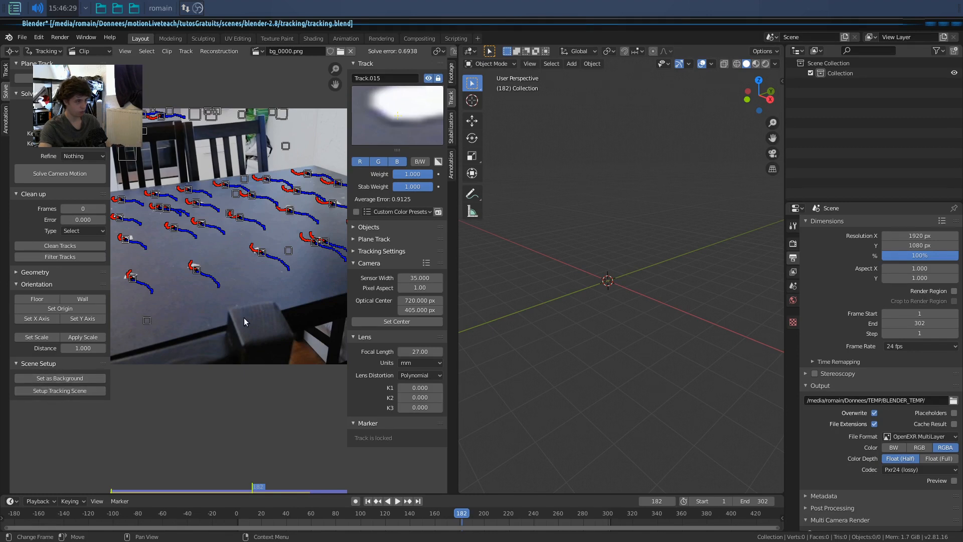
Set up the tracking scene from the solved clip and go back to frame 1.
click(74, 390)
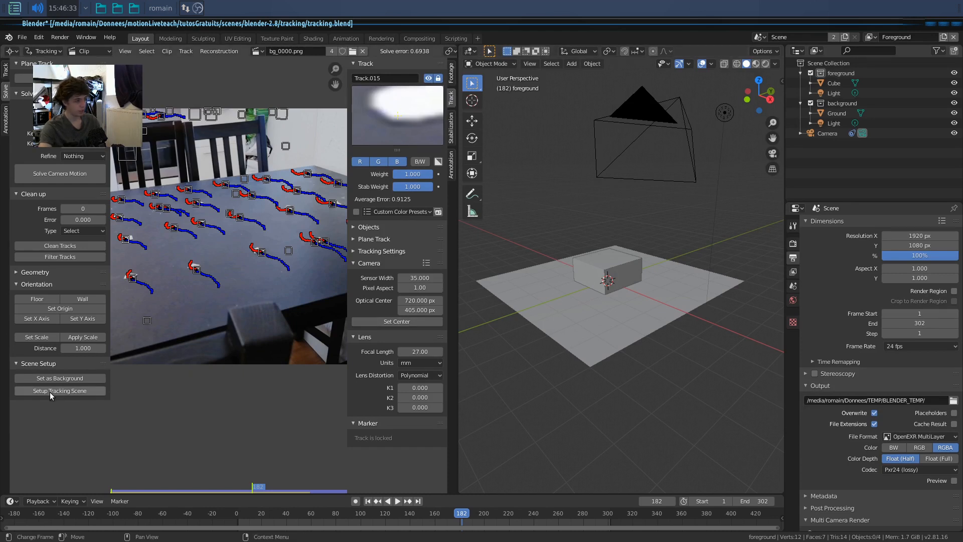
scroll(627, 351, down, 3)
alt+drag(627, 351, 604, 364)
drag(463, 516, 297, 532)
drag(372, 532, 239, 529)
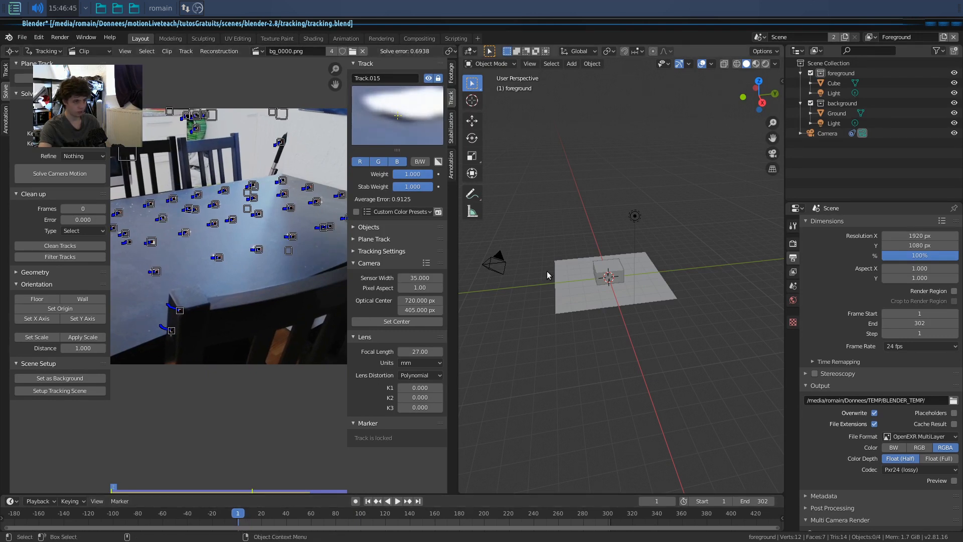
Look through the solved camera and play the footage to check how the cube and ground follow the shot.
middle_drag(564, 309, 597, 290)
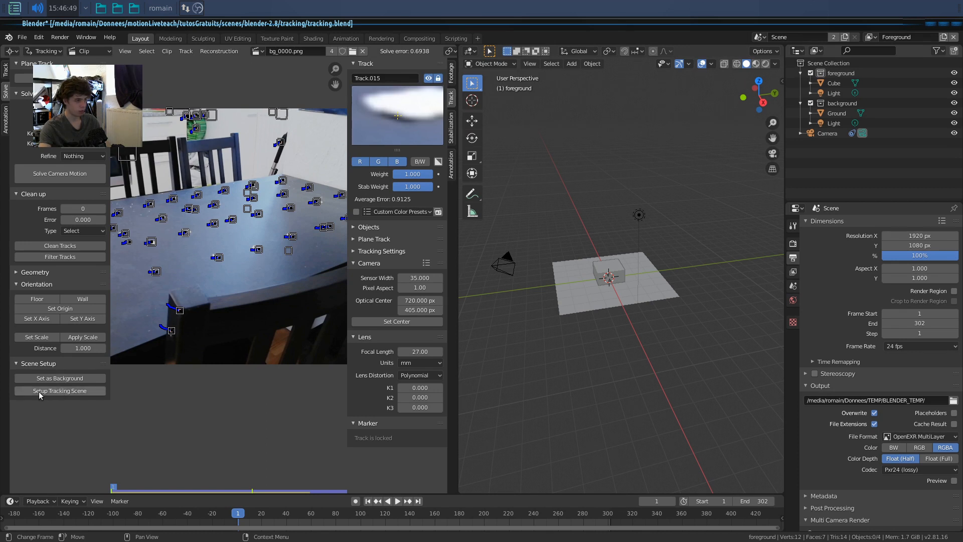
middle_drag(619, 357, 616, 329)
click(637, 279)
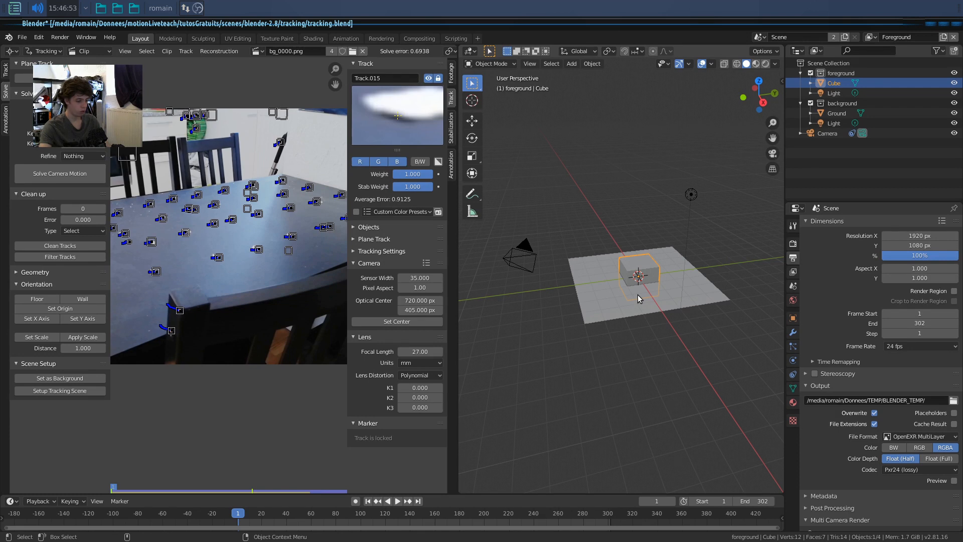
key(KP_0)
click(649, 398)
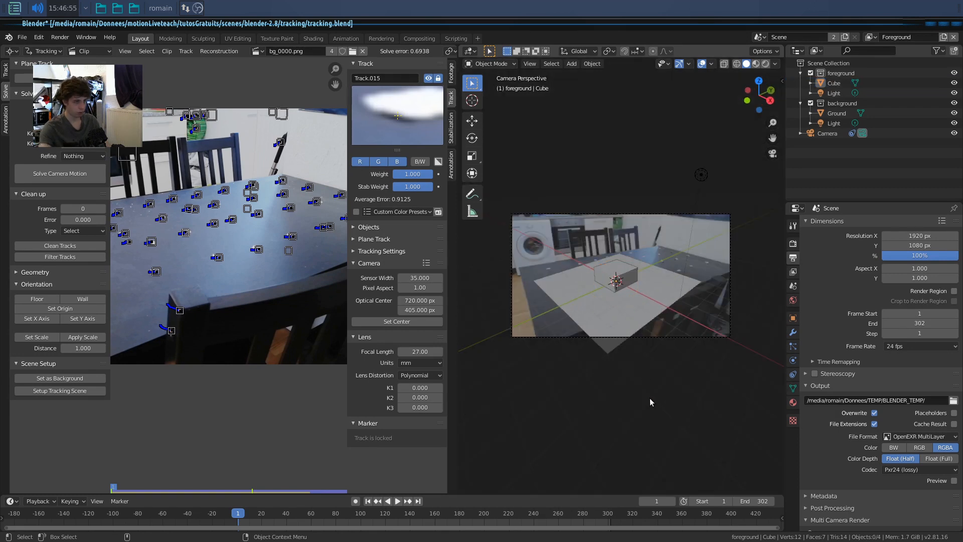
key(space)
drag(275, 518, 388, 520)
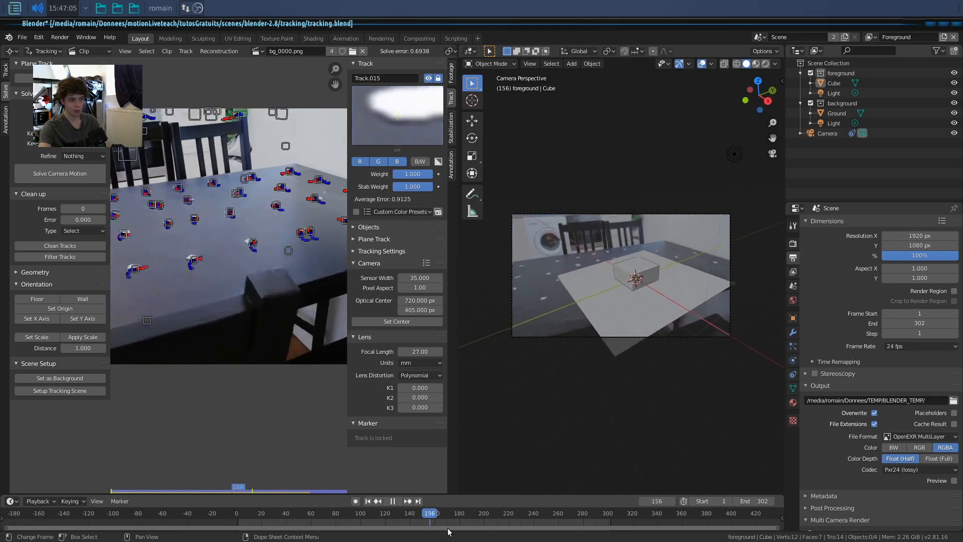
click(282, 525)
drag(283, 525, 238, 528)
key(space)
Return to the free 3D view and convert the solved 3D markers to a mesh.
key(KP_0)
middle_drag(582, 312, 616, 325)
scroll(618, 330, down, 3)
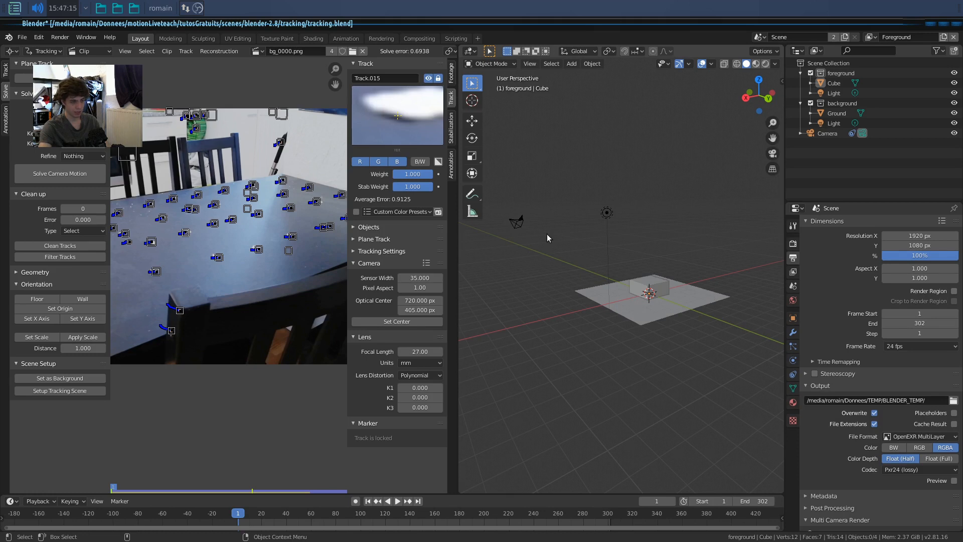
middle_drag(558, 318, 611, 329)
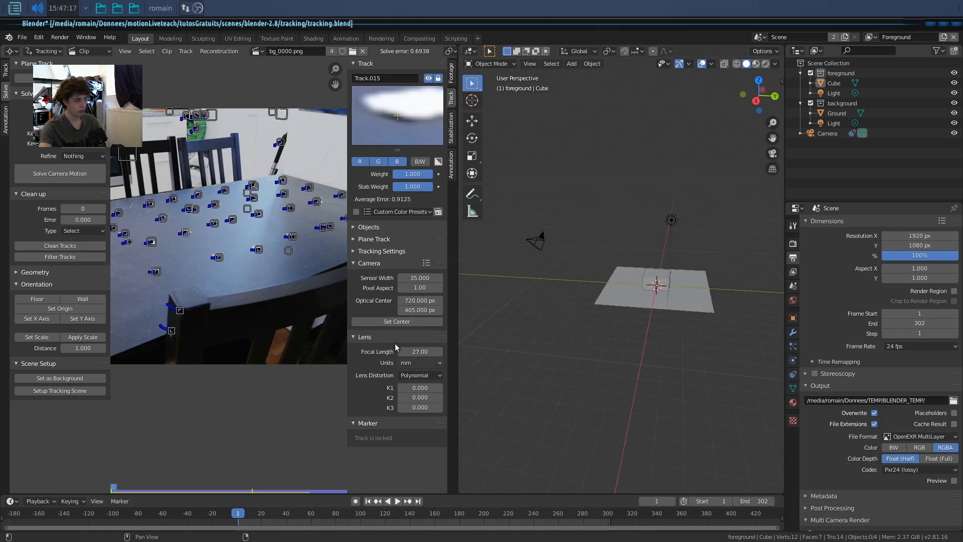
middle_drag(524, 351, 564, 335)
scroll(556, 348, up, 2)
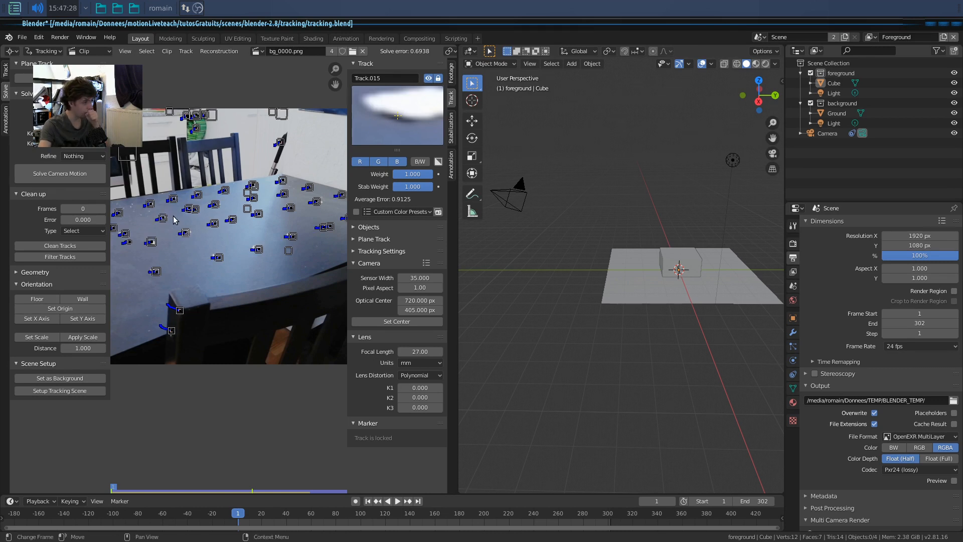
click(36, 272)
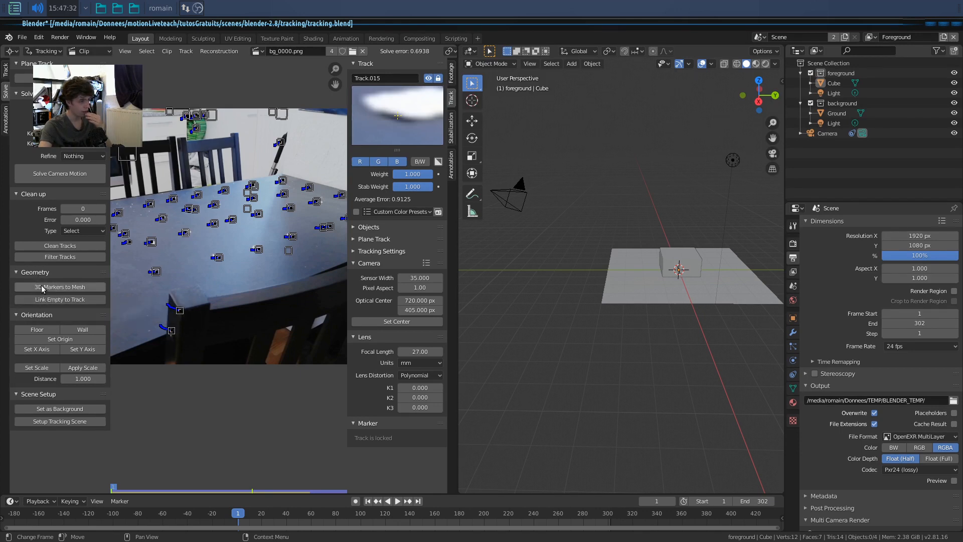
click(59, 287)
Examine the Tracks point cloud in the 3D view, then against the footage through the camera, ending at frame 0.
middle_drag(583, 258, 600, 305)
click(624, 269)
click(641, 289)
scroll(597, 307, up, 2)
middle_drag(592, 307, 587, 267)
click(540, 253)
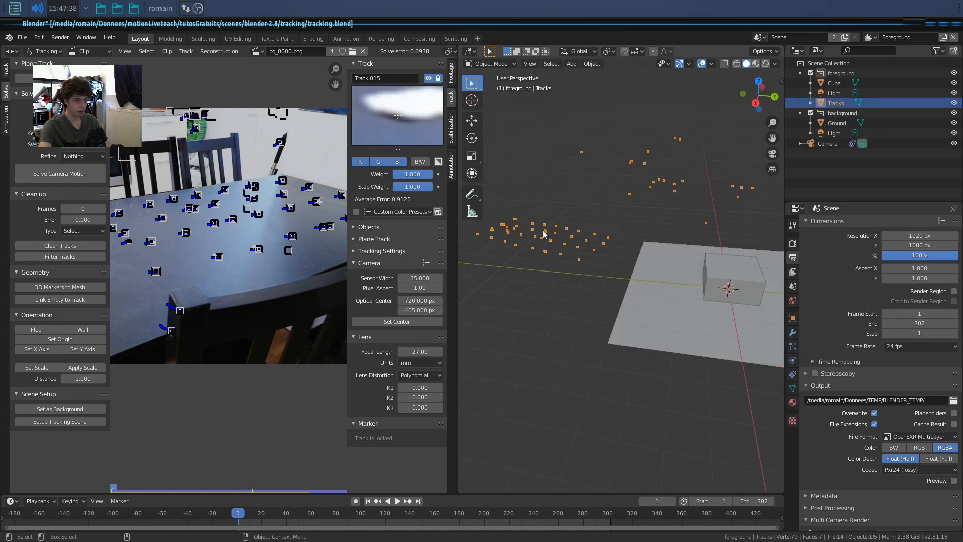
key(KP_0)
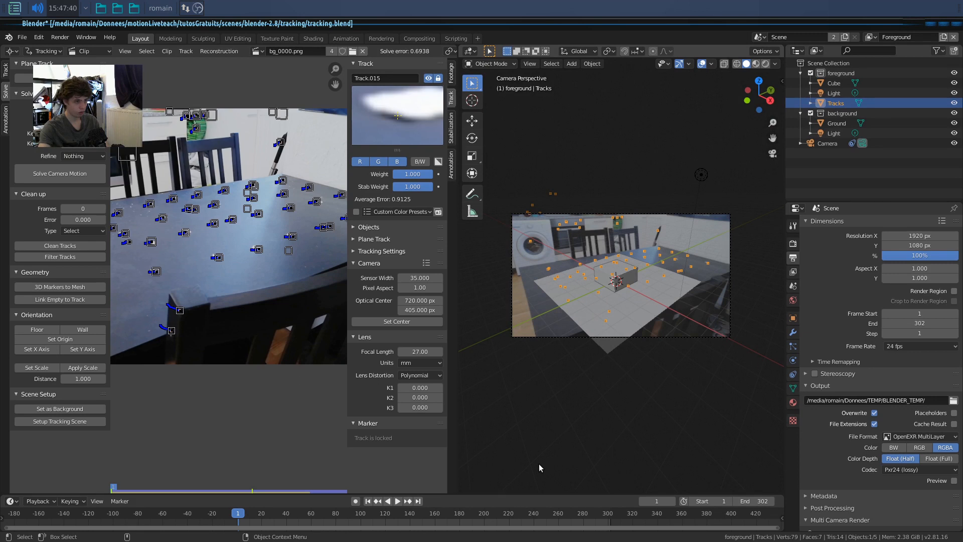
key(space)
drag(380, 515, 237, 523)
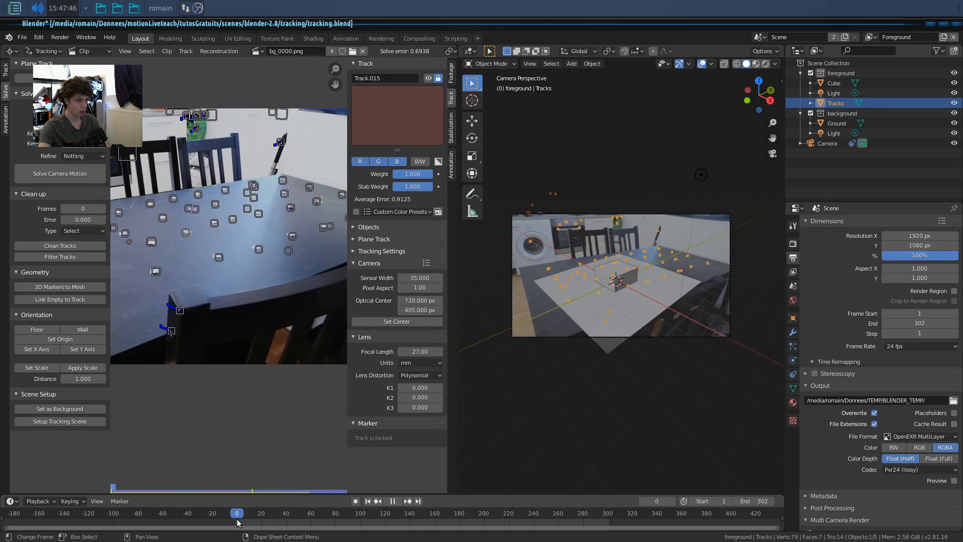
Delete the generated cube, ground and lights from the scene, keeping the camera and Tracks mesh.
click(586, 426)
middle_drag(592, 426, 661, 304)
scroll(596, 423, down, 3)
drag(652, 281, 699, 315)
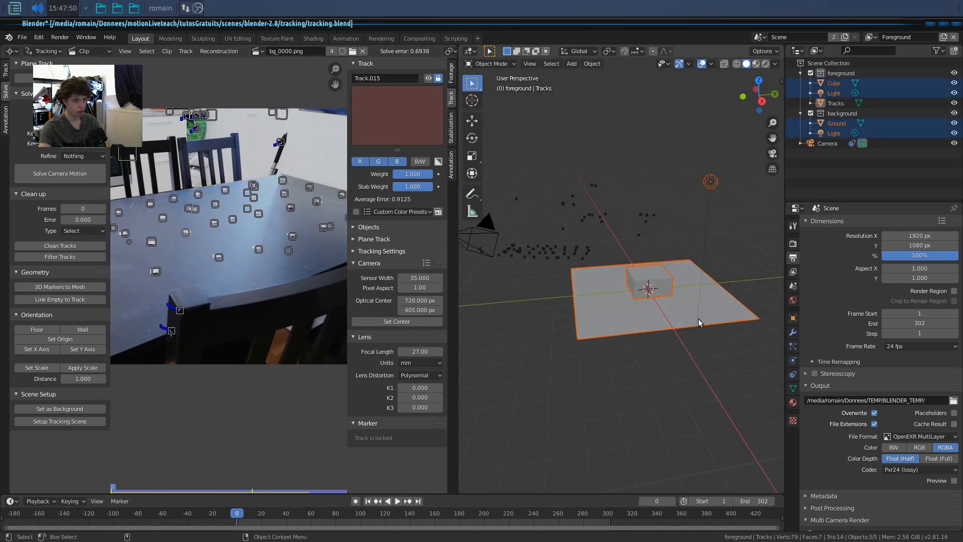
key(x)
click(653, 331)
Add a plane at the origin and extrude it into a thin slab.
mouse_move(661, 337)
middle_down()
mouse_move(684, 340)
mouse_move(646, 336)
middle_up()
key(shift+a)
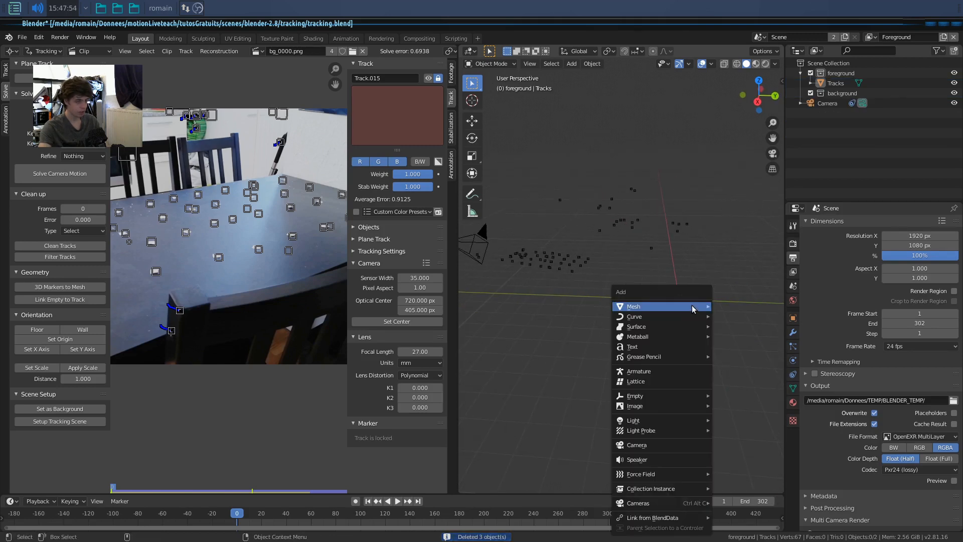
mouse_move(695, 307)
click(734, 307)
key(Tab)
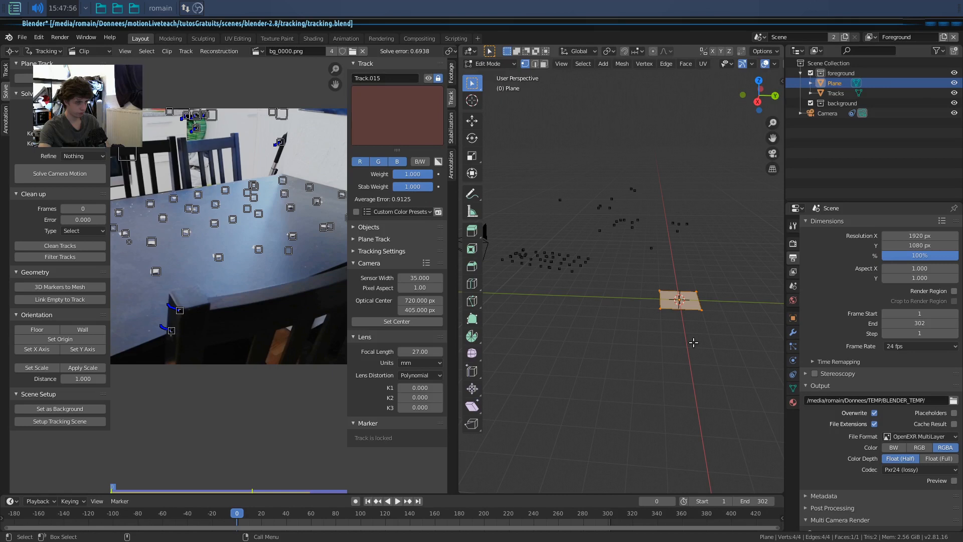
key(e)
click(692, 345)
key(Tab)
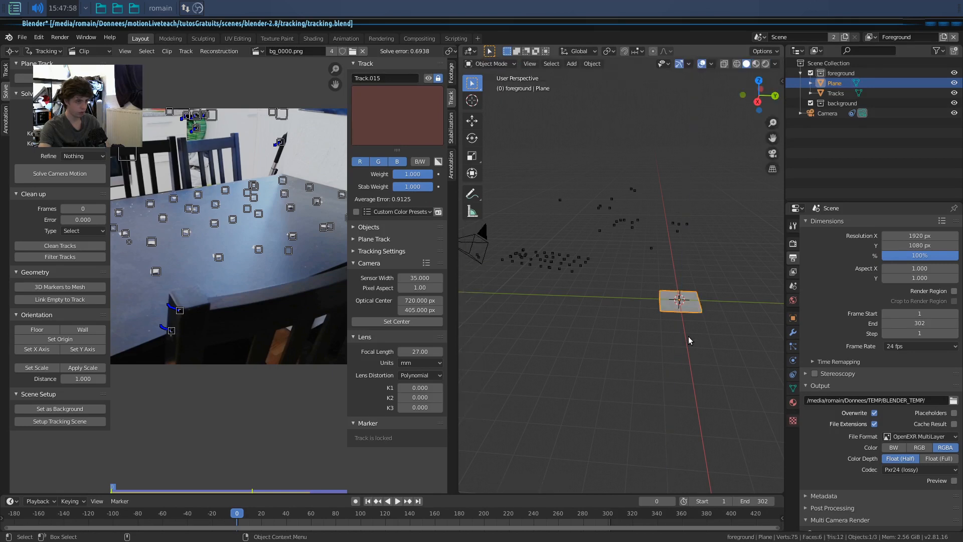
Move the slab horizontally in the top view onto the cluster of tabletop track points near the camera.
key(g)
click(688, 335)
key(KP_7)
key(g)
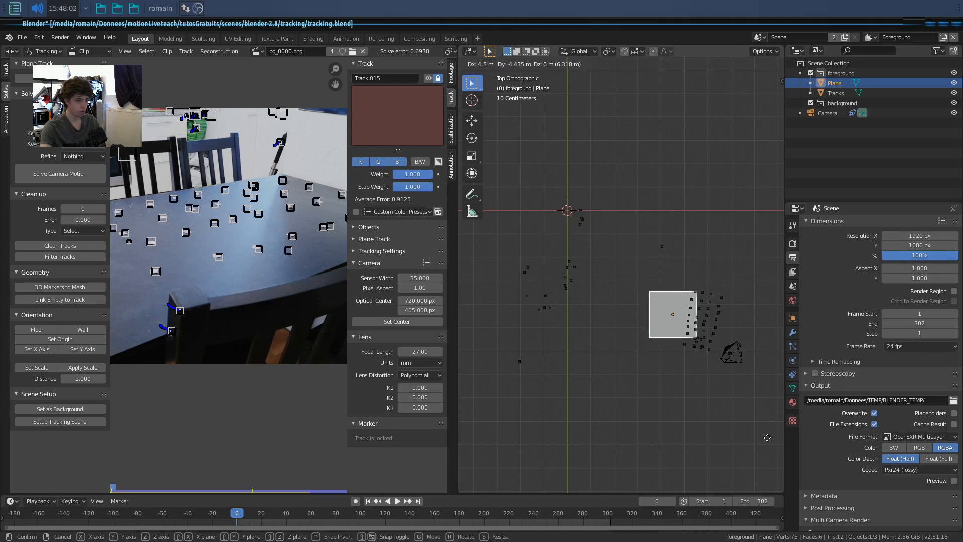
click(468, 441)
Raise the slab along Z to the height of the tabletop track points and fine-tune its position among them.
middle_drag(605, 359, 649, 334)
key(g)
key(z)
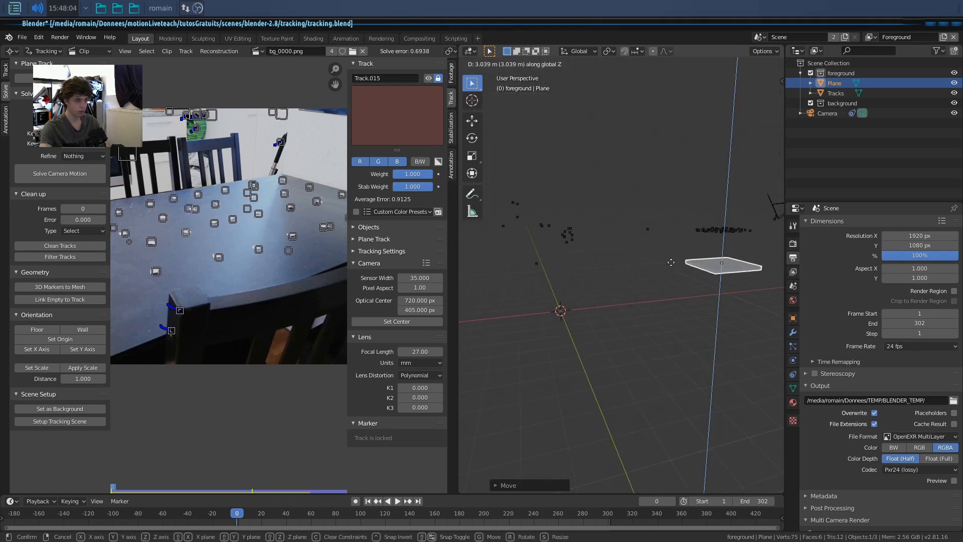
click(674, 237)
middle_drag(673, 237, 619, 263)
key(g)
key(z)
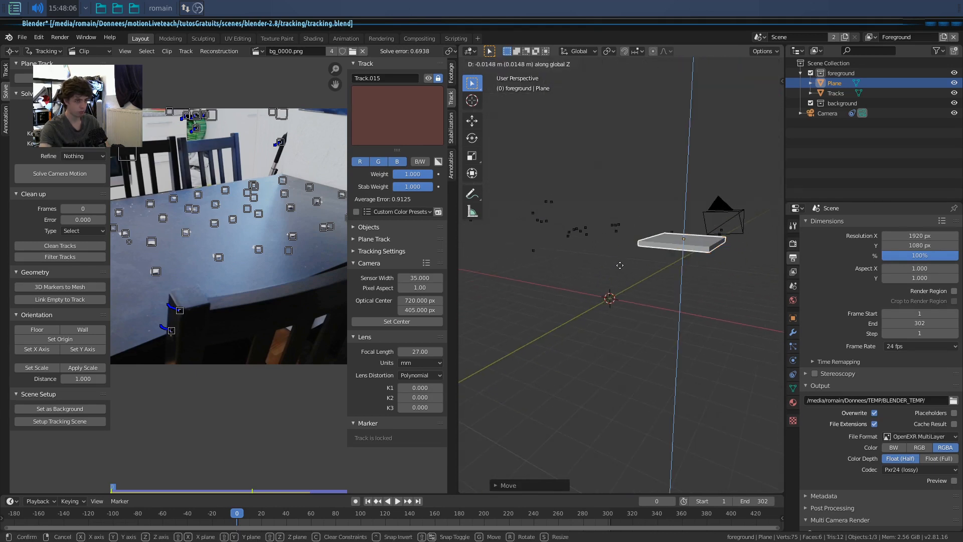
click(620, 267)
middle_drag(621, 267, 660, 289)
key(g)
click(622, 284)
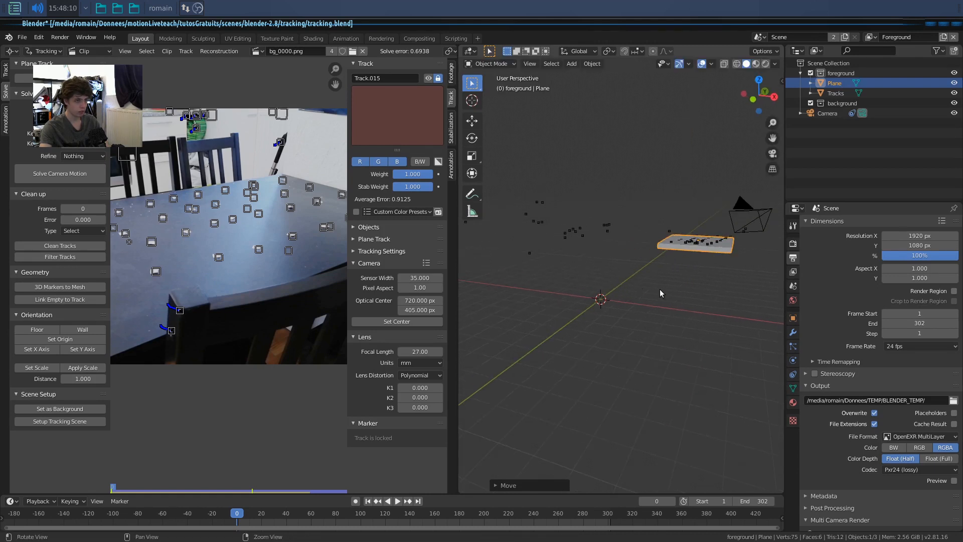
Tilt the slab slightly with a free trackball rotation to match the tabletop track points, and view it through the camera.
key(r)
key(r)
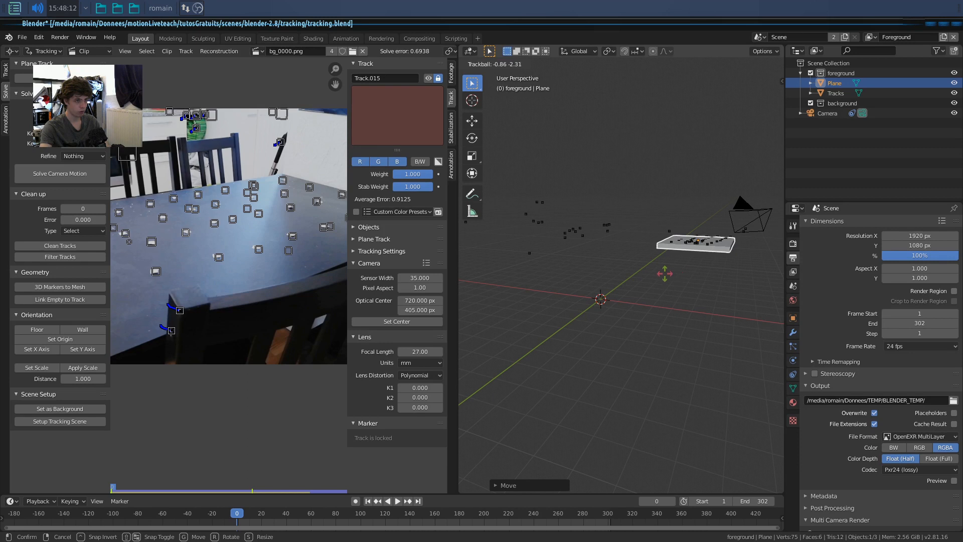
click(665, 273)
key(KP_0)
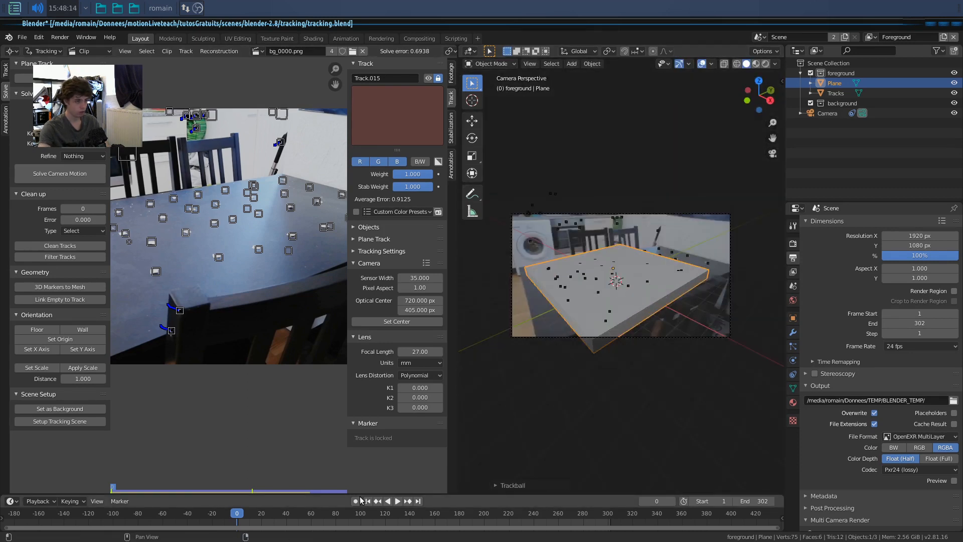
Play and scrub the shot through the camera view to check how the slab follows the tabletop.
key(space)
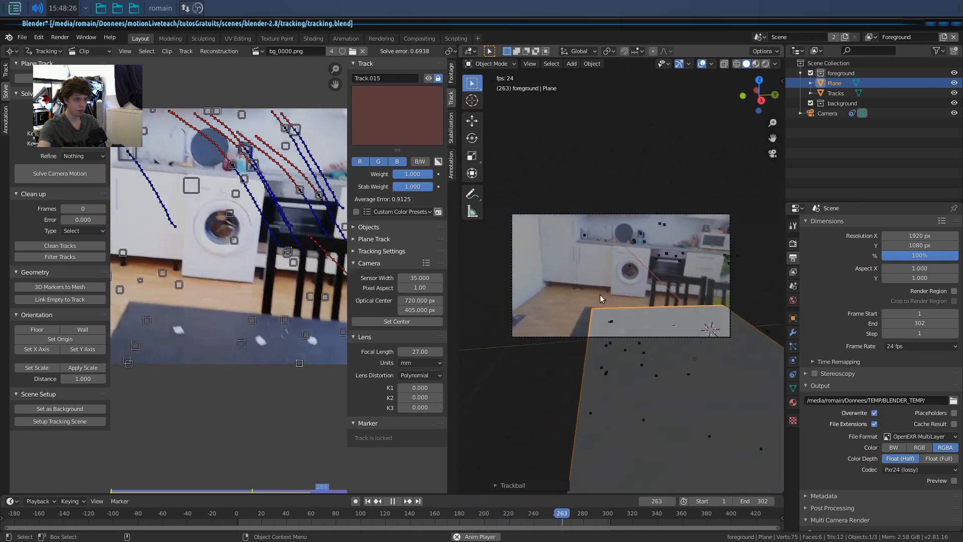
key(space)
drag(587, 513, 311, 523)
key(space)
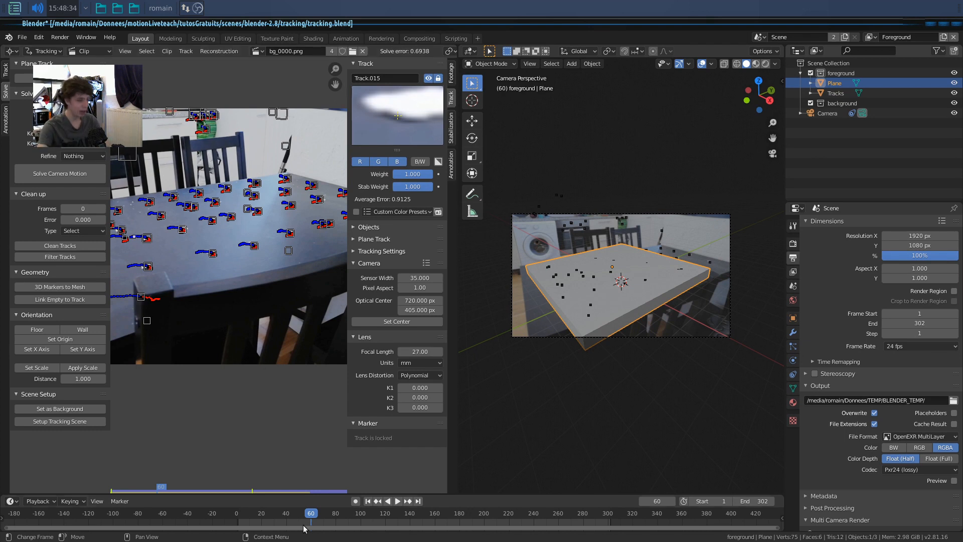
drag(310, 517, 408, 519)
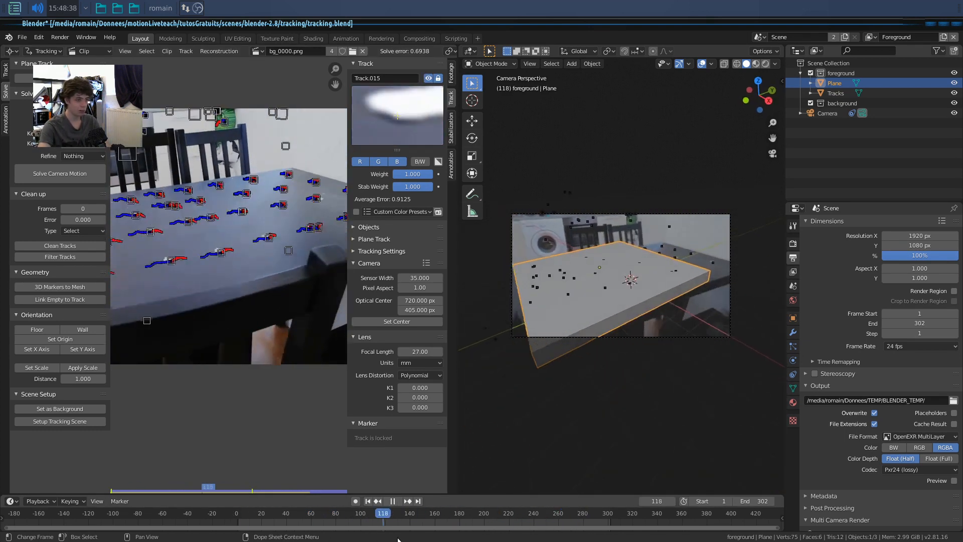
drag(271, 539, 241, 538)
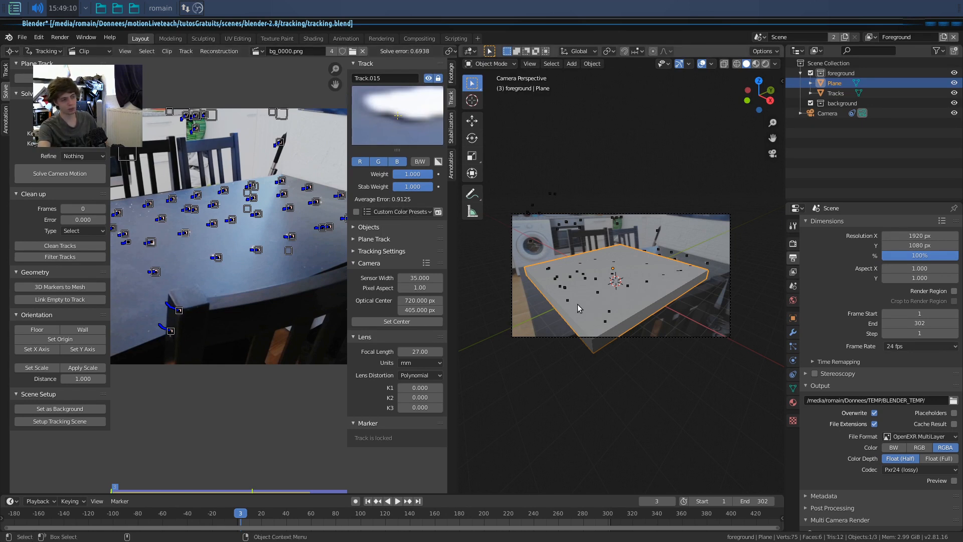
mouse_move(355, 513)
mouse_down()
mouse_move(593, 523)
mouse_move(426, 535)
mouse_move(368, 527)
mouse_up()
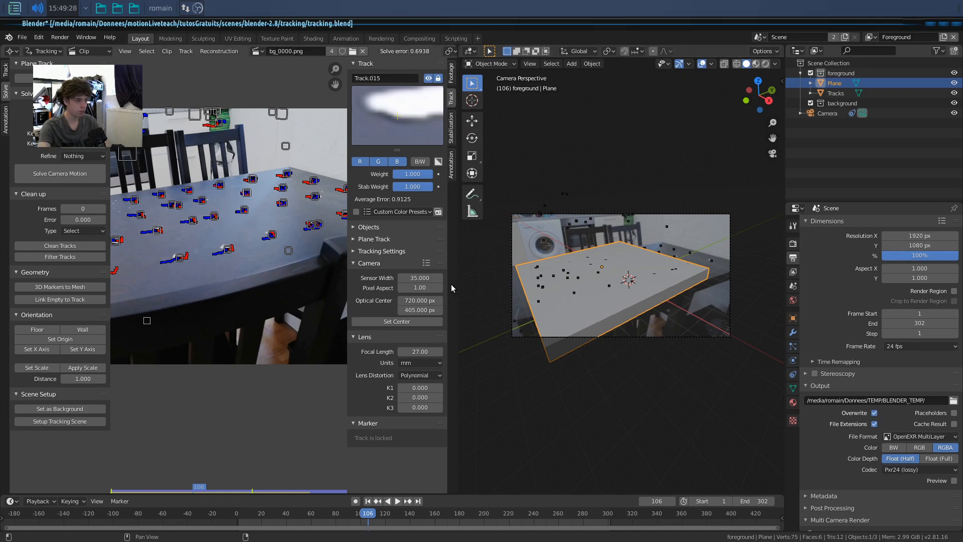
Widen the 3D viewport and replay the shot from frame 106 to examine the slab against the footage.
drag(456, 284, 426, 288)
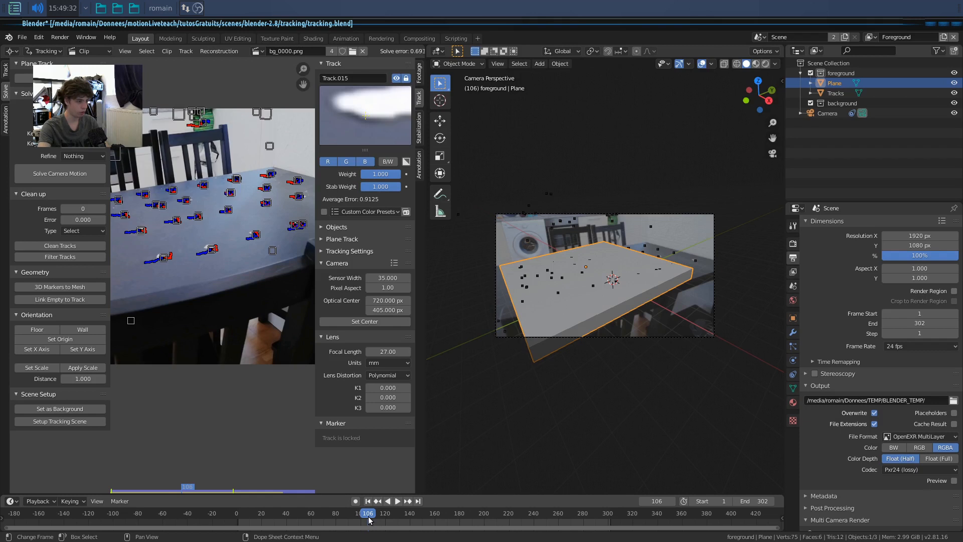
key(space)
key(space)
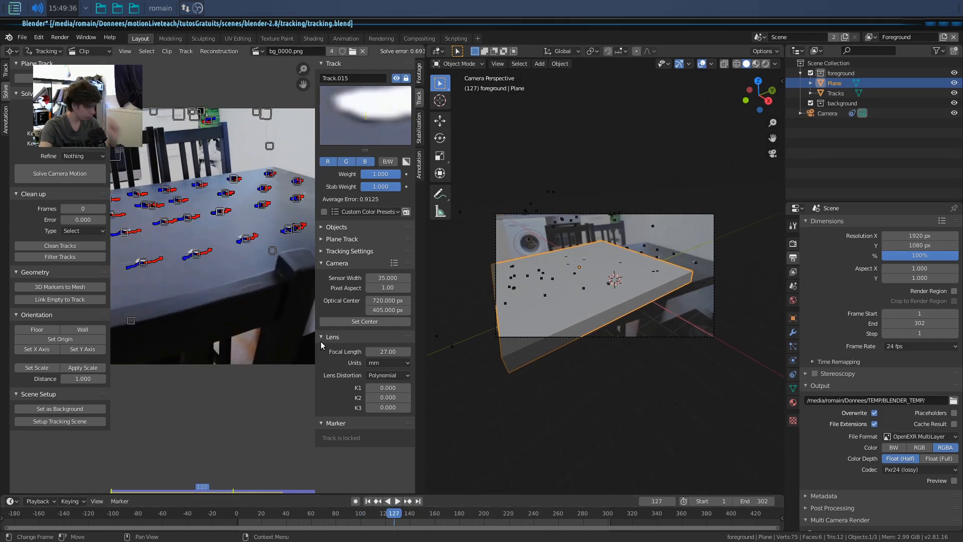
key(space)
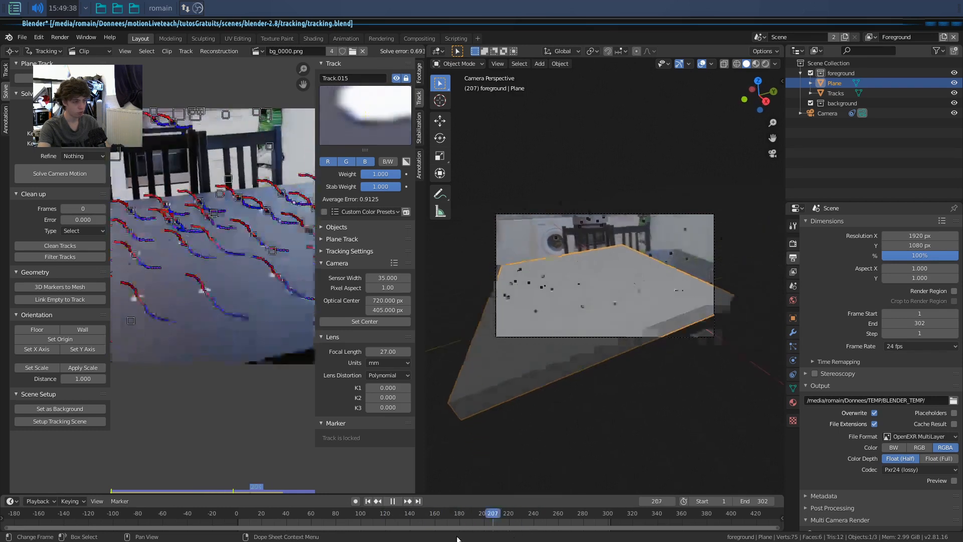
key(space)
Delete the slab from the scene, leaving only the camera and the Tracks mesh.
key(KP_0)
middle_drag(592, 404, 658, 272)
key(x)
click(664, 310)
middle_drag(625, 357, 669, 336)
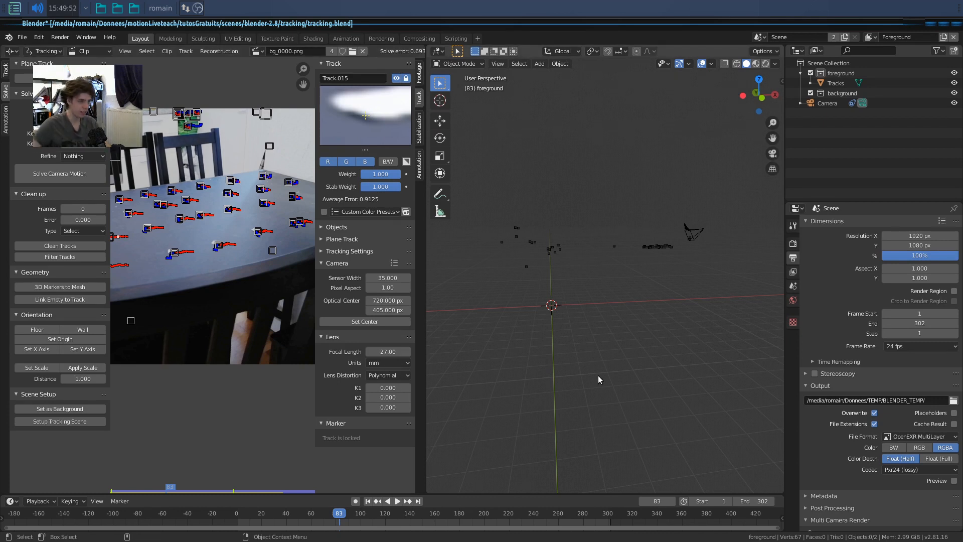
middle_drag(598, 379, 644, 354)
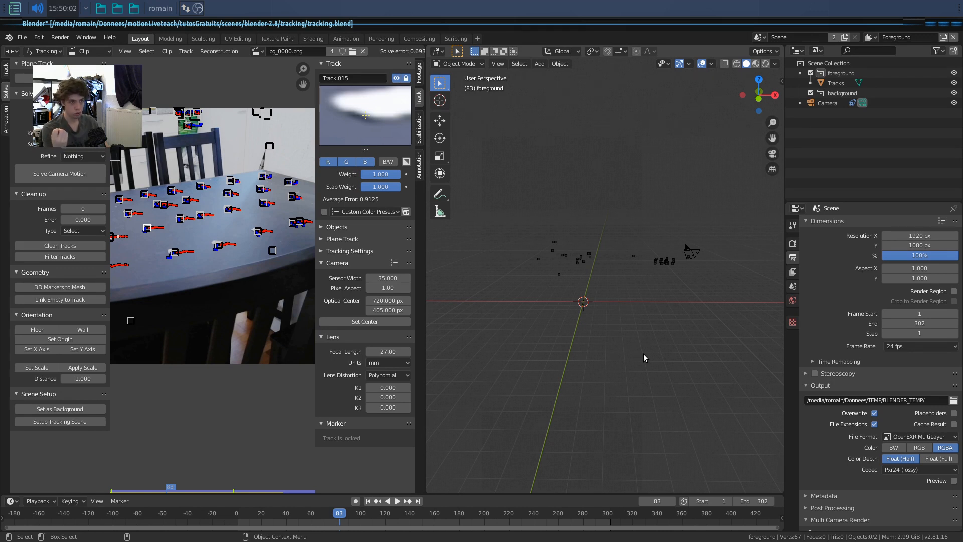
Move Tracks out of the foreground collection into the Scene Collection and delete the background and foreground collections.
drag(836, 83, 839, 122)
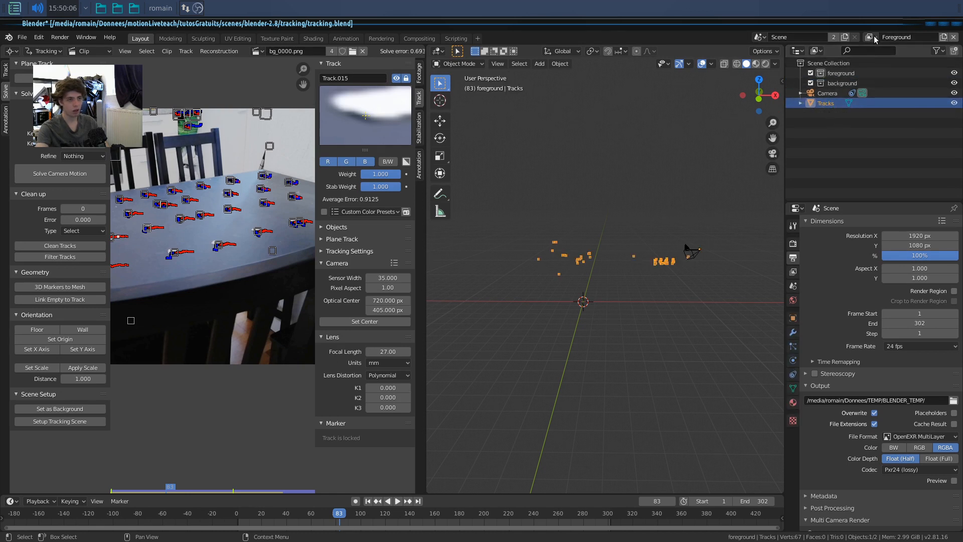
click(839, 85)
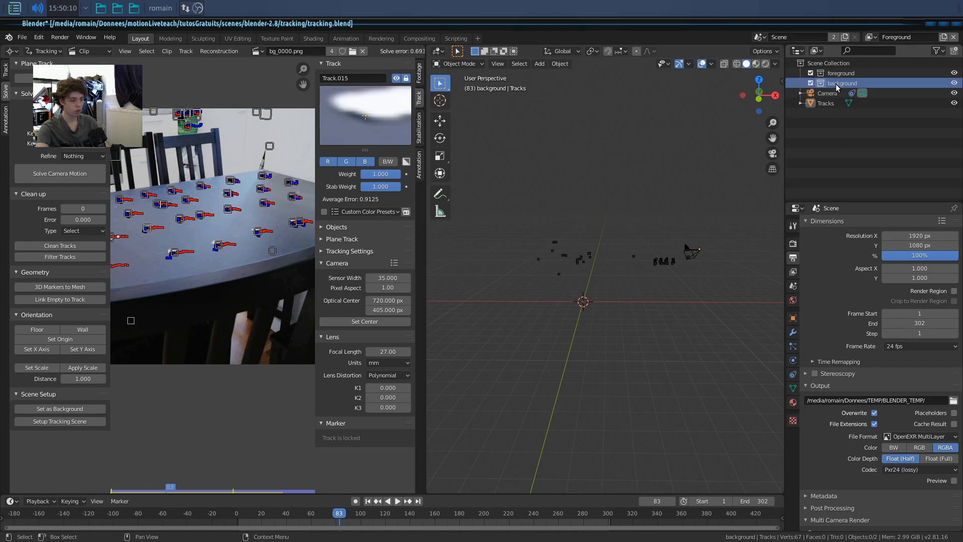
right_click(836, 84)
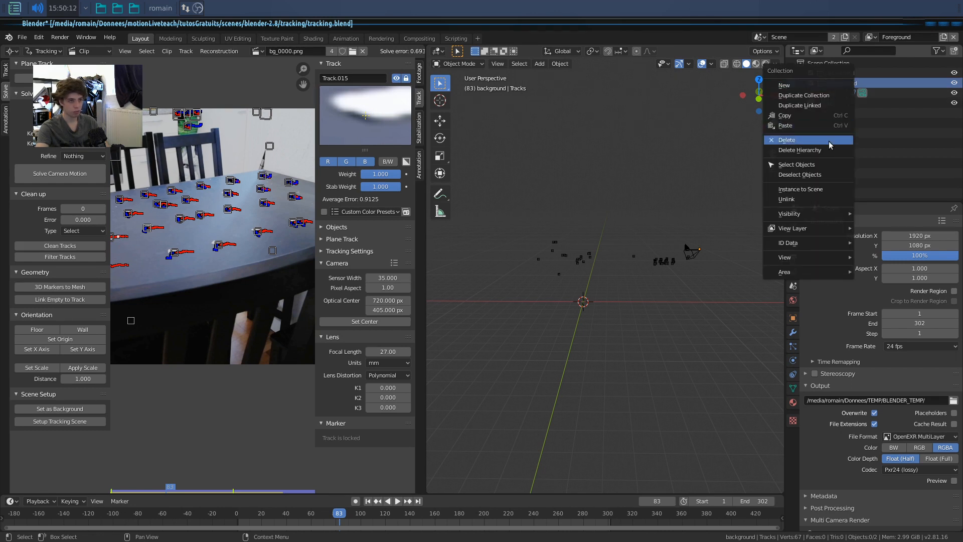
click(830, 141)
click(834, 75)
right_click(834, 77)
click(827, 112)
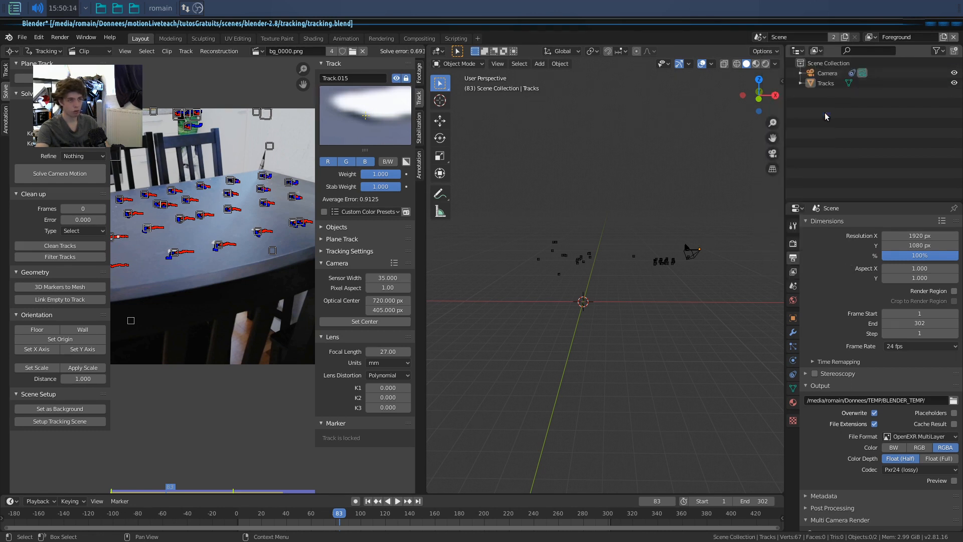
Switch to the Background view layer and remove it, keeping only the Foreground view layer.
click(871, 37)
click(854, 56)
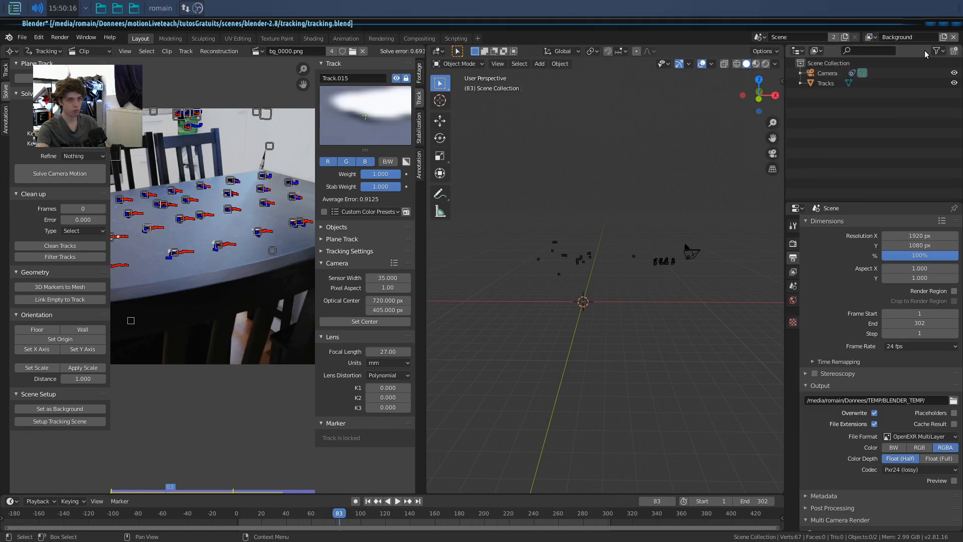
click(953, 38)
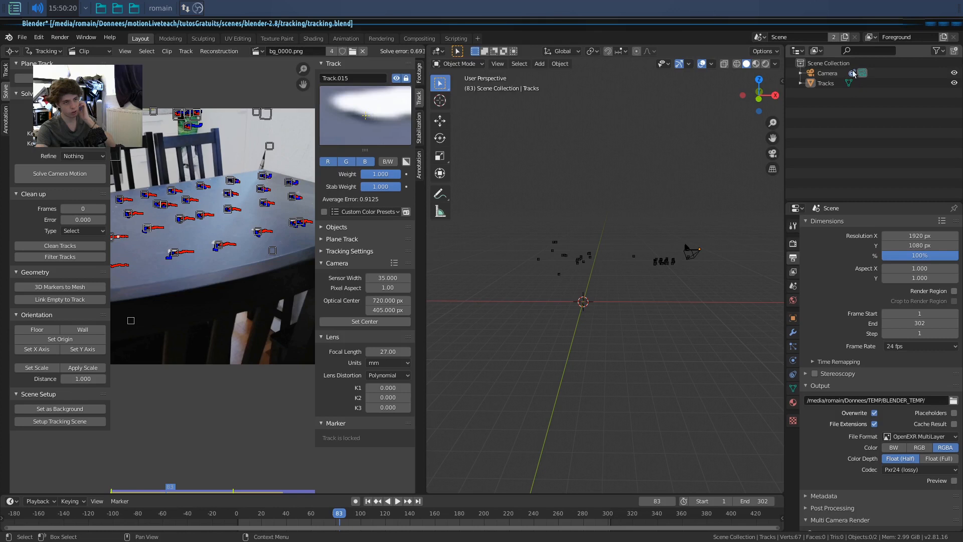
Add a Plain Axes empty at the origin and rename it grp-track.
middle_drag(664, 245, 590, 215)
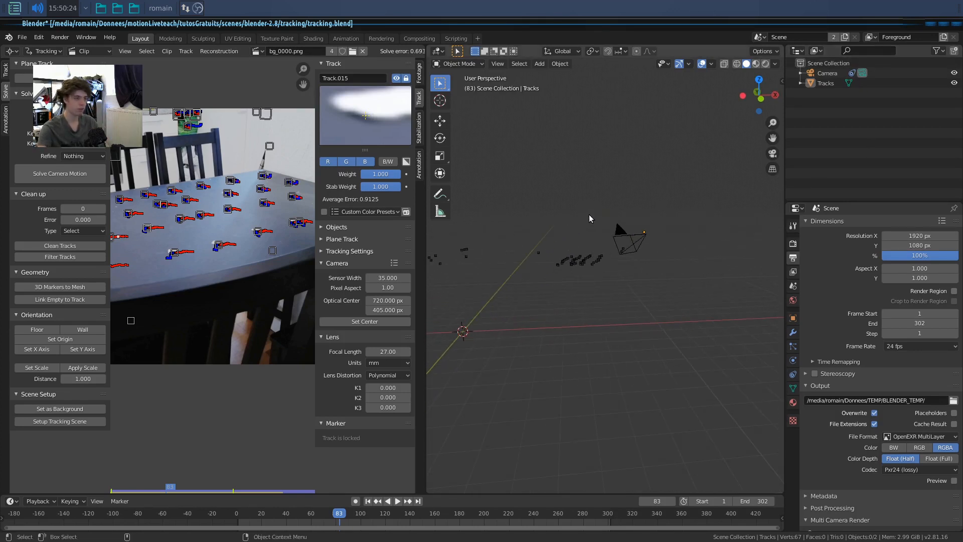
middle_drag(582, 178, 669, 262)
click(826, 84)
middle_drag(621, 224, 592, 263)
key(shift+a)
mouse_move(582, 263)
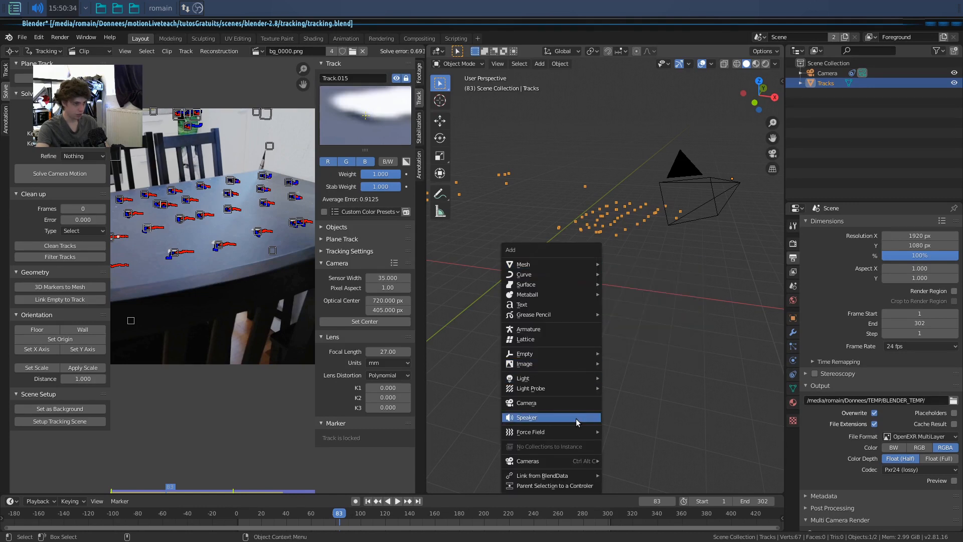
mouse_move(577, 355)
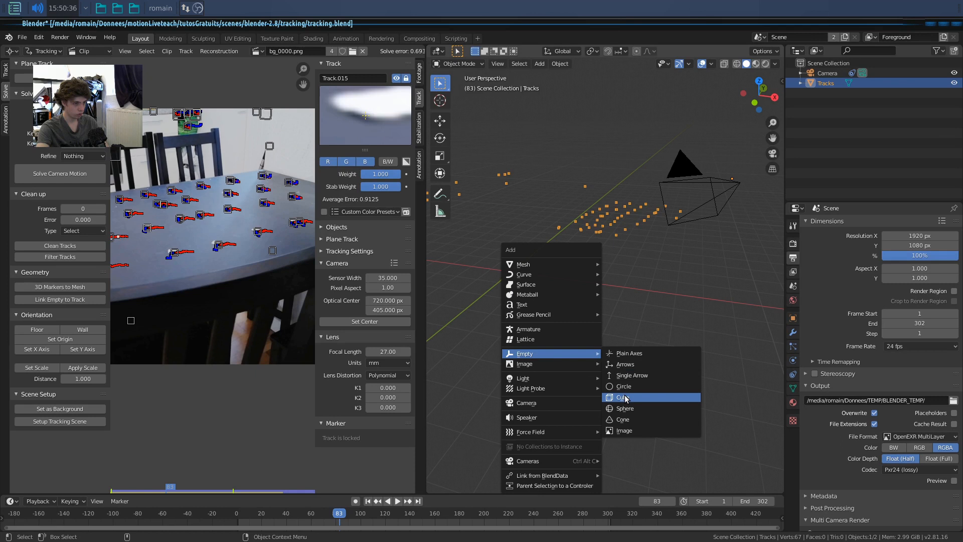
click(628, 353)
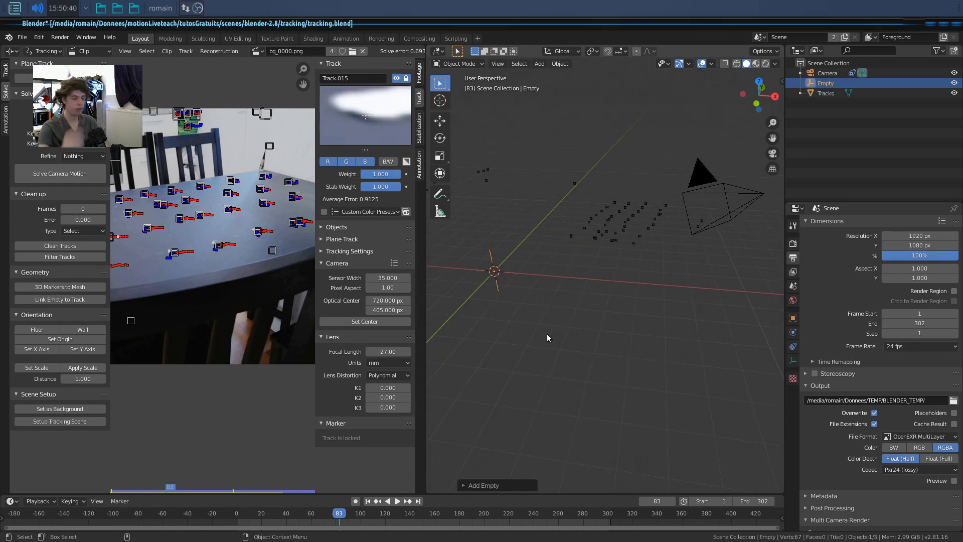
double_click(825, 82)
text(grp-track)
key(Return)
Move the grp-track empty in the top view onto the cluster of tabletop track points near the camera.
middle_drag(686, 260, 643, 272)
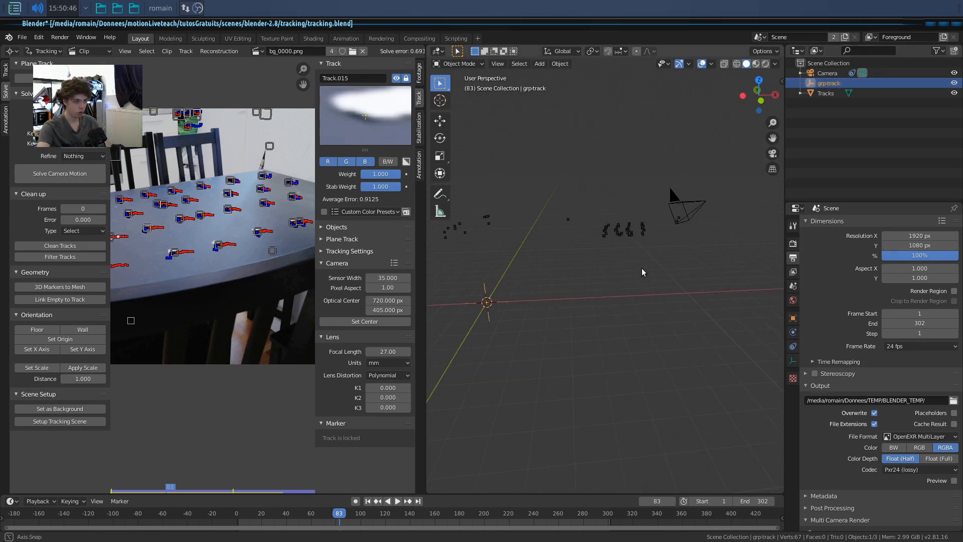
key(g)
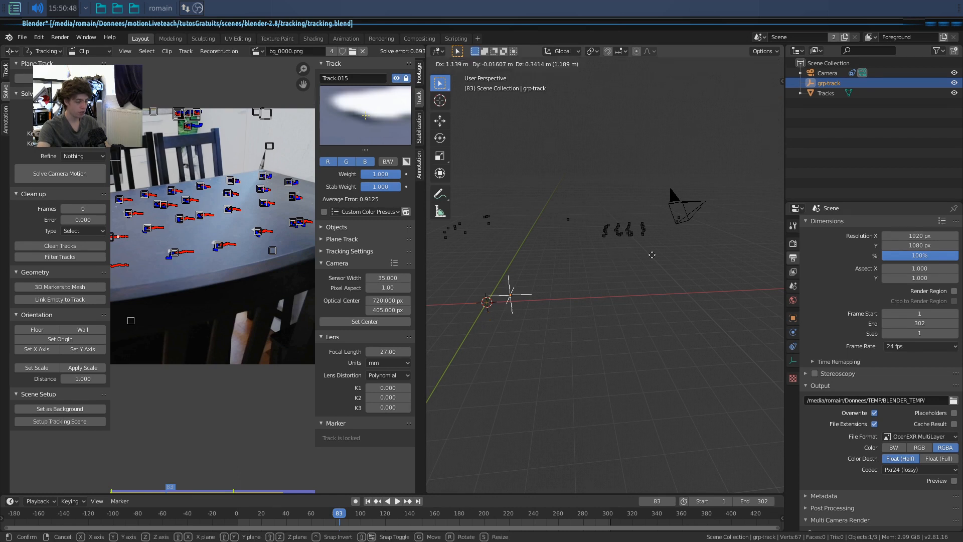
click(732, 195)
middle_drag(732, 195, 616, 284)
key(g)
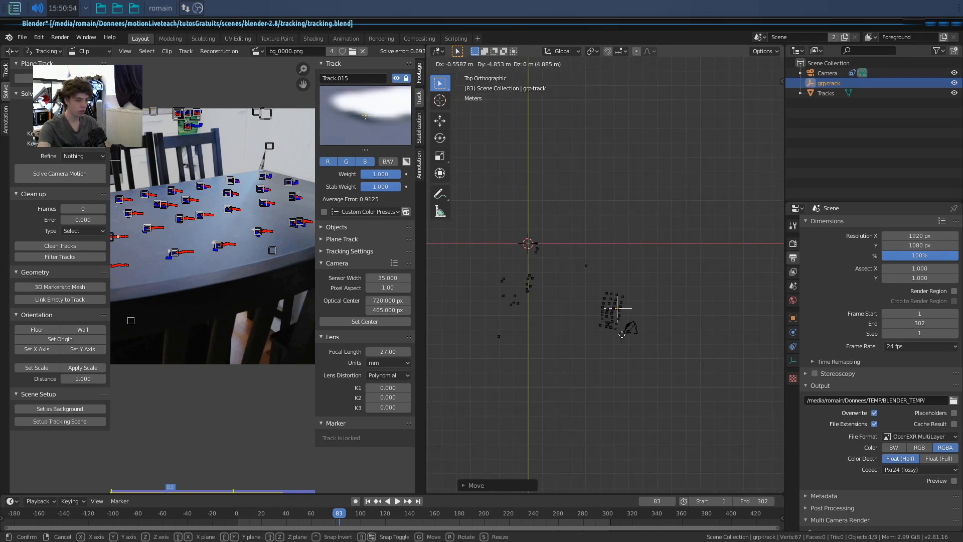
click(618, 337)
Raise the grp-track empty to the height of the tabletop track points and adjust it among them.
mouse_move(618, 337)
middle_down()
mouse_move(617, 353)
mouse_move(616, 259)
mouse_move(621, 351)
middle_up()
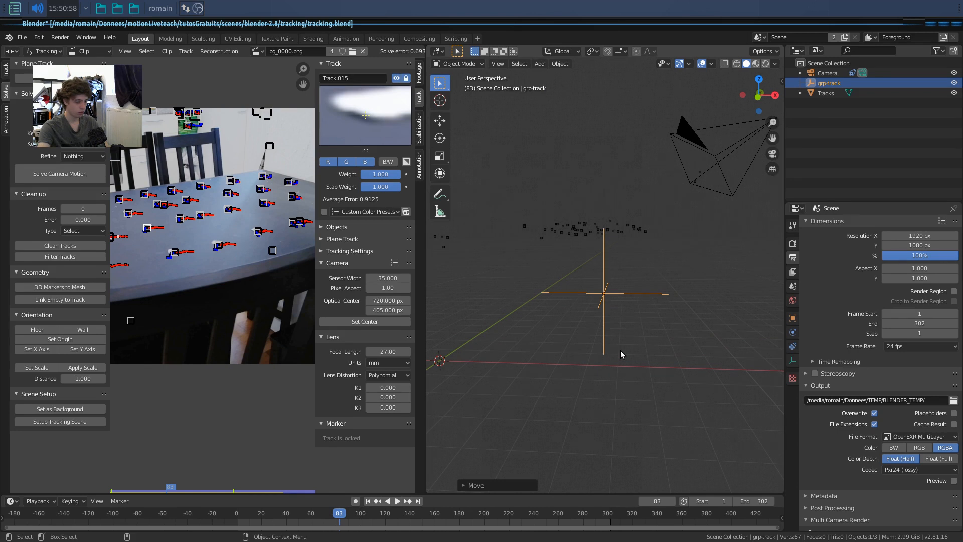
key(g)
click(612, 290)
middle_drag(613, 290, 658, 354)
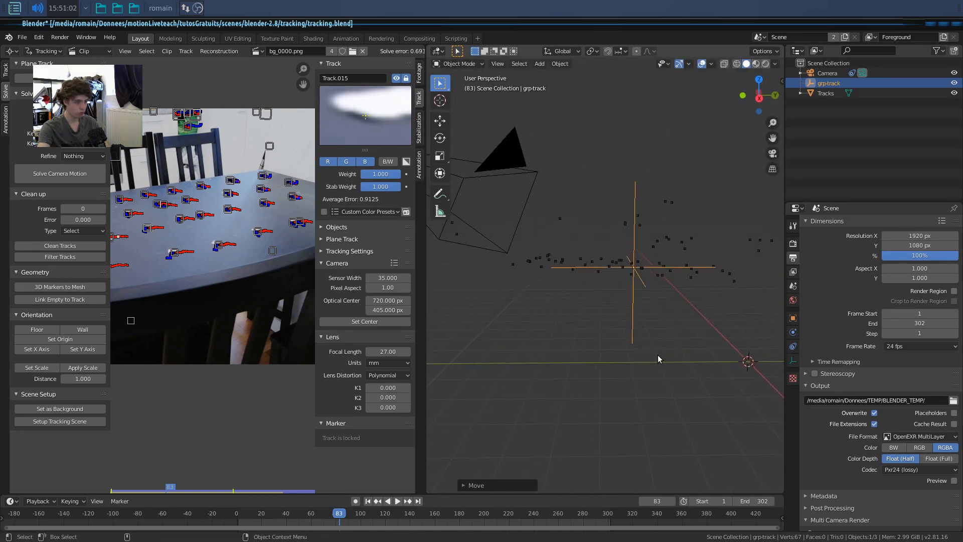
key(g)
click(648, 354)
Fine-tune the grp-track empty's position through the camera view and play the shot to check it.
key(KP_0)
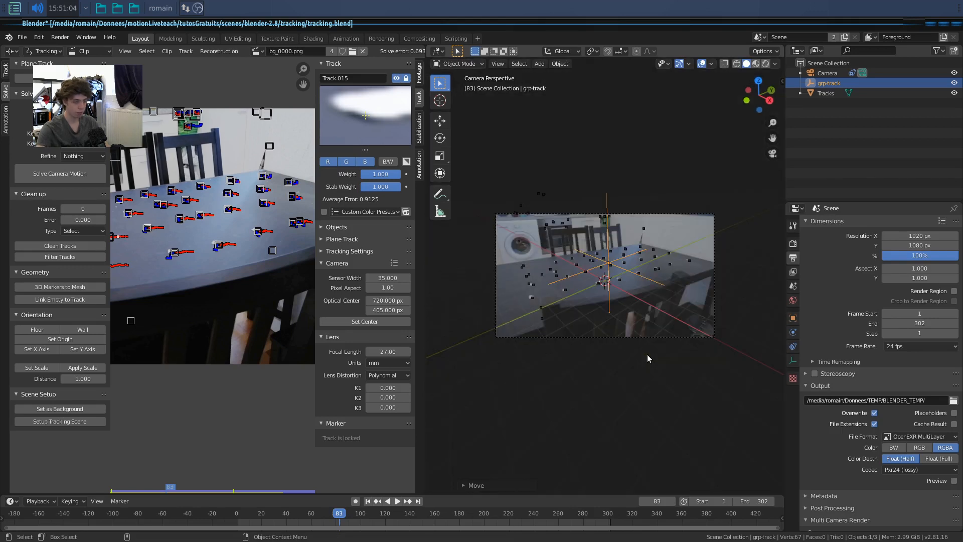
key(g)
click(662, 341)
key(space)
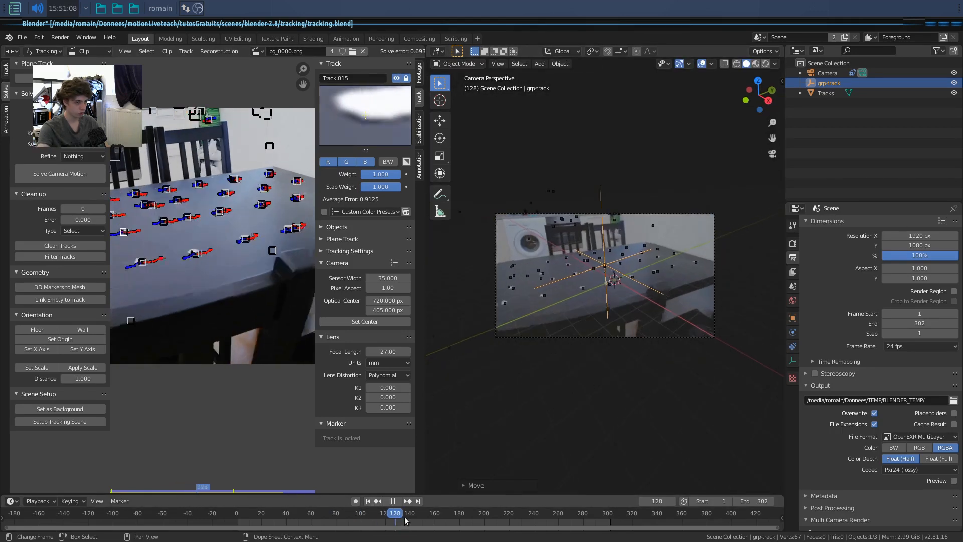
key(space)
Select a tabletop vertex of the Tracks mesh near the empty in Edit Mode and snap the 3D cursor to it.
middle_drag(710, 377, 641, 351)
click(520, 374)
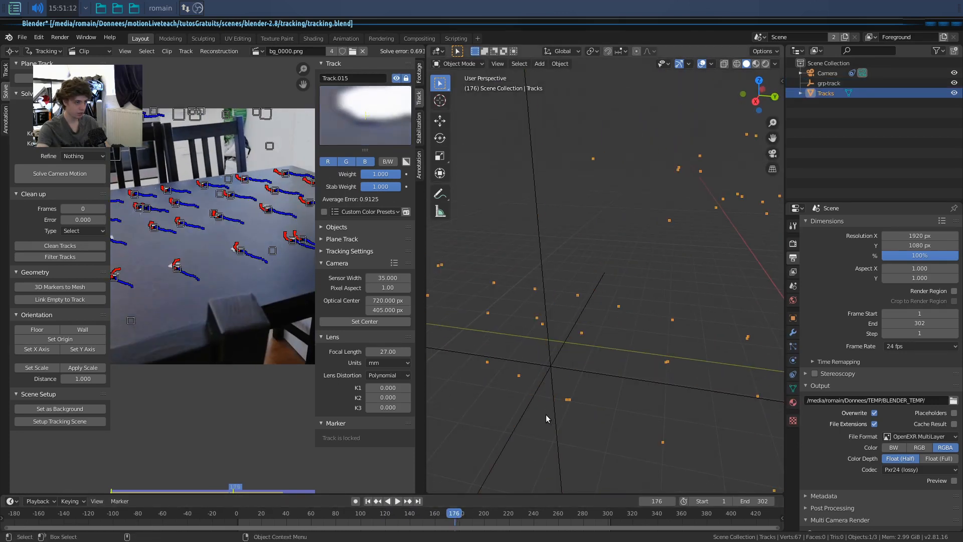
key(Tab)
middle_drag(539, 405, 568, 413)
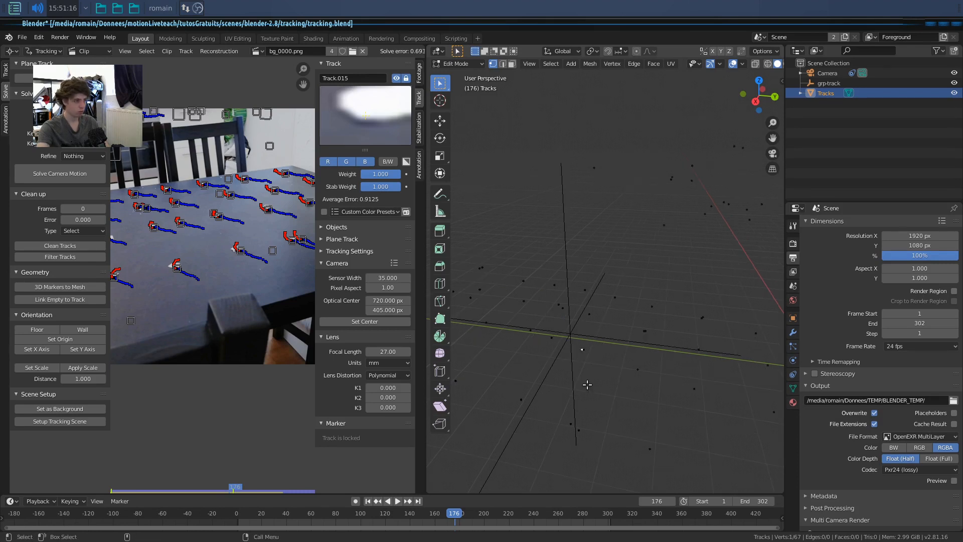
key(KP_0)
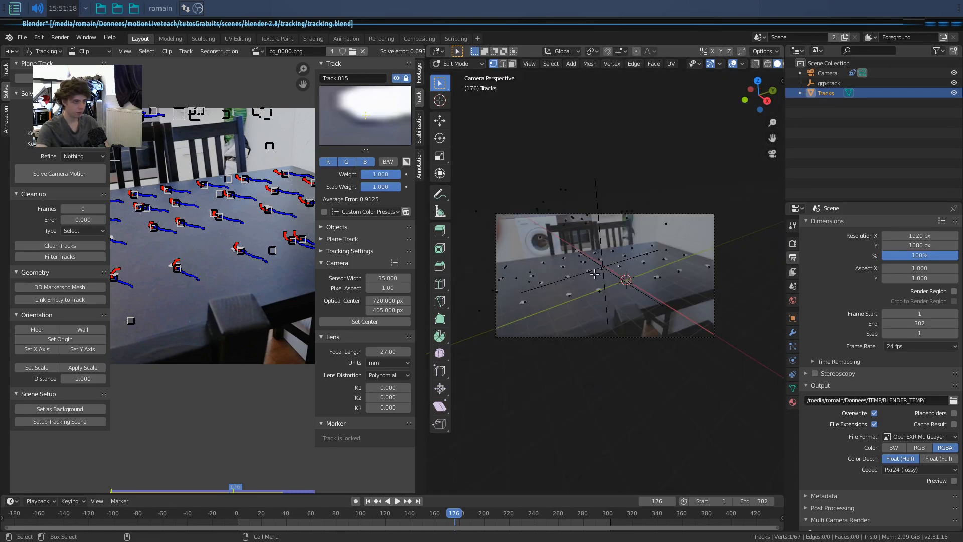
key(shift+s)
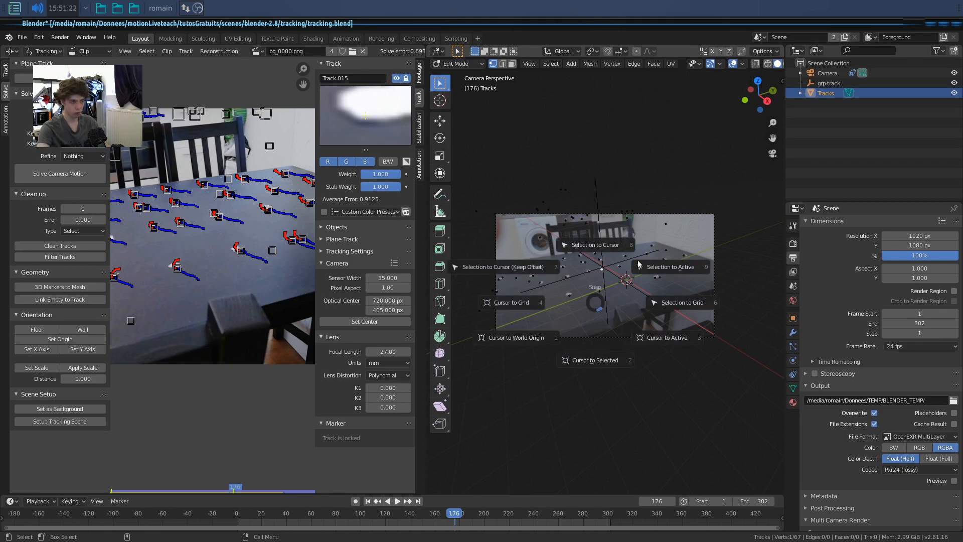
click(577, 359)
key(KP_0)
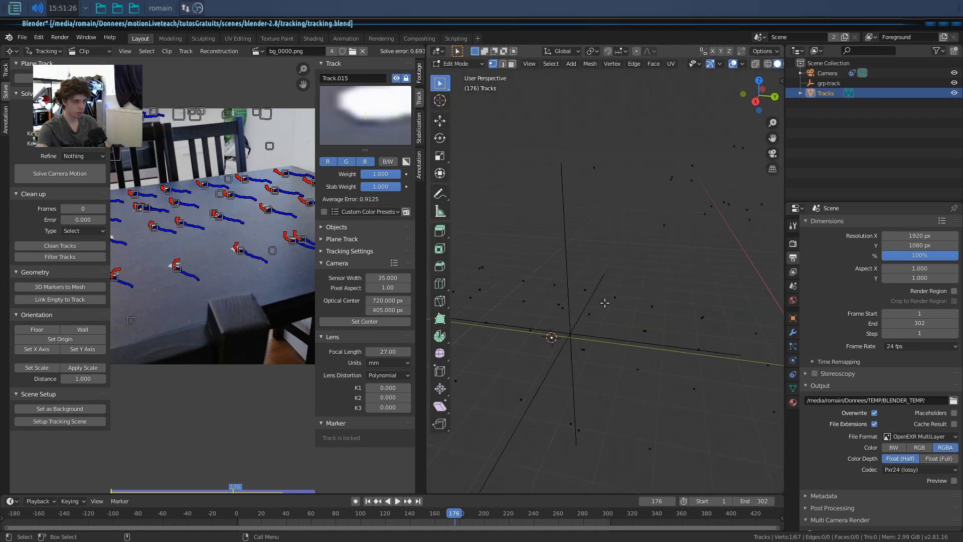
key(Tab)
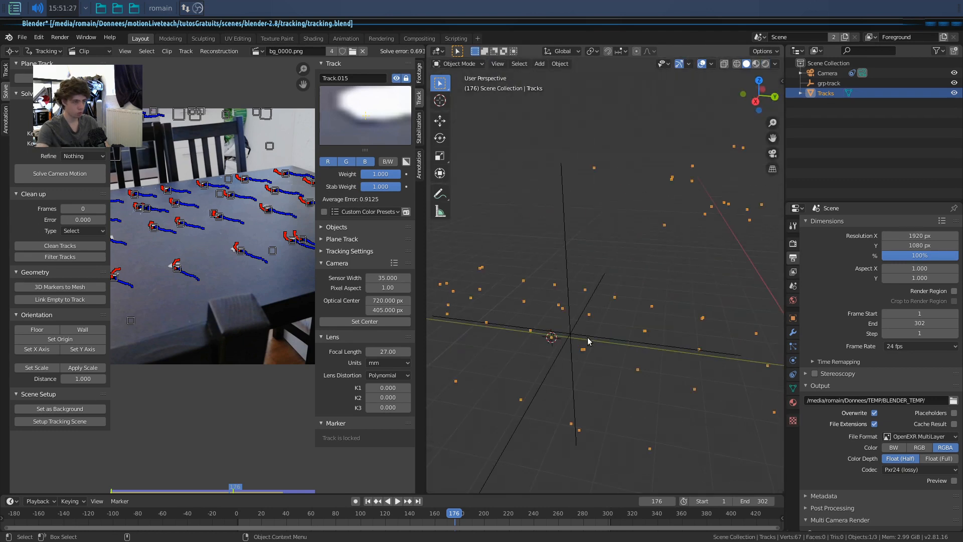
Snap the grp-track empty to the 3D cursor on the tabletop track point.
click(578, 307)
key(shift+s)
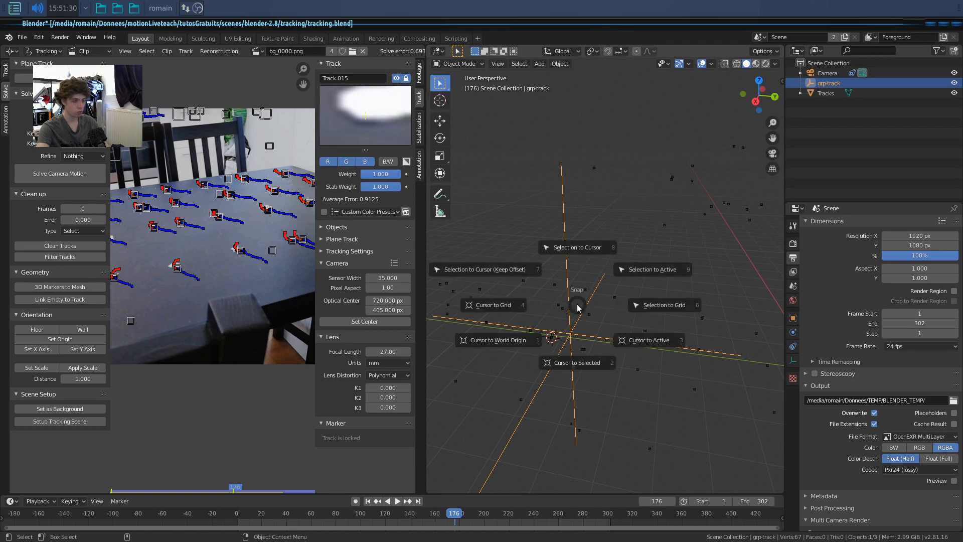
click(582, 249)
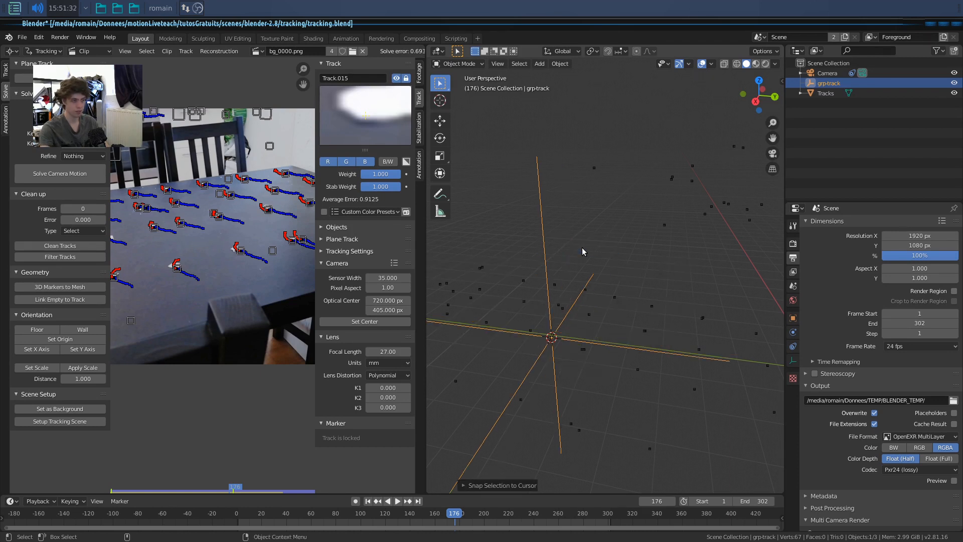
Try to parent the camera and the Tracks mesh to the grp-track empty using the Object option, and undo the parenting.
scroll(561, 389, down, 6)
middle_drag(577, 396, 582, 371)
key(KP_1)
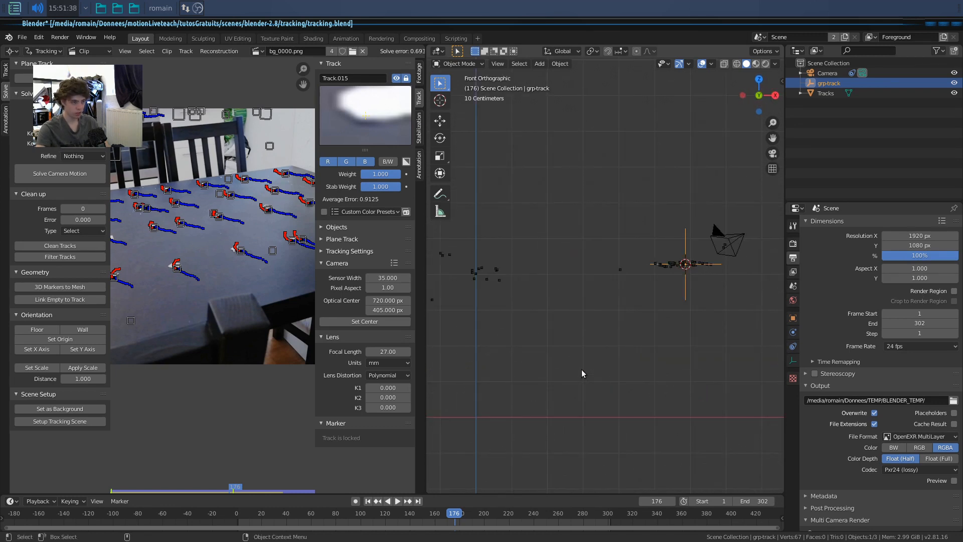
scroll(582, 369, down, 3)
click(543, 315)
shift+click(683, 263)
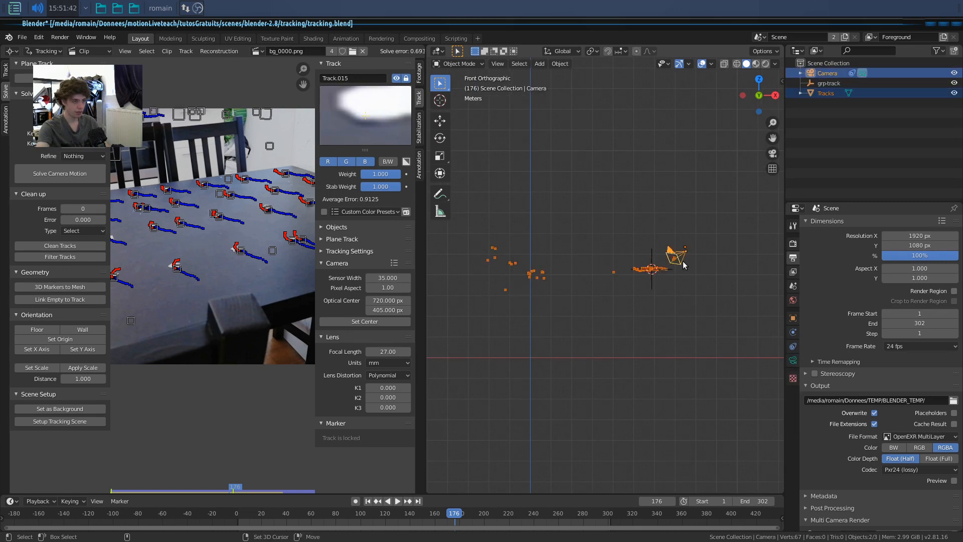
shift+click(648, 280)
key(ctrl+p)
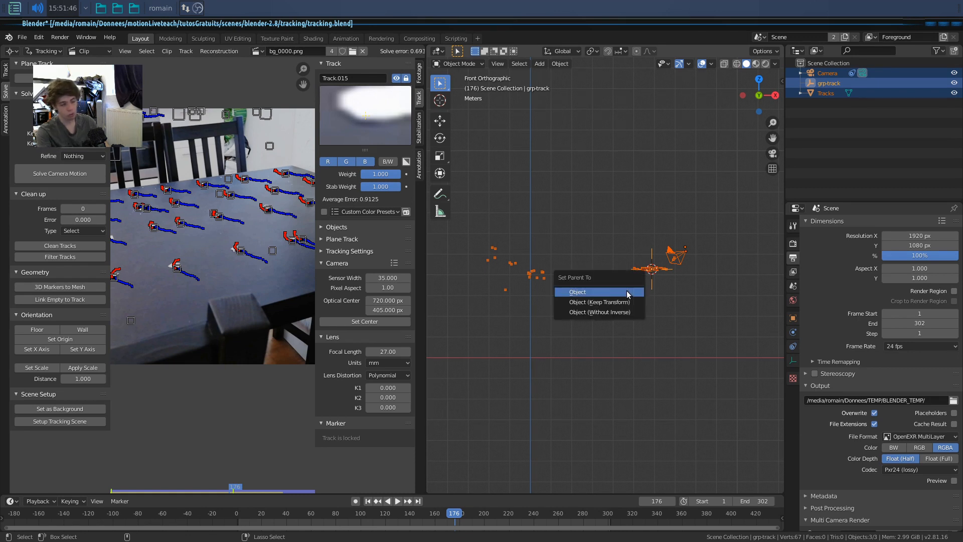
click(627, 293)
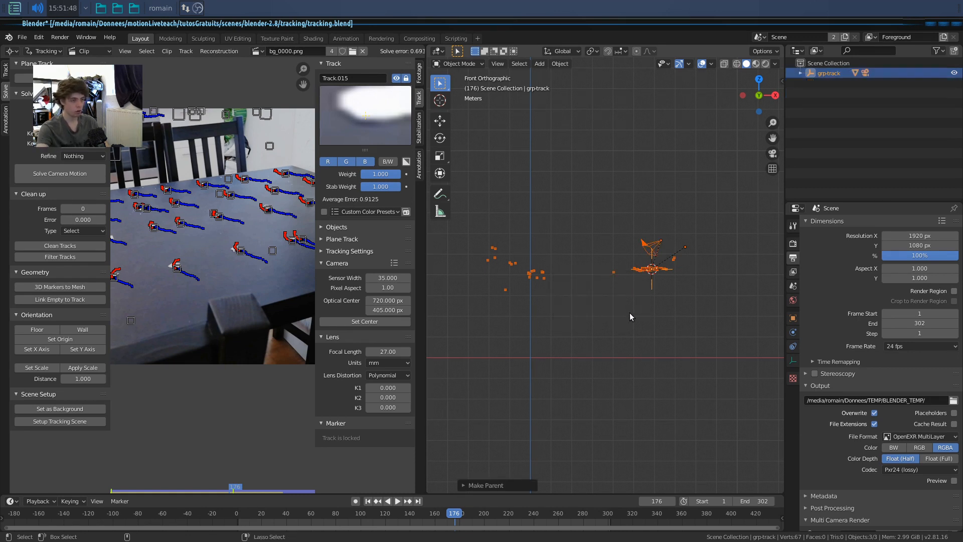
key(ctrl+z)
shift+middle_drag(694, 319, 645, 332)
scroll(643, 331, up, 3)
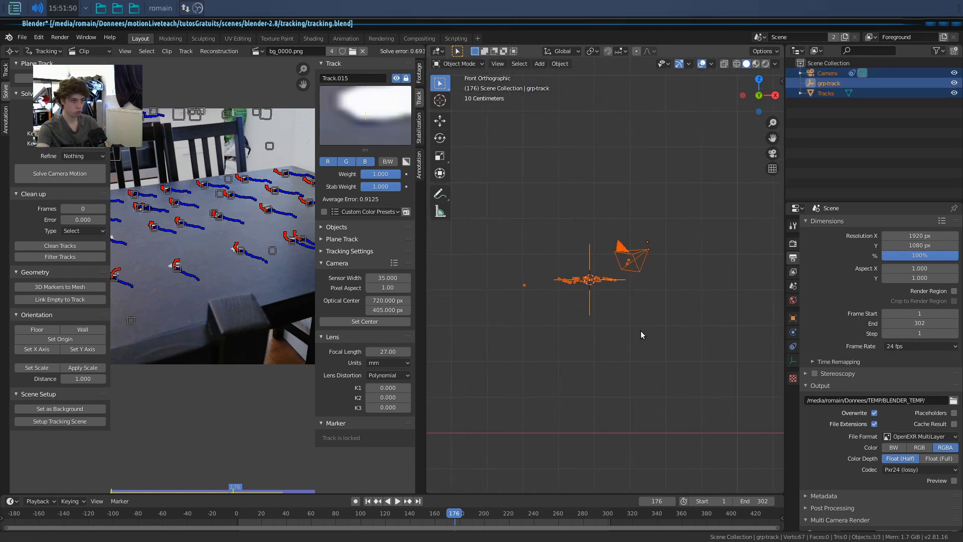
Try to parent the Tracks mesh to the camera using Object (Keep Transform).
click(642, 328)
scroll(641, 327, up, 3)
scroll(642, 327, down, 4)
shift+middle_drag(600, 335, 630, 332)
click(460, 288)
shift+click(660, 263)
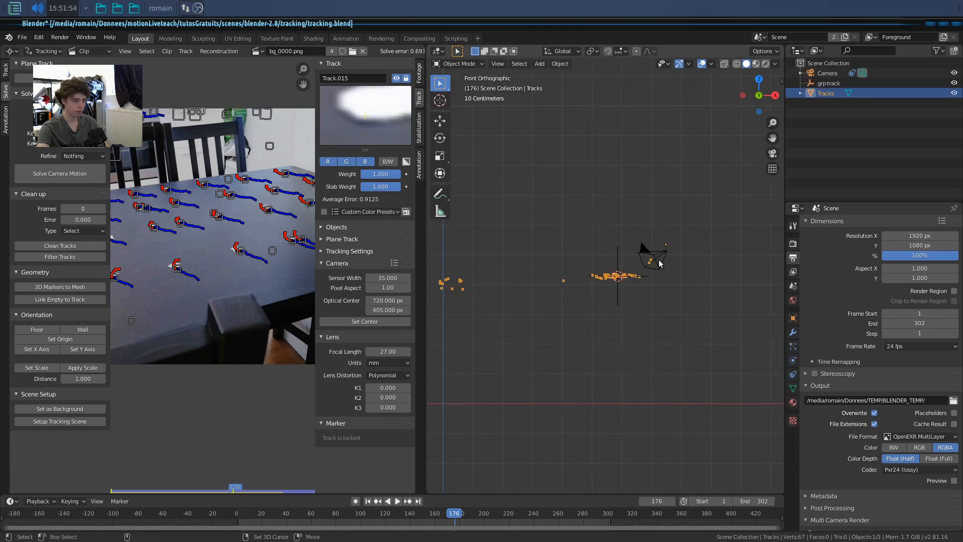
key(ctrl+p)
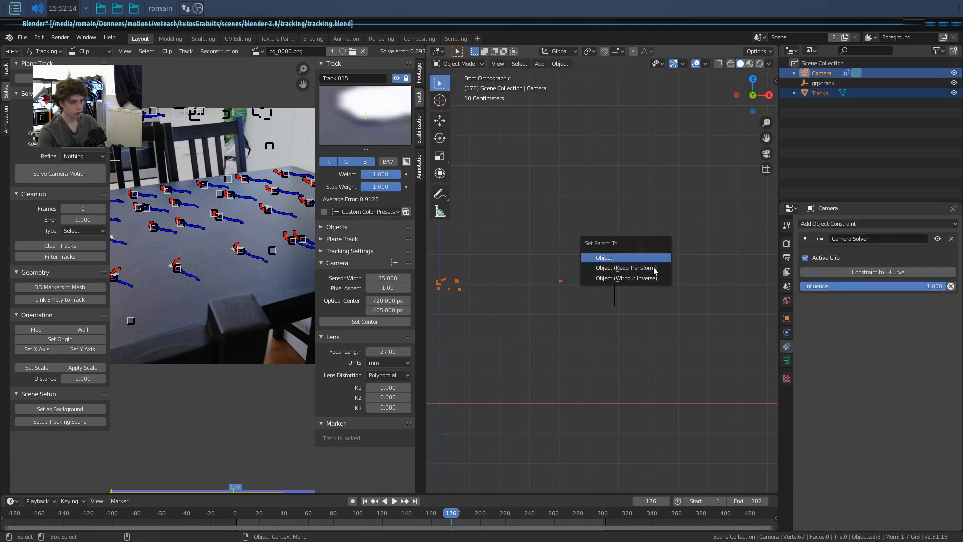
click(653, 269)
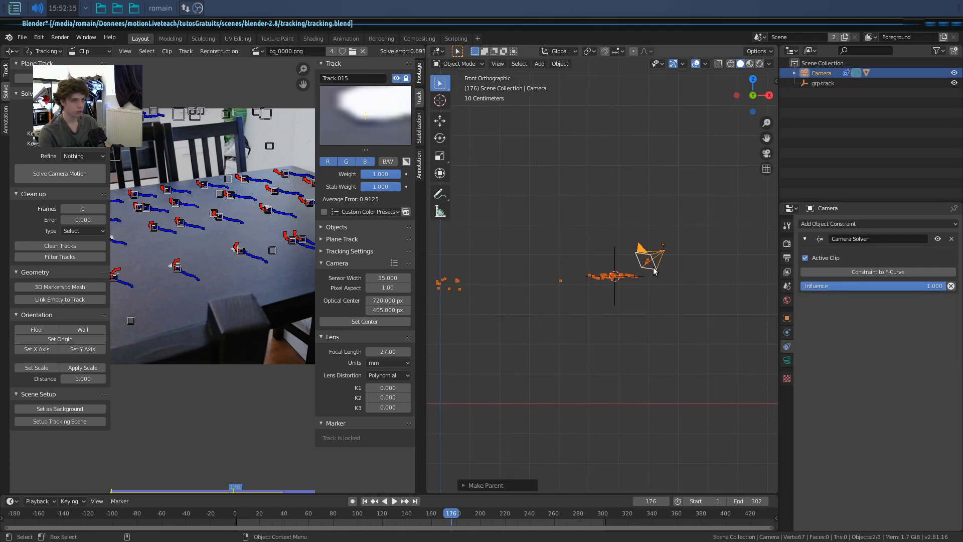
click(622, 295)
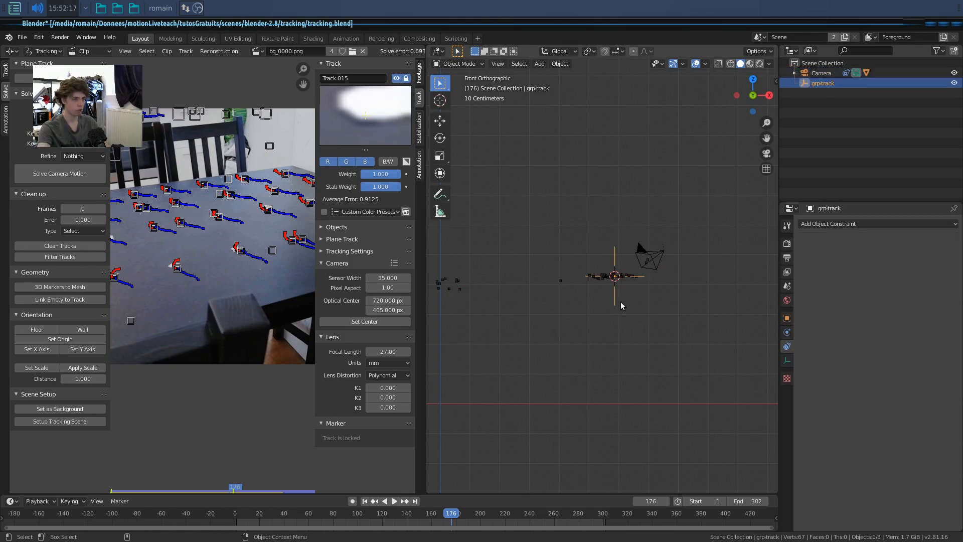
Delete the grp-camera empty at the world origin.
click(822, 73)
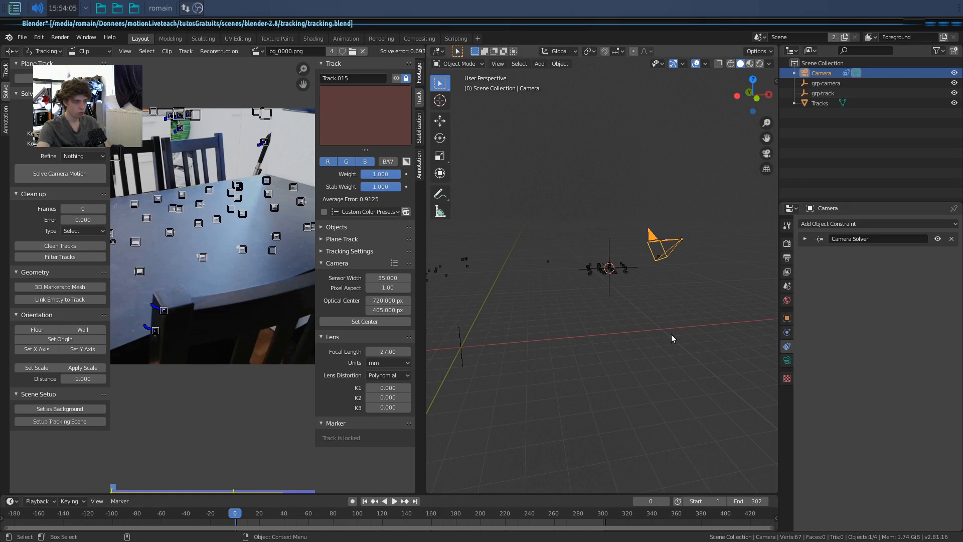
scroll(671, 335, down, 1)
drag(520, 338, 479, 367)
click(478, 350)
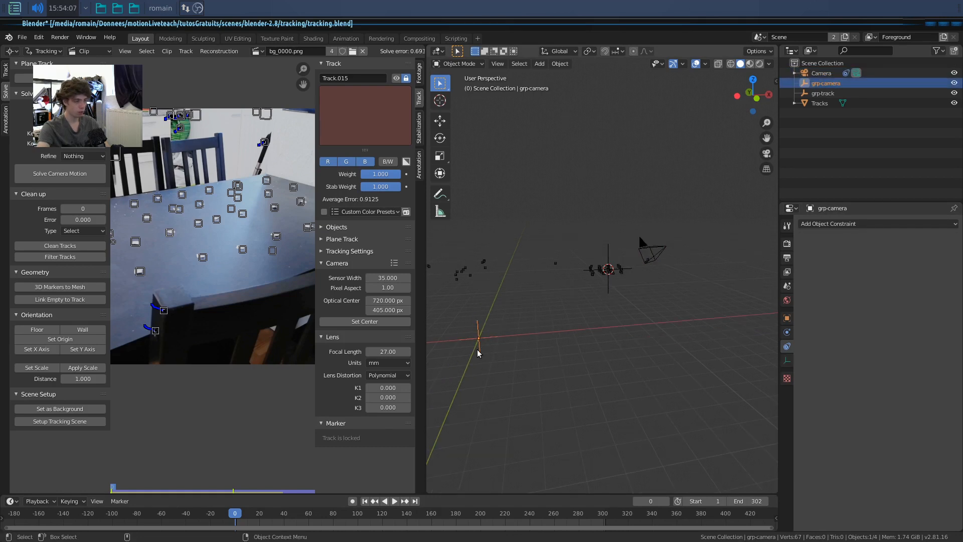
key(Delete)
middle_drag(540, 353, 569, 382)
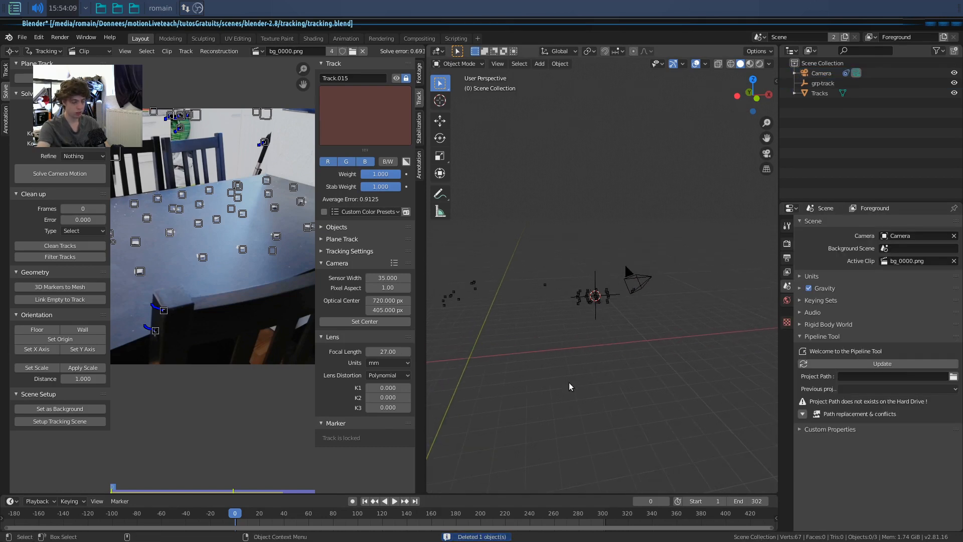
Add a Child Of constraint to the camera with grp-track as its target and set the inverse.
click(635, 281)
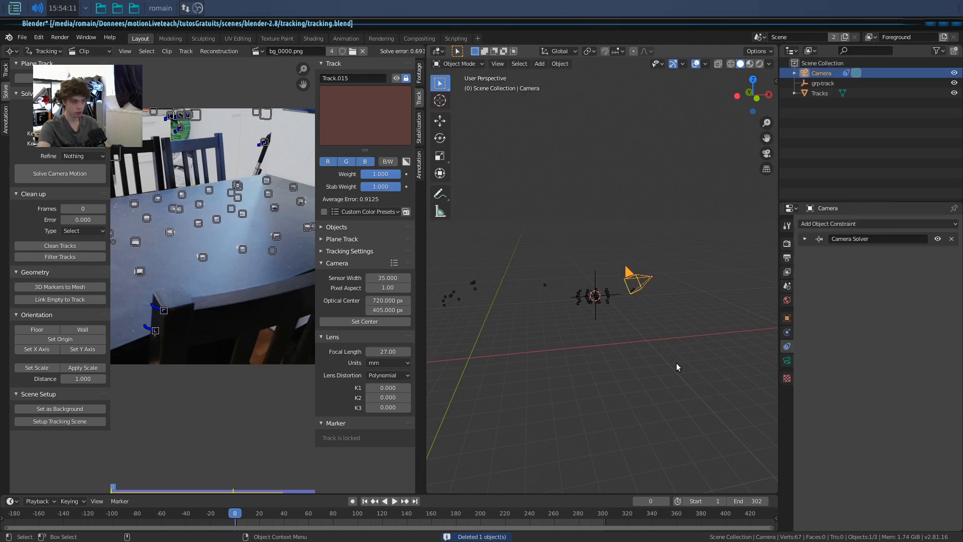
middle_drag(677, 363, 685, 338)
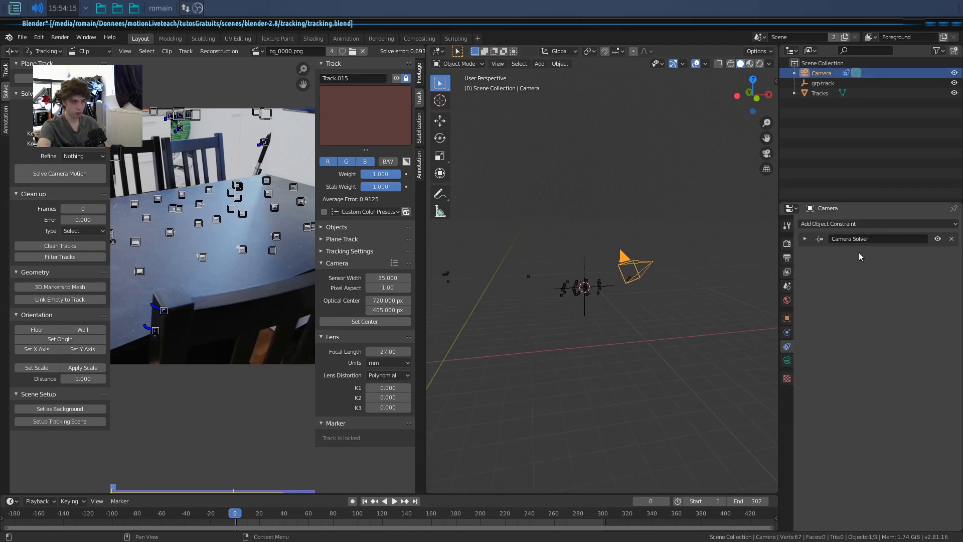
click(882, 224)
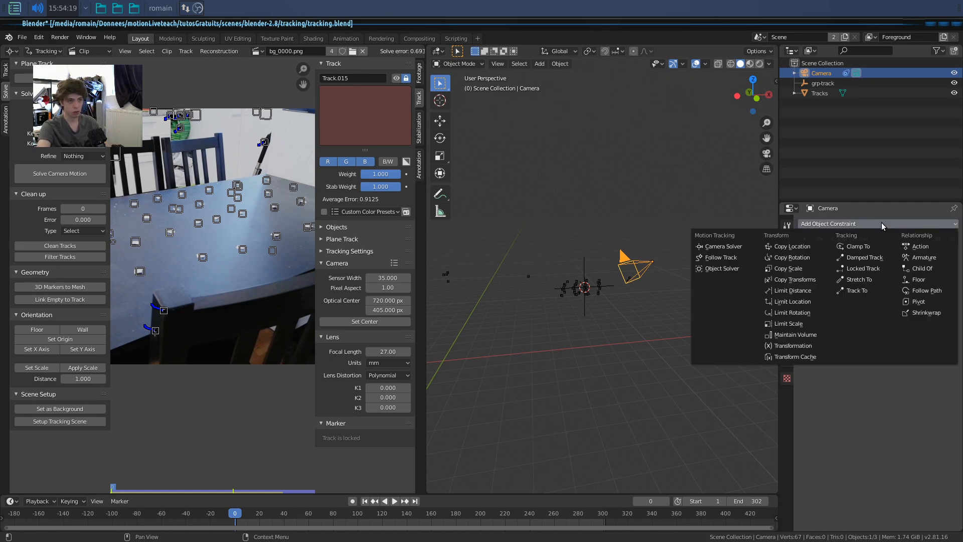
click(922, 269)
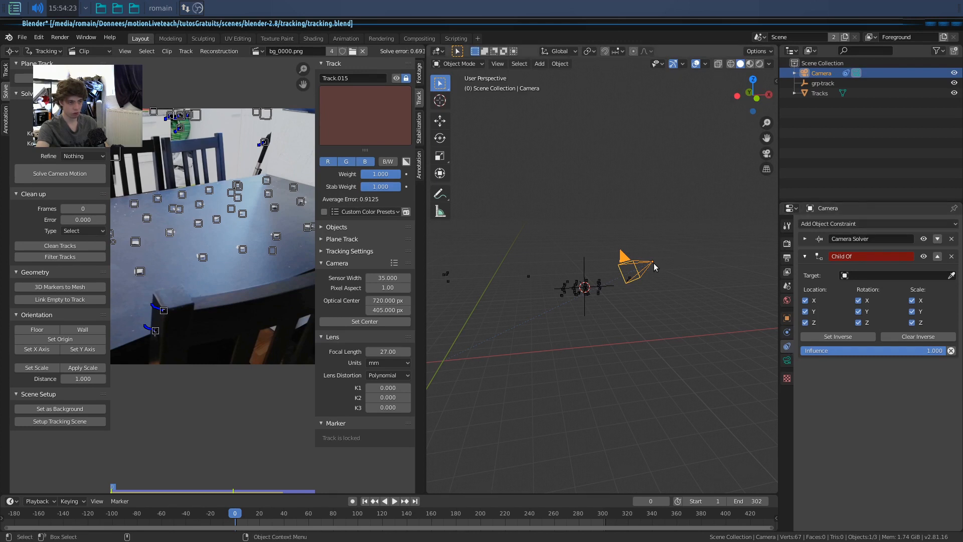
click(892, 275)
click(878, 300)
middle_drag(577, 329, 662, 308)
middle_drag(679, 254, 621, 318)
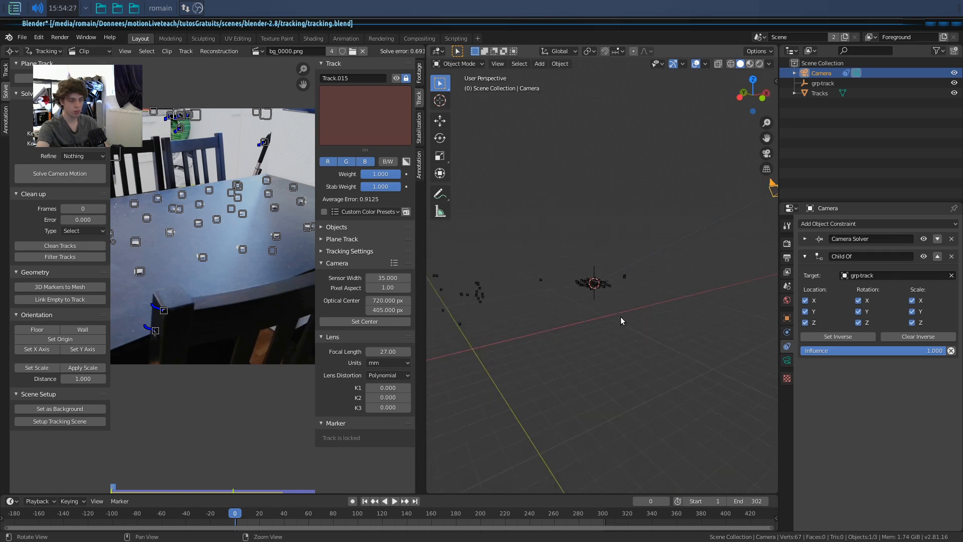
click(818, 336)
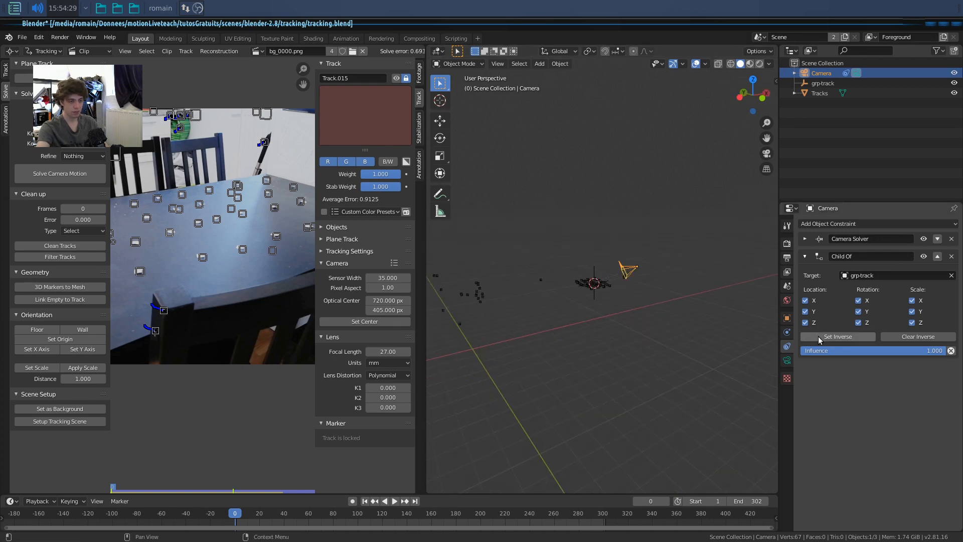
Play the shot through the camera view to check that the track points still follow the footage.
key(KP_0)
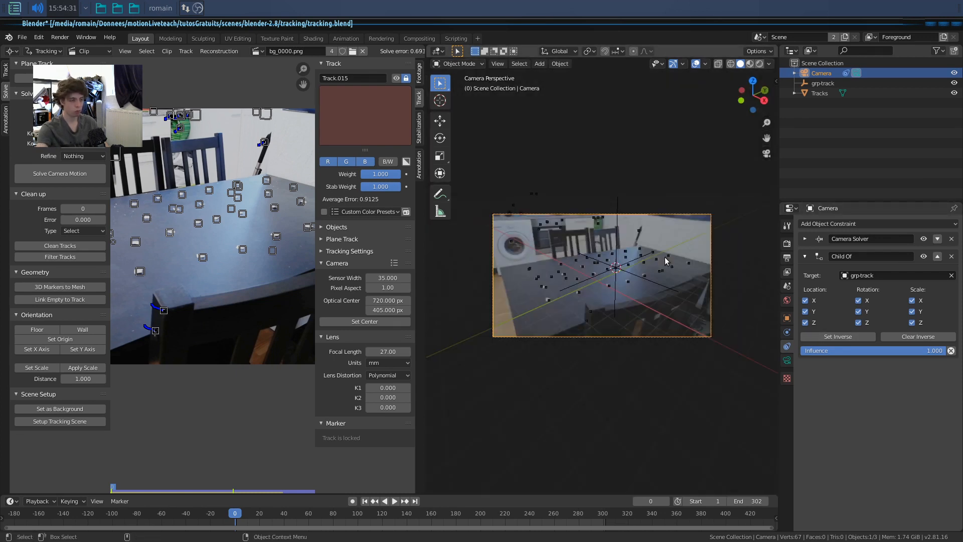
key(space)
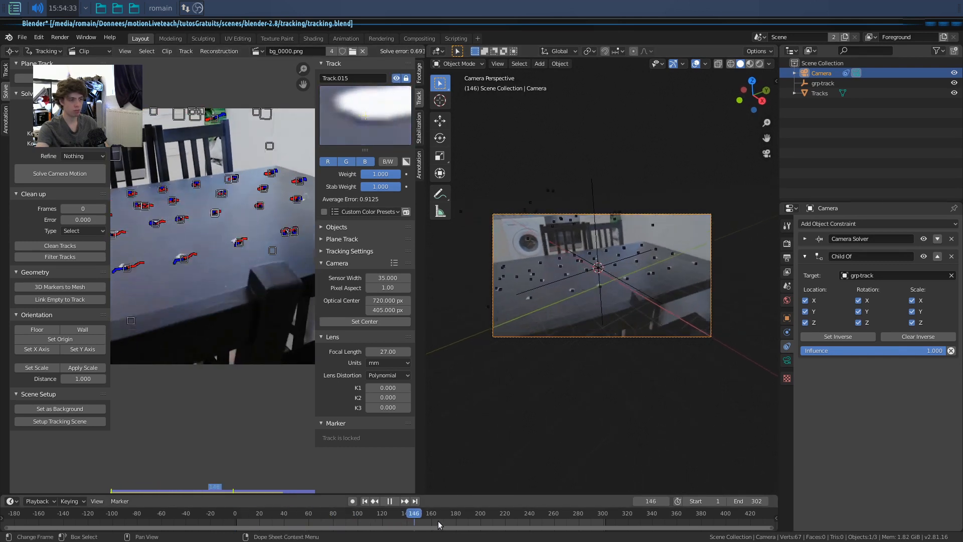
key(Escape)
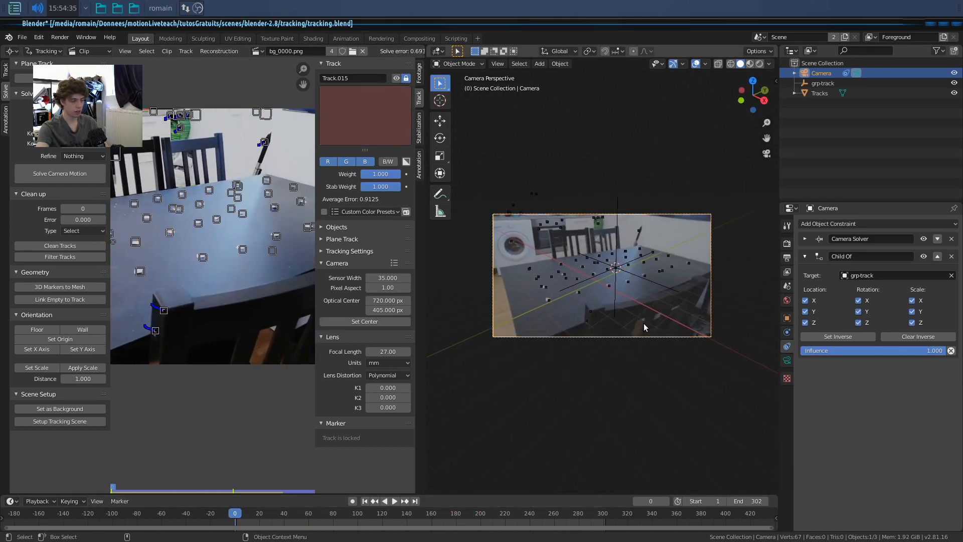
key(KP_0)
Parent the Tracks mesh to the grp-track empty using the Object option.
click(645, 318)
middle_drag(646, 318, 625, 348)
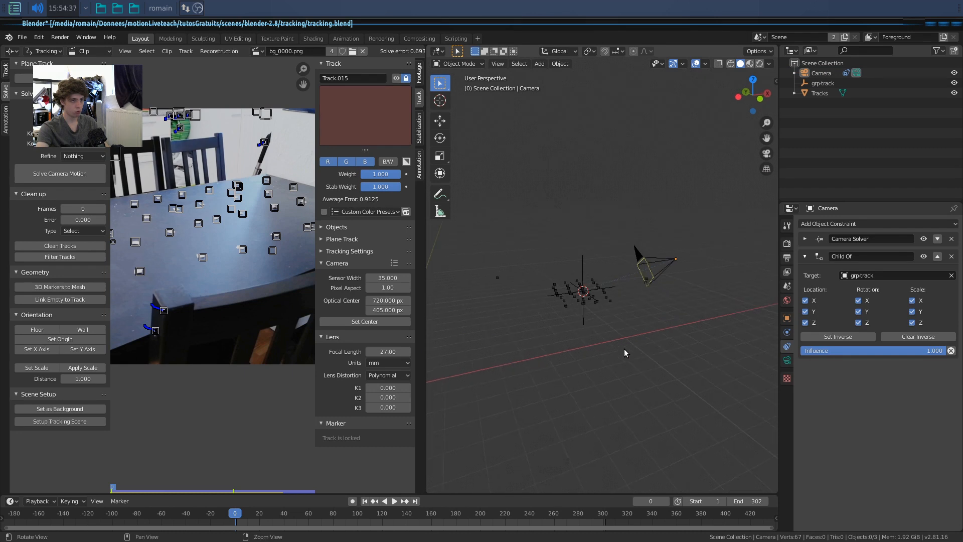
click(564, 306)
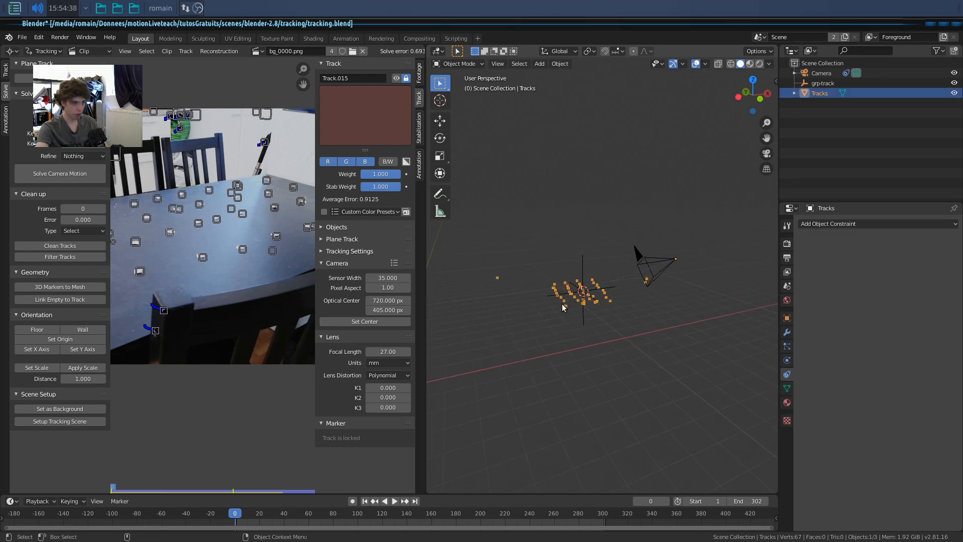
shift+click(582, 325)
key(ctrl+p)
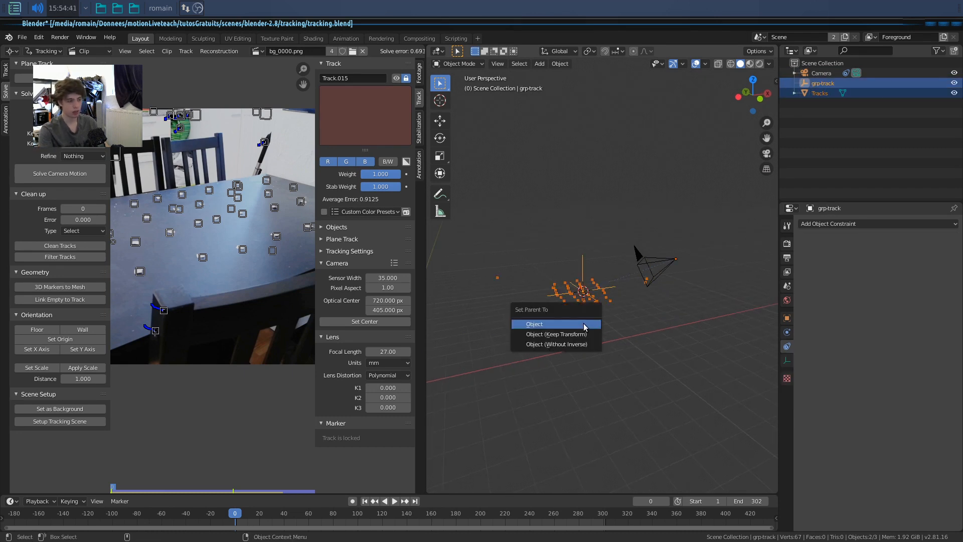
click(584, 324)
click(583, 323)
Try moving and scaling the grp-track empty, checking the effect through the camera view at different frames of the shot.
scroll(583, 323, down, 3)
key(g)
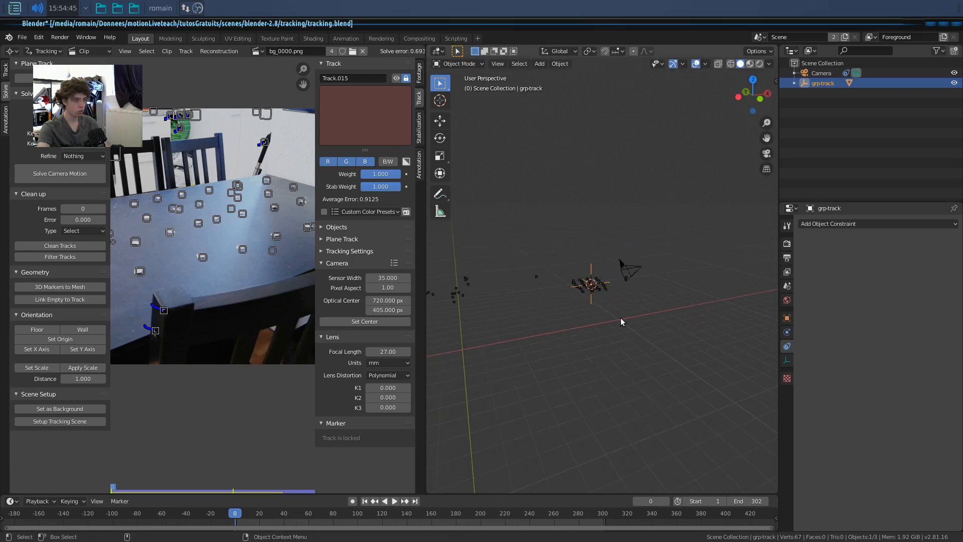
key(KP_0)
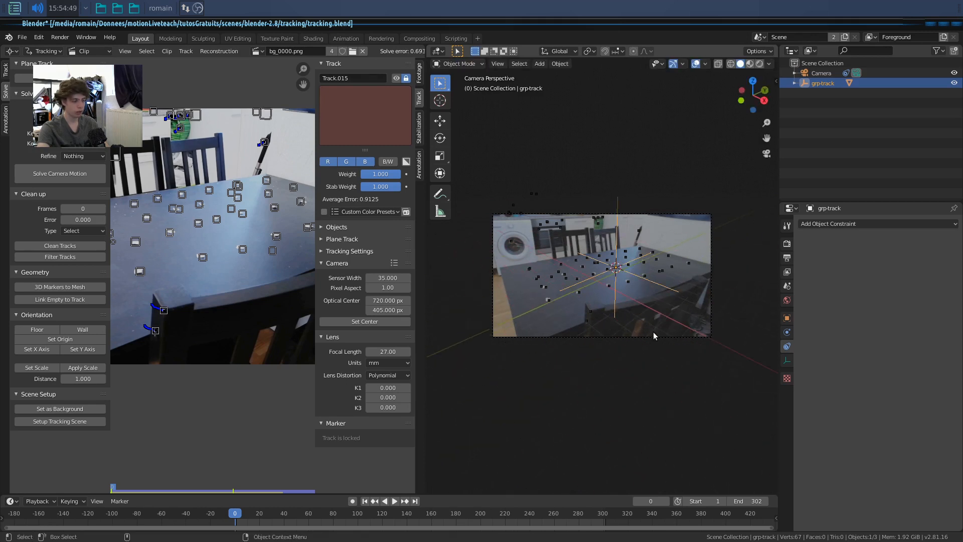
click(650, 387)
key(s)
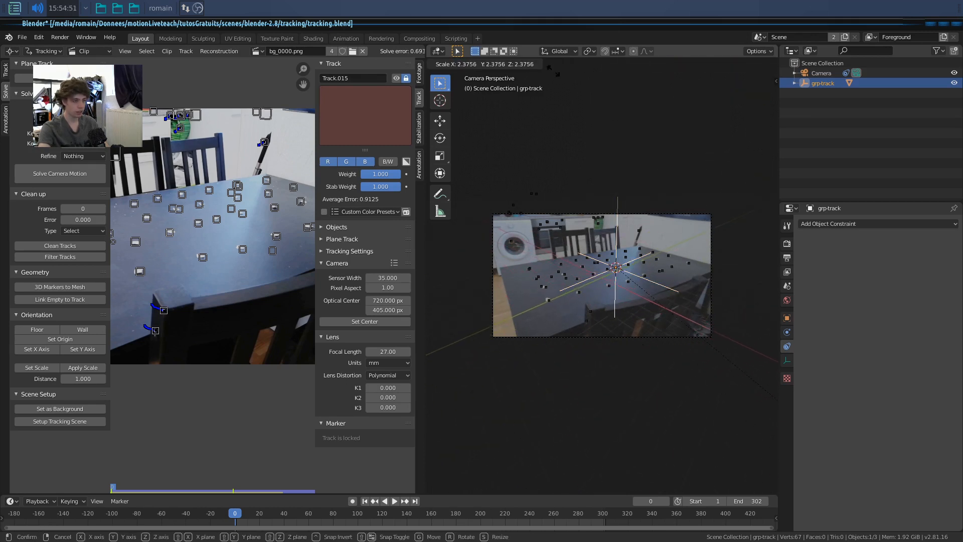
click(767, 232)
key(space)
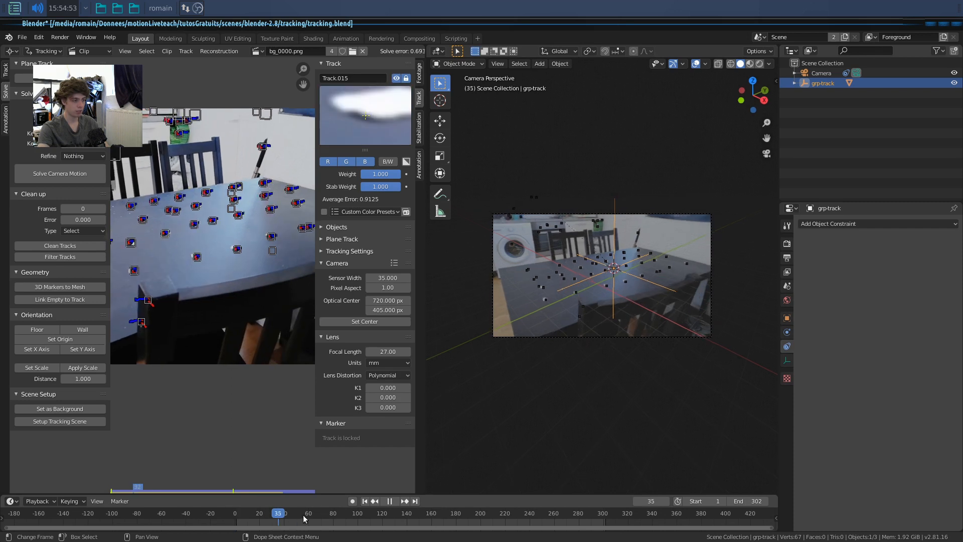
drag(289, 518, 416, 518)
key(space)
key(s)
click(768, 139)
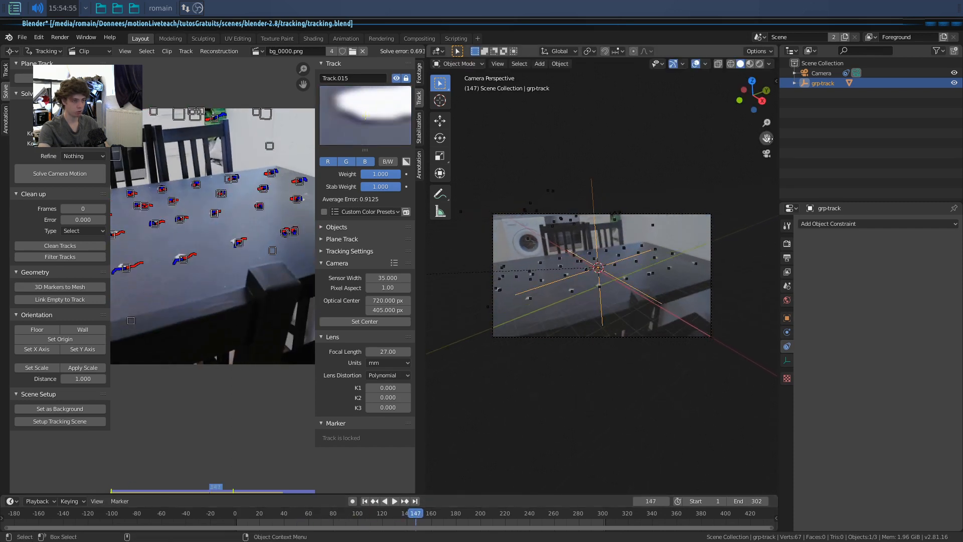
Set the grp-track empty's X, Y and Z location to 0 m.
key(KP_0)
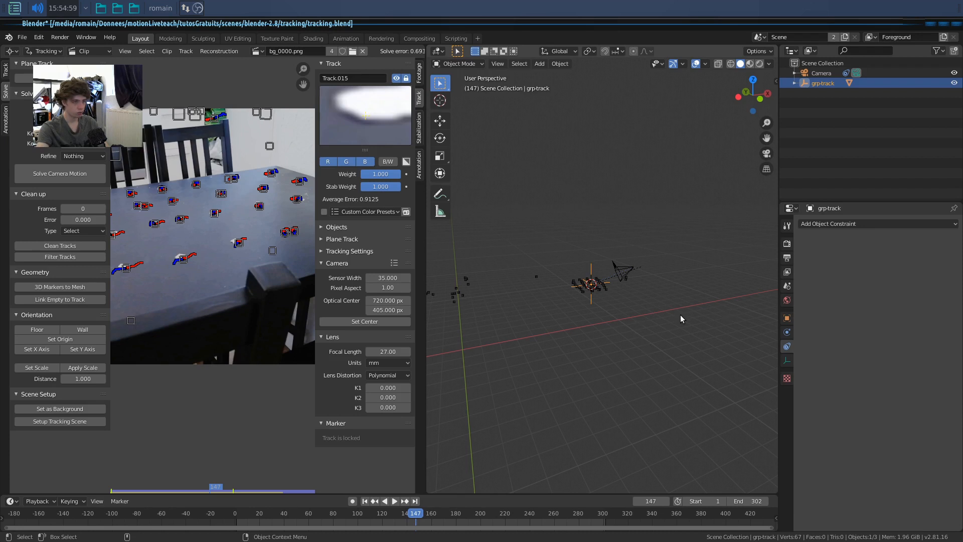
click(787, 319)
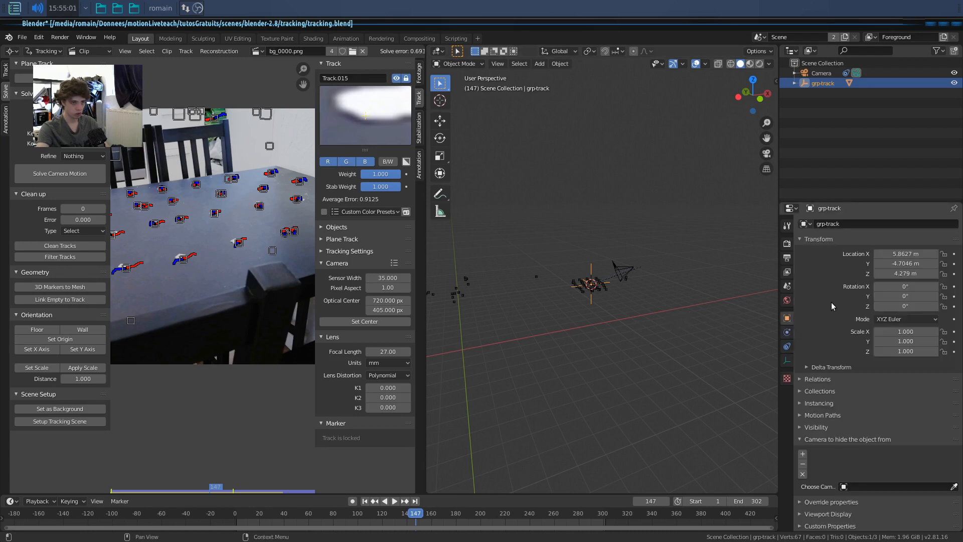
double_click(895, 254)
text(0)
key(Return)
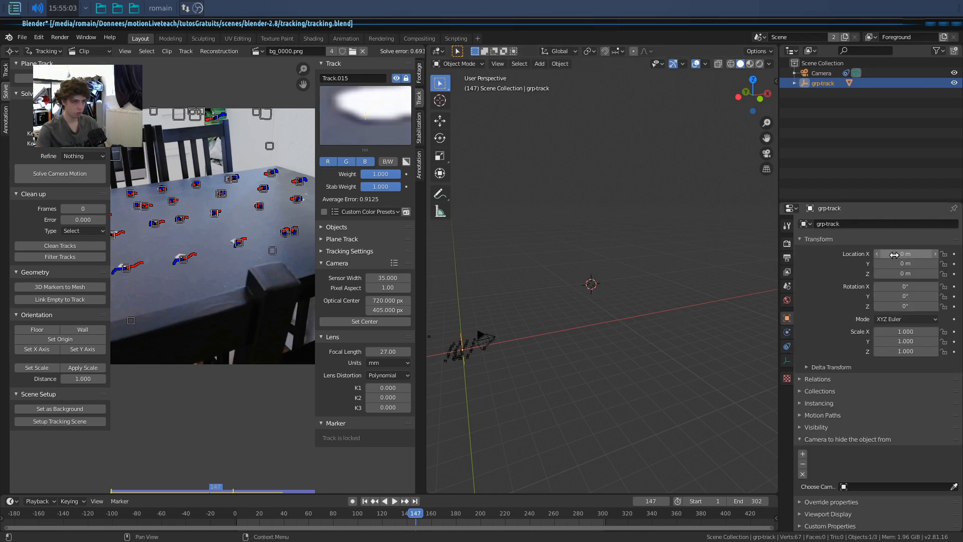
Scale the grp-track empty uniformly to about 4.33 and check the result through the camera view over several frames.
shift+middle_drag(494, 376, 685, 337)
key(s)
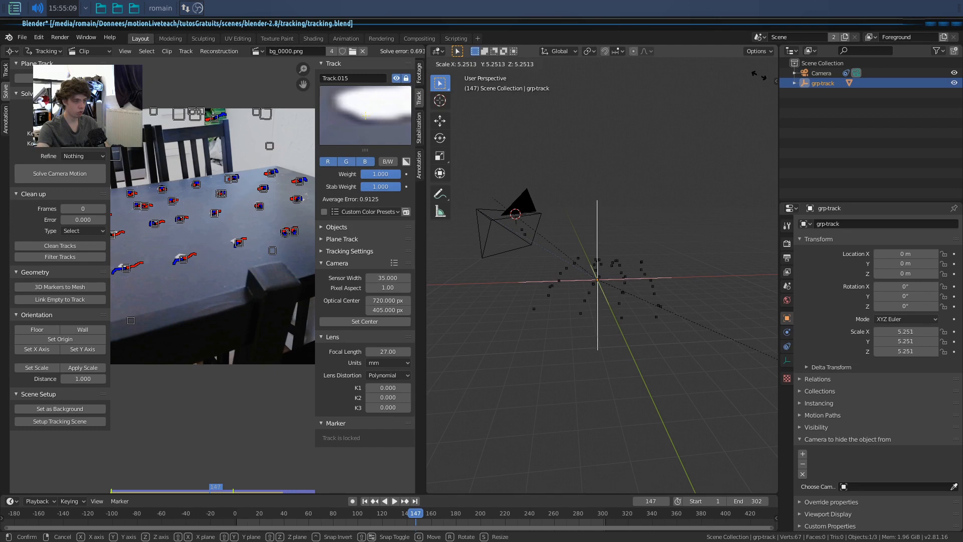
click(691, 409)
key(KP_0)
key(space)
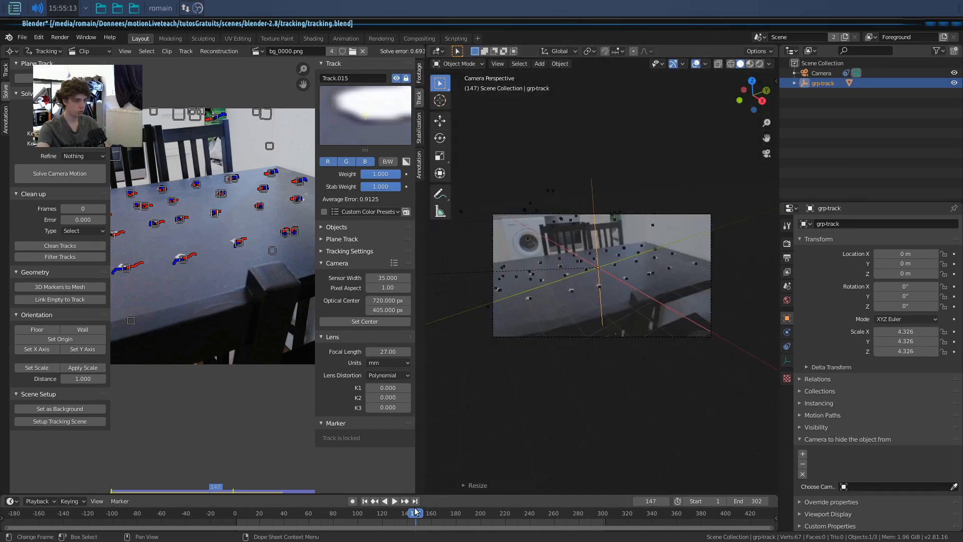
drag(509, 513, 256, 515)
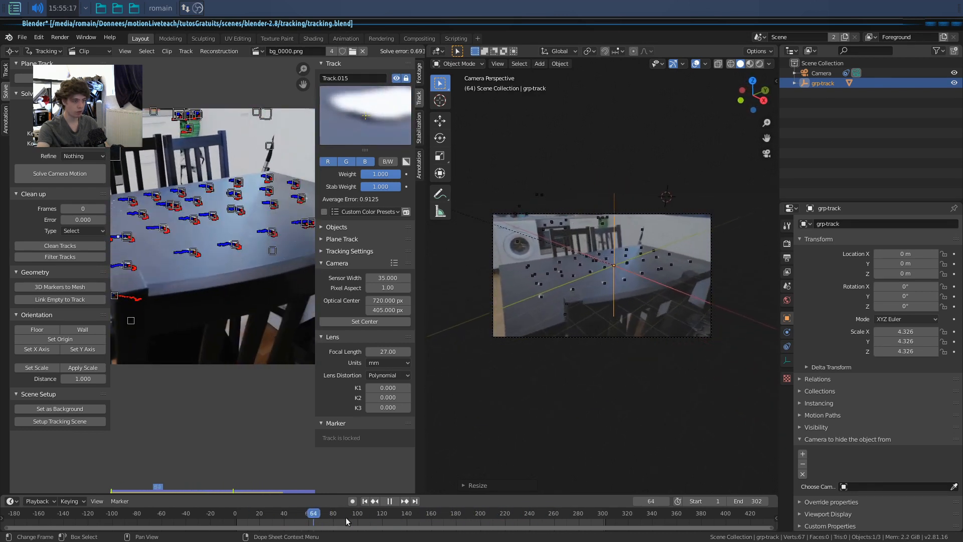
key(space)
In front view, rotate the grp-track empty about 2.7° around X and about 2.8° around Y to level the track points.
middle_drag(744, 354, 655, 341)
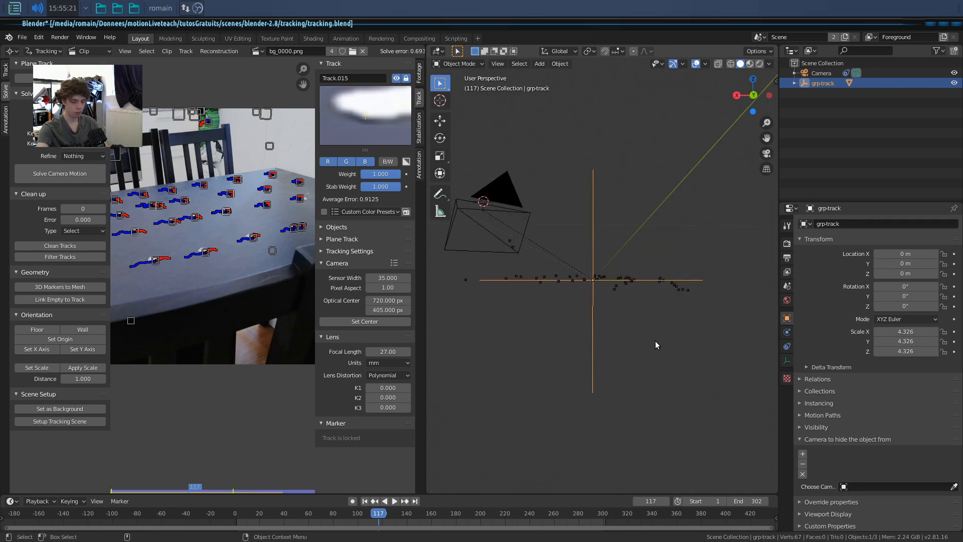
key(KP_1)
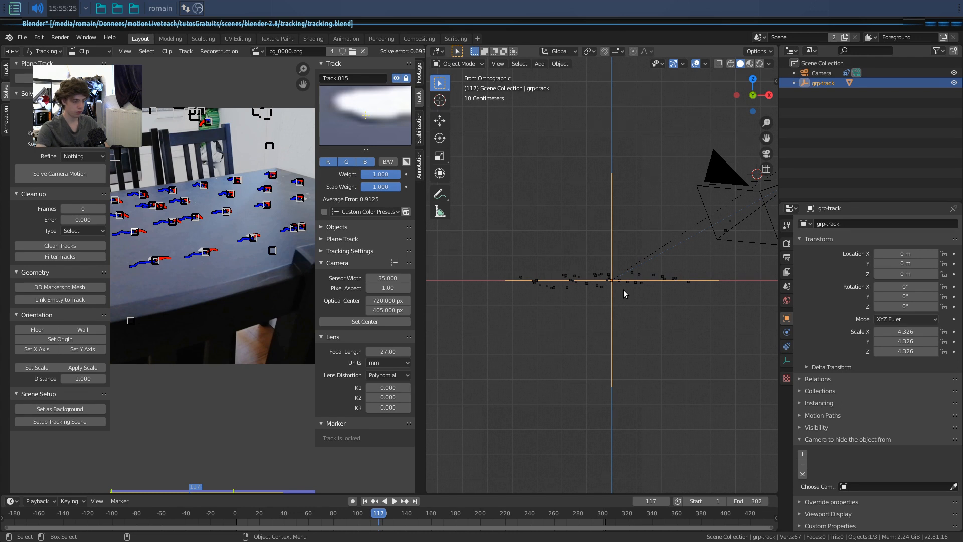
key(r)
key(x)
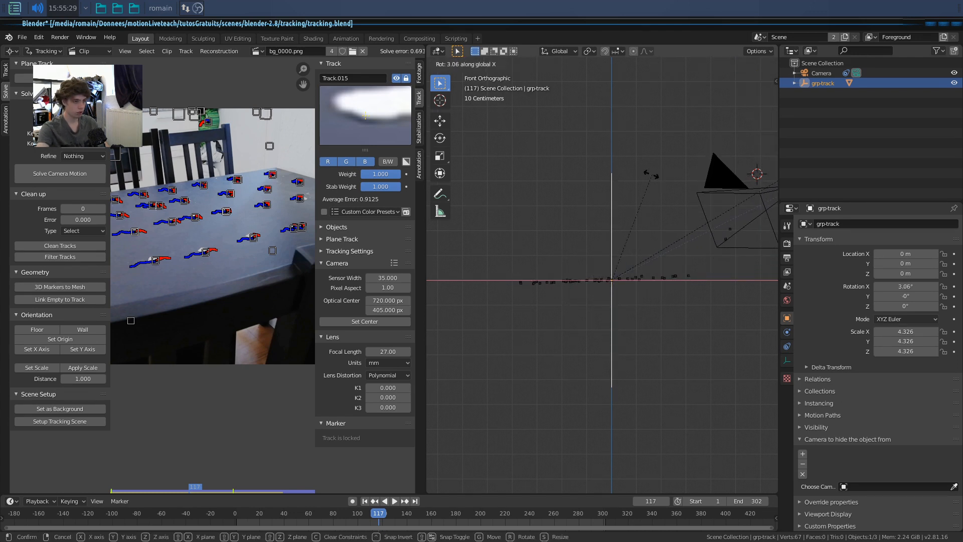
click(730, 310)
key(r)
key(y)
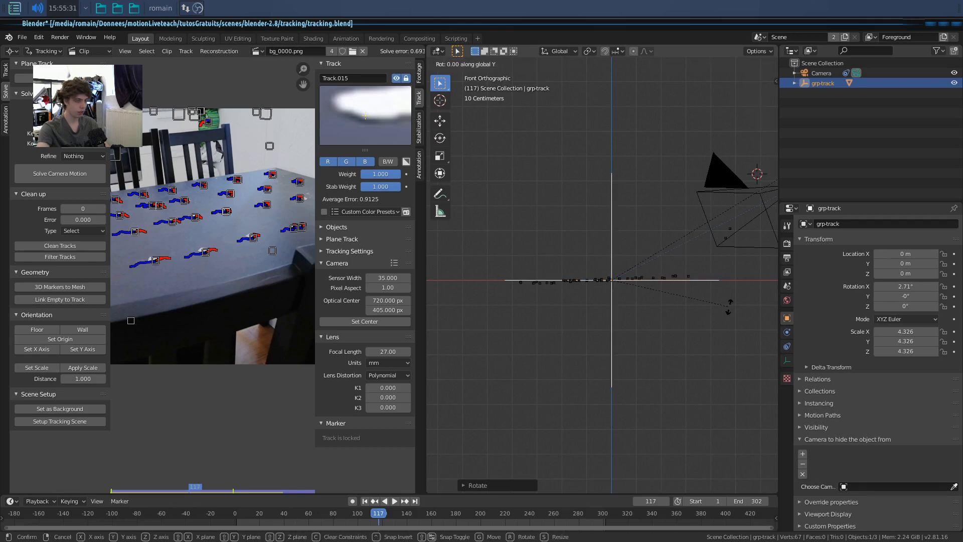
click(599, 397)
Fine-tune the grp-track rotation to about 2.57° on X and 2.03° on Y, and check it through the camera view.
key(r)
key(x)
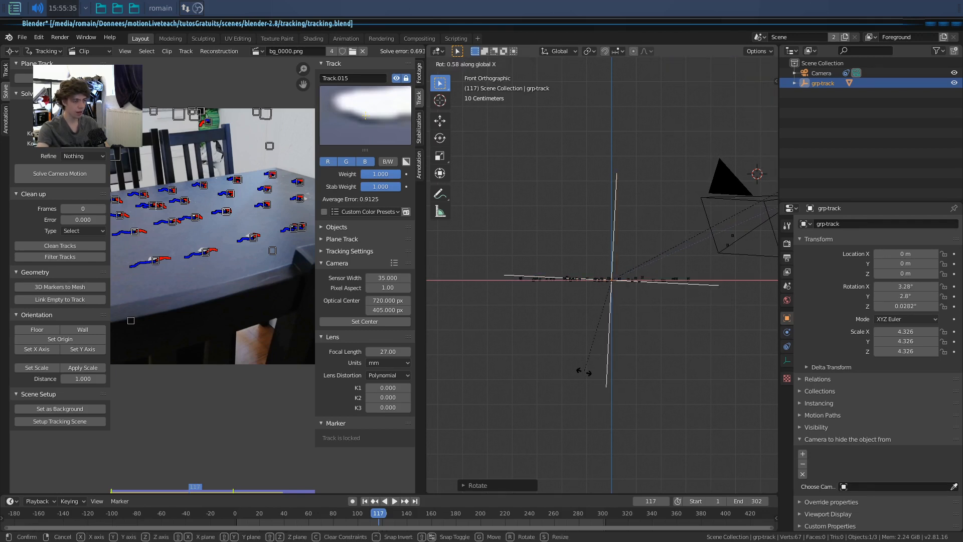
key(x)
key(x)
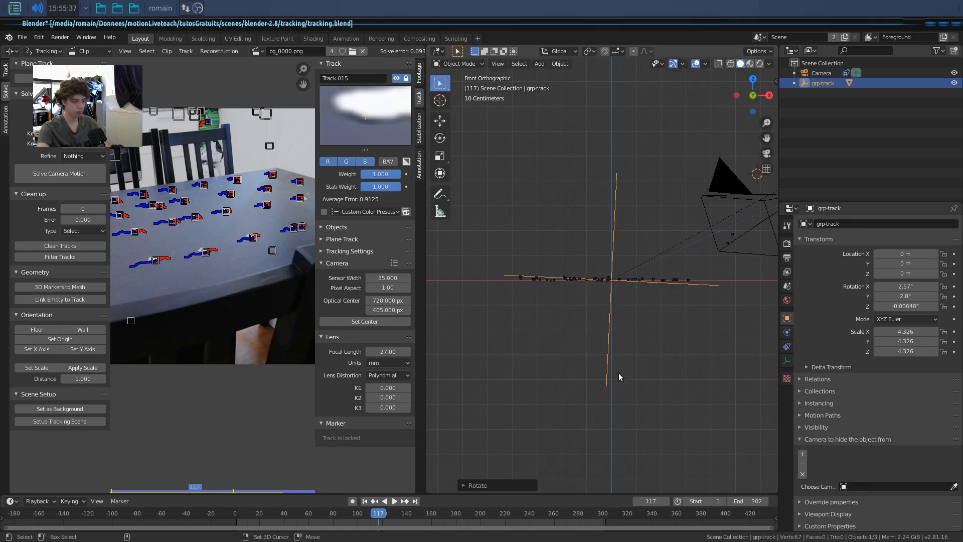
click(658, 372)
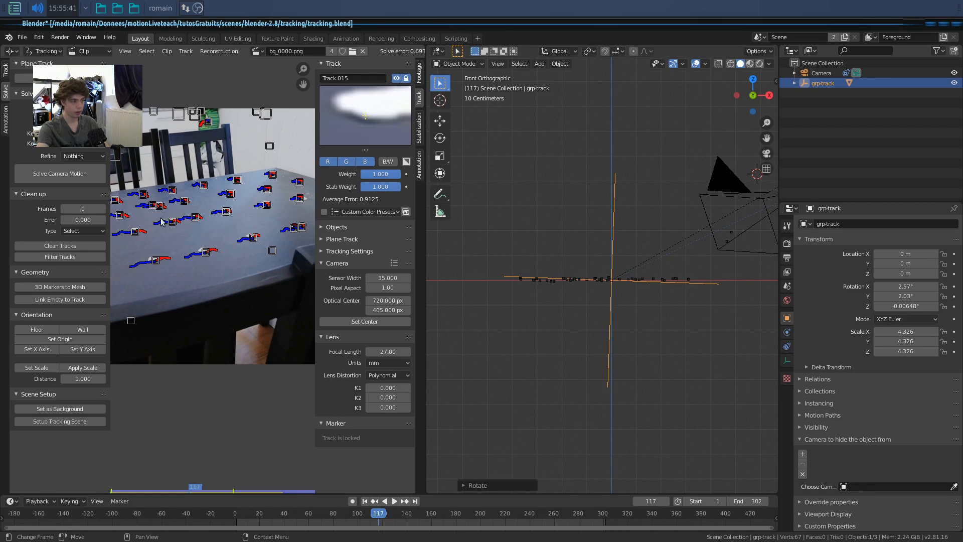
key(KP_0)
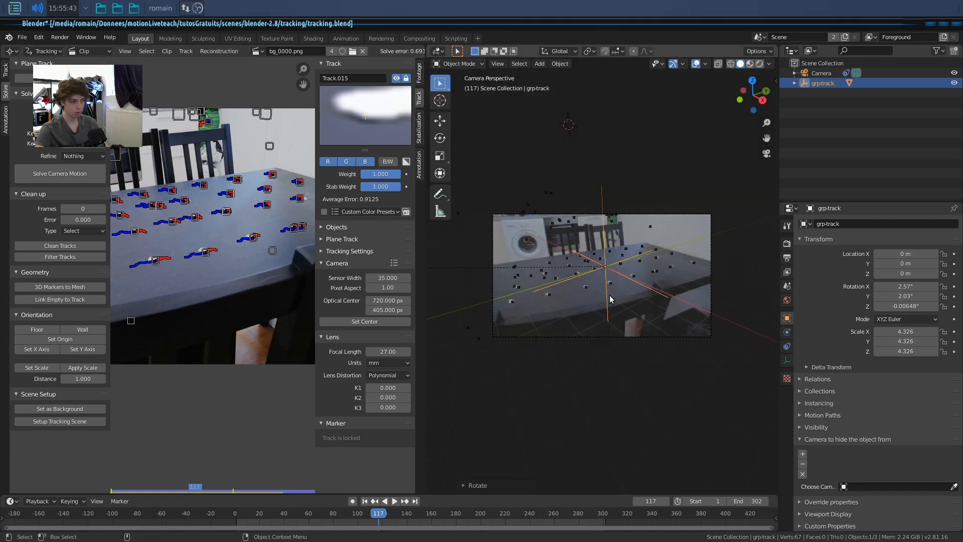
drag(385, 521, 480, 514)
In top view, rotate the grp-track empty to about 10.6° on Z, check it through the camera view across the shot, and deselect it.
middle_drag(600, 372, 614, 351)
key(KP_7)
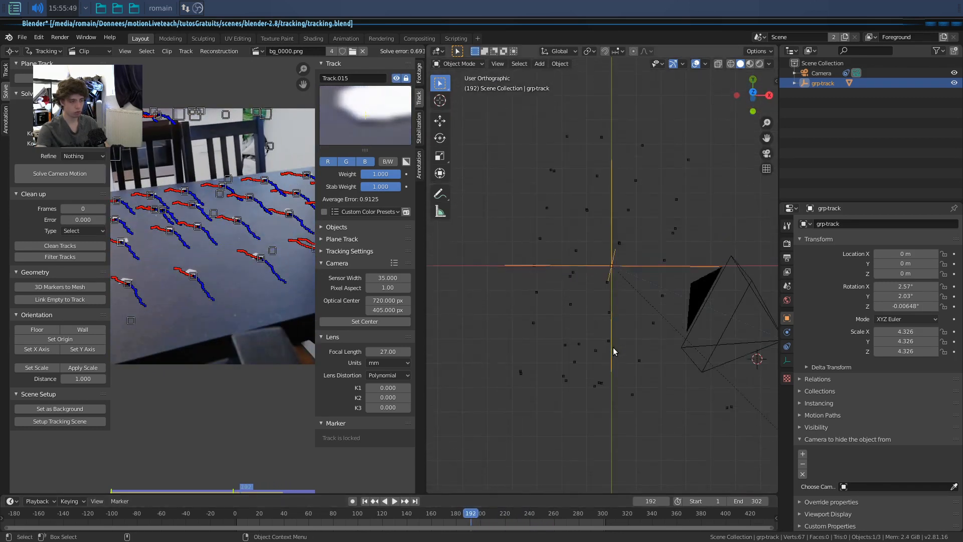
key(r)
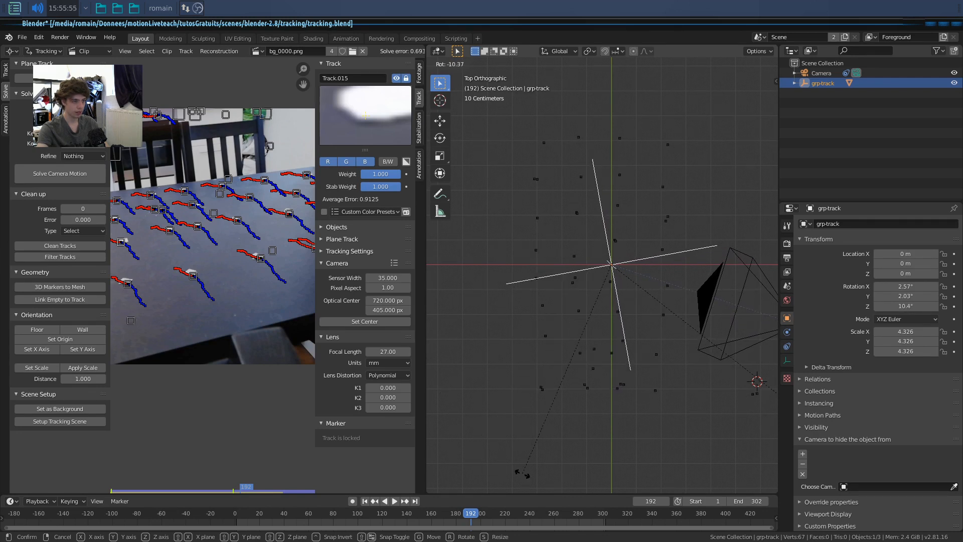
click(552, 474)
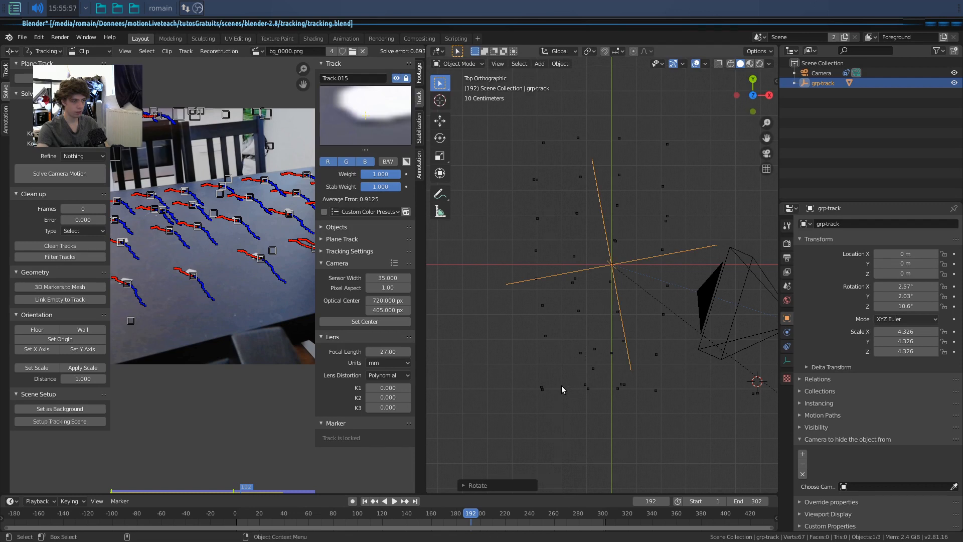
key(KP_0)
key(space)
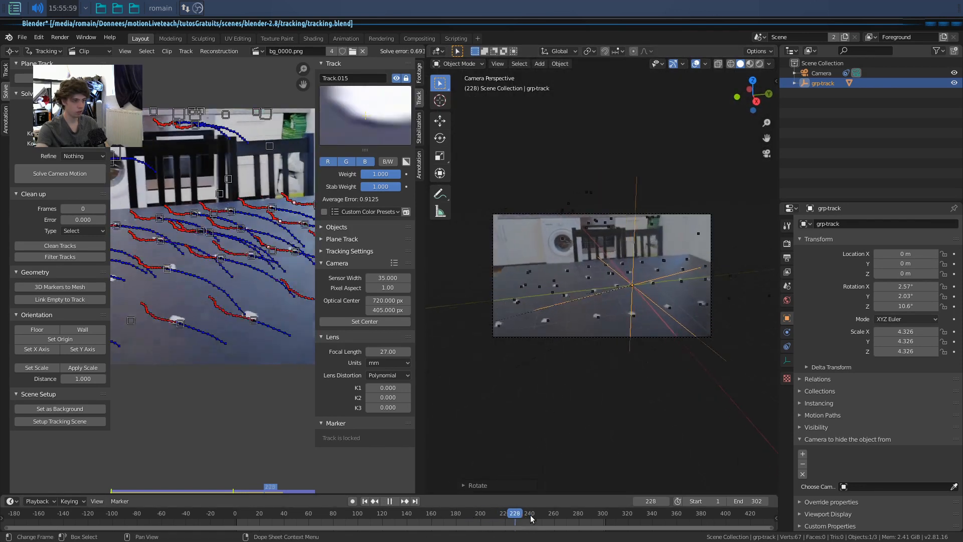
key(space)
drag(557, 525, 383, 522)
click(564, 290)
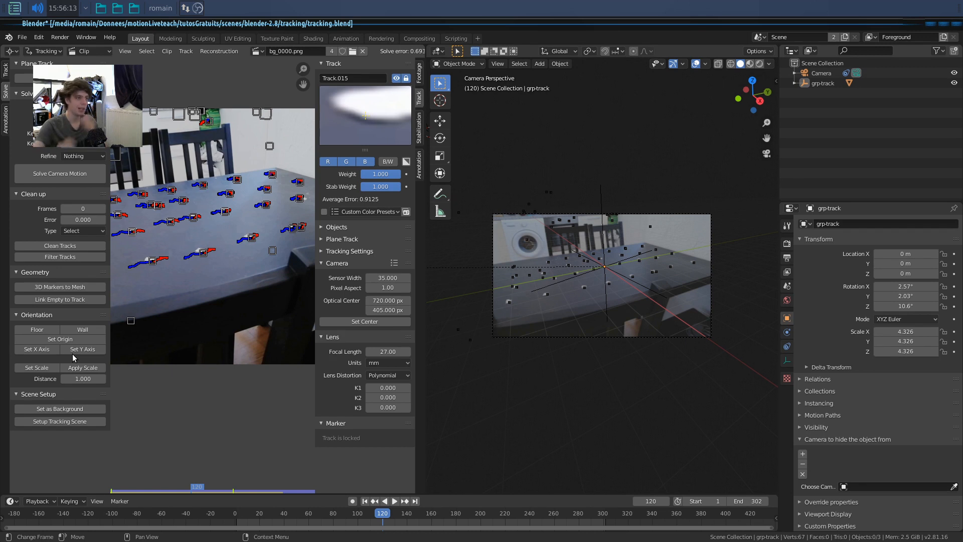
Add a Monkey mesh to the scene and clear its location so it sits at the world origin.
key(KP_7)
scroll(572, 331, down, 4)
middle_drag(585, 349, 581, 262)
drag(389, 512, 355, 514)
scroll(589, 412, up, 5)
middle_drag(589, 412, 548, 406)
key(shift+a)
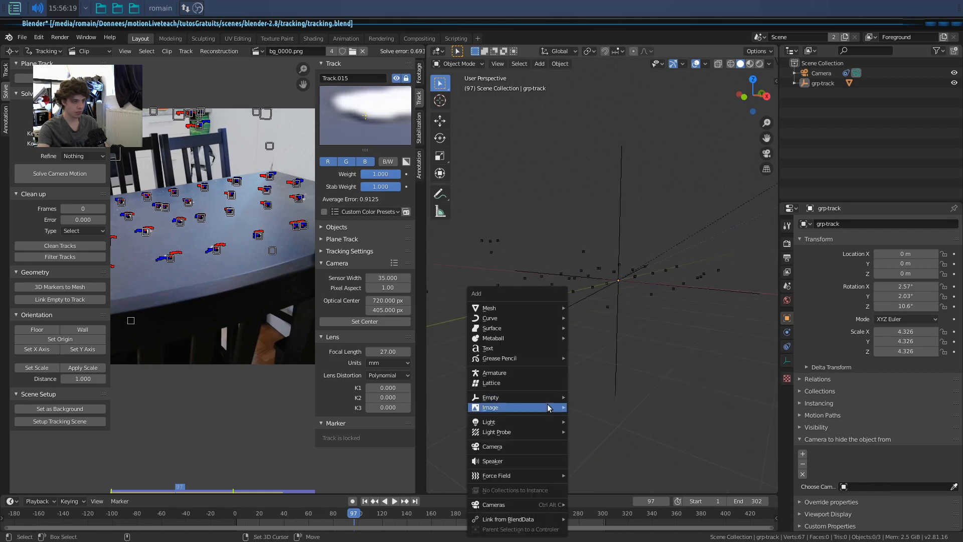
mouse_move(528, 308)
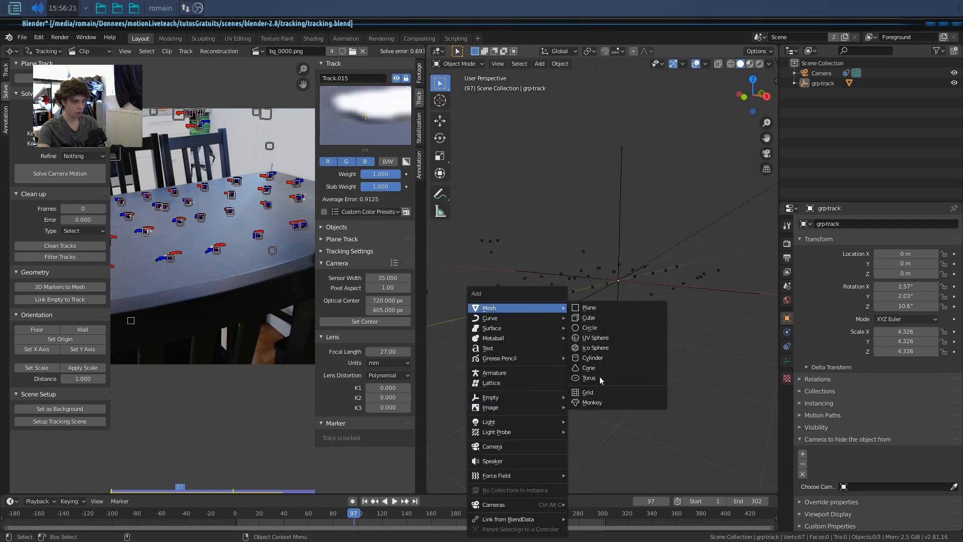
click(600, 402)
middle_drag(646, 364, 671, 353)
key(alt+g)
scroll(621, 370, up, 6)
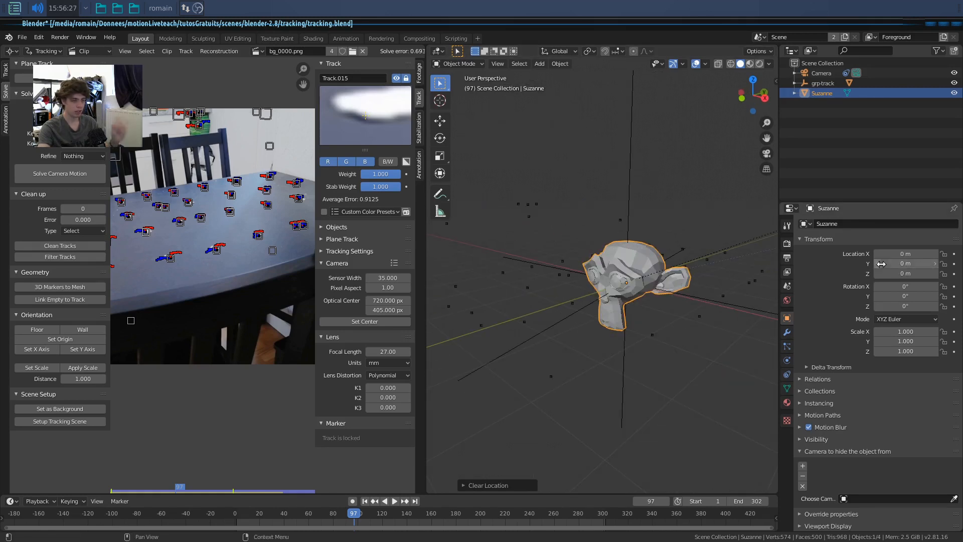
Raise the monkey to about 0.54 m on Z and tilt it freely to about -37°, 12° and 69° so it rests on the table plane.
middle_drag(641, 387, 616, 376)
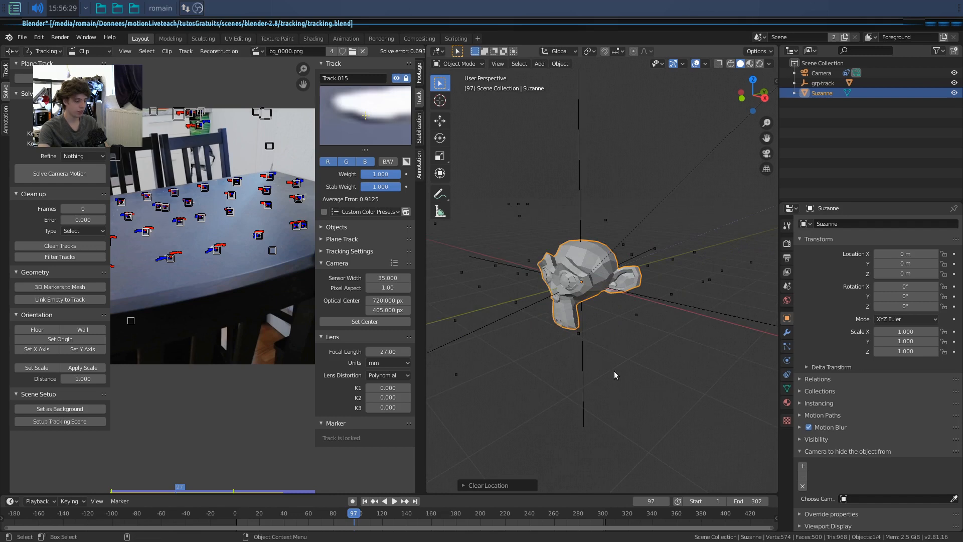
key(g)
key(z)
click(625, 343)
key(r)
key(r)
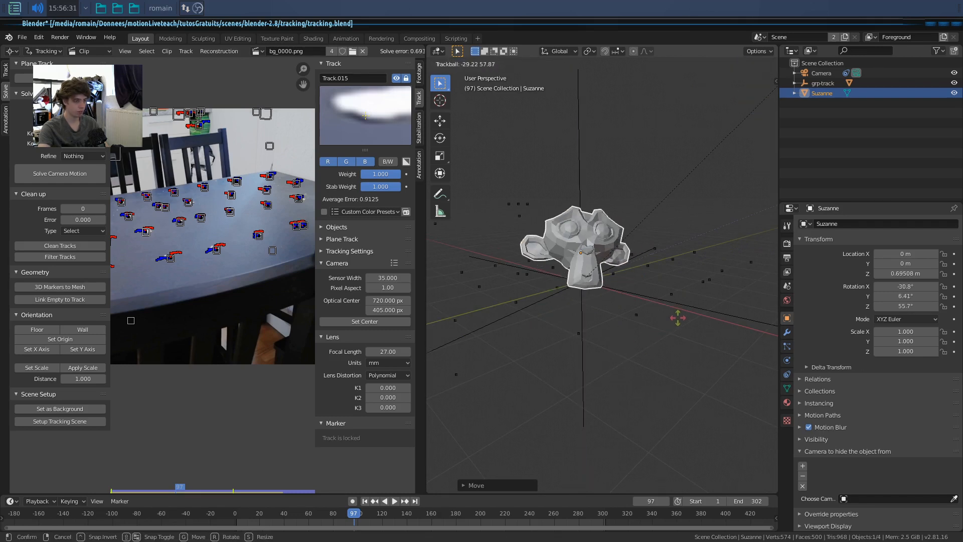
click(685, 313)
middle_drag(688, 310, 664, 307)
key(g)
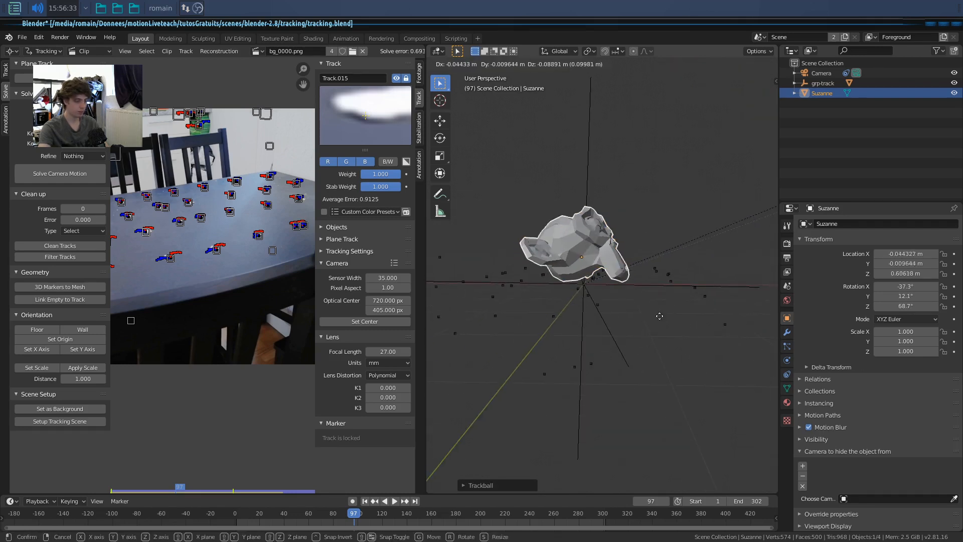
click(658, 317)
Hide the Tracks mesh under grp-track, go to frame 0 in camera view, and deselect everything.
key(KP_0)
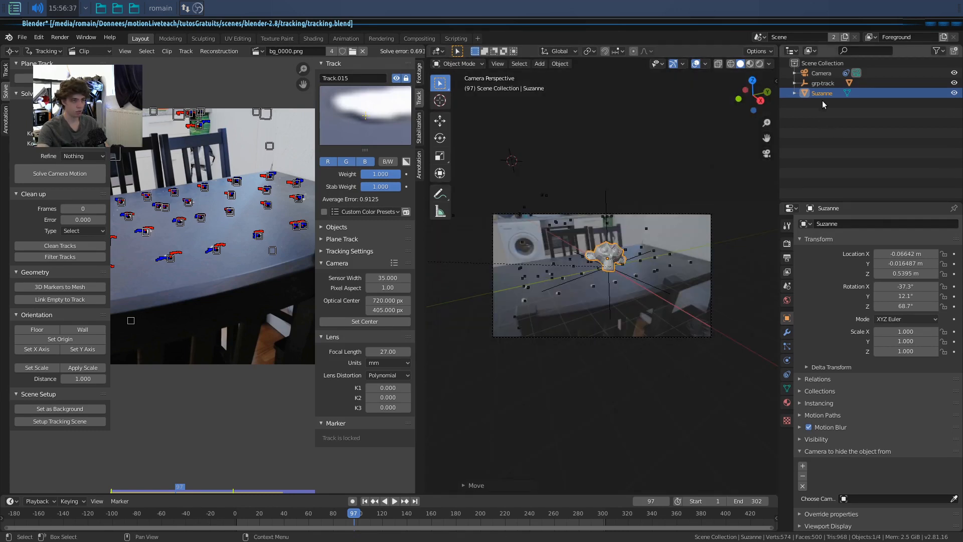
click(795, 82)
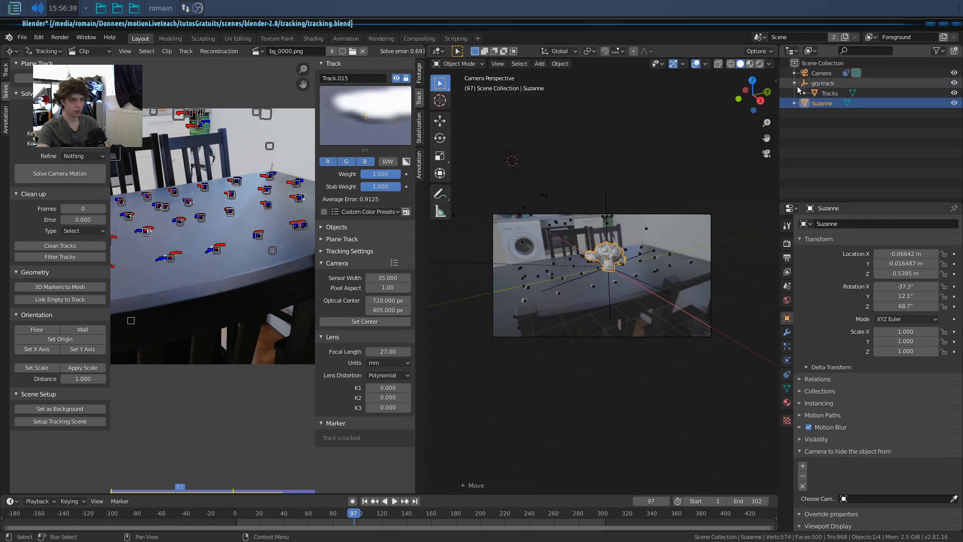
click(954, 93)
drag(354, 513, 235, 516)
click(546, 374)
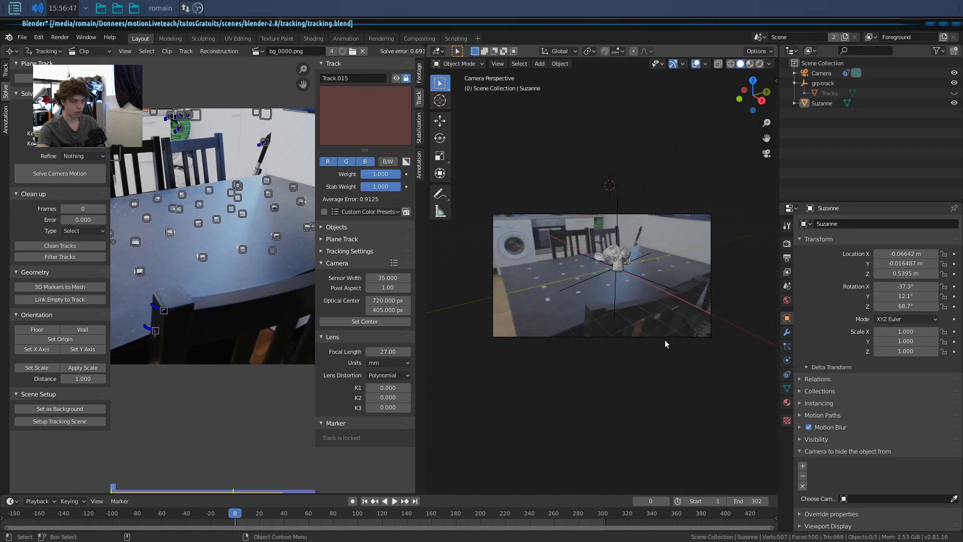
Play the shot through the camera view to check that the monkey sticks to the table, return to frame 20, and save the file.
key(space)
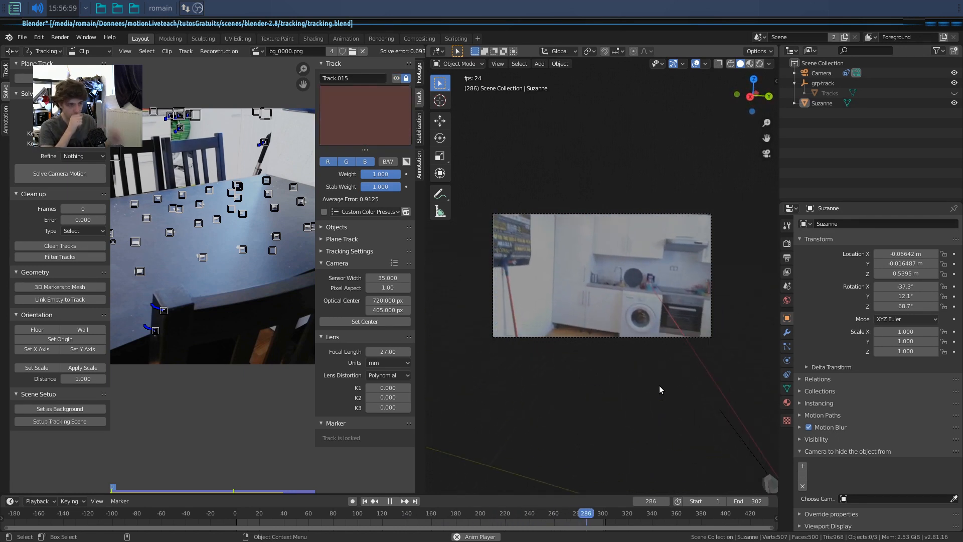
key(space)
drag(577, 517, 308, 521)
key(space)
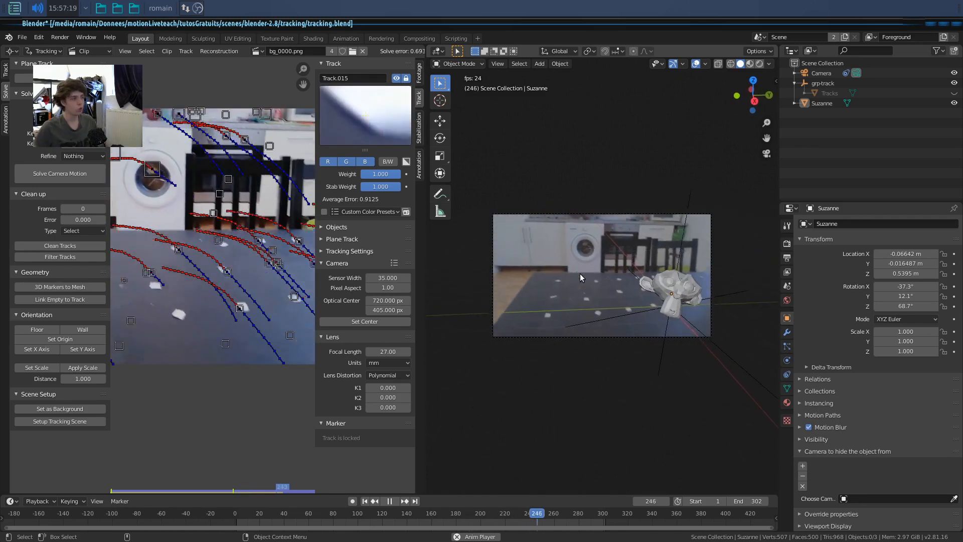
key(space)
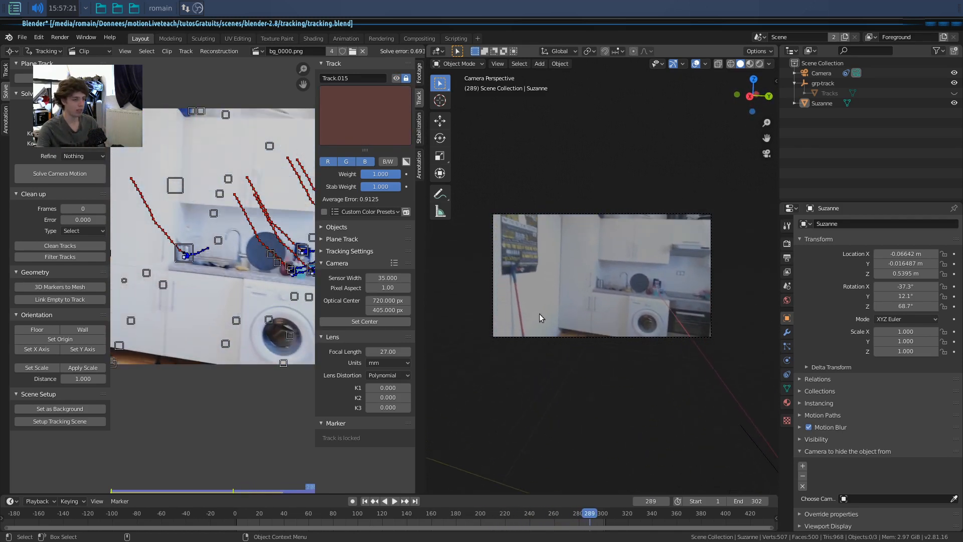
drag(591, 517, 260, 520)
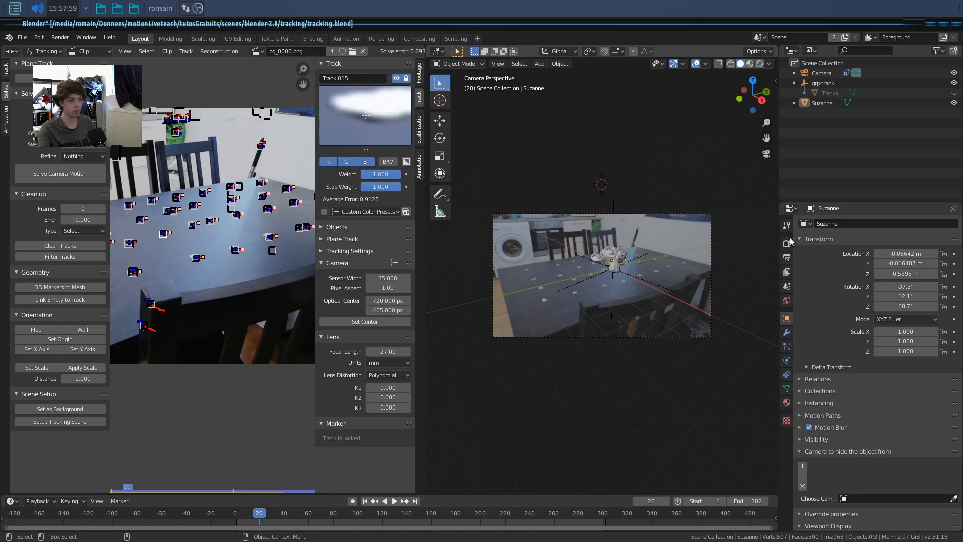
key(ctrl+s)
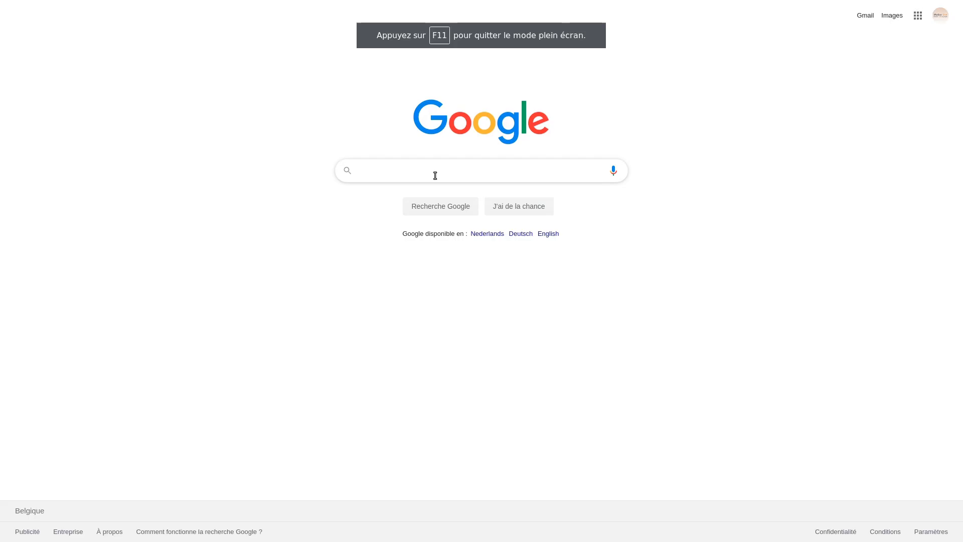
Switch to the web browser and search Google for teach.motion-live.com.
text(teach.motion-live.com)
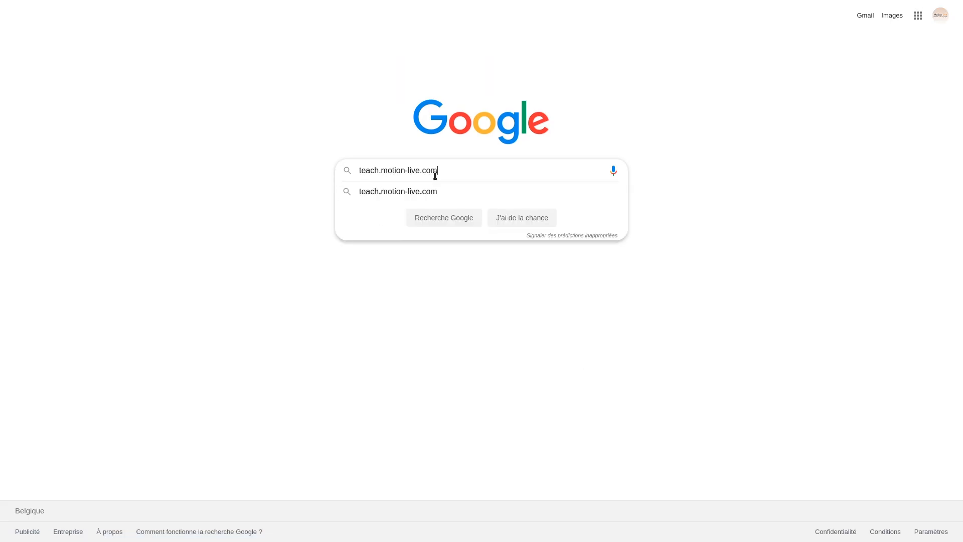
key(Return)
scroll(343, 204, down, 10)
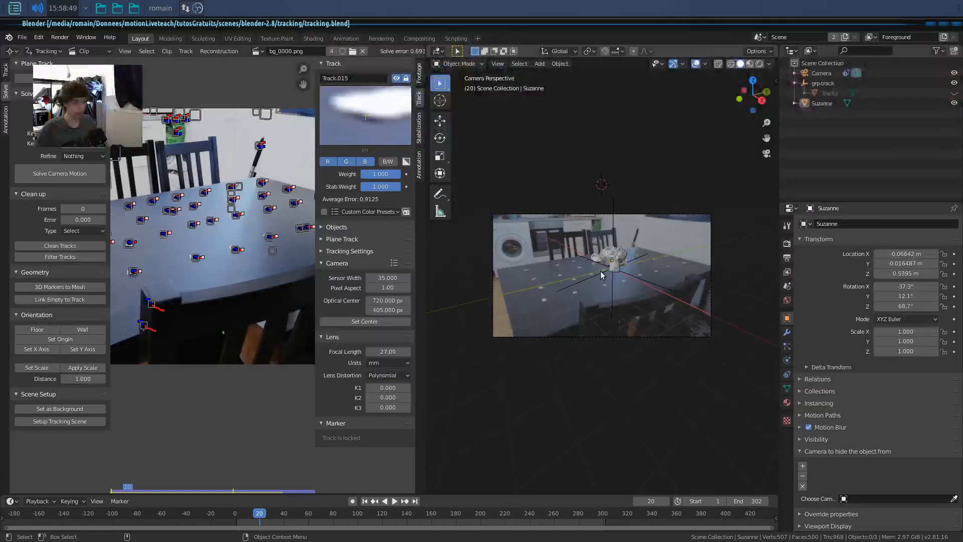